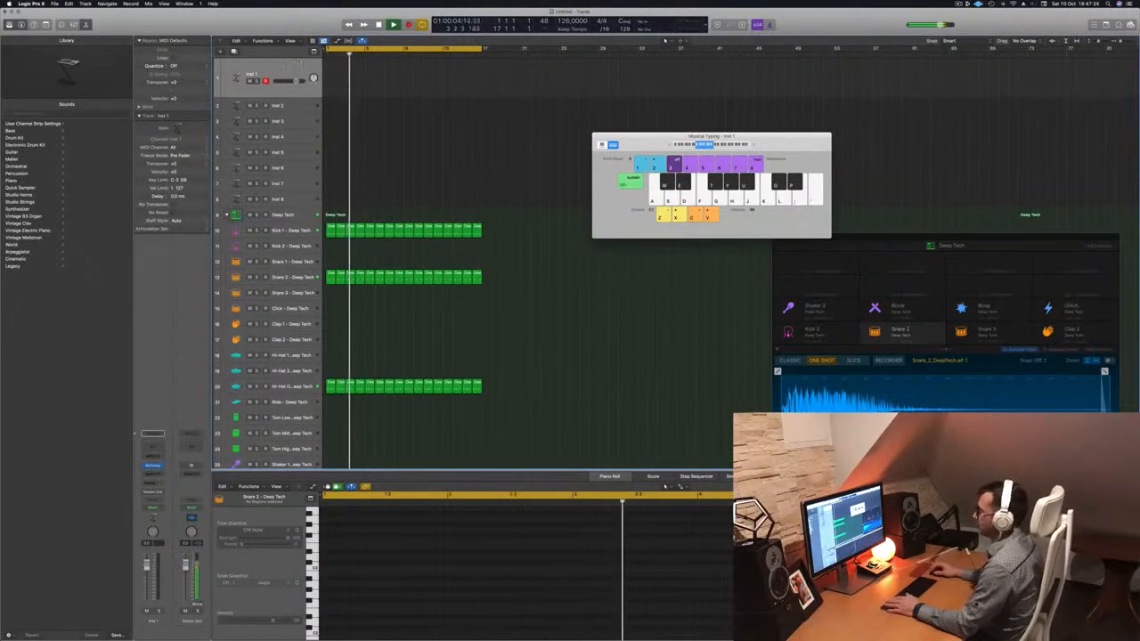
Open Alchemy on Inst 1 clear of the Musical Typing keyboard and load the 80s Synth Pop Bass preset.
left_click(153, 465)
left_click_drag(572, 104, 479, 113)
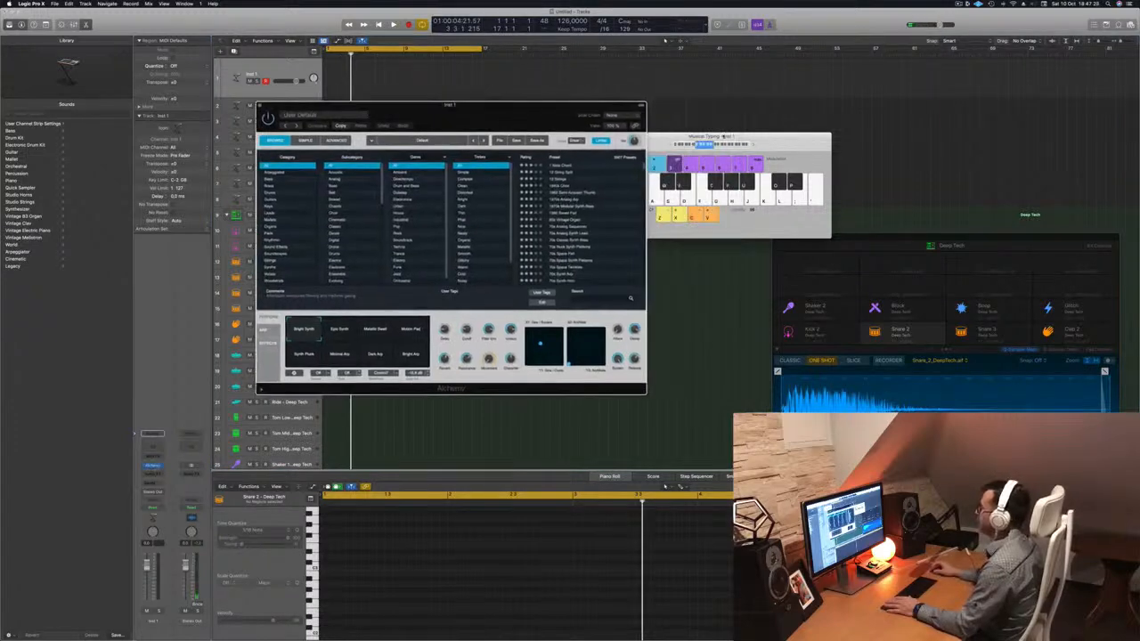
left_click_drag(800, 143, 939, 97)
left_click_drag(540, 106, 670, 85)
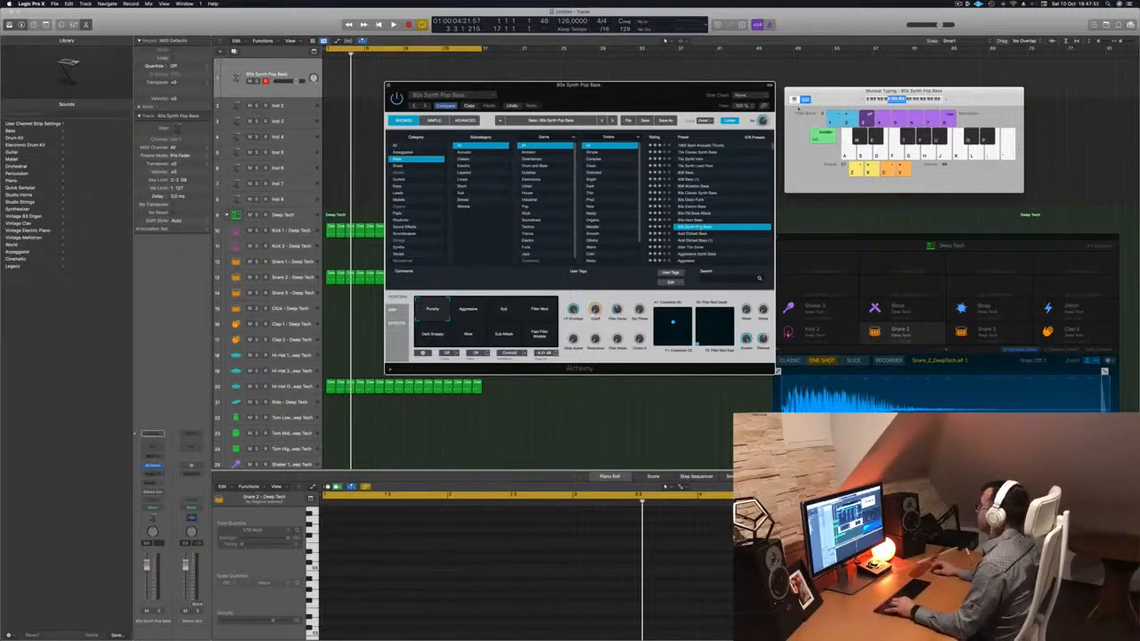
left_click_drag(827, 94, 825, 94)
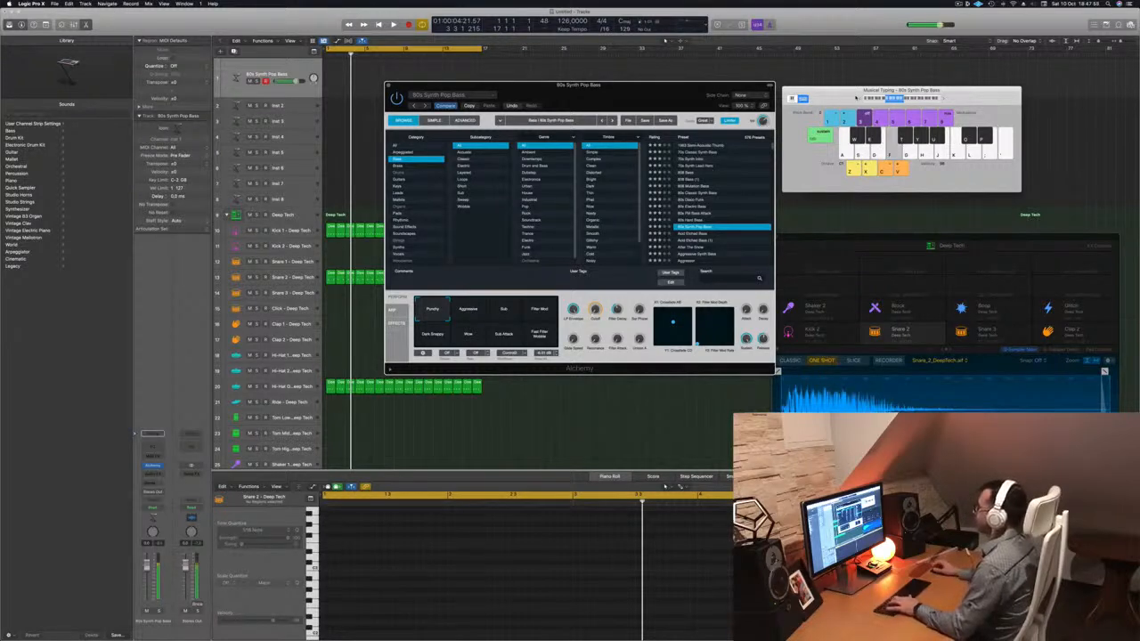
Audition bass presets during playback, including After The Snow, Aggressive Synth Bass and Aggressor, and settle on Agile Synth Bass.
key("space")
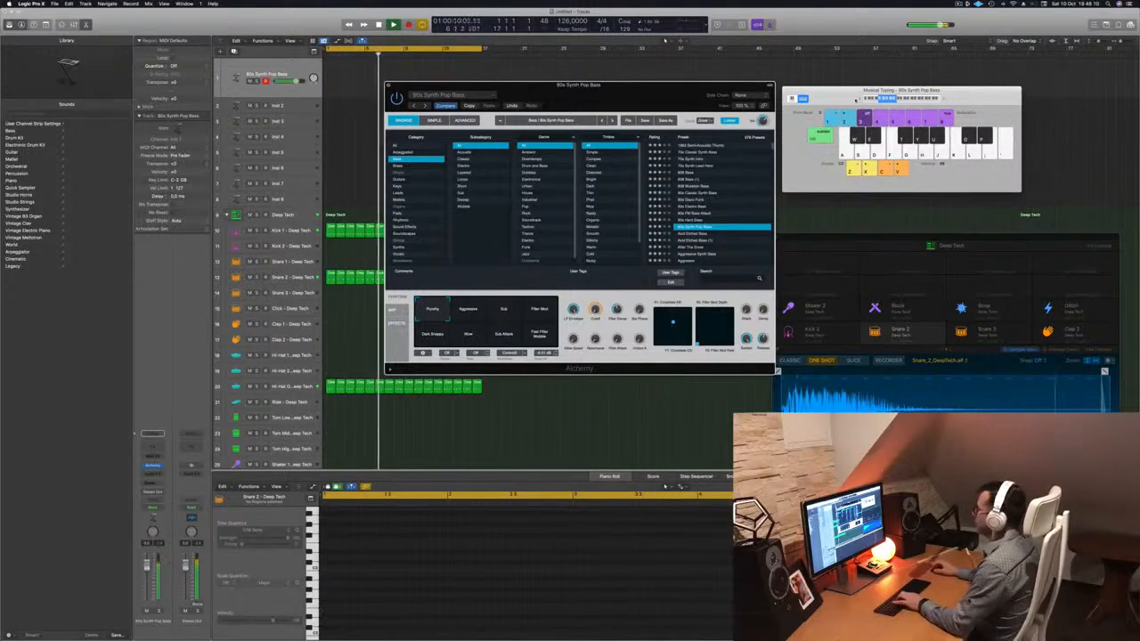
left_click(695, 234)
scroll(696, 232, "down", 4)
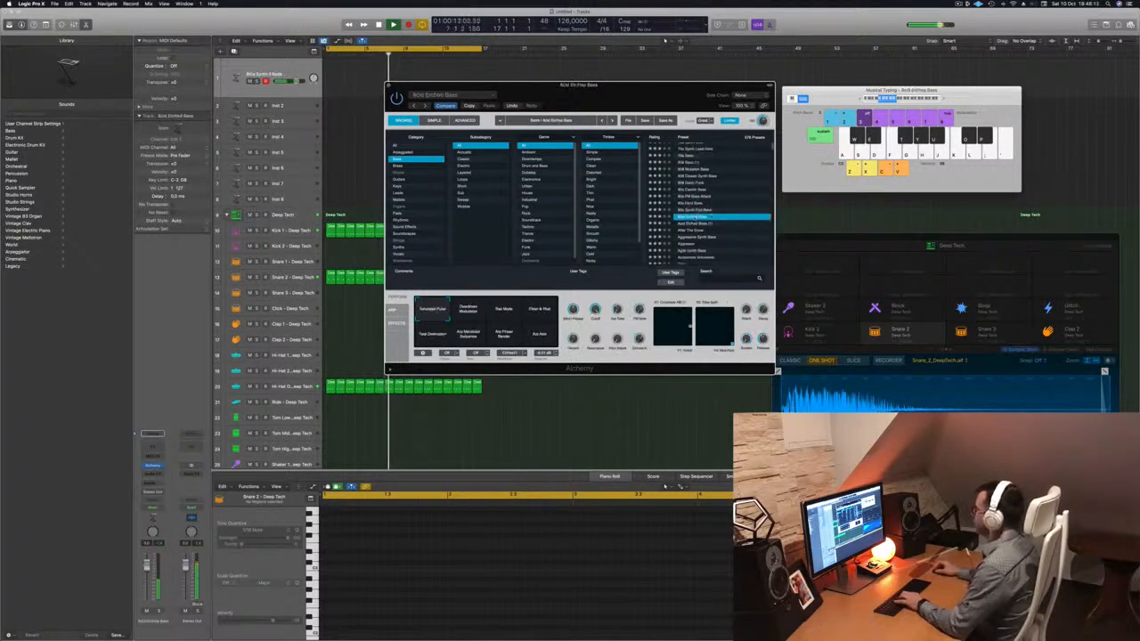
left_click(699, 212)
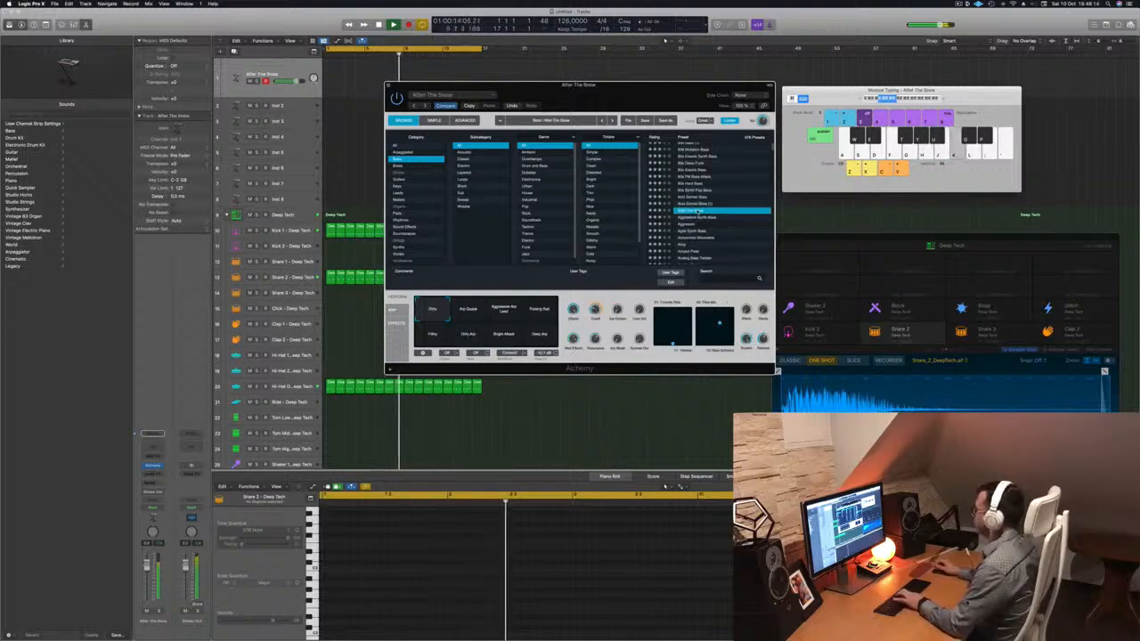
left_click(694, 217)
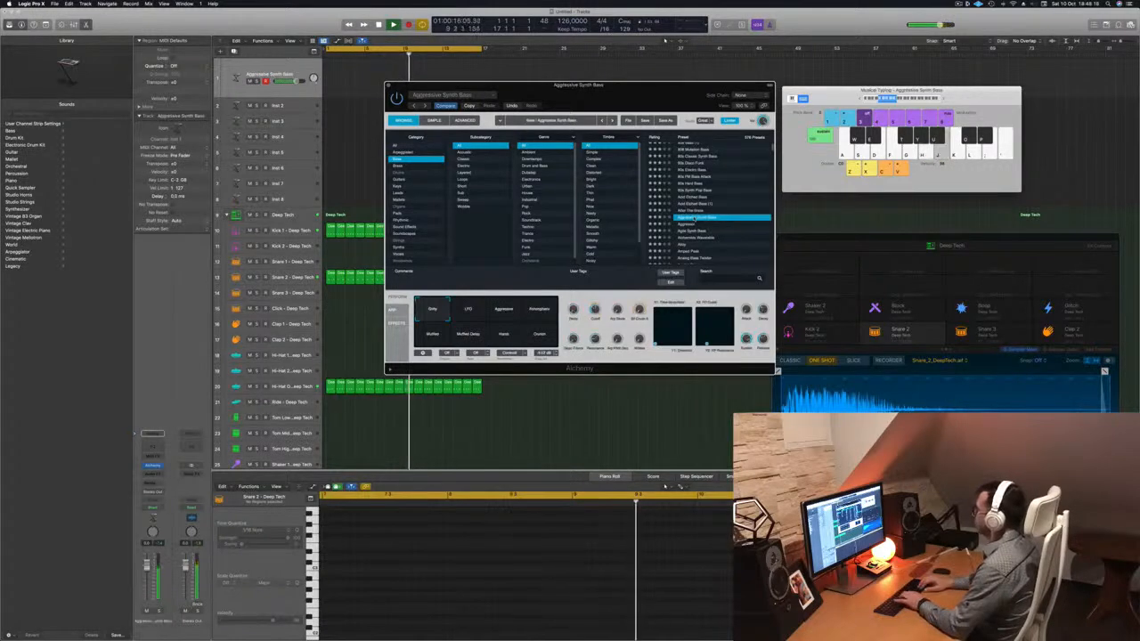
scroll(694, 232, "down", 1)
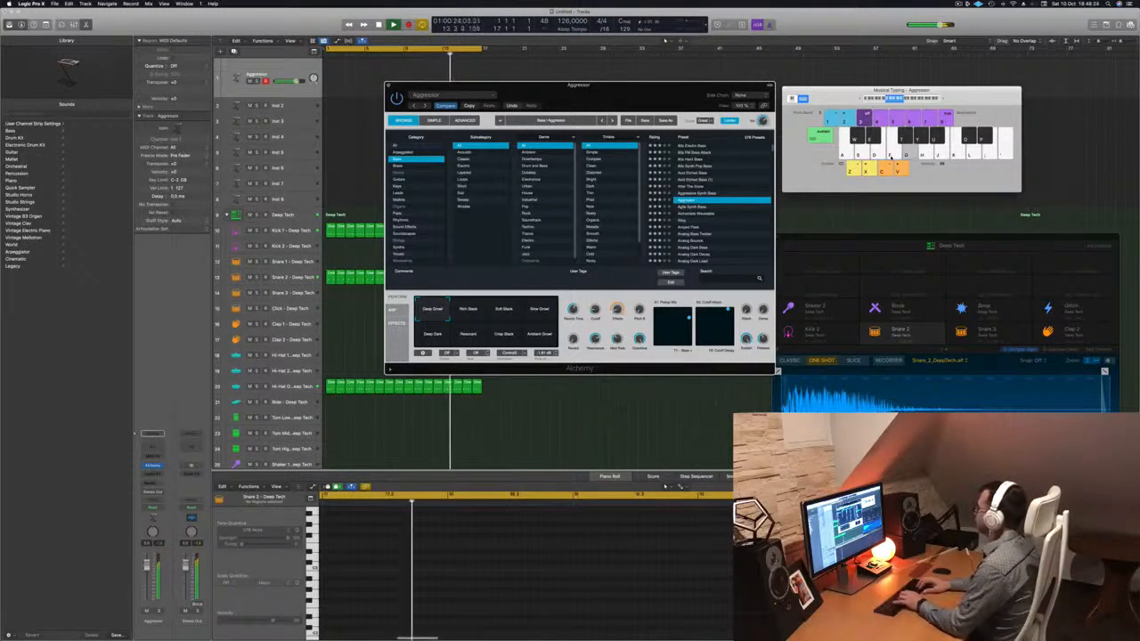
key("Down")
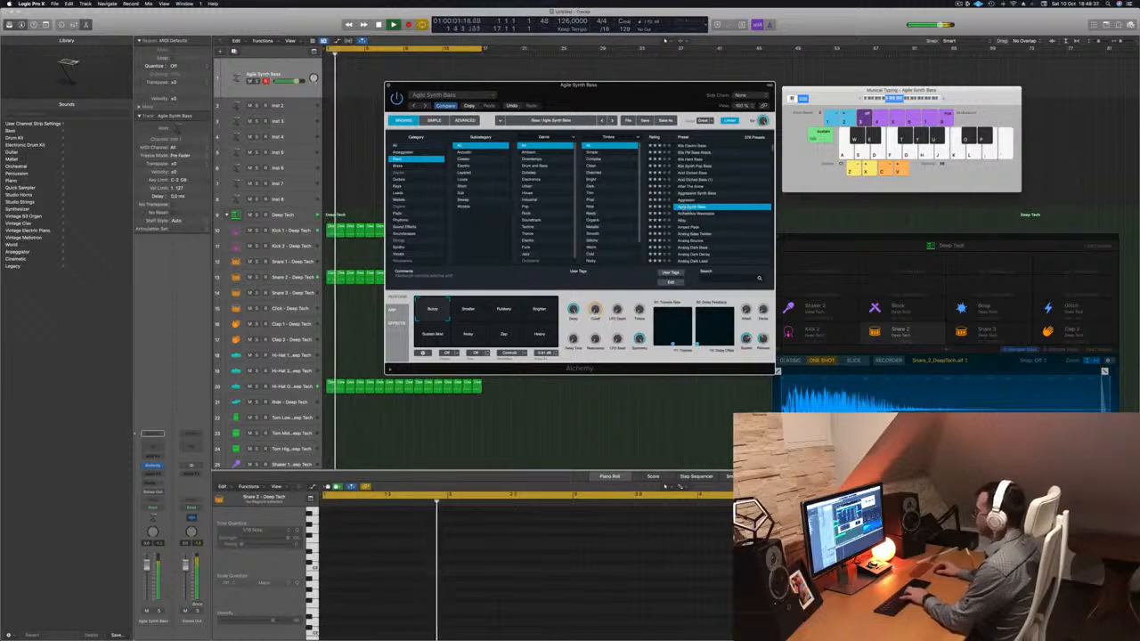
Audition the Smaller, Rubbery and Sustain Mod variations of Agile Synth Bass.
left_click(467, 309)
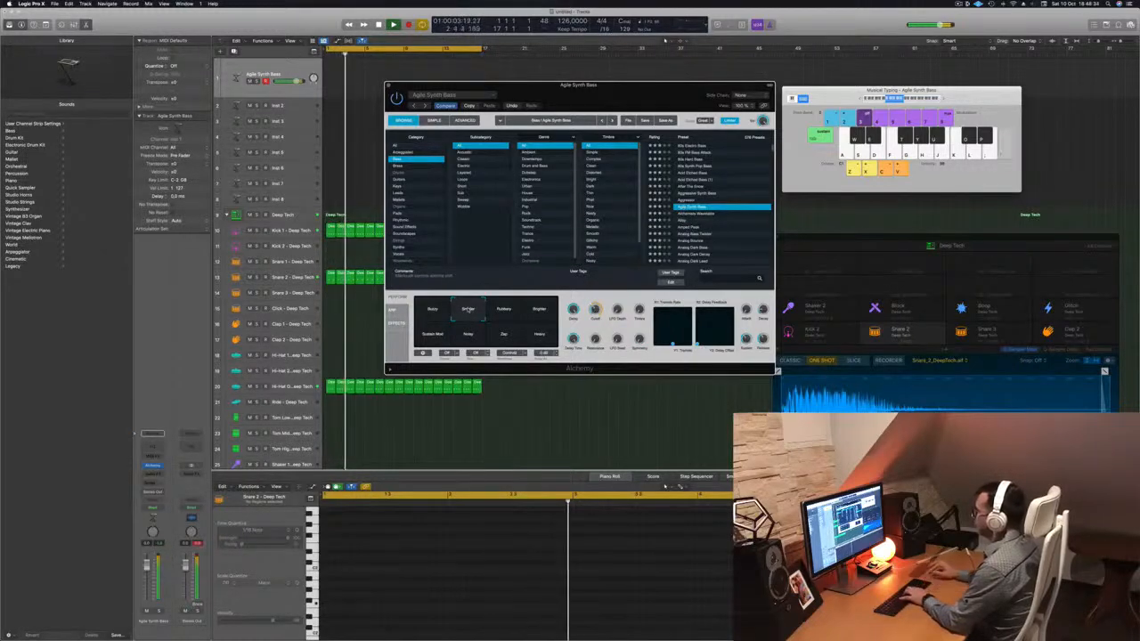
left_click(504, 310)
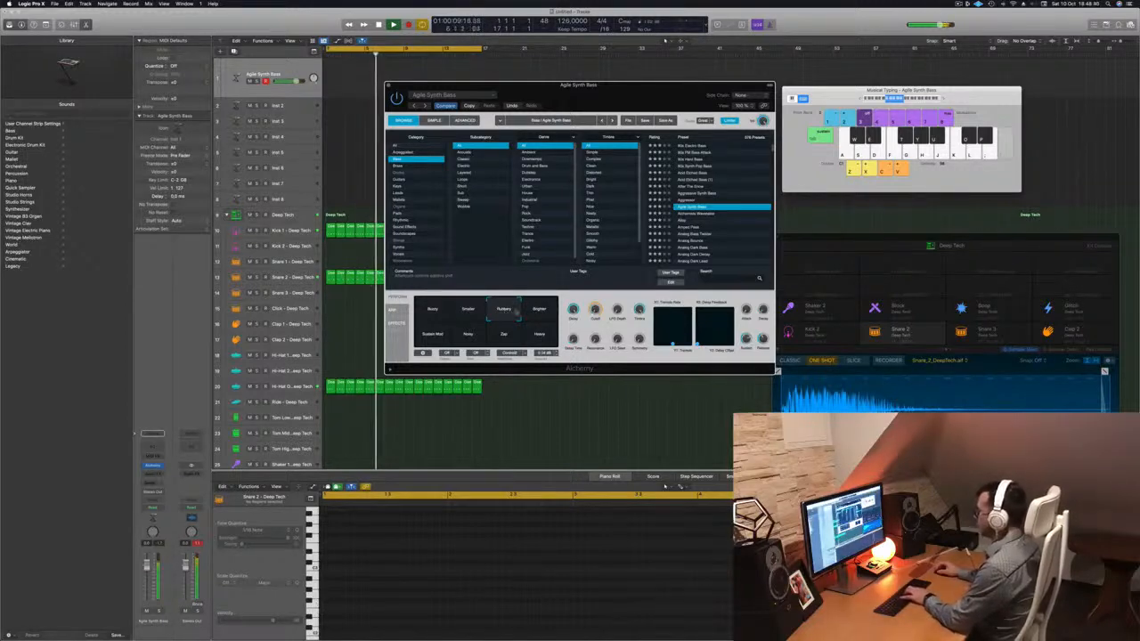
left_click(434, 334)
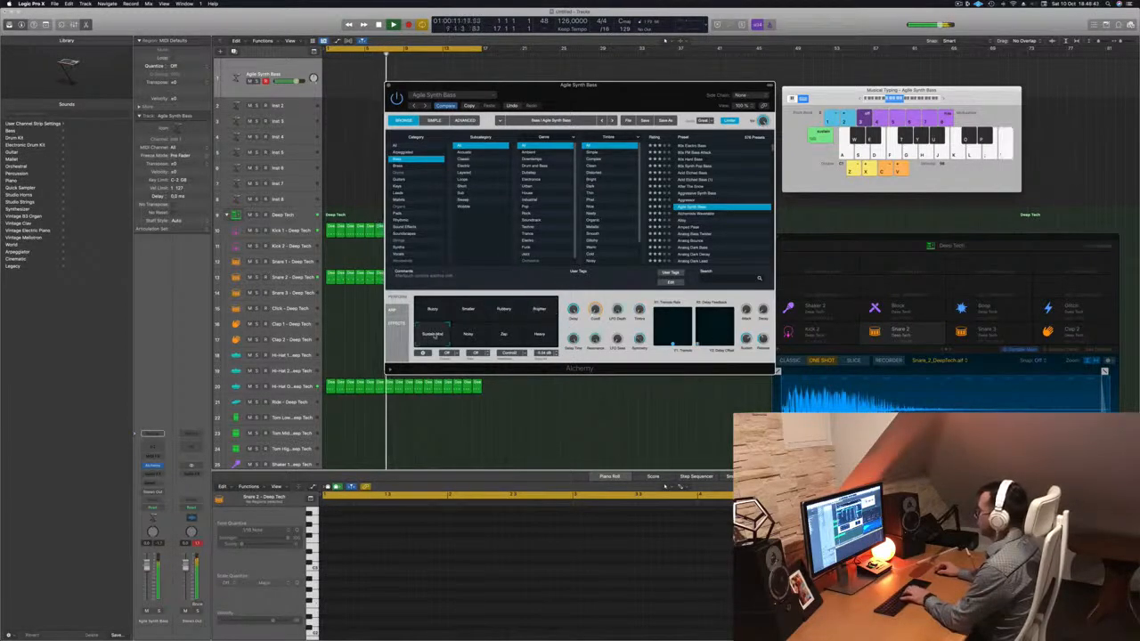
Choose the Rubbery variation and record a bass line of about eight bars on the Agile Synth Bass track.
left_click(504, 310)
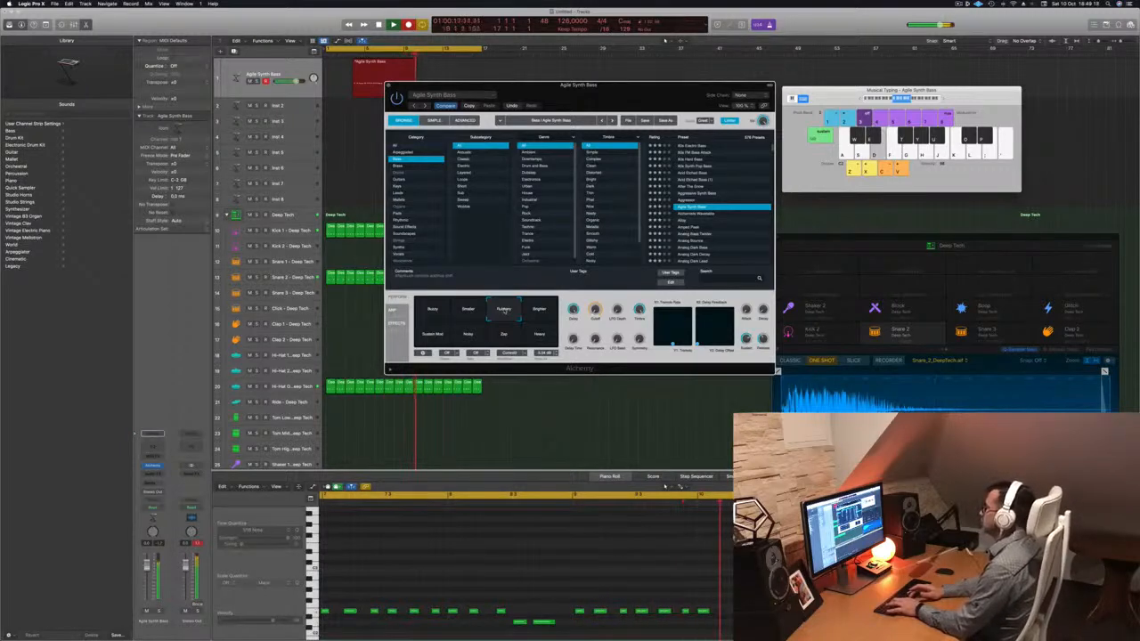
key("space")
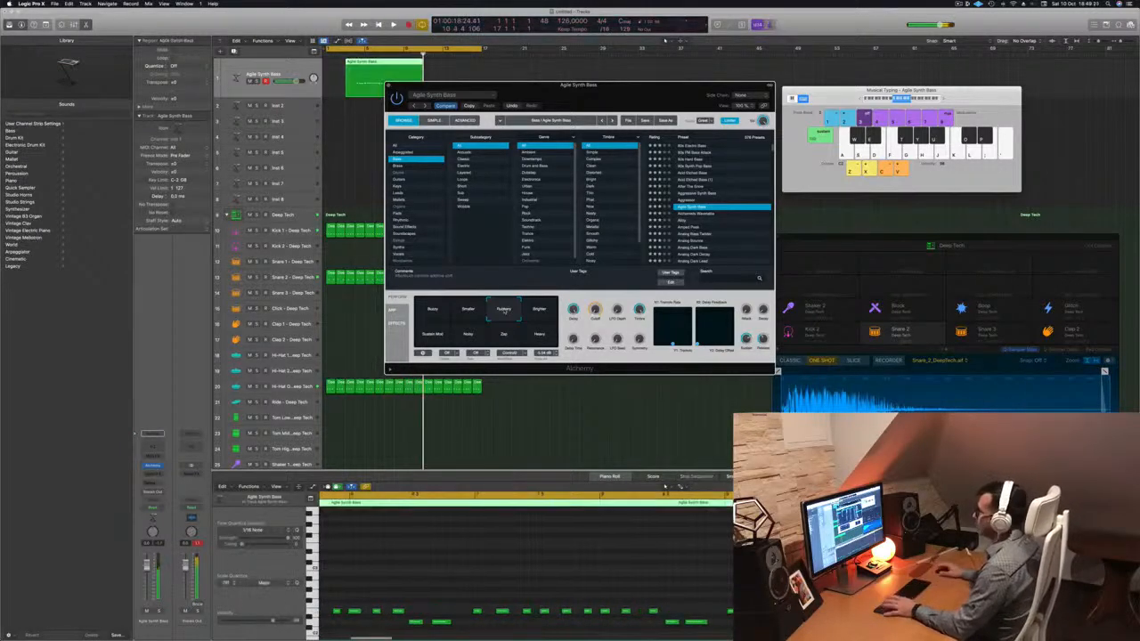
left_click_drag(554, 84, 921, 160)
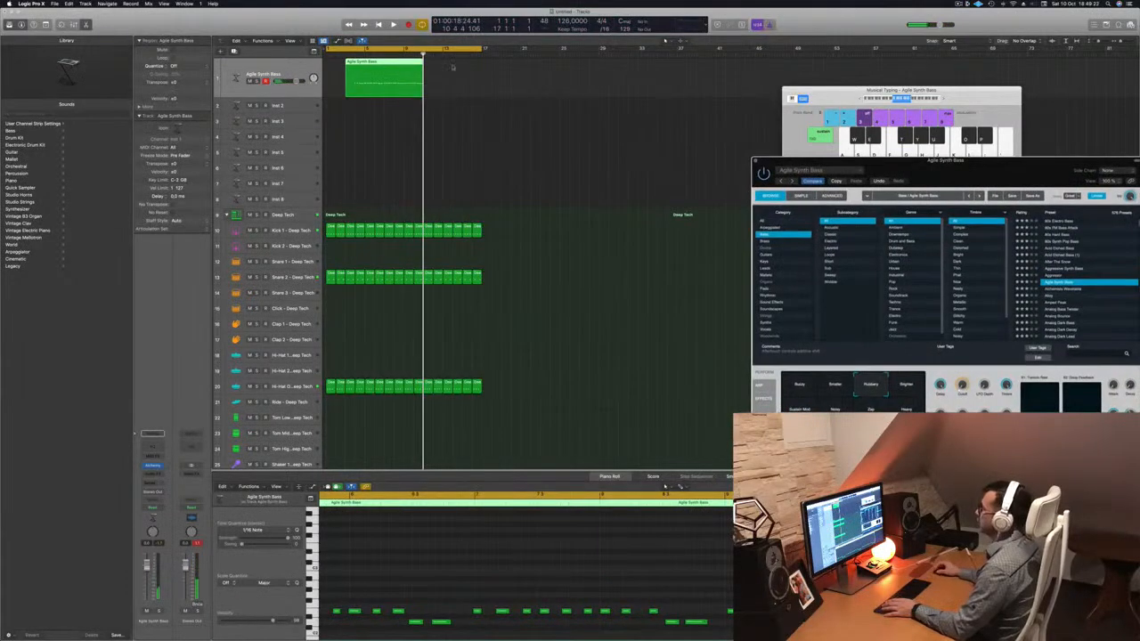
Cut off the first two bars of the recorded bass region and move the rest to bar 1.
key("Return")
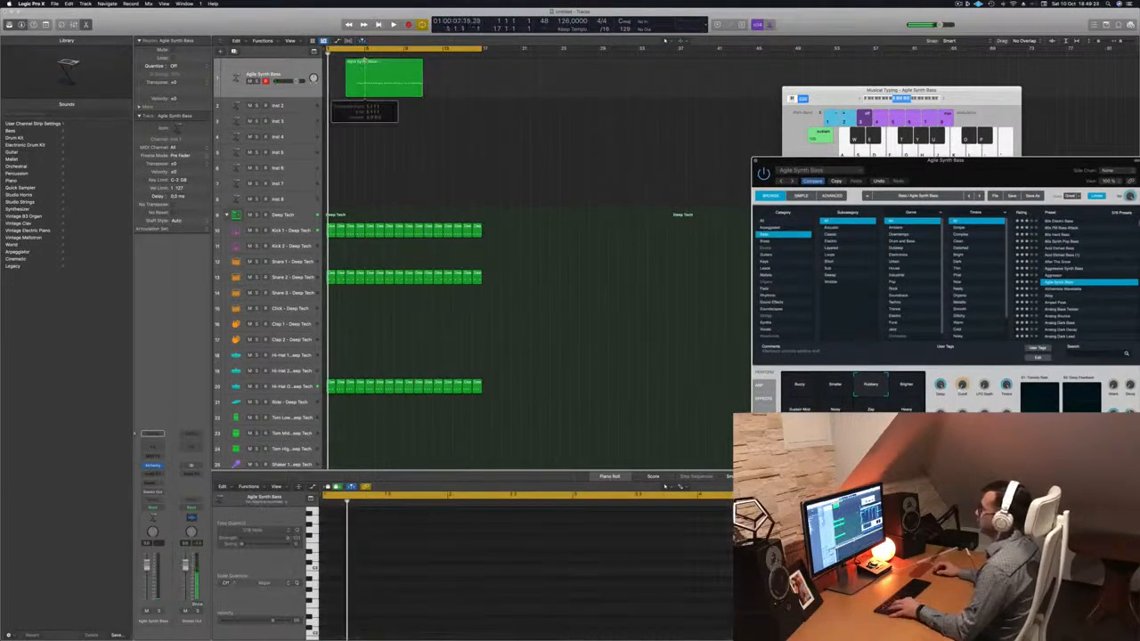
key("space")
left_click(361, 61)
key("Delete")
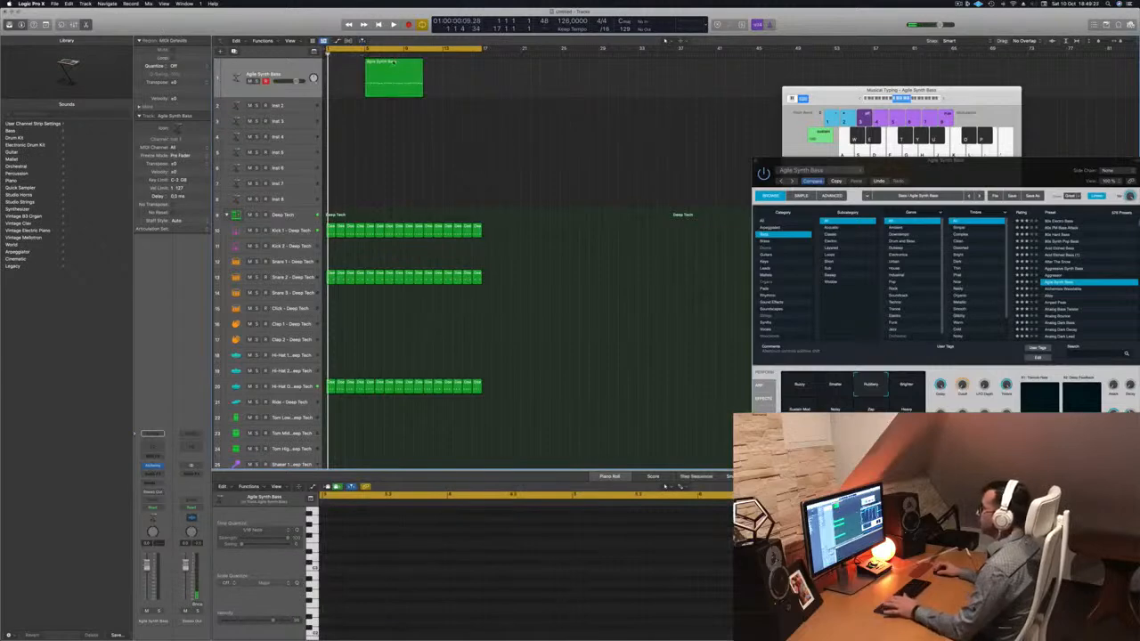
left_click_drag(396, 82, 357, 83)
Listen to the bass region, split it at bar 5 and delete the part after the split.
key("space")
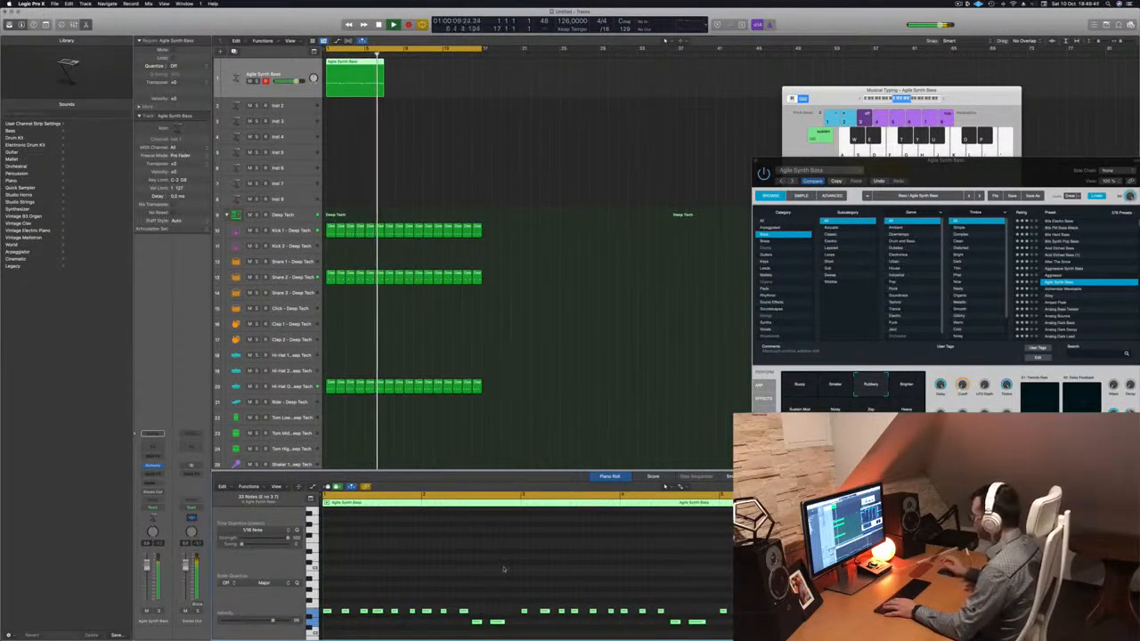
key("Return")
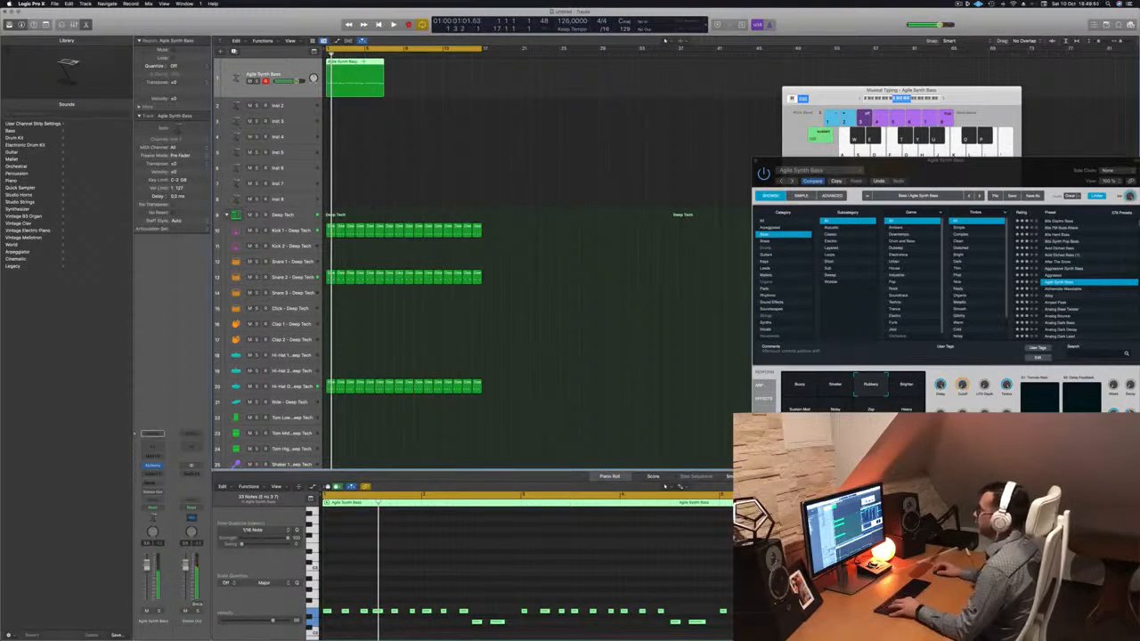
double_click(363, 61, "super")
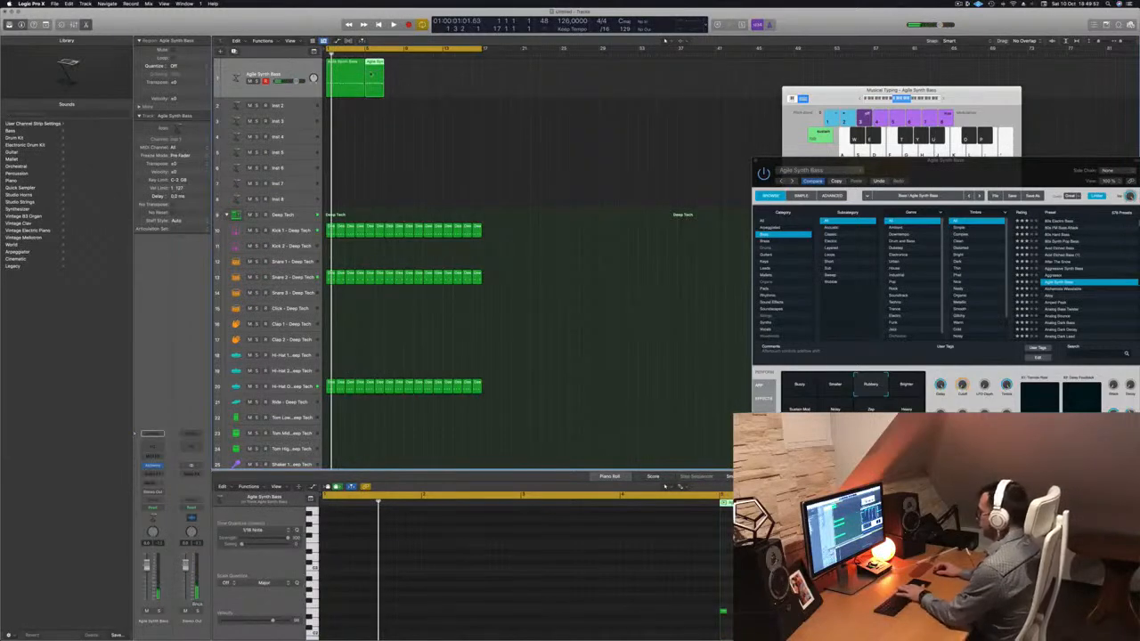
key("Delete")
left_click(345, 64)
key("space")
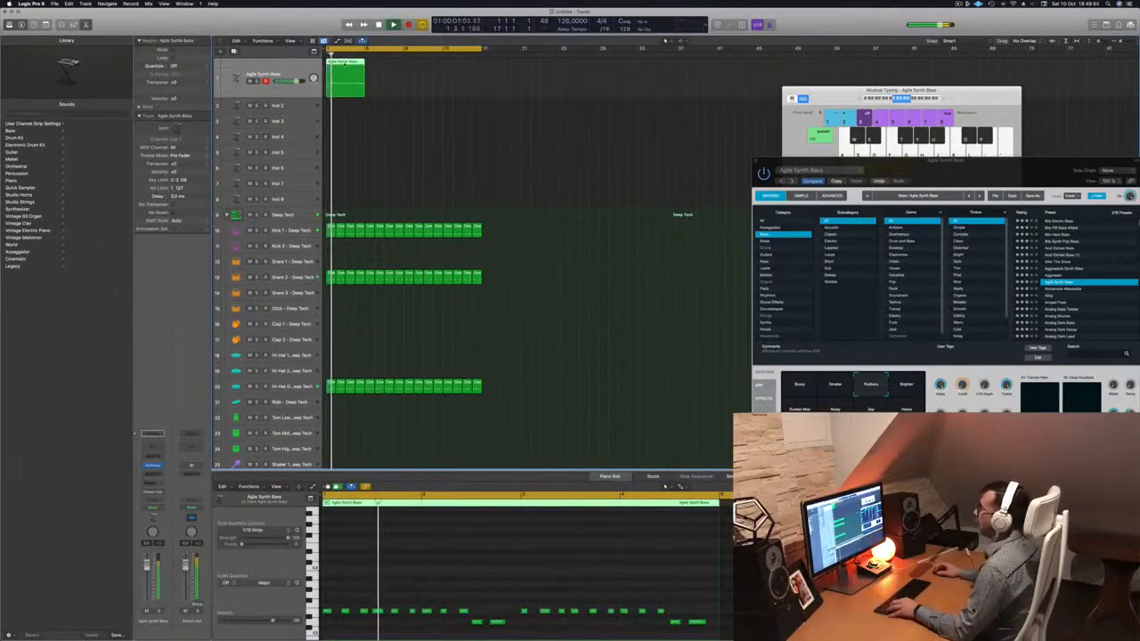
Copy the four-bar bass region three times so the bass line runs to bar 17.
left_click_drag(344, 64, 384, 71, "alt")
mouse_move(414, 72)
left_mouse_down()
mouse_move(350, 80)
mouse_move(429, 87)
left_mouse_up()
key("Return")
left_click_drag(828, 161, 575, 110)
key("space")
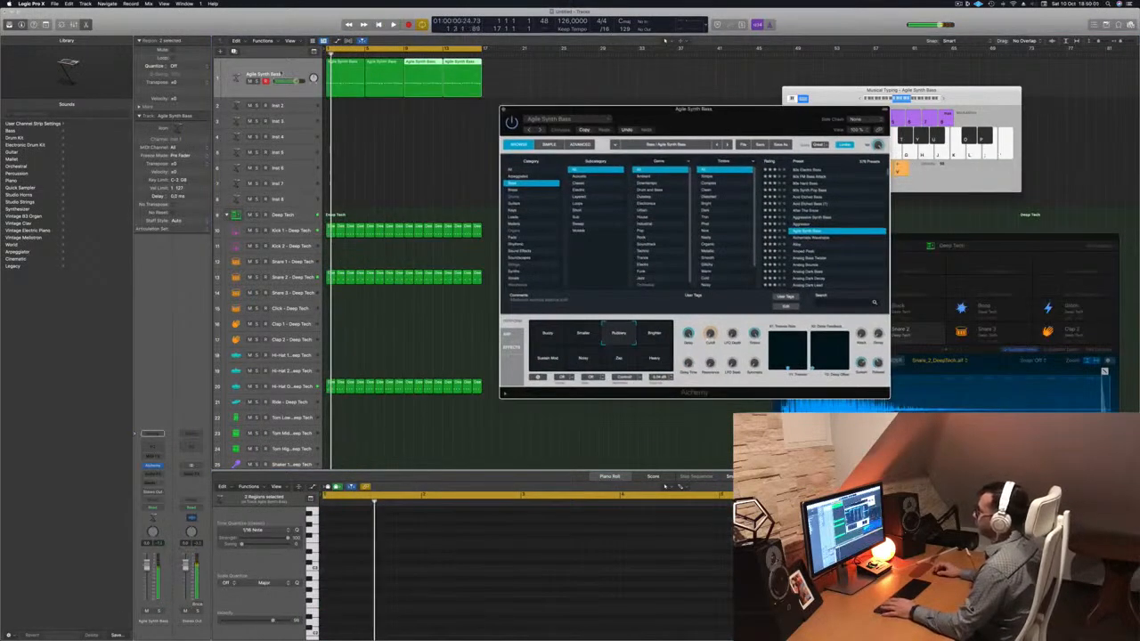
Add a Compressor to the Agile Synth Bass track and set its side chain to Kick 1 - Deep Tech.
left_click(282, 74)
left_click(153, 473)
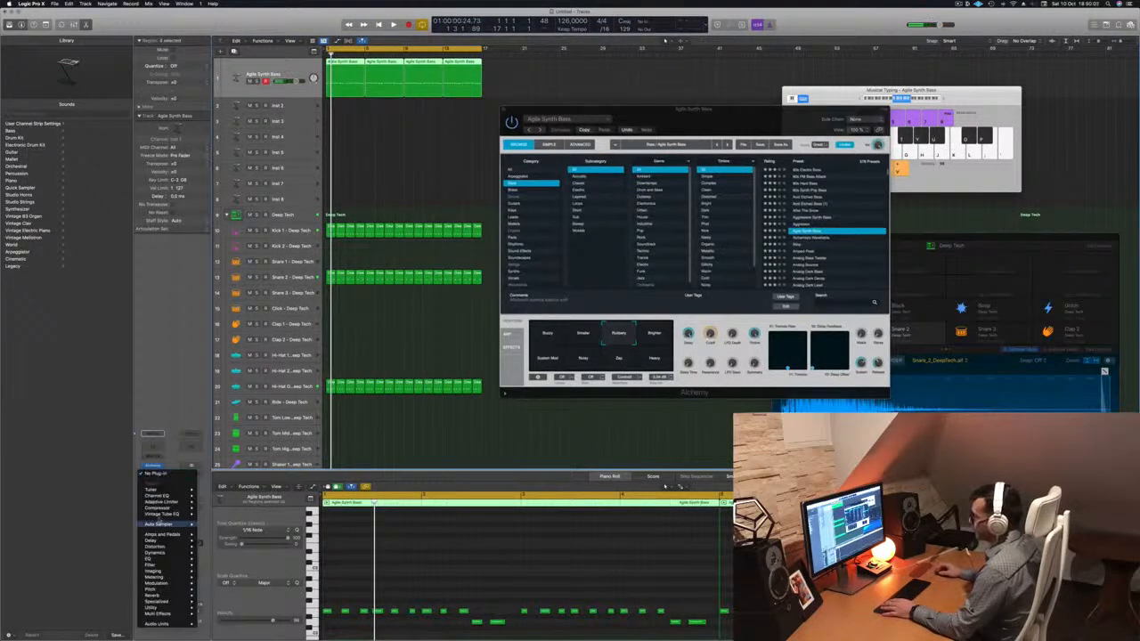
left_click(212, 509)
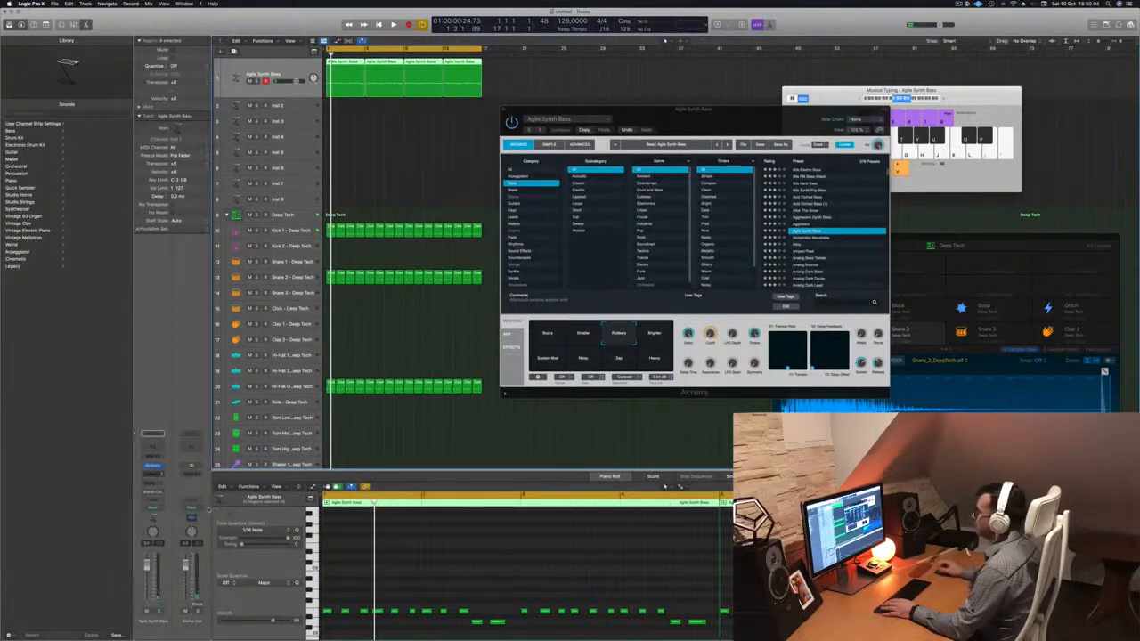
left_click_drag(628, 86, 615, 86)
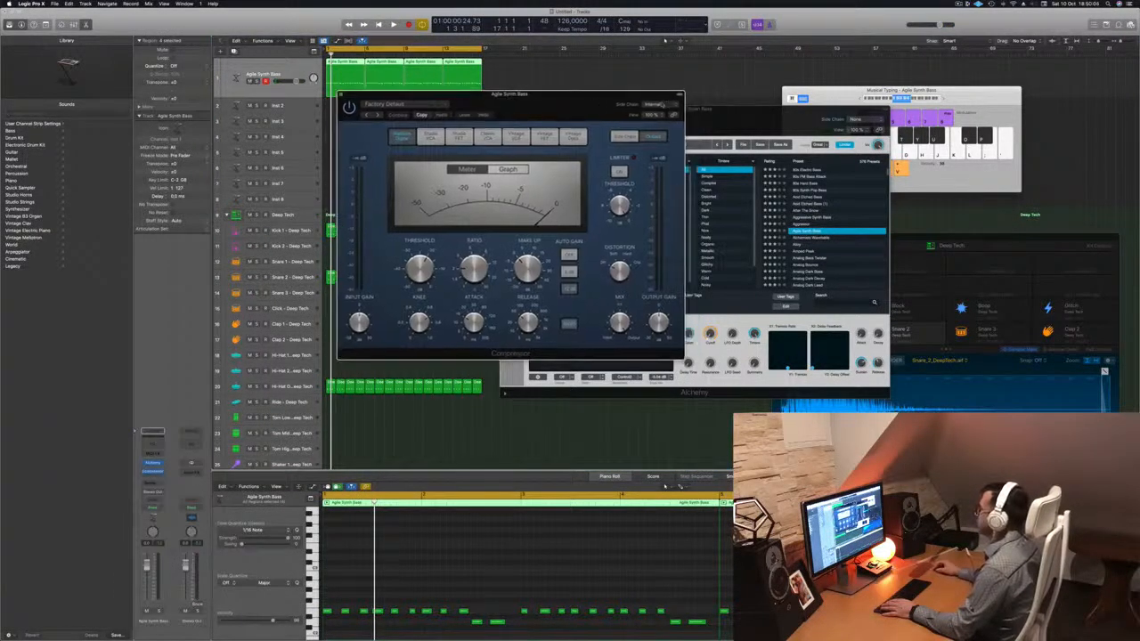
mouse_move(657, 126)
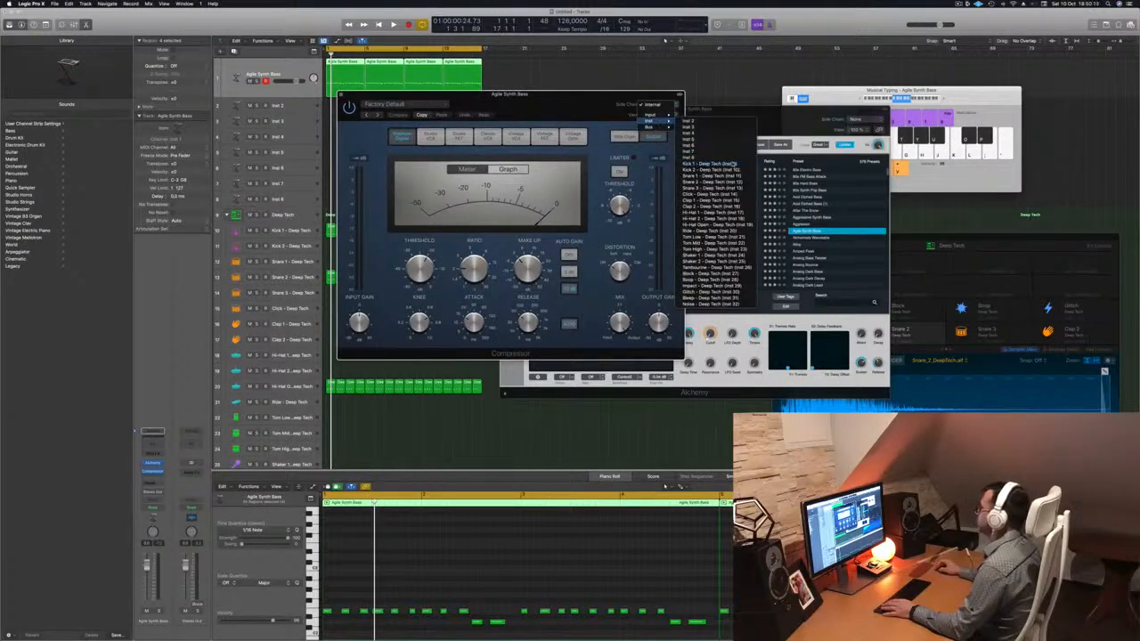
left_click(733, 163)
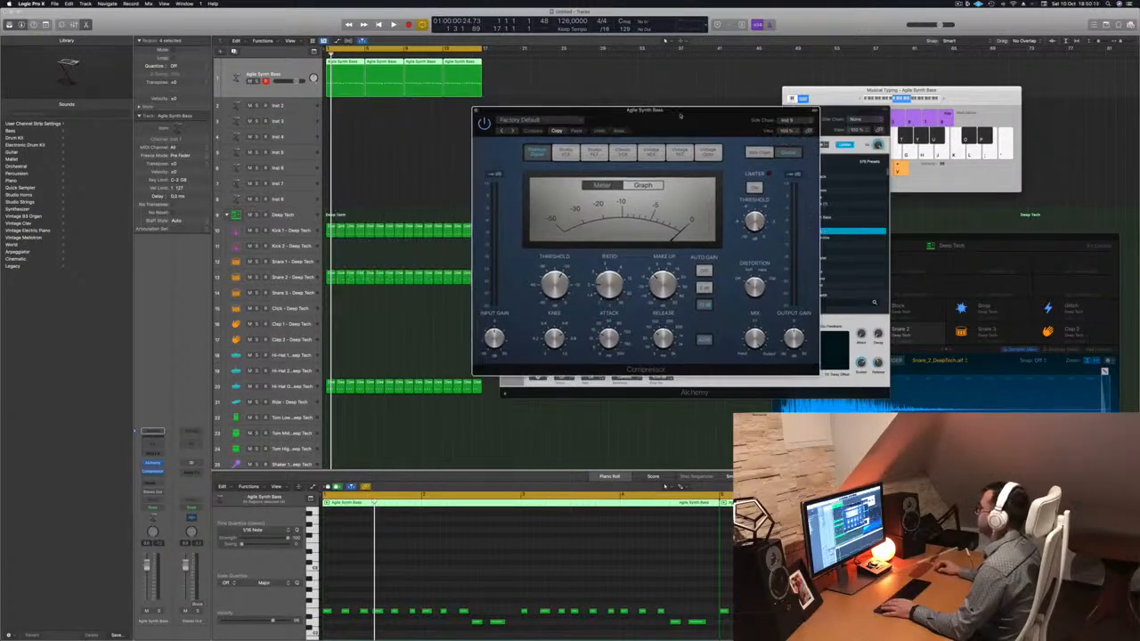
Listen to the sidechained bass, close the Compressor and lower the bass track's volume.
key("space")
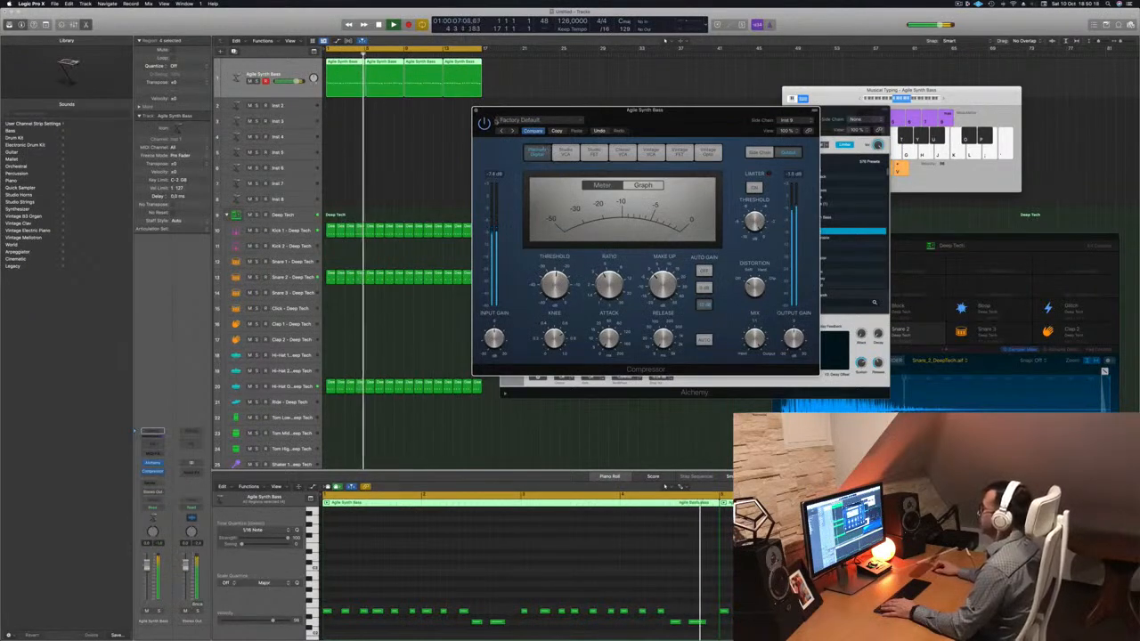
left_click(476, 110)
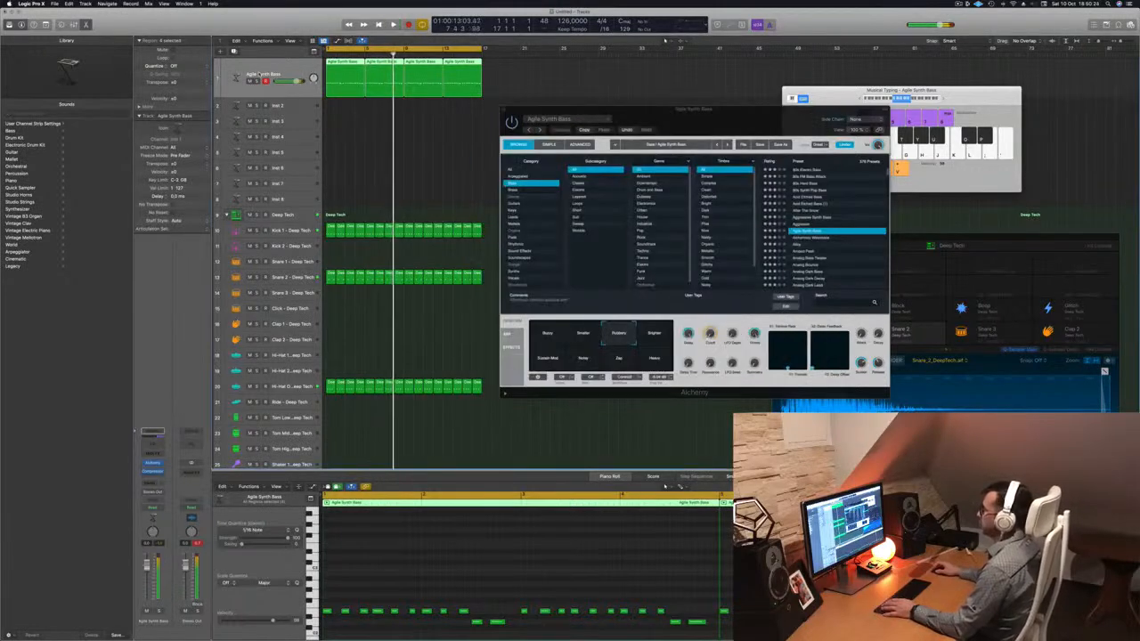
key("Return")
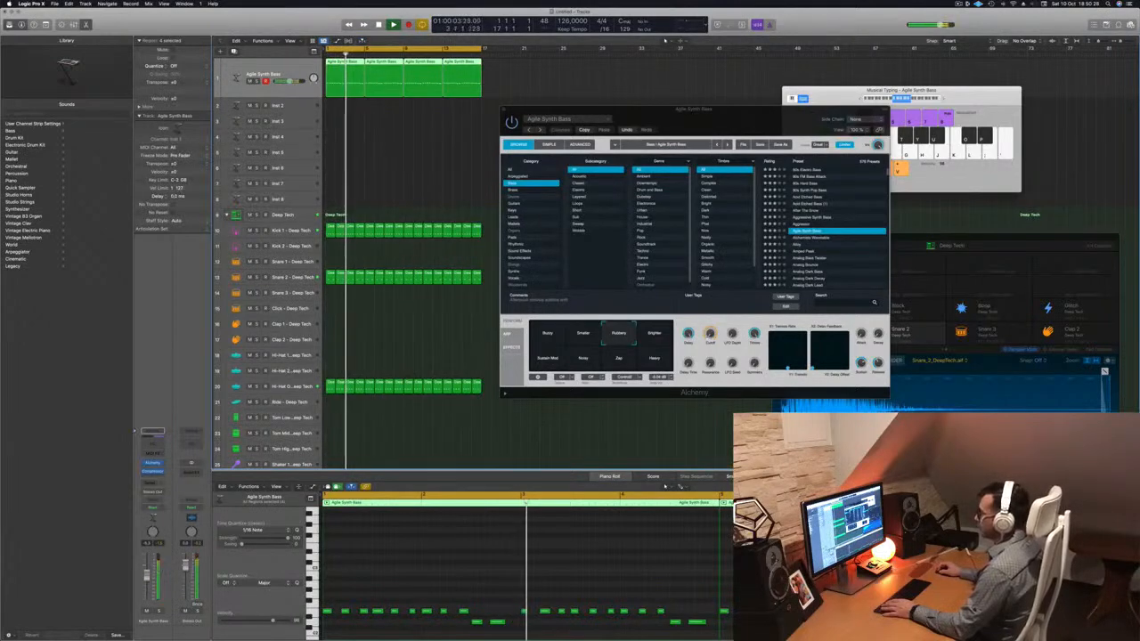
key("Return")
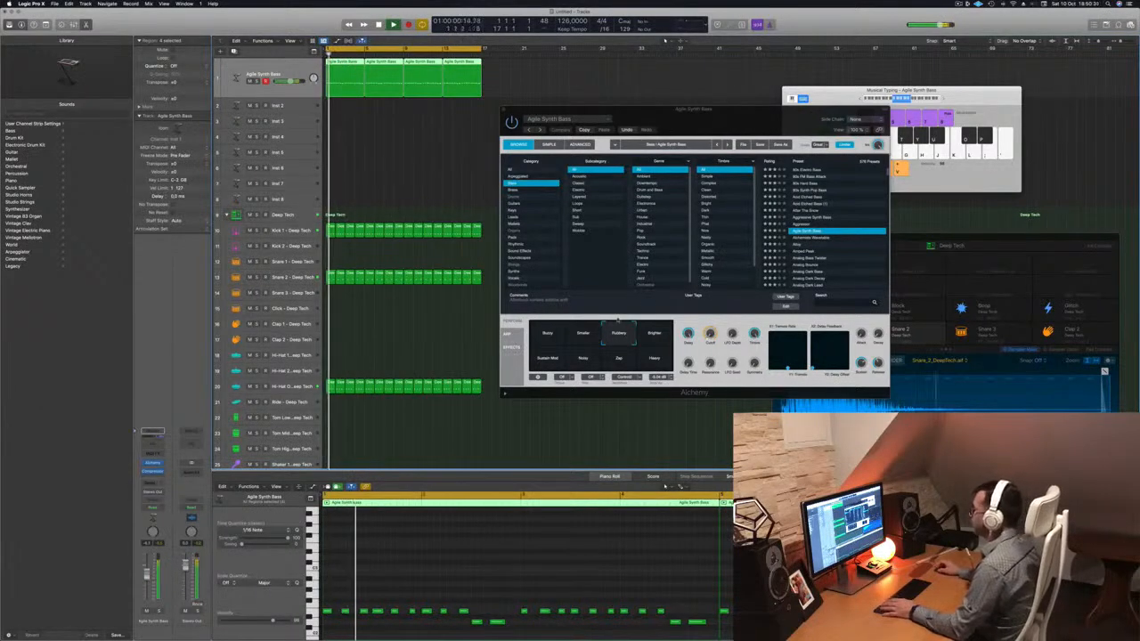
Try the Smaller and Buzzy variations of Agile Synth Bass, adjust Cutoff and switch to Brighter during playback.
left_click(580, 332)
left_click(547, 333)
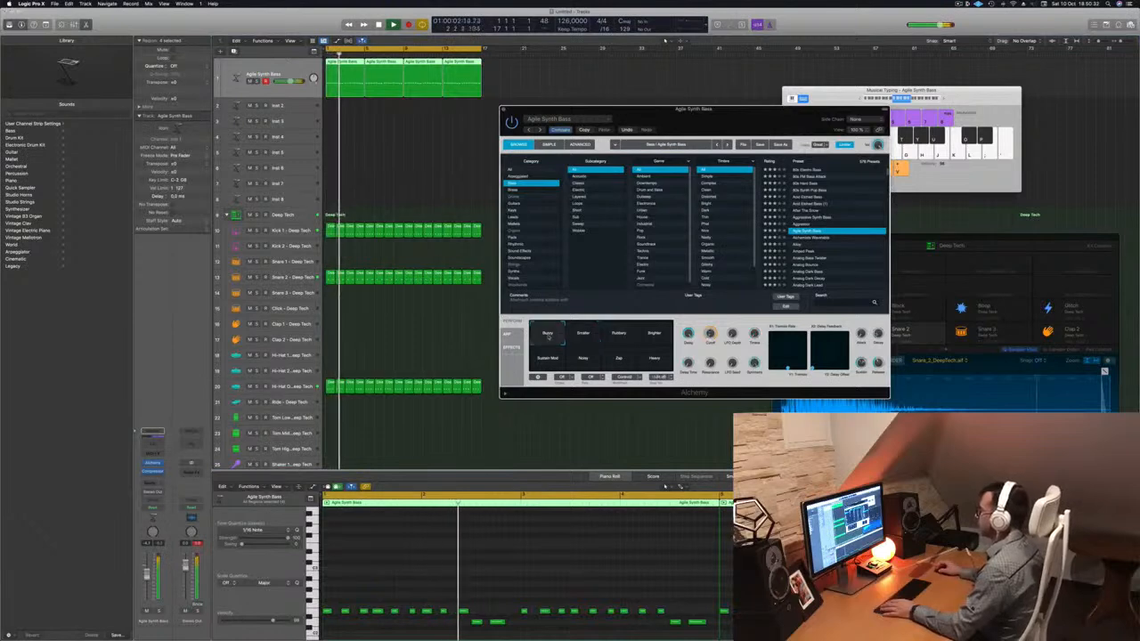
left_click_drag(715, 110, 659, 95)
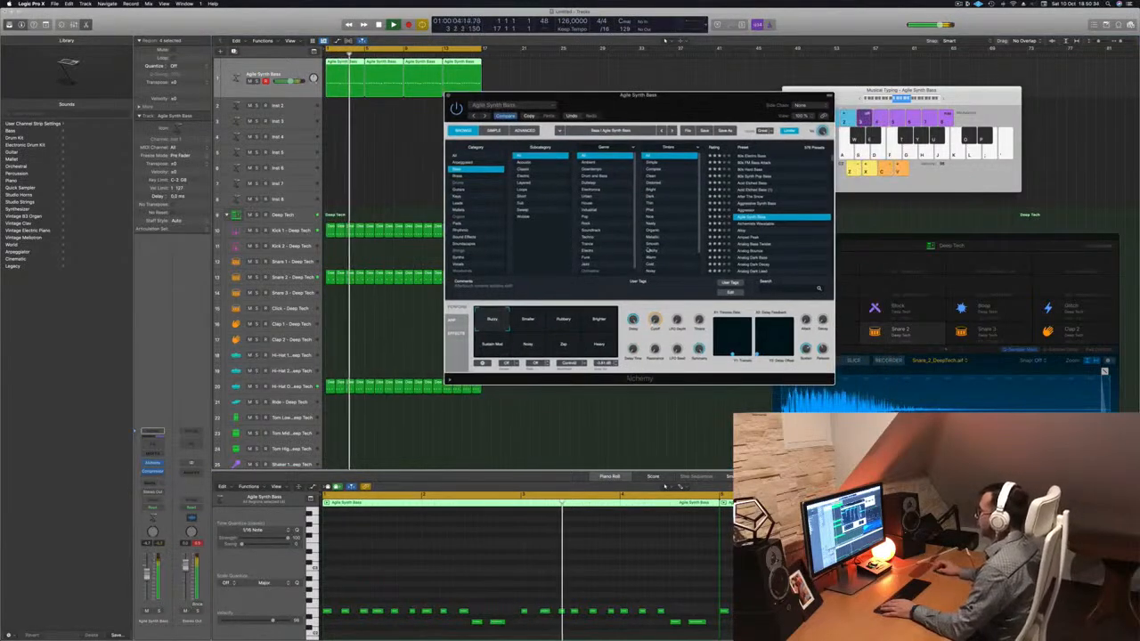
left_click_drag(655, 320, 659, 280)
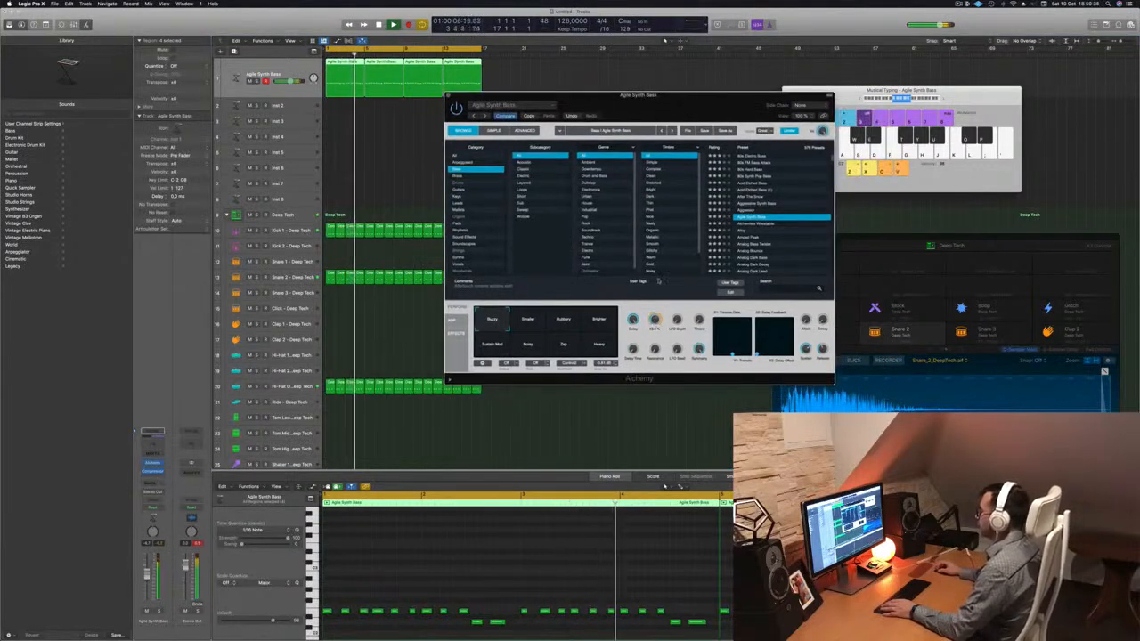
left_click(602, 322)
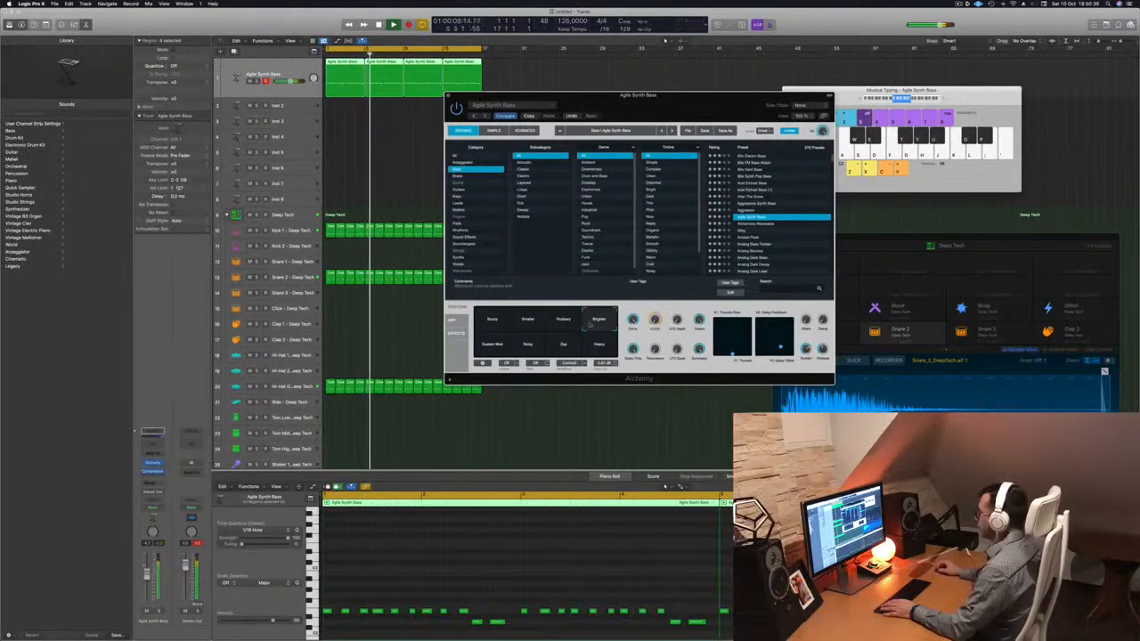
Try the Noisy, Sustain Mod and Brighter variations of Agile Synth Bass during playback and settle on Buzzy.
left_click(568, 322)
left_click(565, 346)
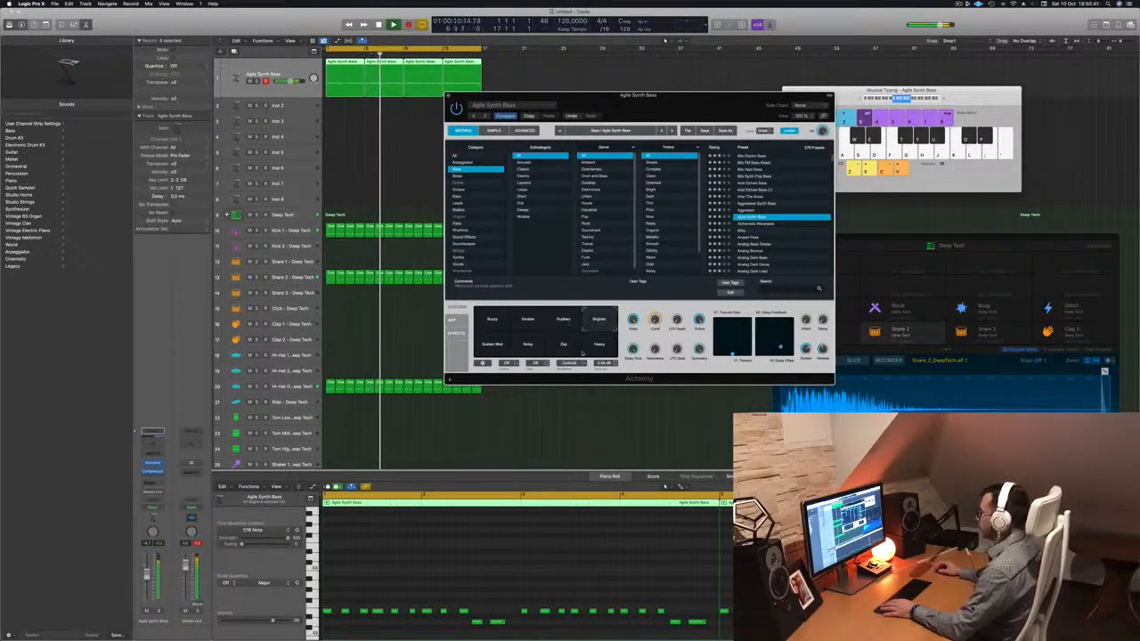
left_click(527, 348)
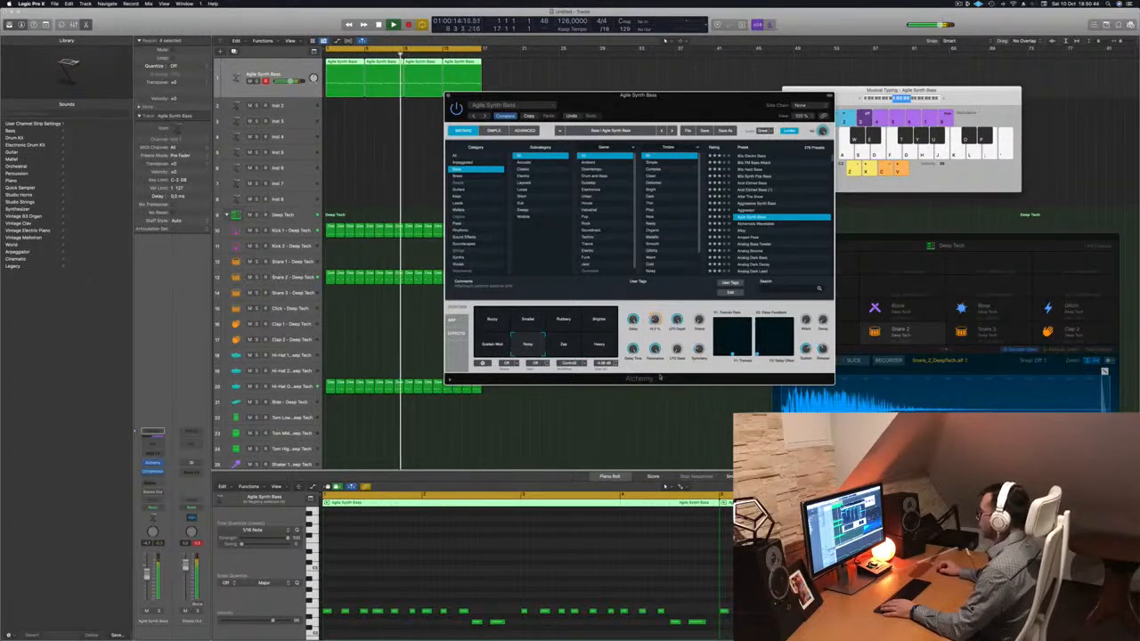
left_click(591, 346)
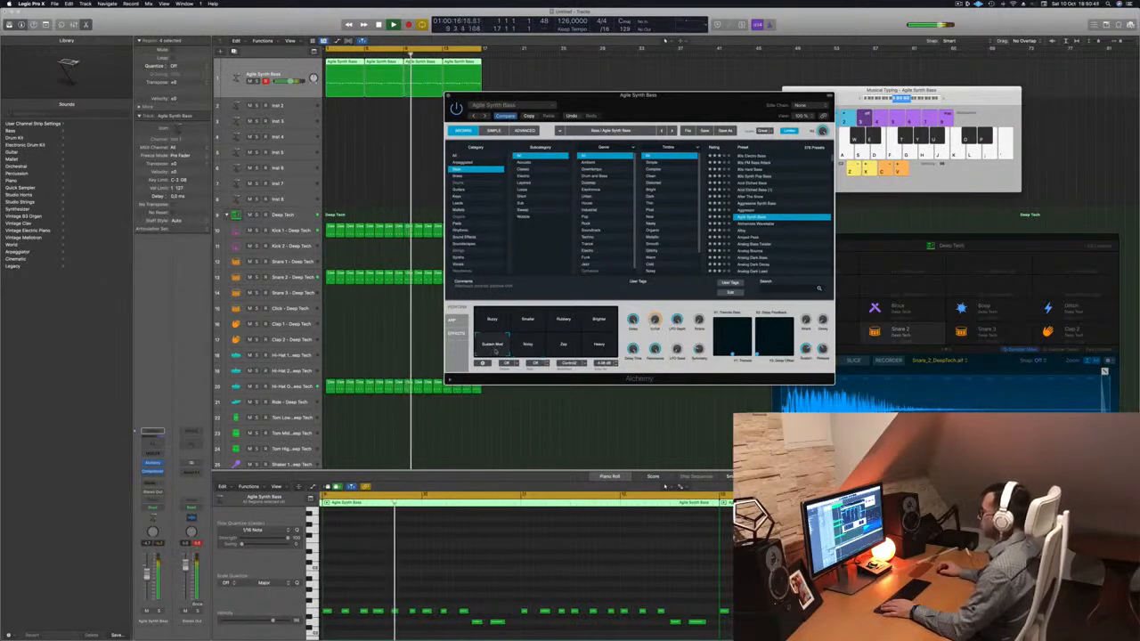
left_click(599, 323)
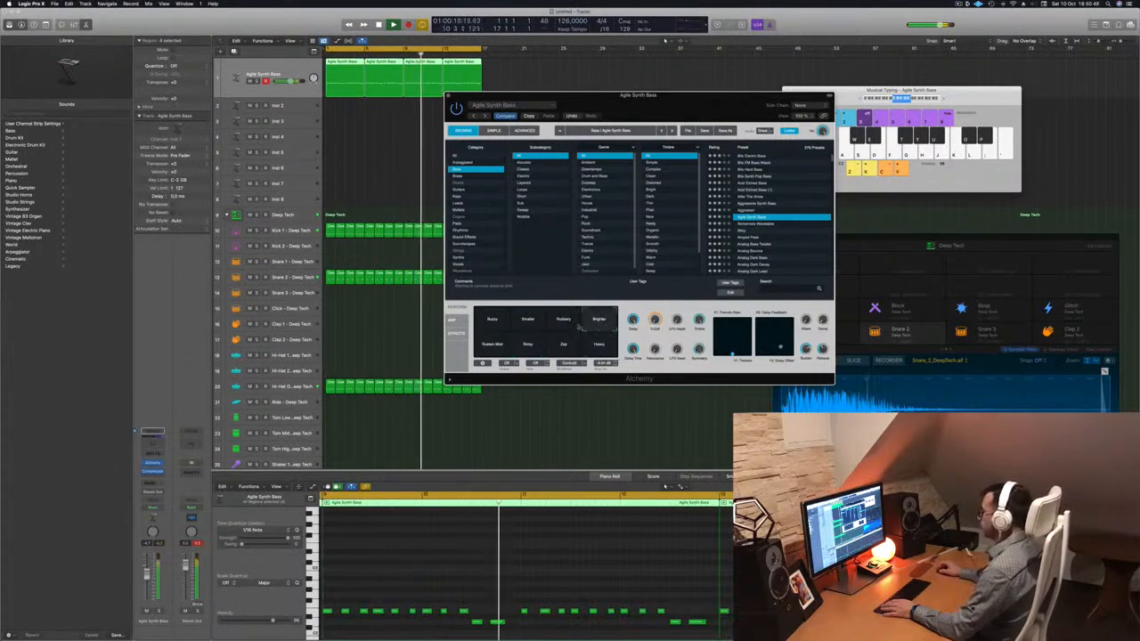
left_click(493, 320)
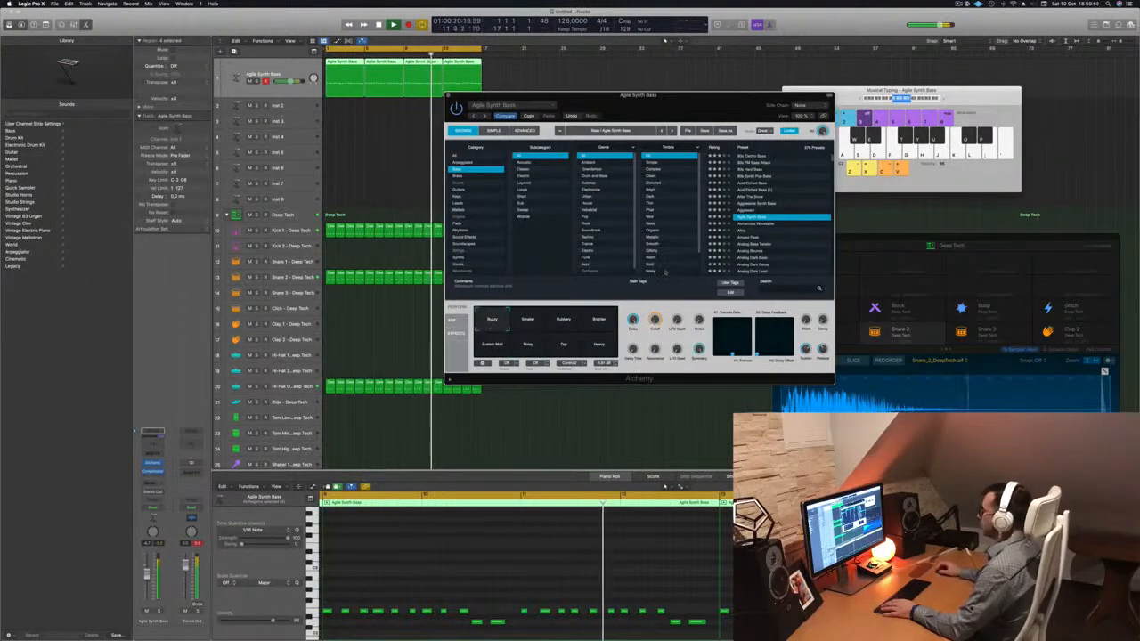
Move the Alchemy window clear of the channel strip and add a send to Bus 5 on the Agile Synth Bass track.
left_click_drag(684, 95, 771, 73)
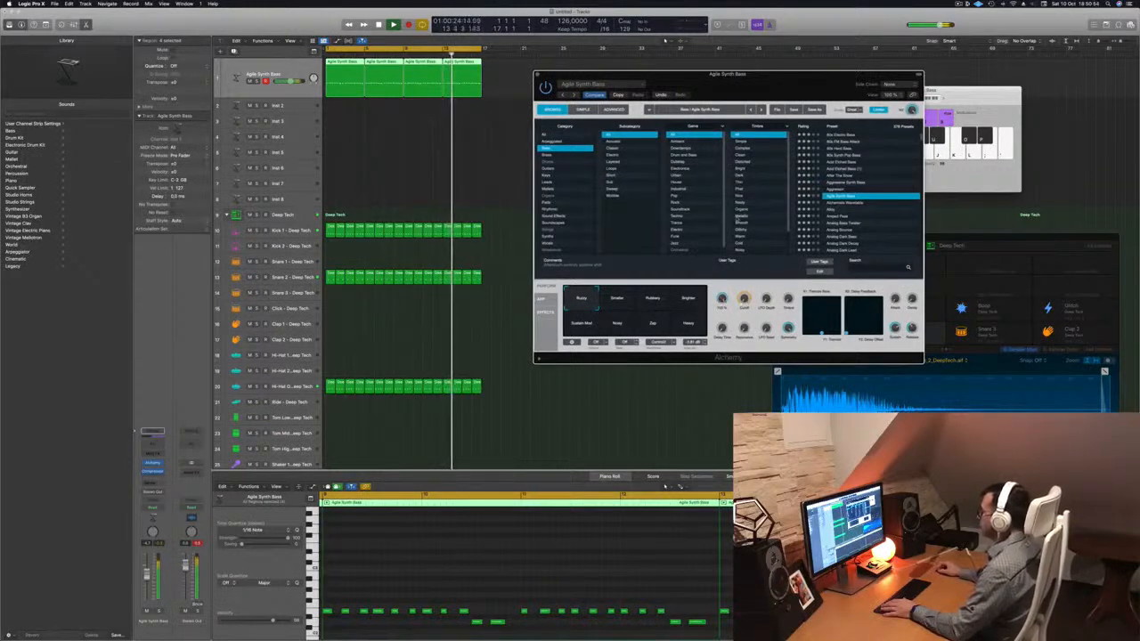
left_click_drag(740, 73, 703, 182)
left_click(97, 562)
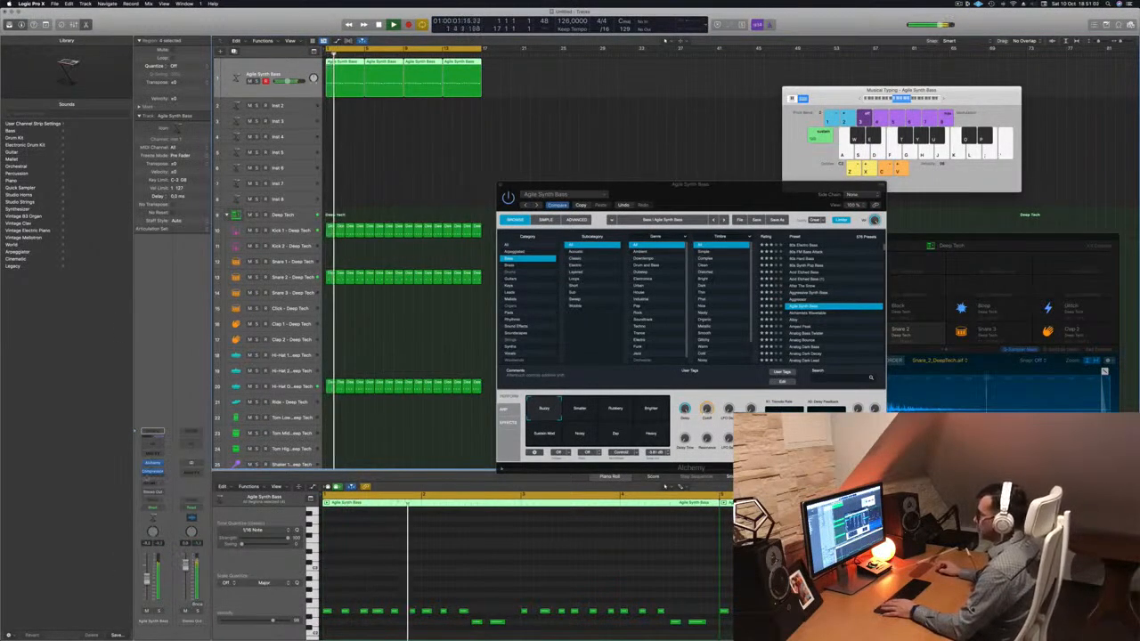
left_click(153, 482)
mouse_move(169, 493)
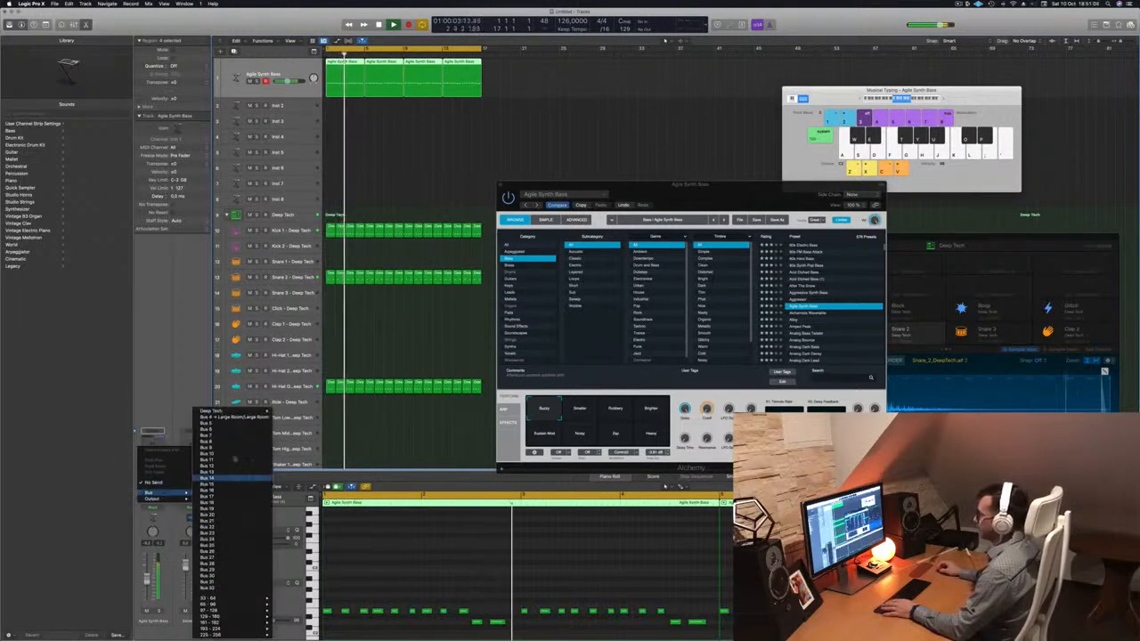
left_click(238, 428)
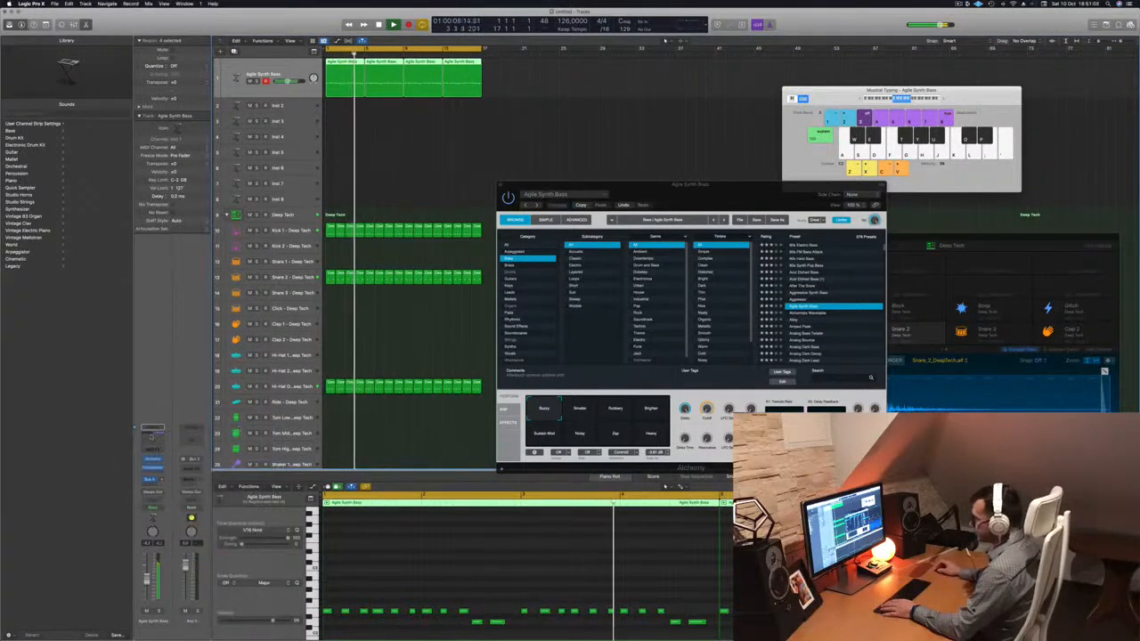
Insert a Delay Designer on the aux channel fed by the bass send.
left_click(192, 466)
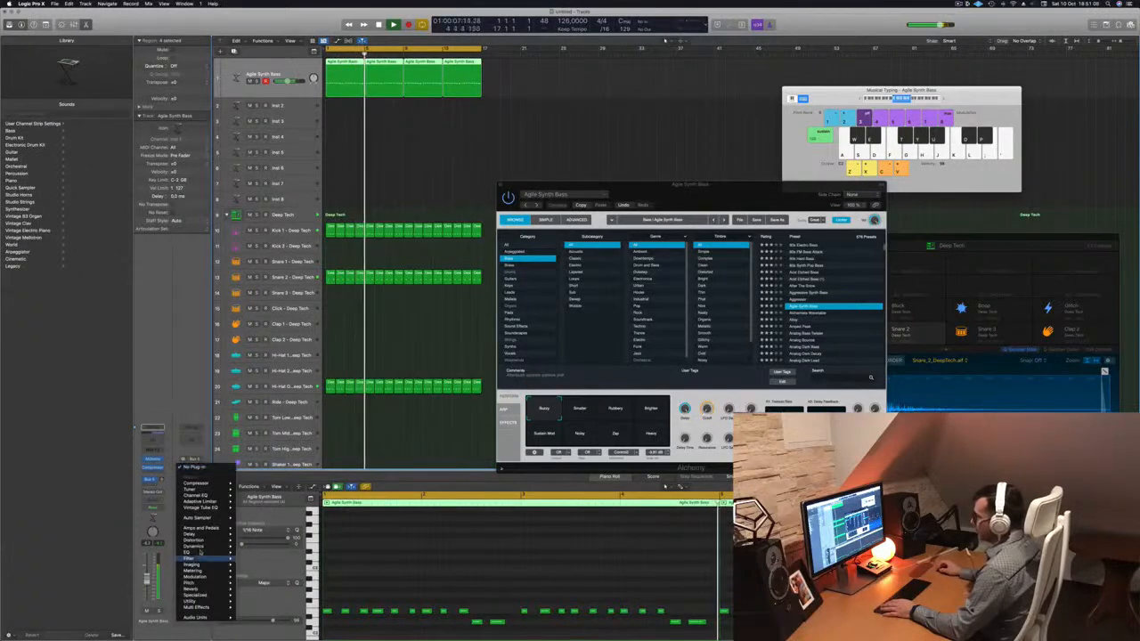
mouse_move(209, 535)
mouse_move(267, 534)
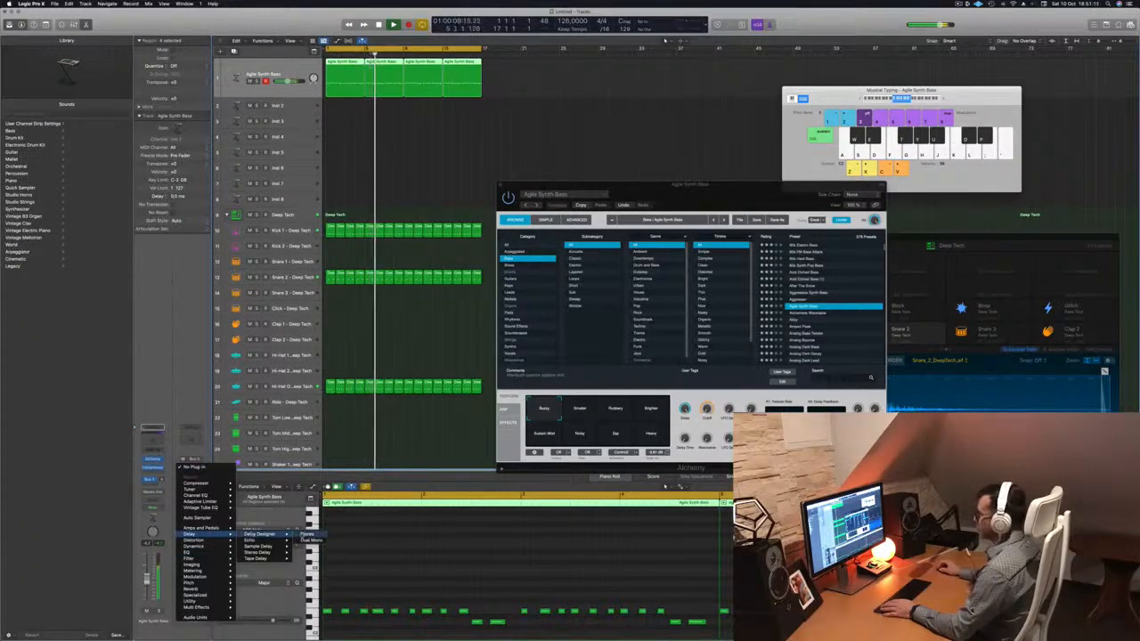
left_click(305, 534)
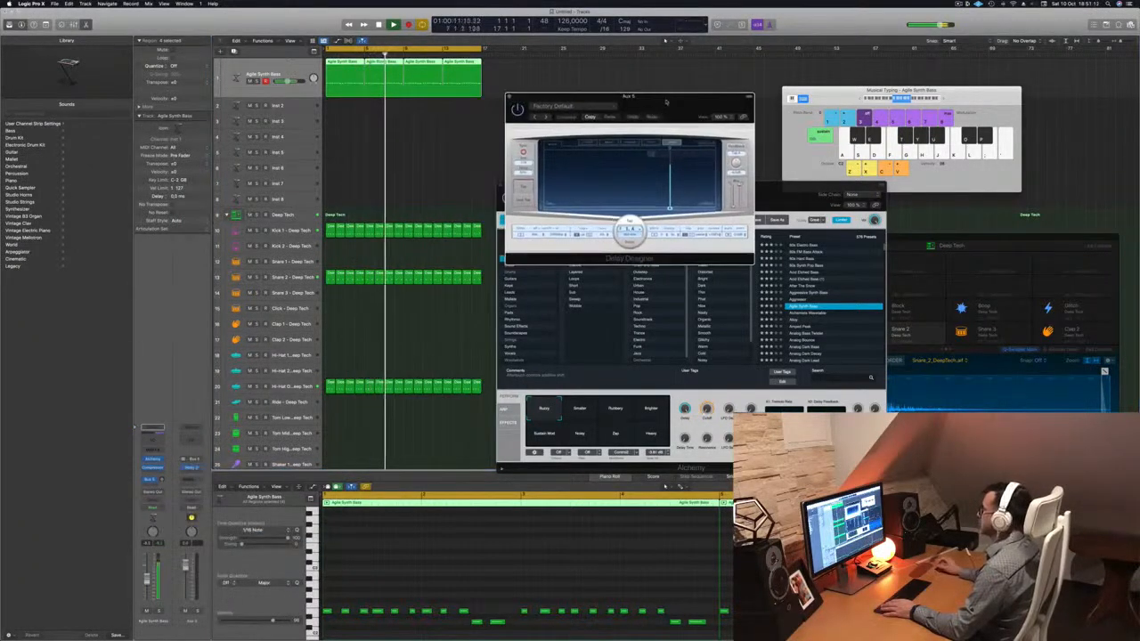
left_click_drag(665, 102, 641, 105)
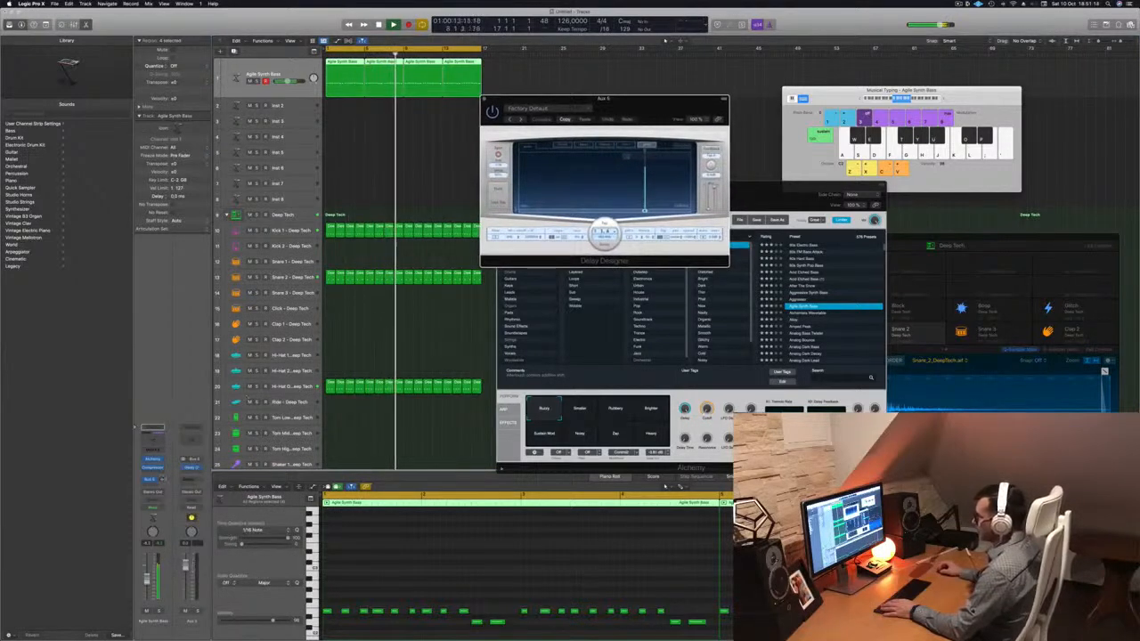
Add a Channel EQ to the delay's aux channel and raise its low-cut filter to about 200 Hz.
left_click(191, 440)
left_click(399, 140)
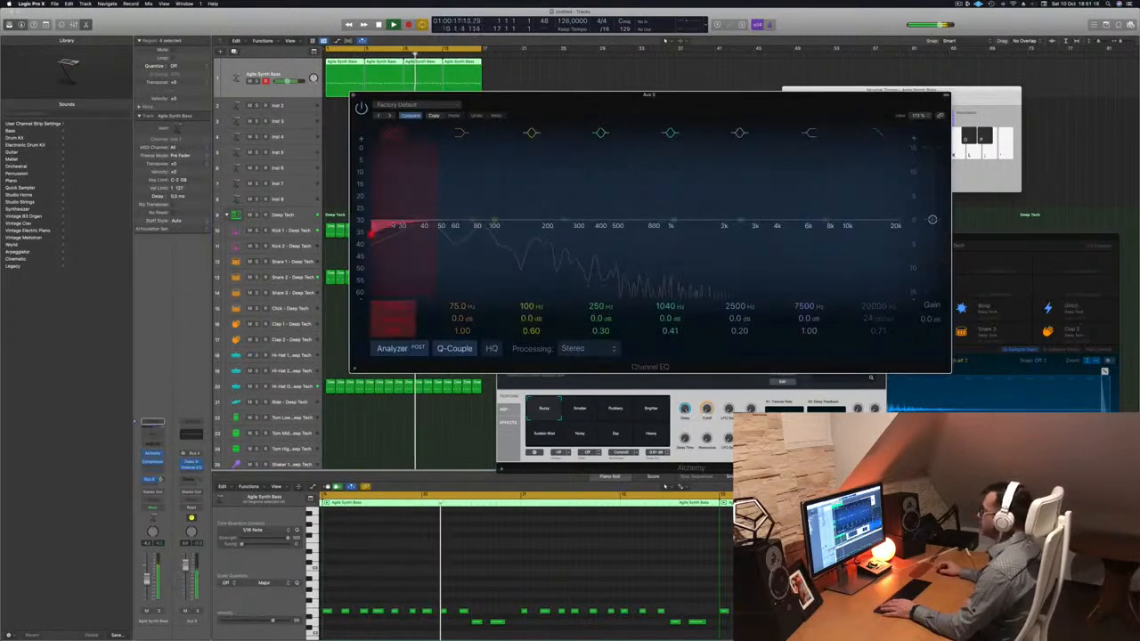
left_click_drag(398, 140, 547, 227)
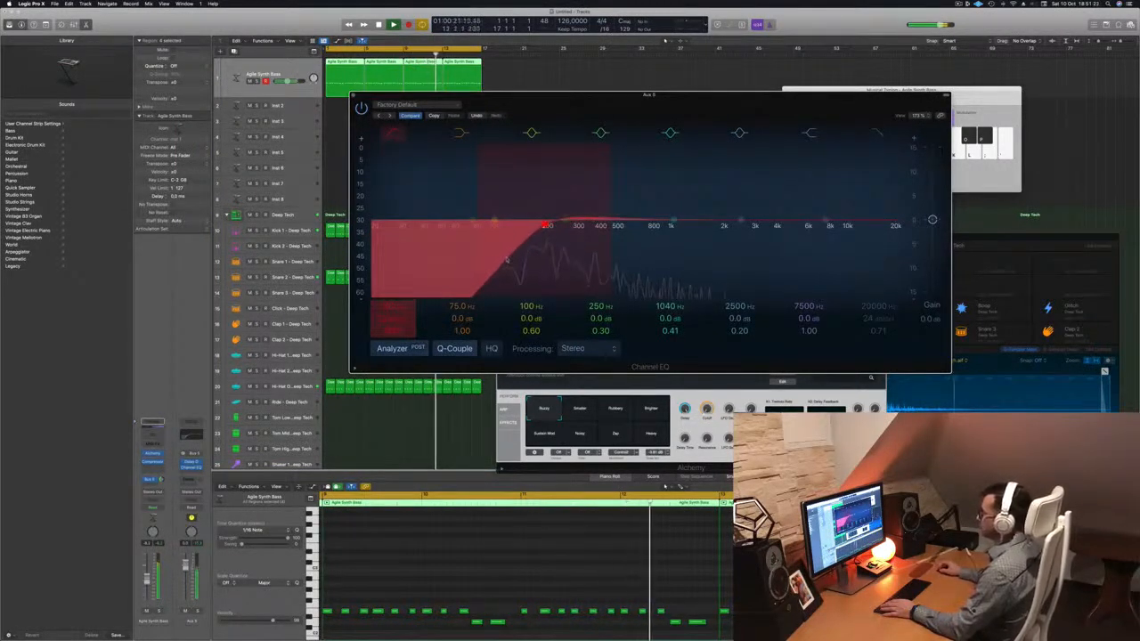
left_click(355, 95)
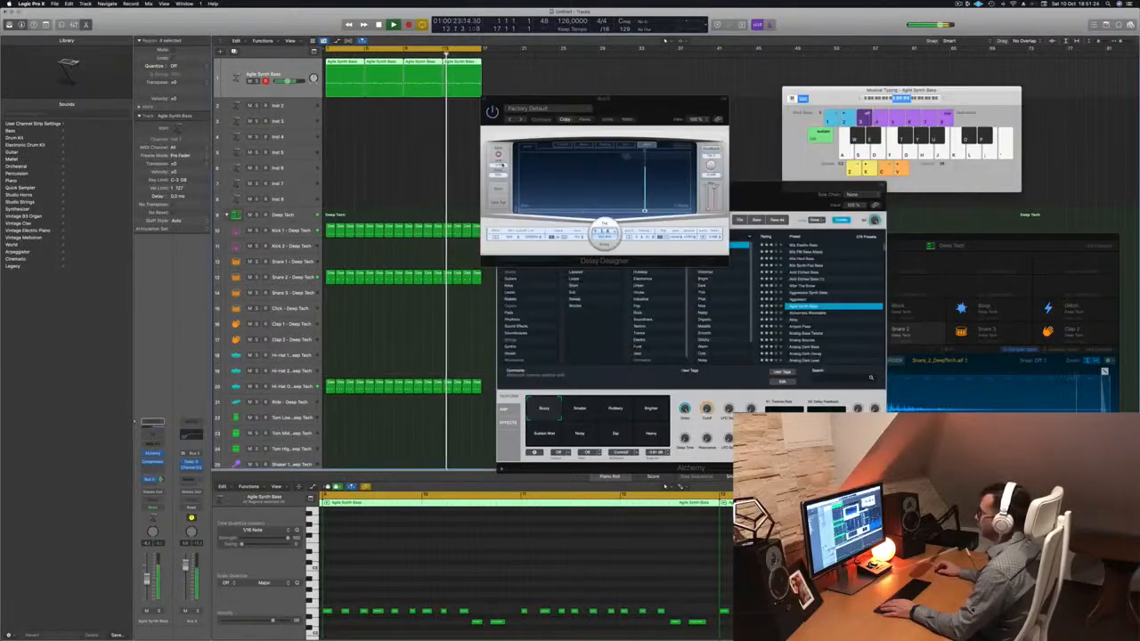
Load the simple 1/8 Alternating Pan preset in Delay Designer.
left_click_drag(651, 105, 553, 116)
left_click(495, 127)
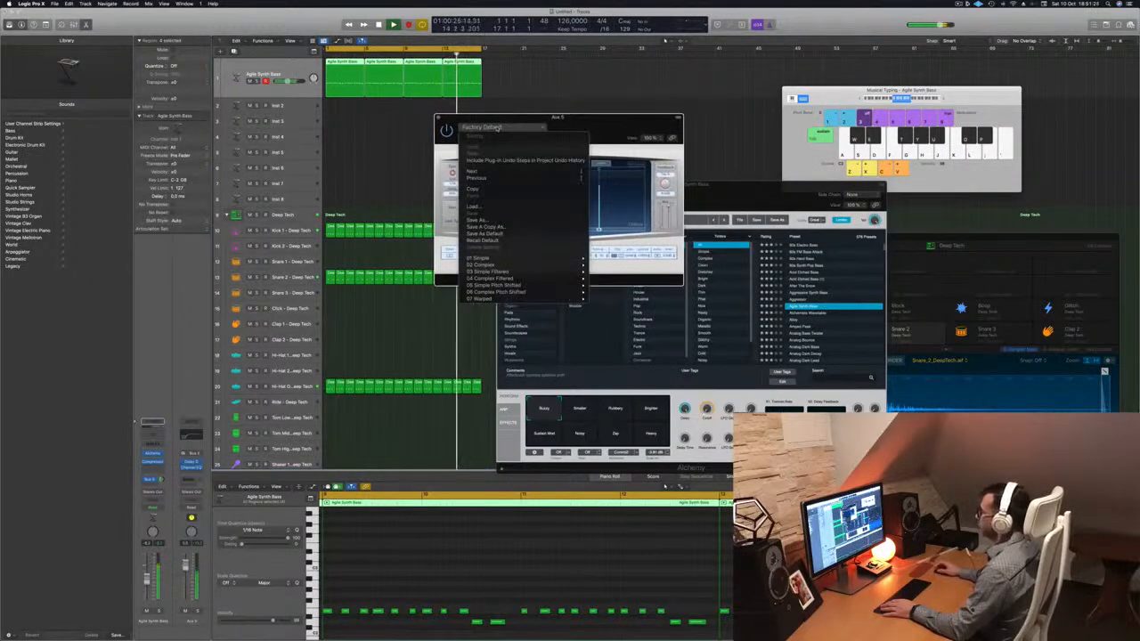
mouse_move(570, 260)
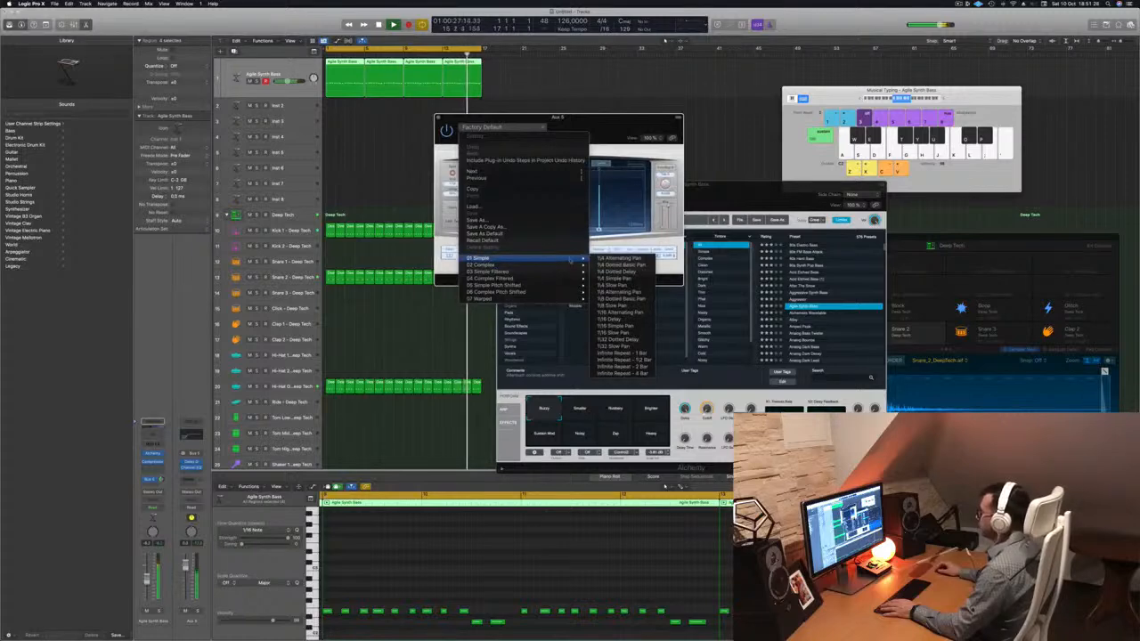
left_click(614, 292)
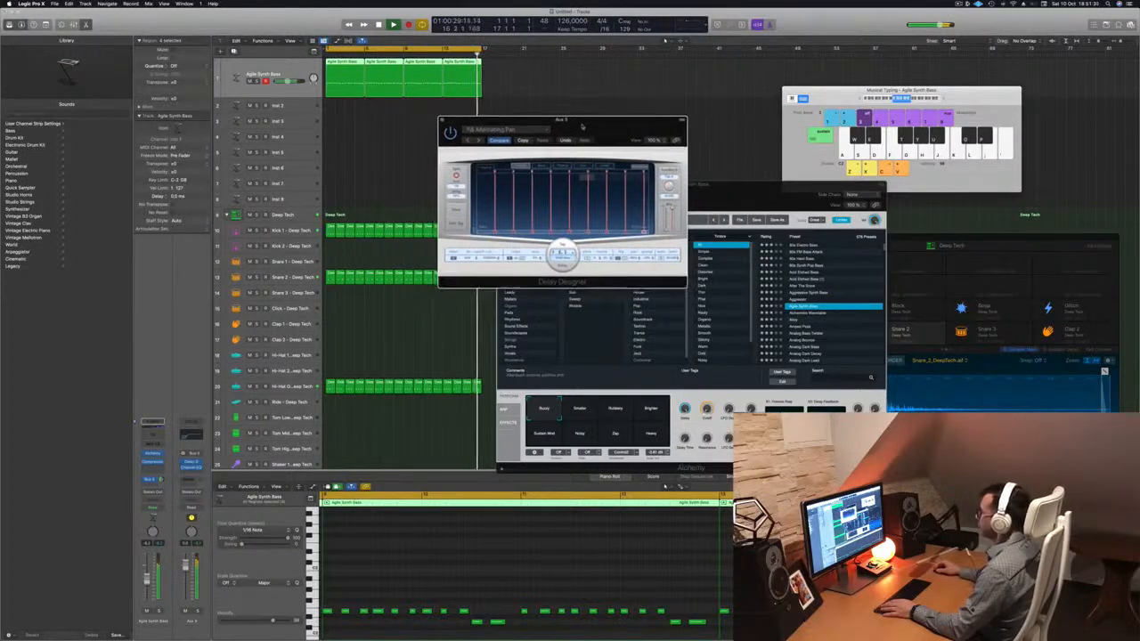
left_click_drag(474, 121, 590, 151)
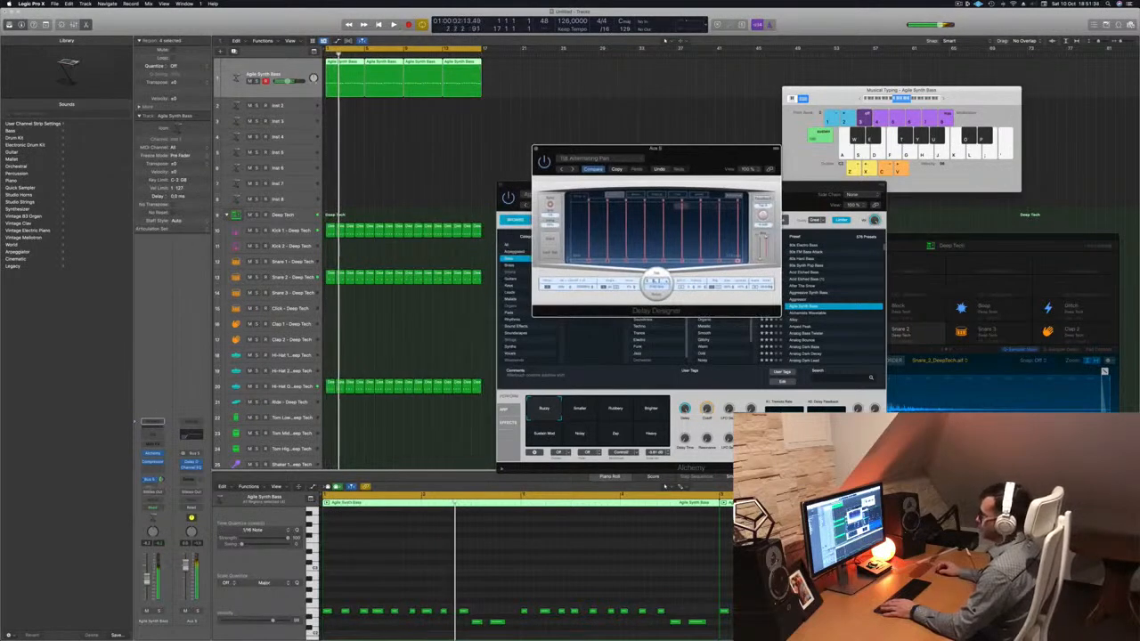
Open the Compressor on the delay's aux channel and copy it onto the Agile Synth Bass channel.
key("space")
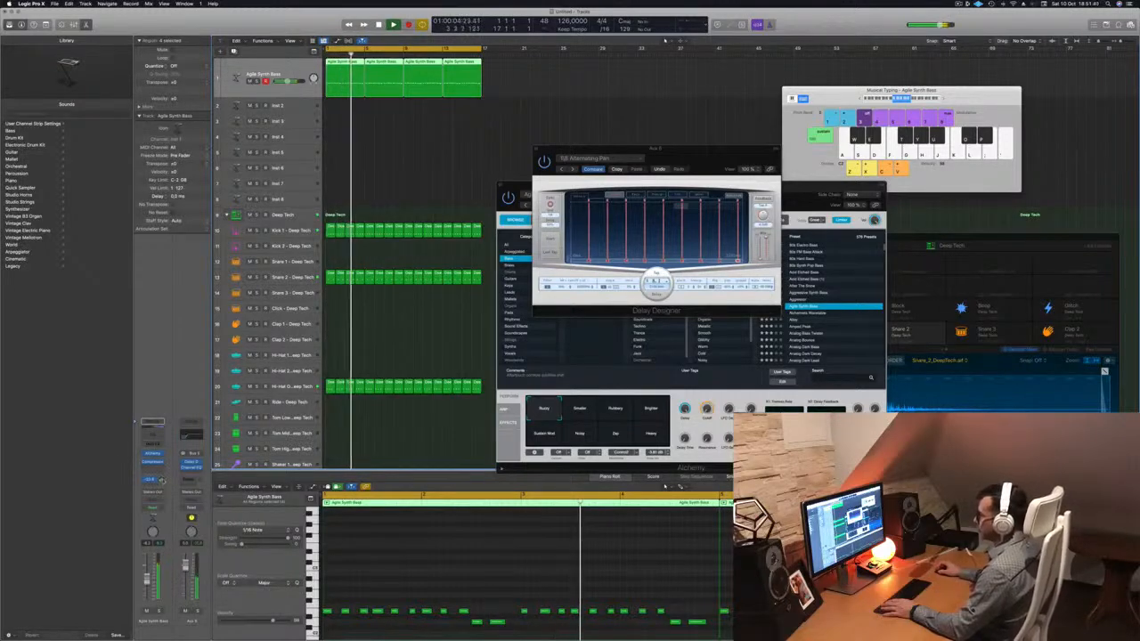
left_click_drag(588, 149, 773, 129)
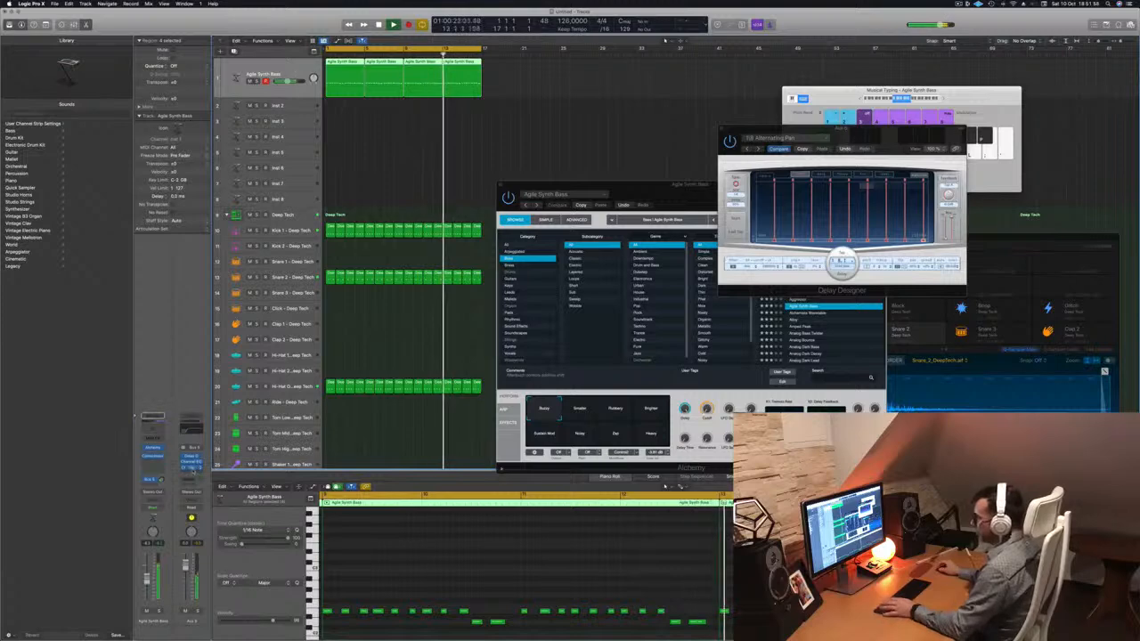
left_click(192, 468)
left_click_drag(556, 104, 693, 168)
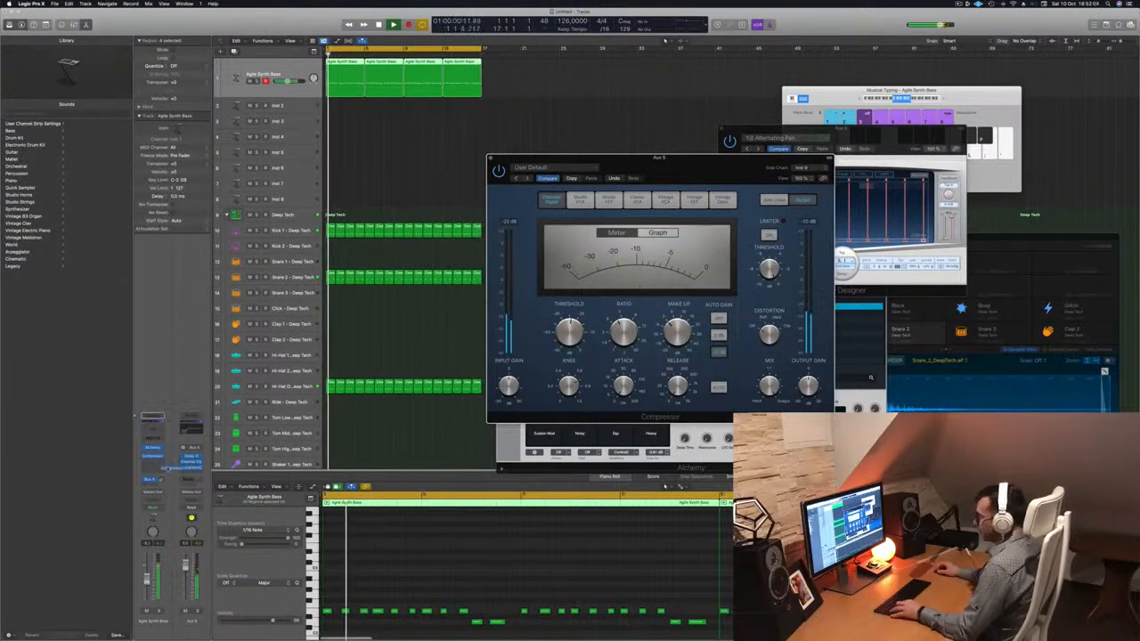
left_click_drag(154, 466, 153, 465)
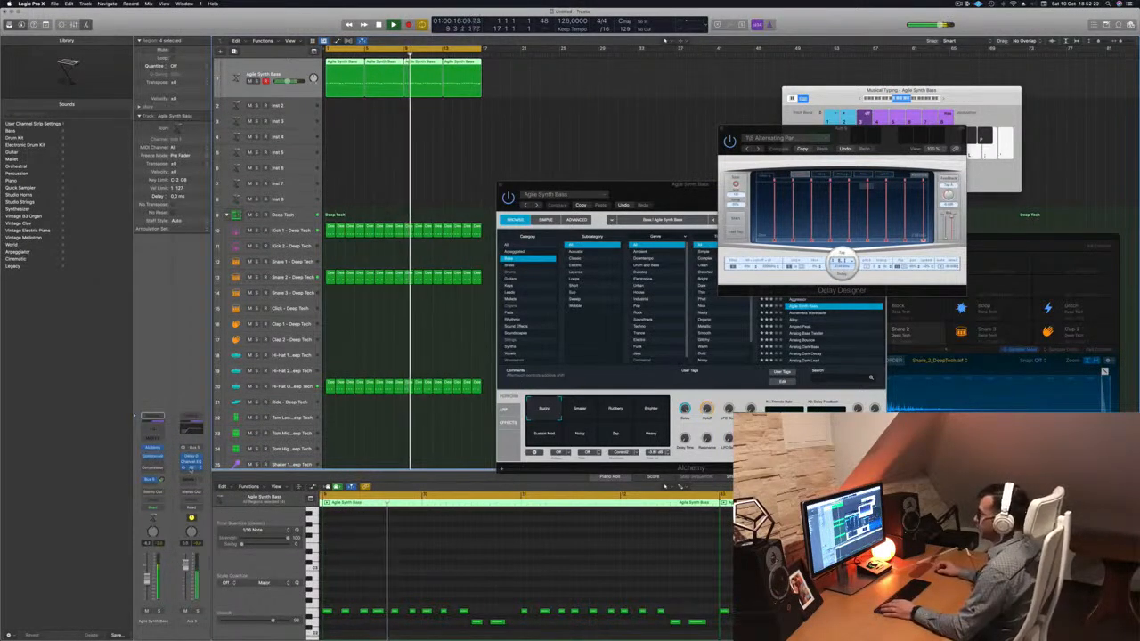
Check the settings and side chain of the Compressor on the delay's aux channel and close it.
left_click(191, 468)
left_click_drag(547, 98, 797, 291)
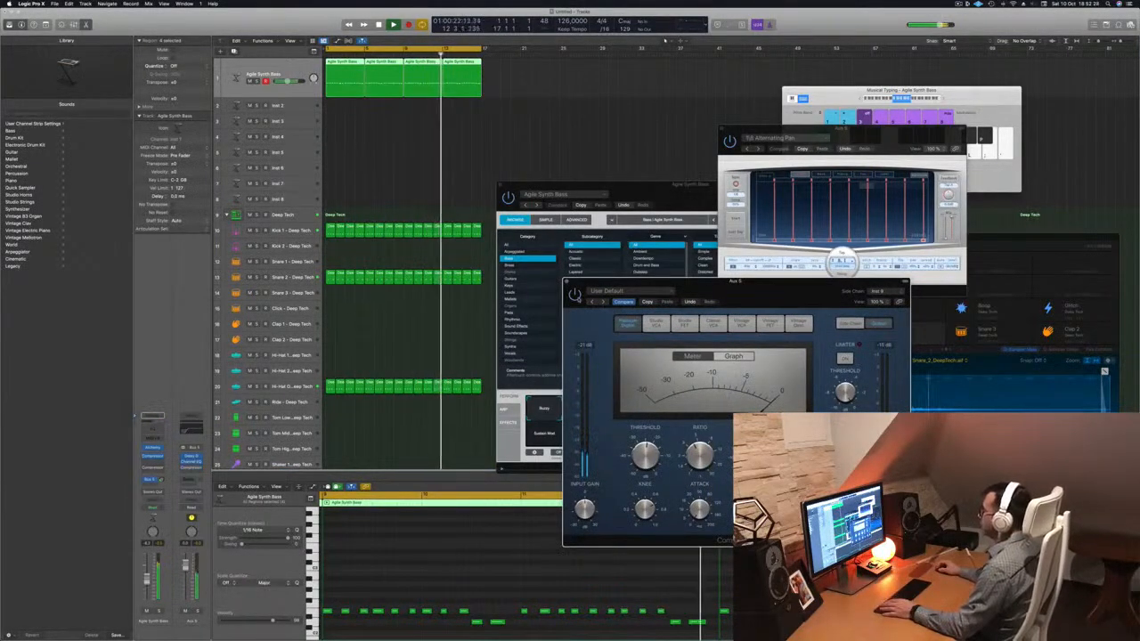
left_click_drag(725, 298, 706, 298)
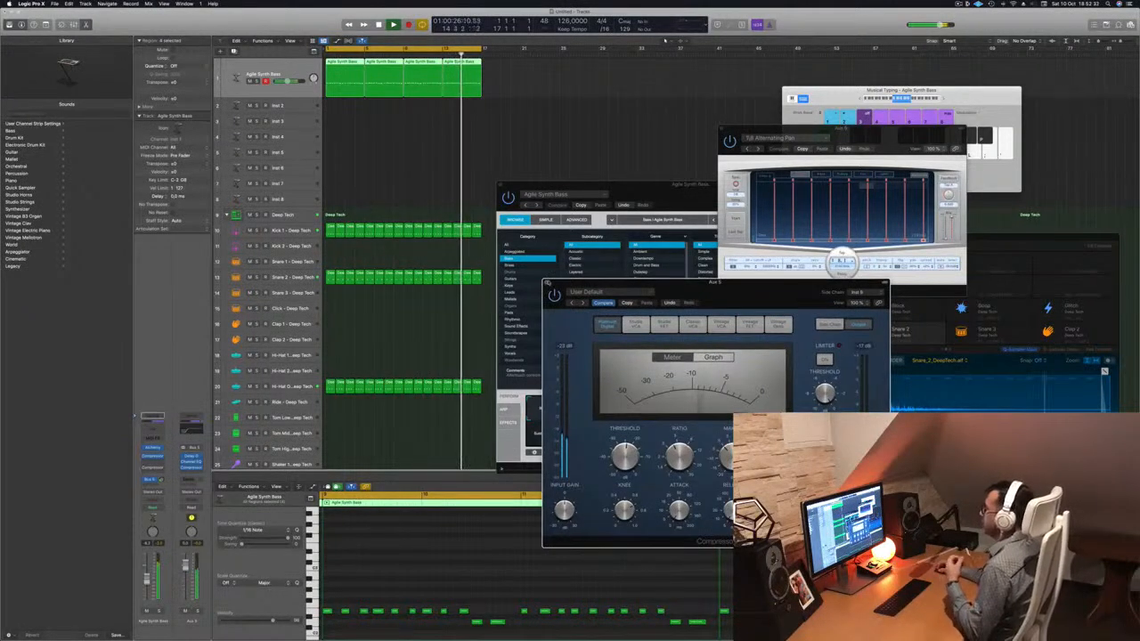
left_click(546, 283)
Close the Agile Synth Bass Alchemy window and deselect the bass regions.
left_click_drag(599, 205, 444, 252)
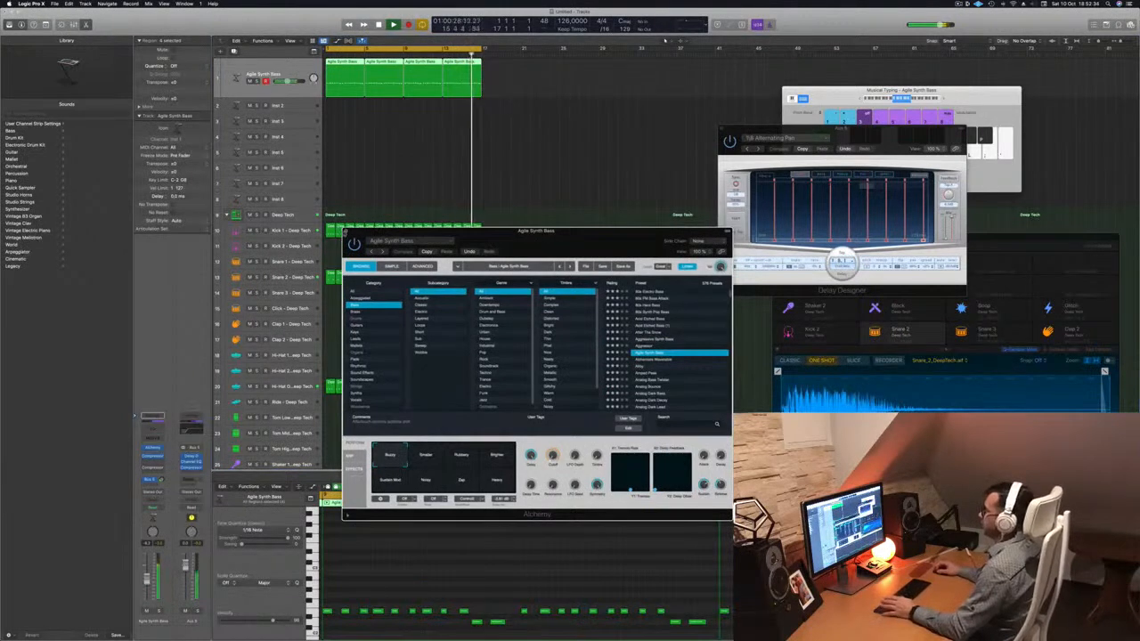
left_click(347, 232)
left_click(382, 128)
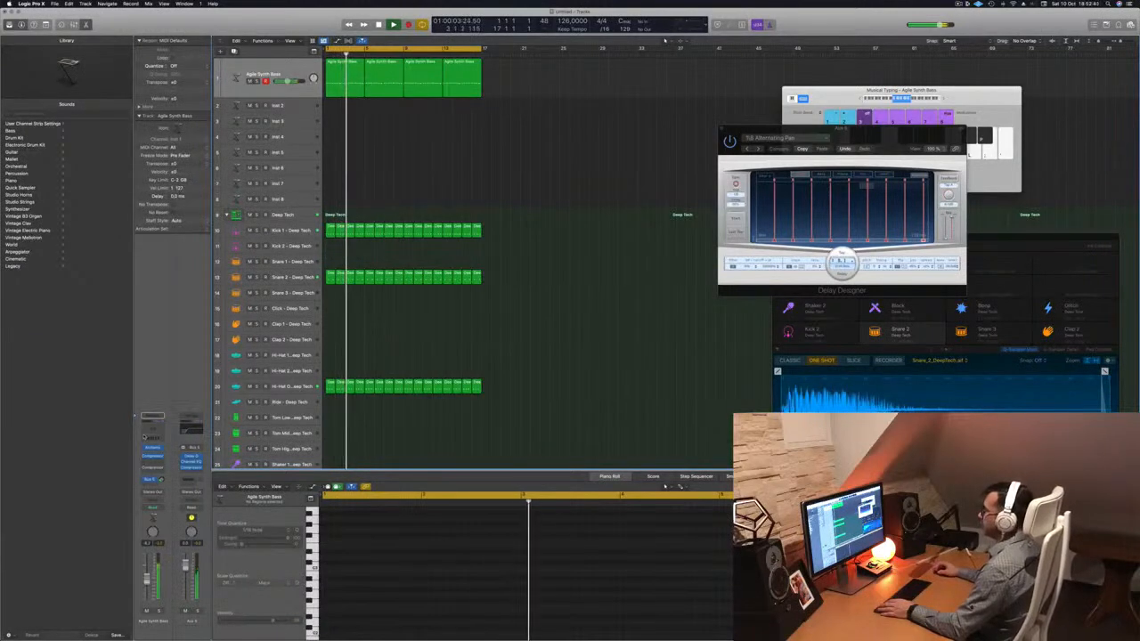
Add a Channel EQ to the bass track with a high cut at 920 Hz and 48 dB/Oct, and close it.
left_click(152, 430)
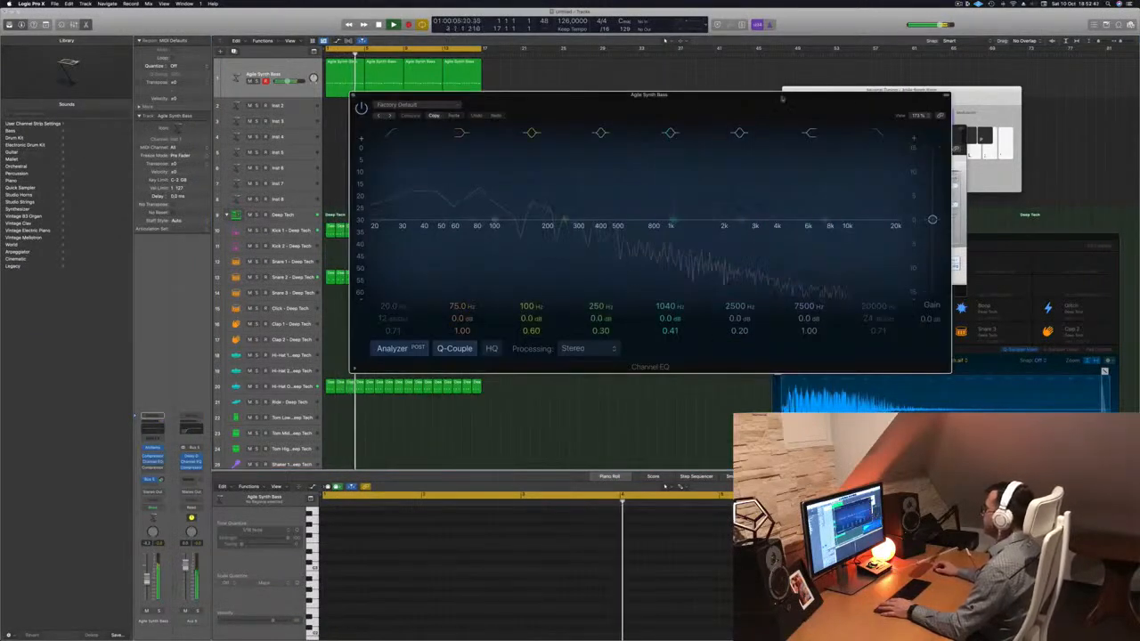
left_click_drag(730, 95, 623, 91)
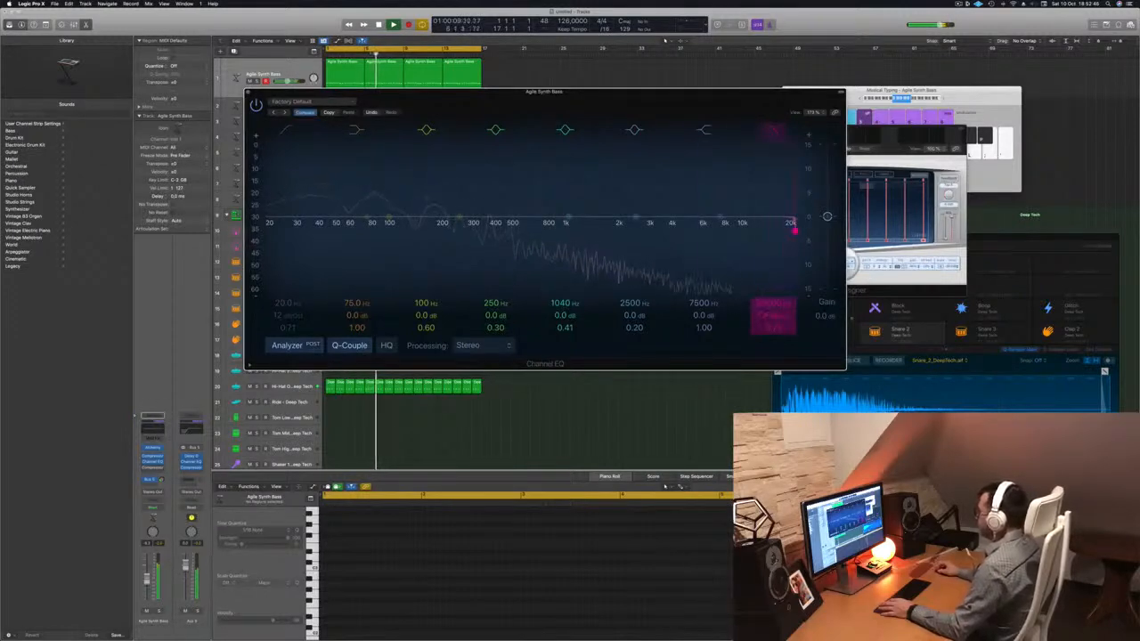
left_click_drag(792, 229, 567, 229)
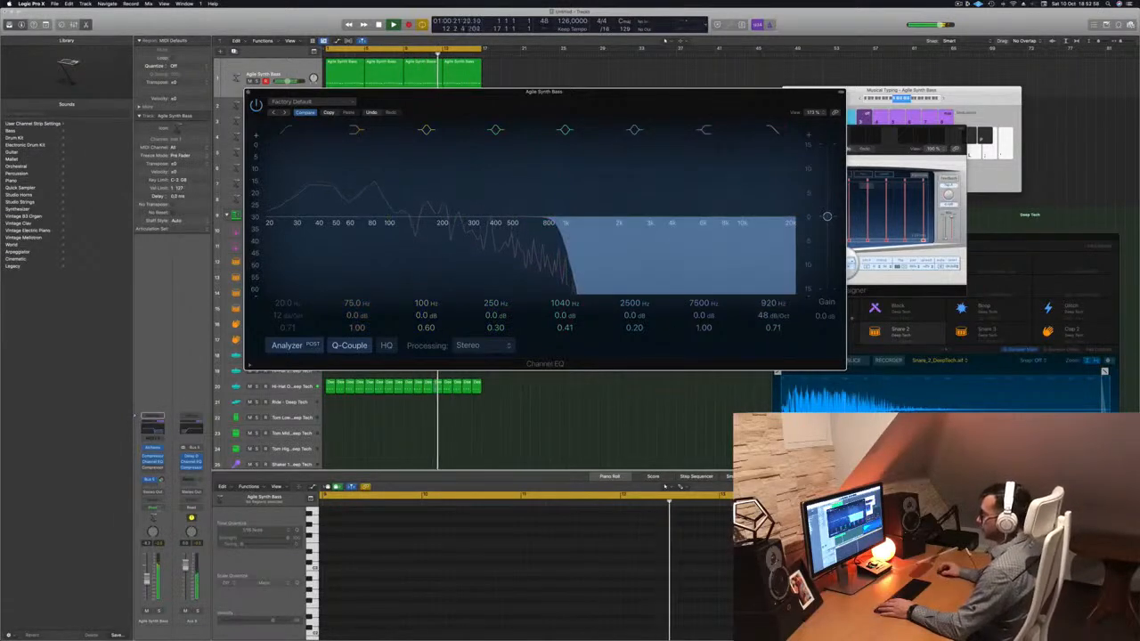
left_click(248, 92)
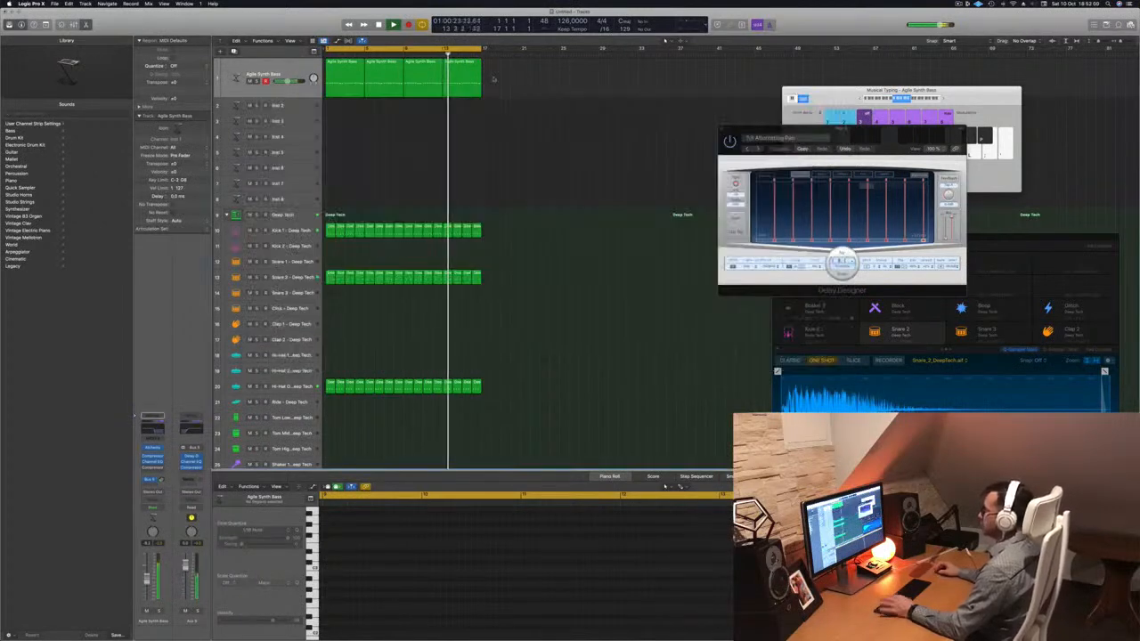
Insert an Alchemy instrument on the Inst 2 track.
left_click(296, 107)
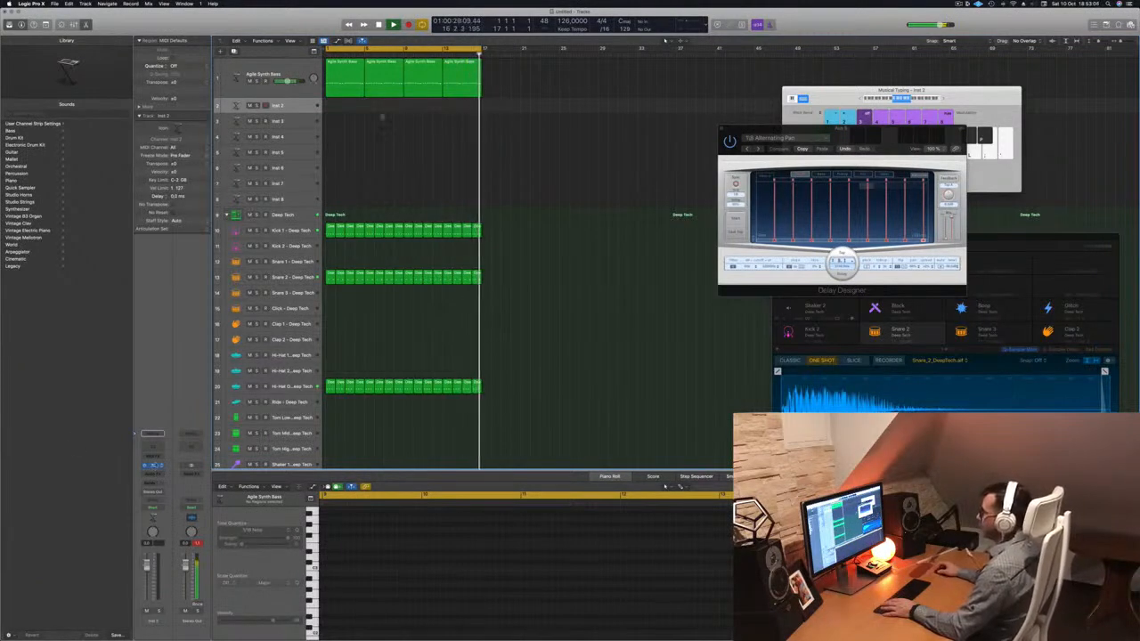
left_click(156, 464)
left_click_drag(399, 93, 478, 90)
left_click(292, 106)
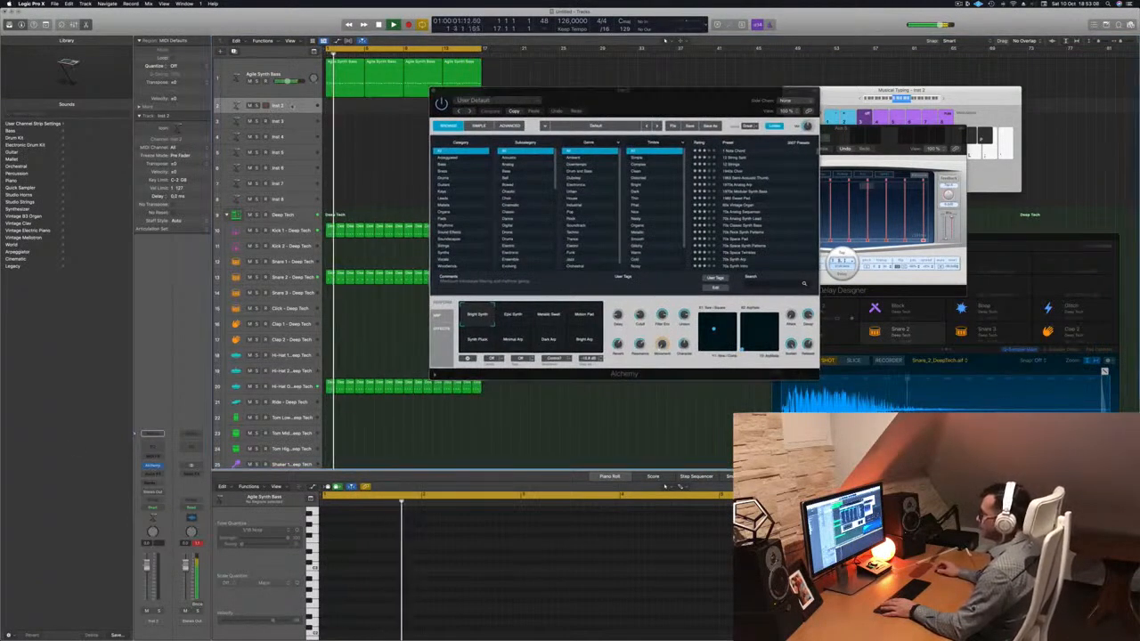
Add a send to Bus 6 on the Inst 2 channel.
left_click(148, 484)
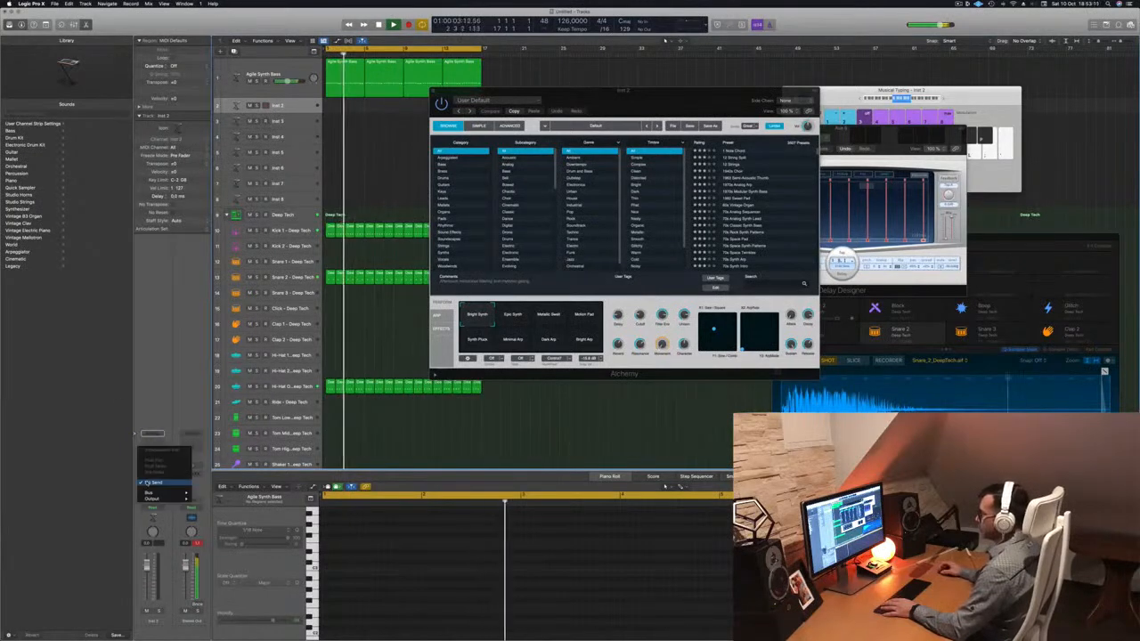
mouse_move(150, 493)
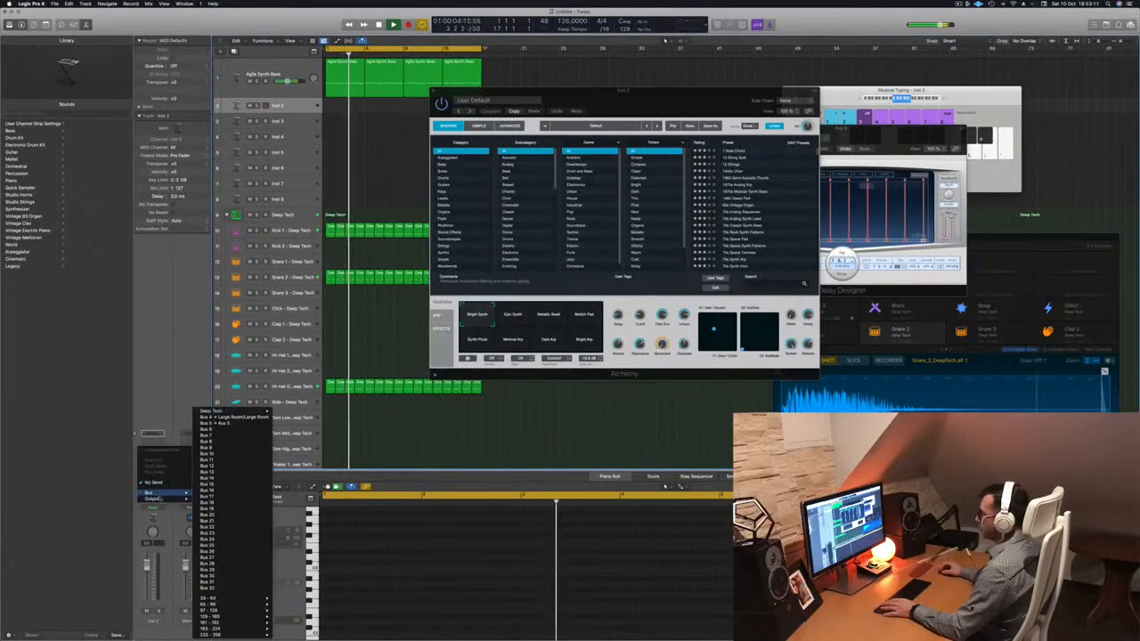
left_click(215, 430)
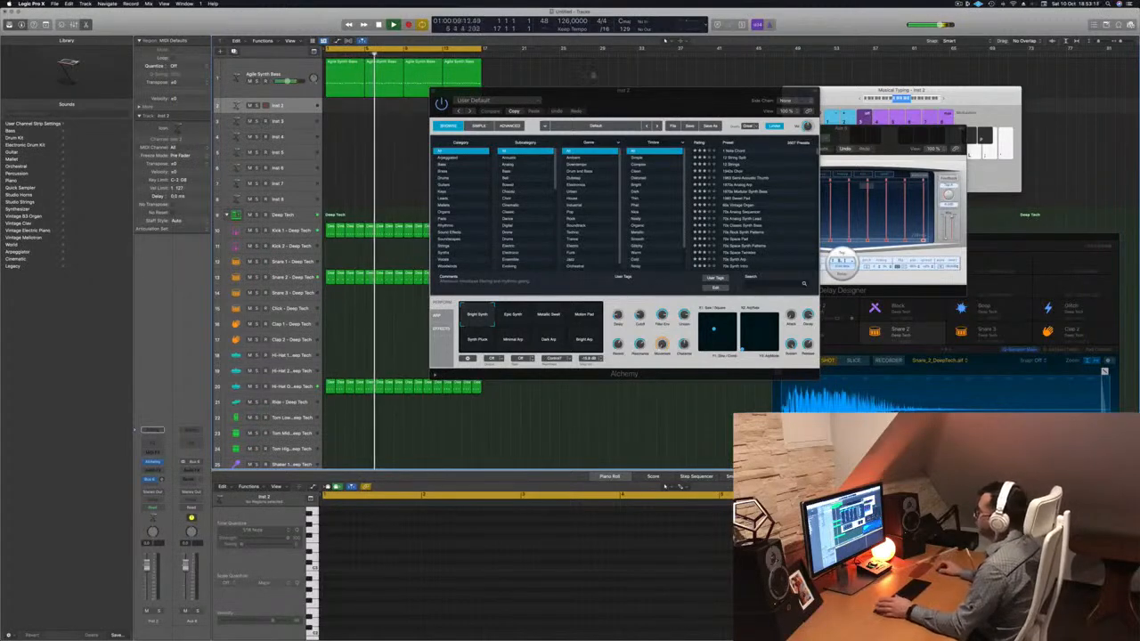
Move the Inst 2 Alchemy window clear of the track list and increase the Inst 2 track's height.
left_click_drag(607, 100, 593, 159)
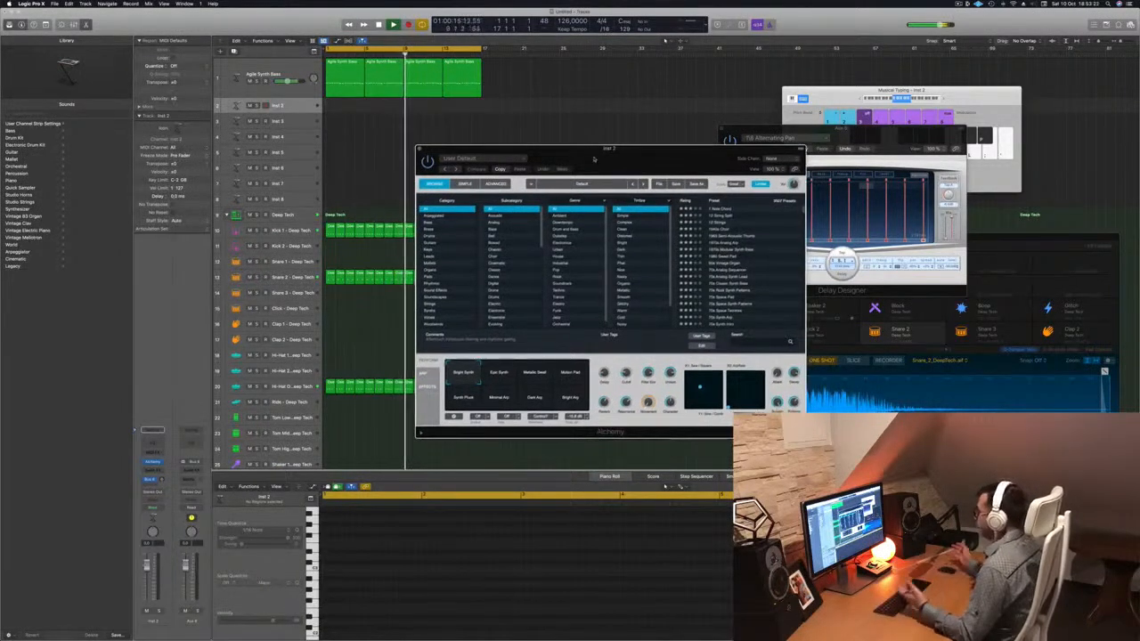
left_click_drag(594, 159, 706, 147)
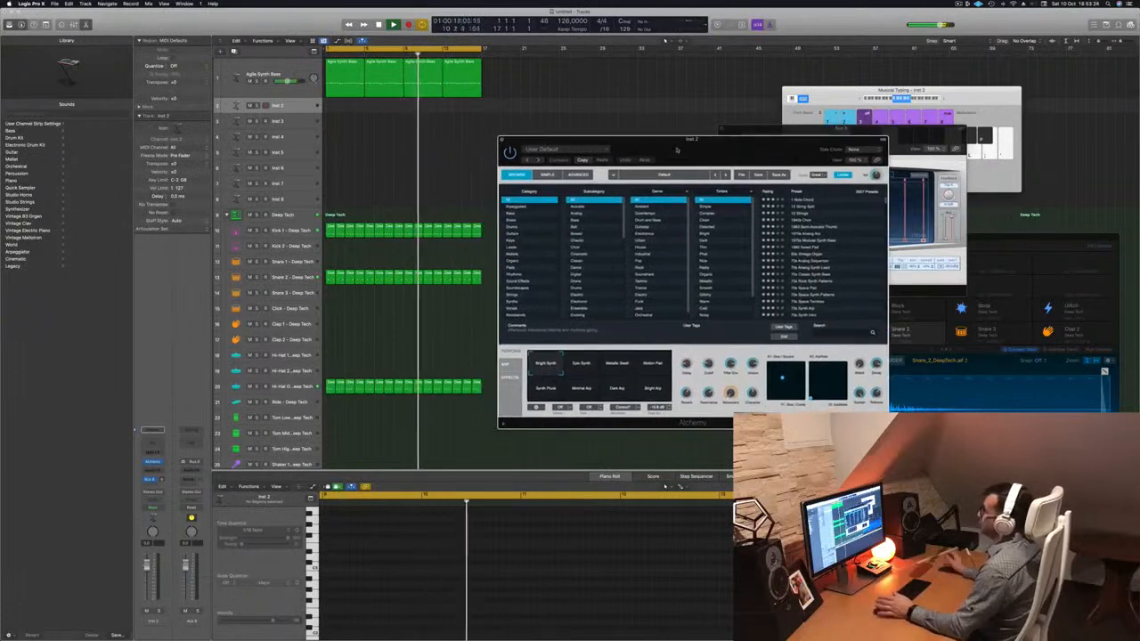
left_click(295, 111)
left_click_drag(294, 113, 295, 143)
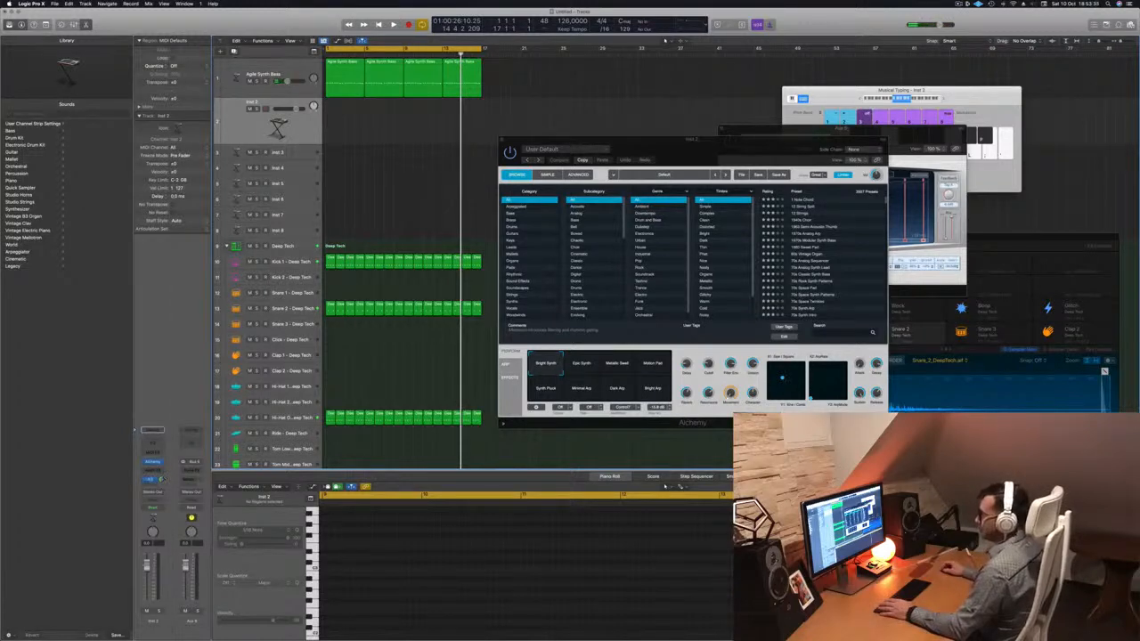
Insert SilverVerb on the new aux channel, load its preset with size 162 and 100% wet, start playback and close the plug-in.
left_click(192, 469)
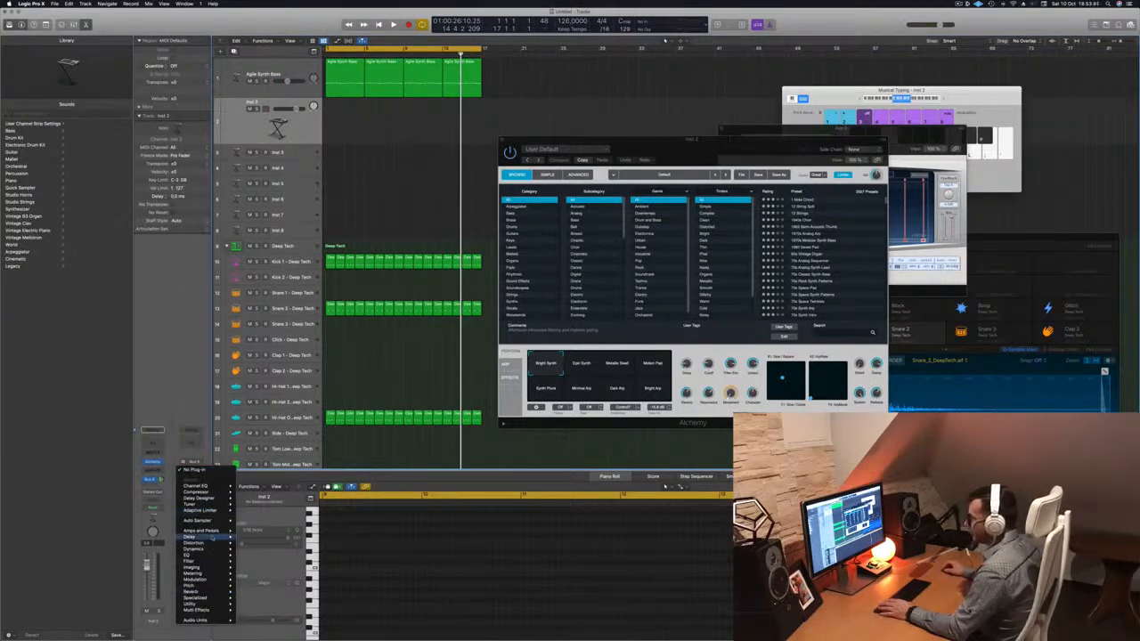
mouse_move(208, 590)
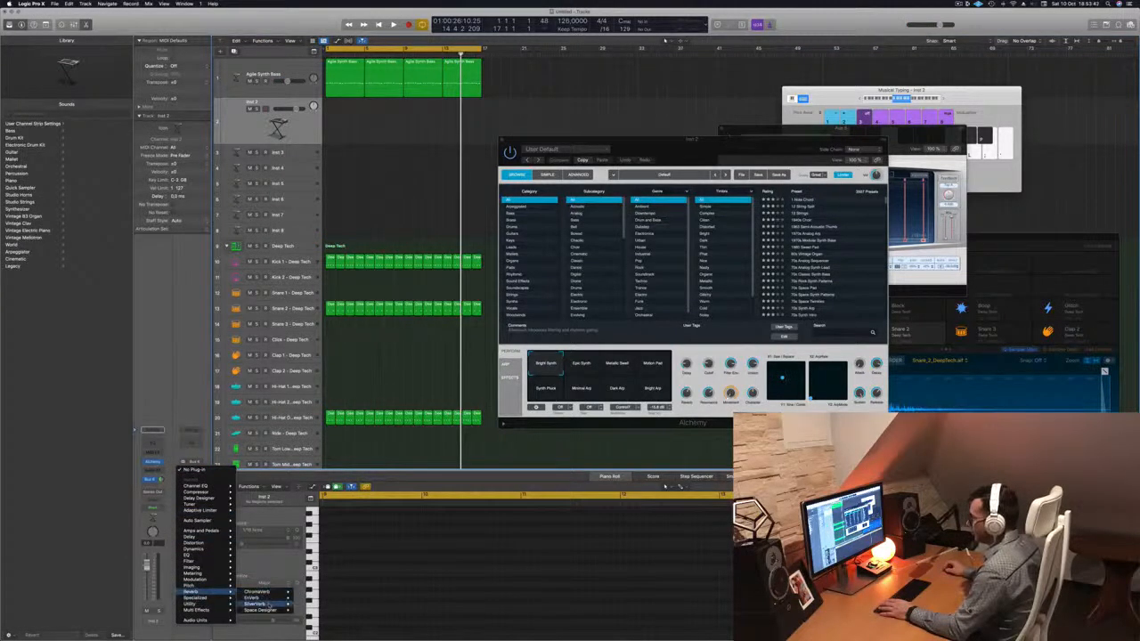
left_click(310, 604)
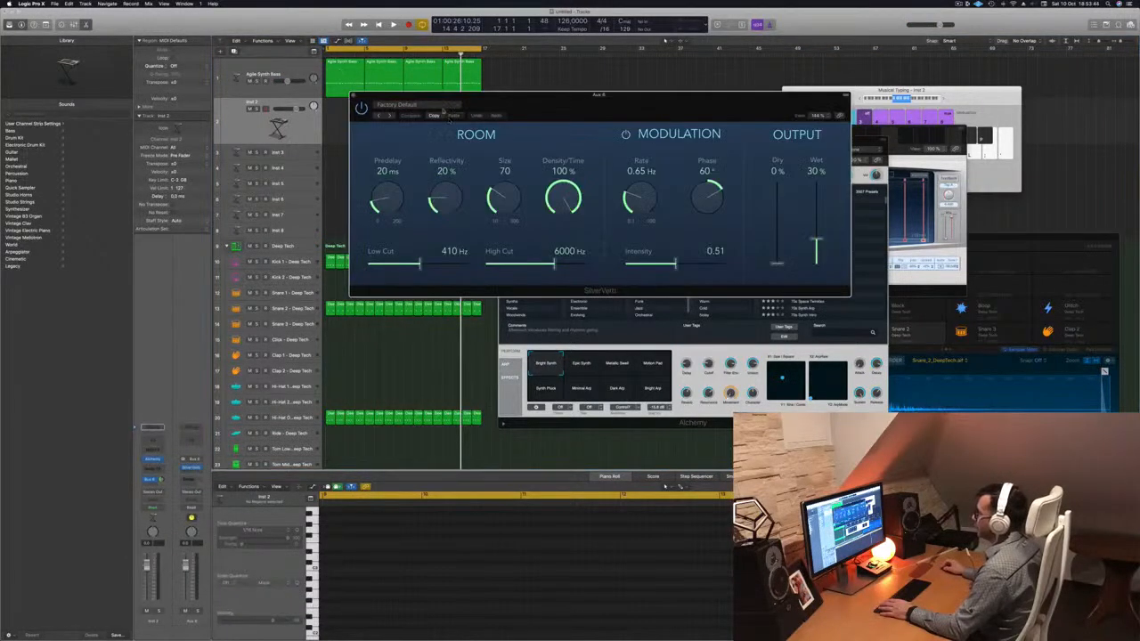
left_click(437, 105)
left_click(401, 236)
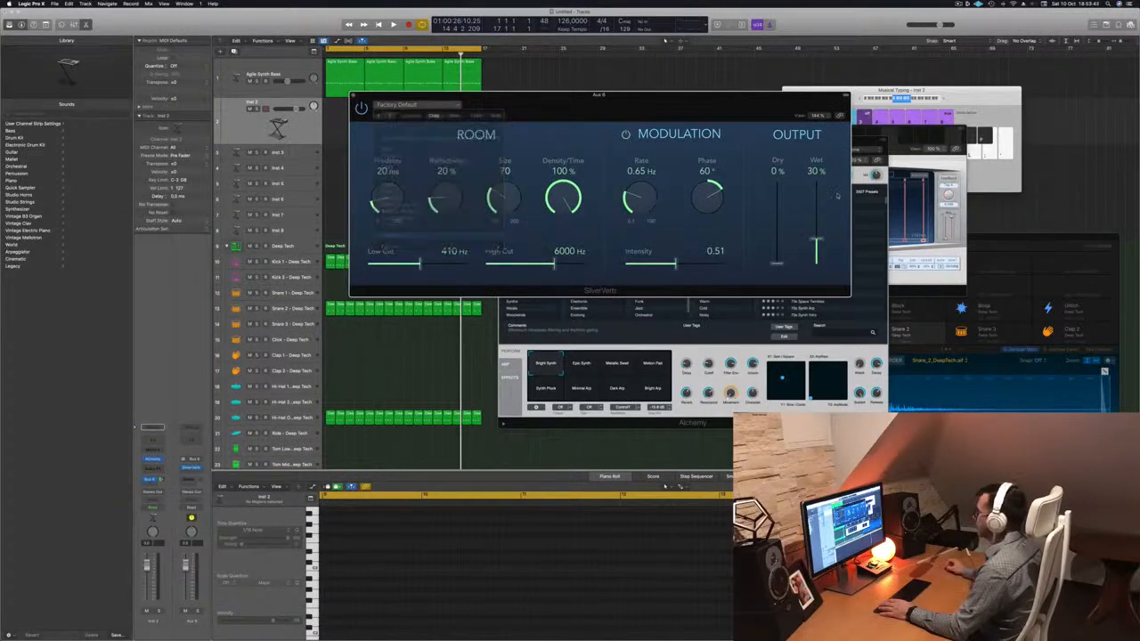
mouse_move(723, 97)
left_mouse_down()
mouse_move(775, 100)
mouse_move(723, 102)
left_mouse_up()
key("space")
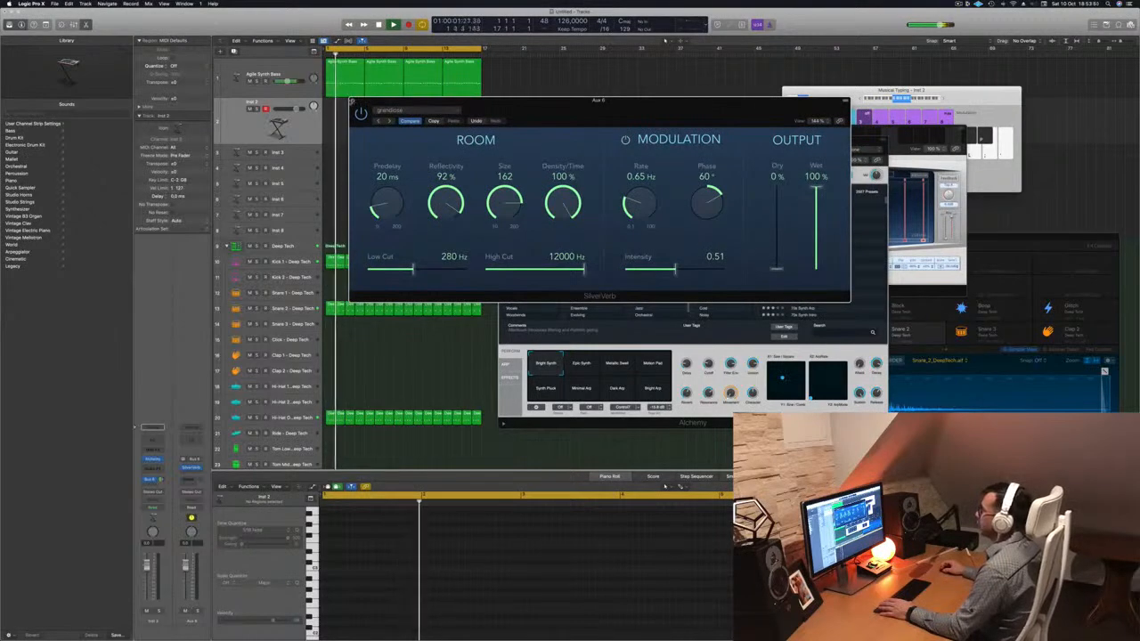
left_click(353, 100)
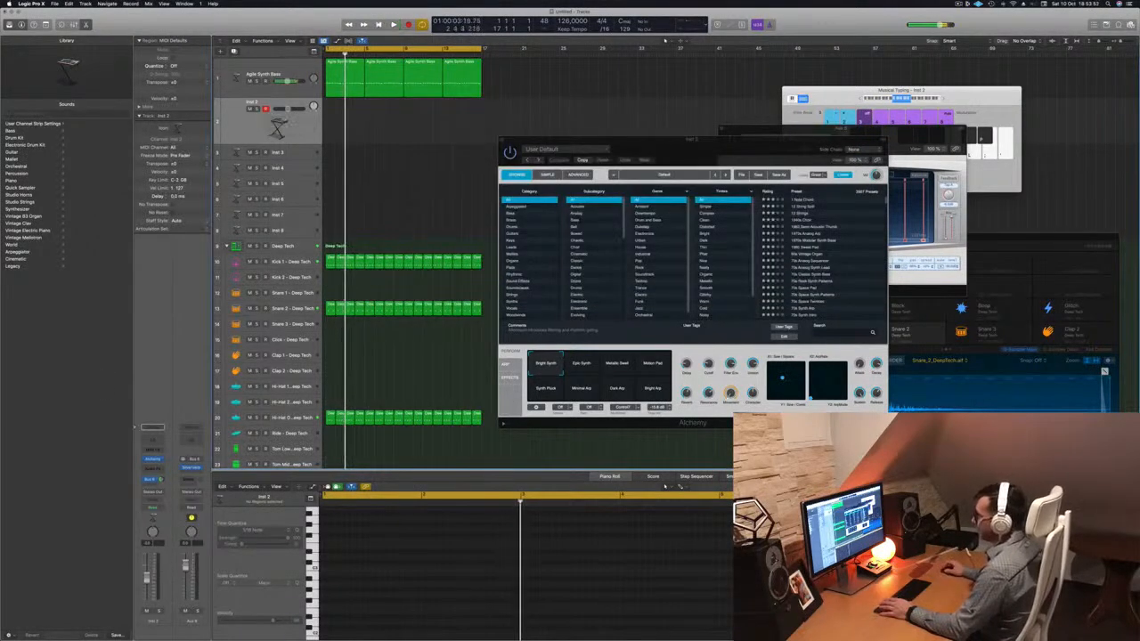
Reopen Alchemy on Inst 2 and filter its presets to the Pads category and Fast Attack subcategory.
left_click(153, 460)
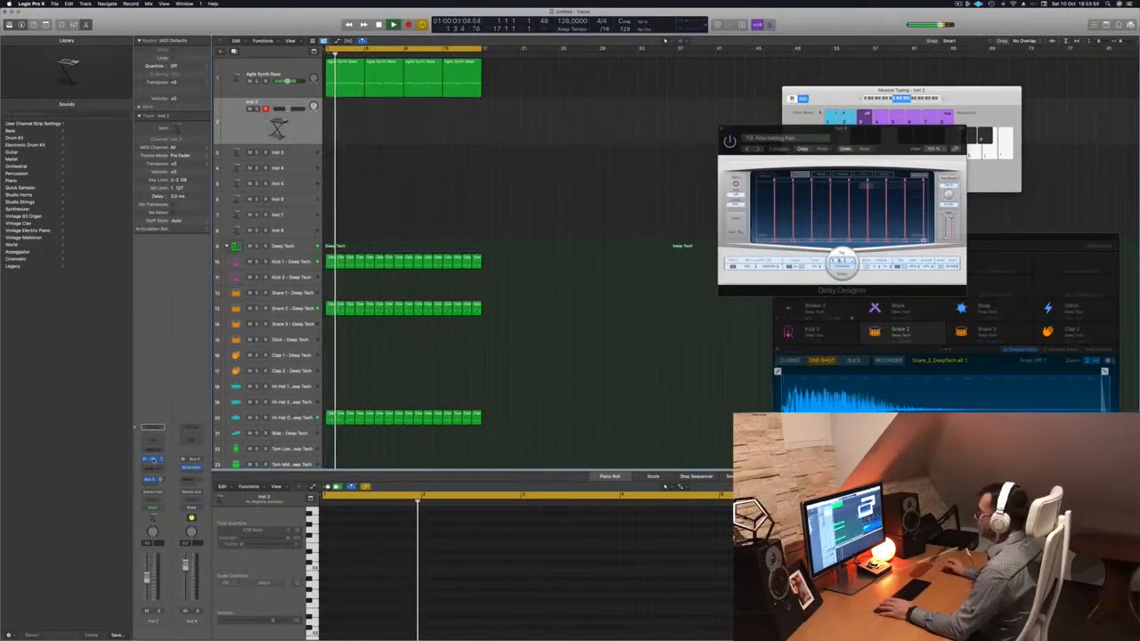
left_click(154, 460)
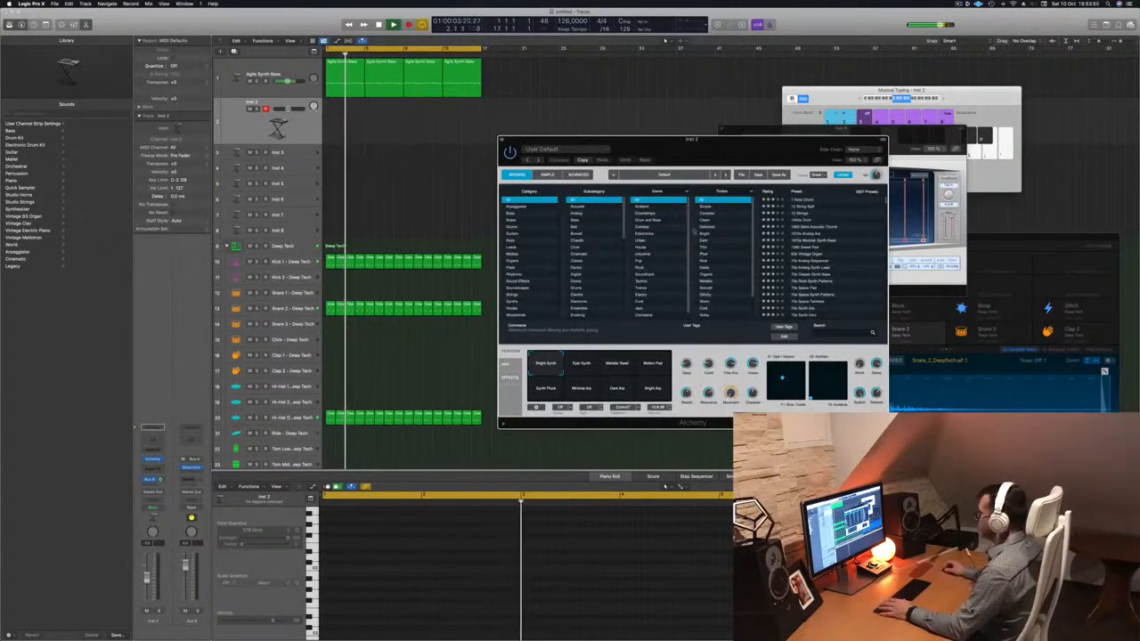
left_click_drag(615, 140, 511, 133)
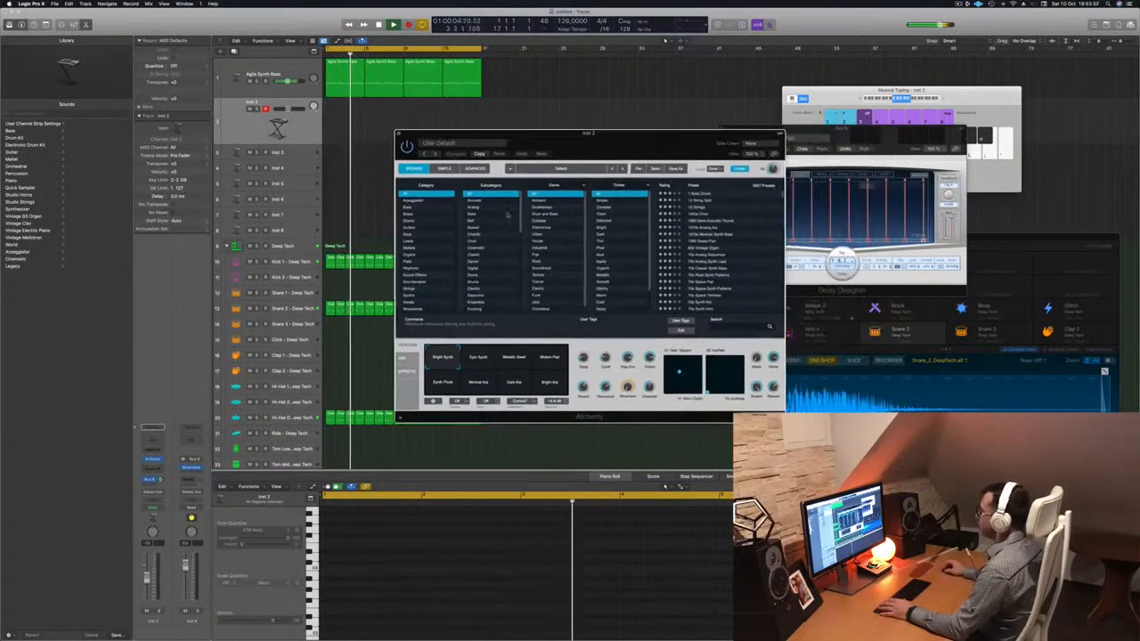
left_click(407, 262)
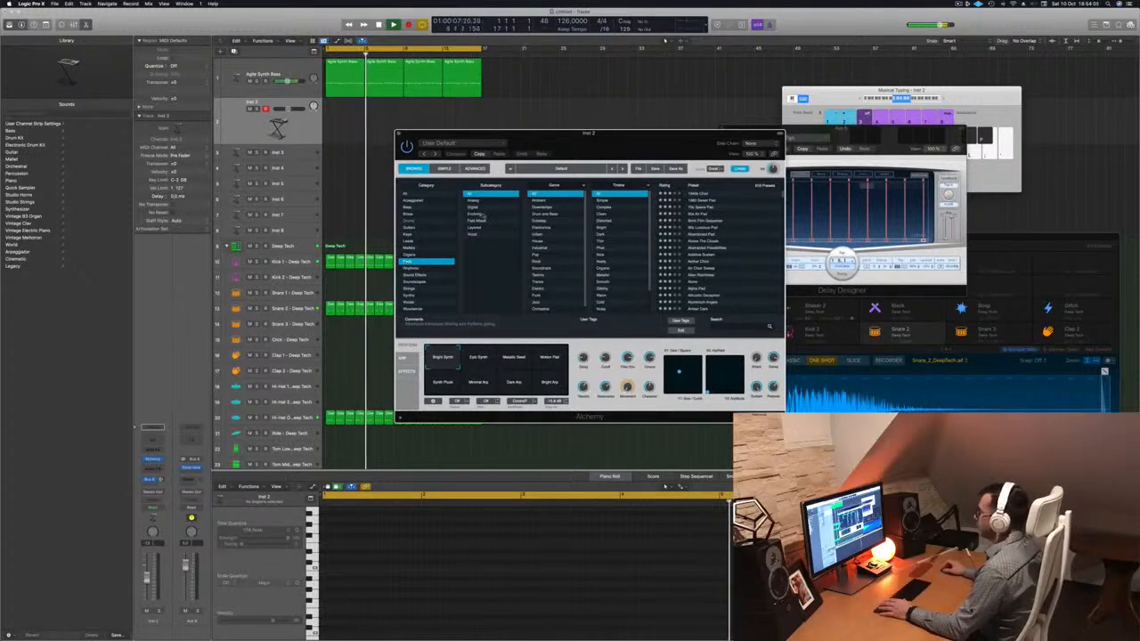
left_click(486, 220)
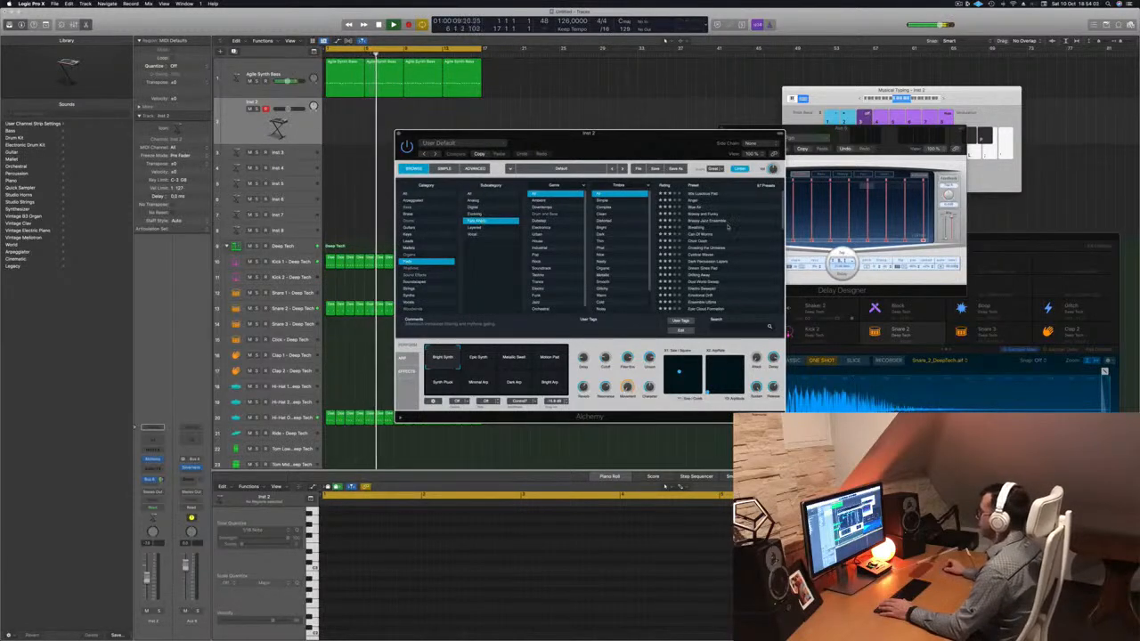
Reposition the Musical Typing keyboard and the Alchemy window so that both are fully usable.
scroll(721, 232, "down", 5)
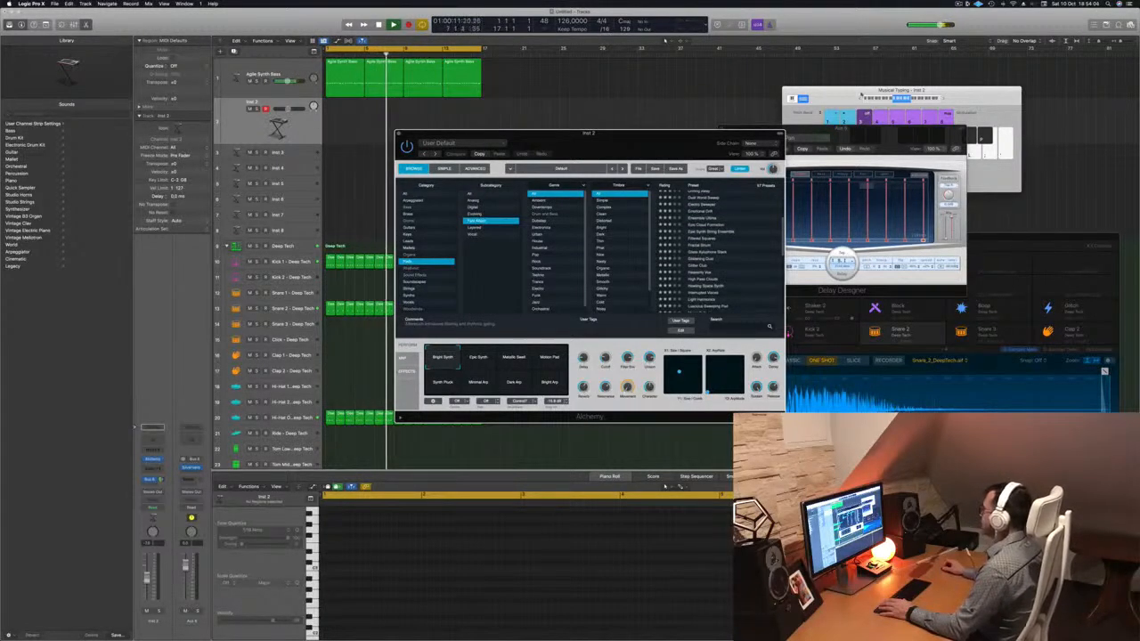
left_click_drag(891, 90, 797, 40)
left_click_drag(616, 134, 563, 156)
Audition the Light Harmonics preset with its Light Metal Pad snapshot, and the Luscious Sweeping Pad preset.
scroll(659, 237, "down", 2)
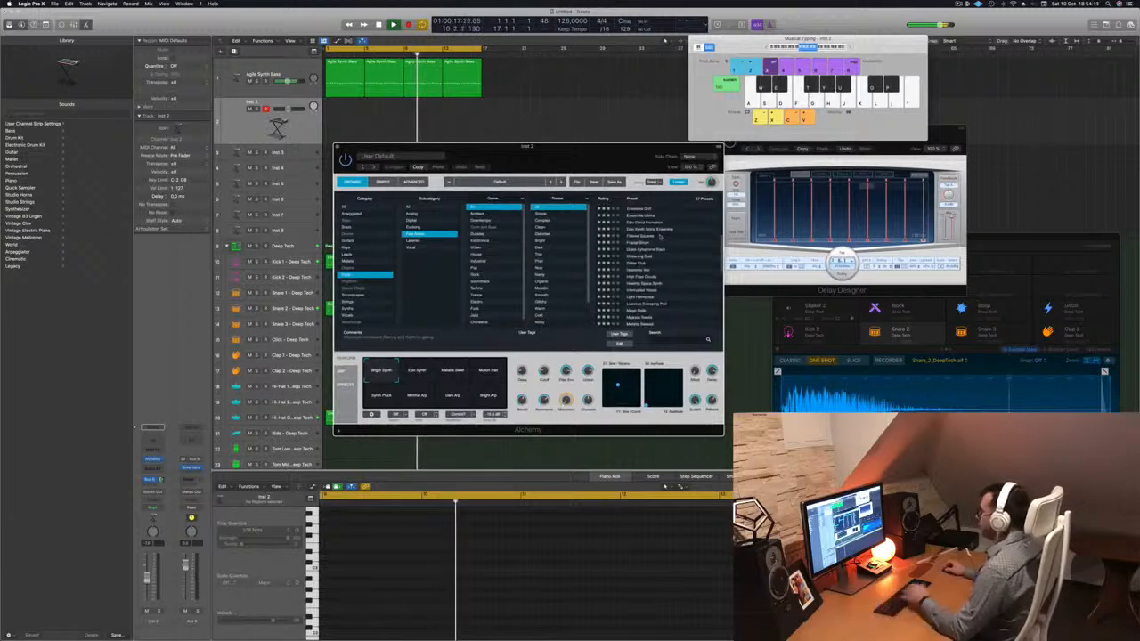
scroll(660, 236, "down", 2)
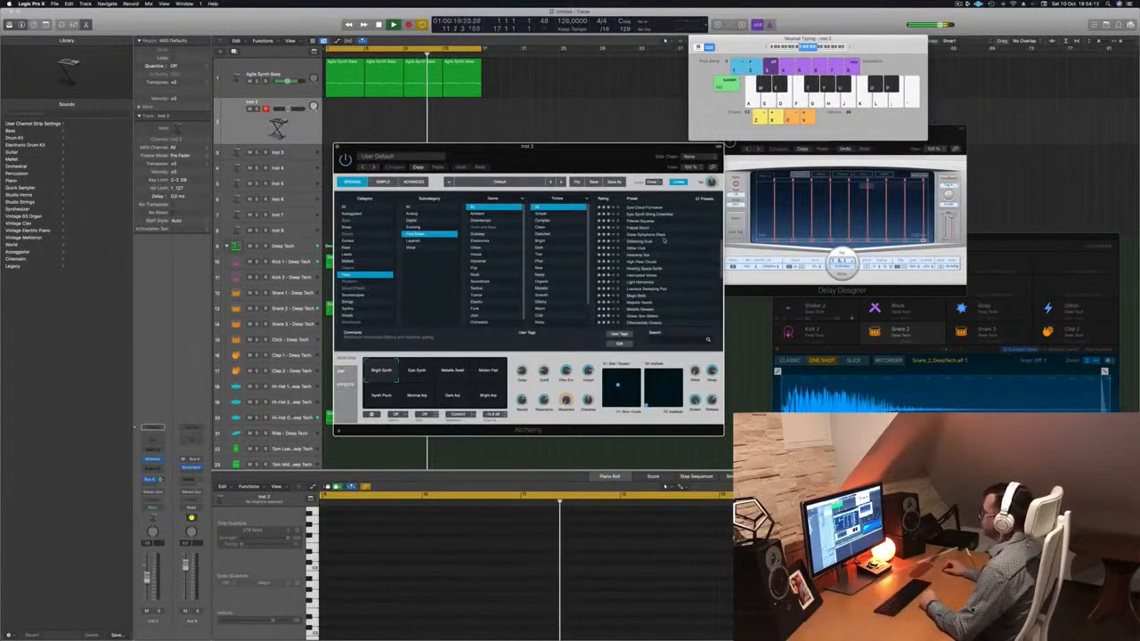
scroll(664, 240, "down", 2)
left_click(638, 266)
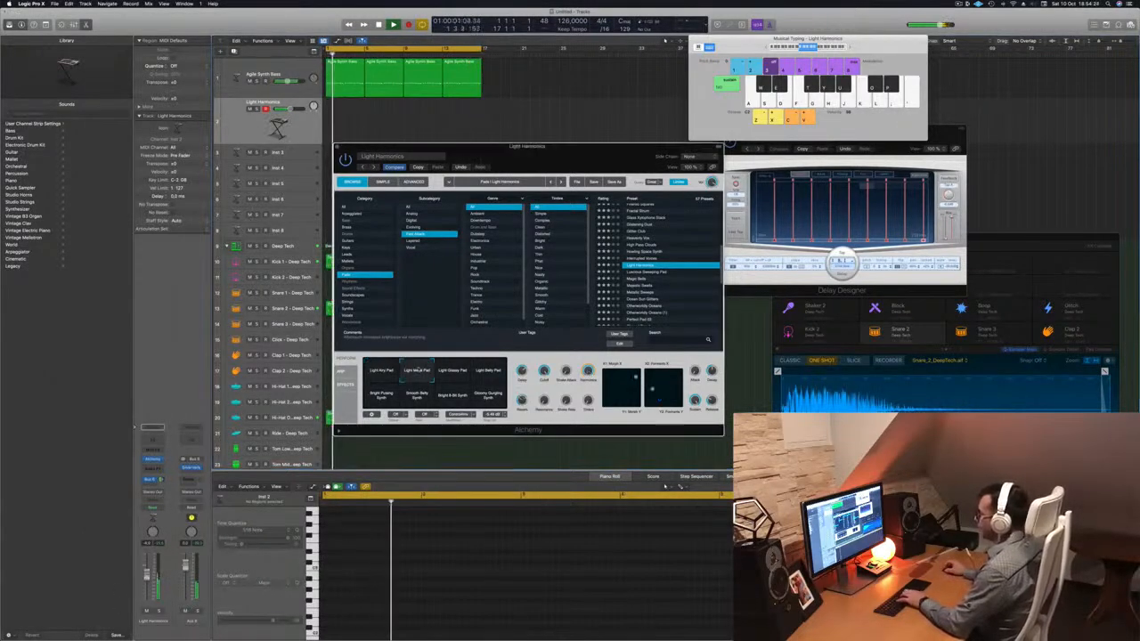
left_click(419, 368)
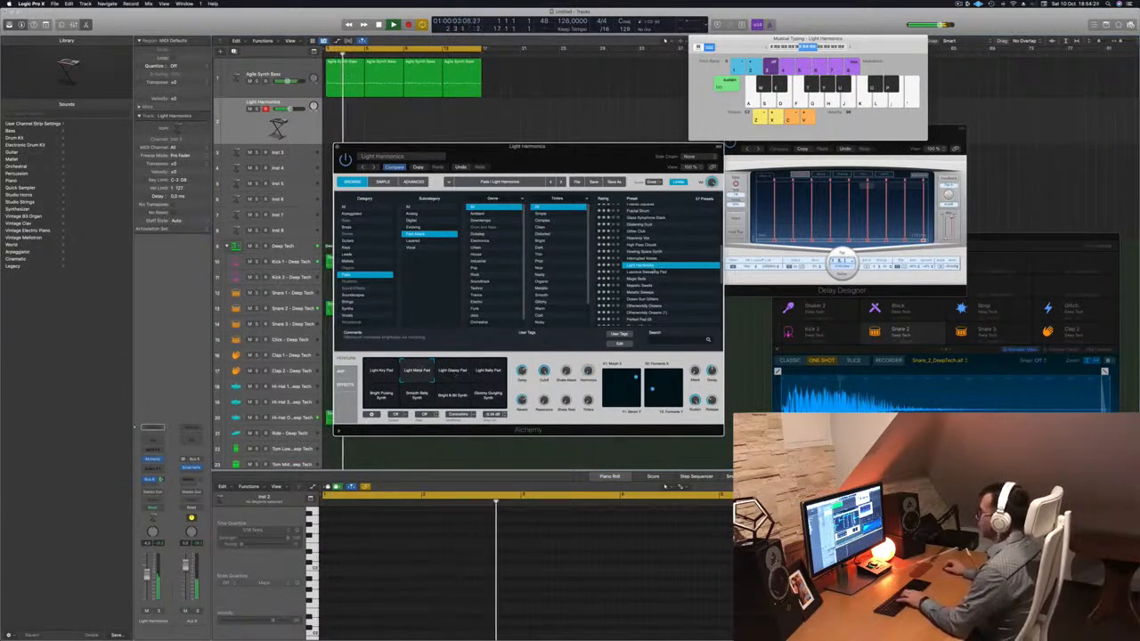
left_click(641, 273)
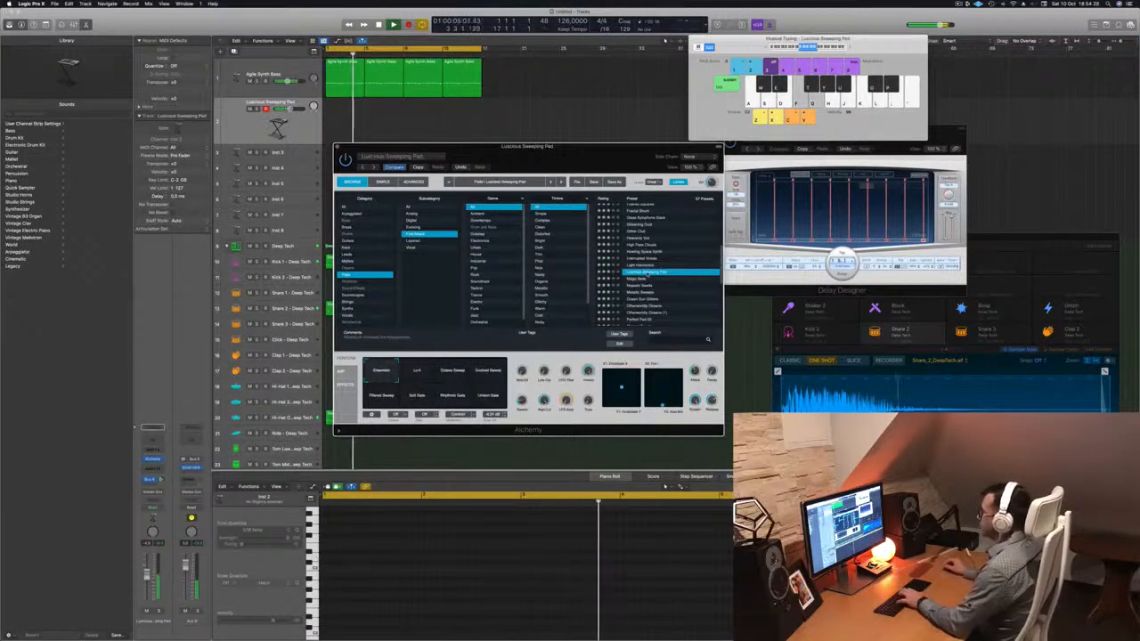
Load the Magic Bells preset and audition its snapshots, including Slow Pulse, Looping and Low End.
left_click(640, 279)
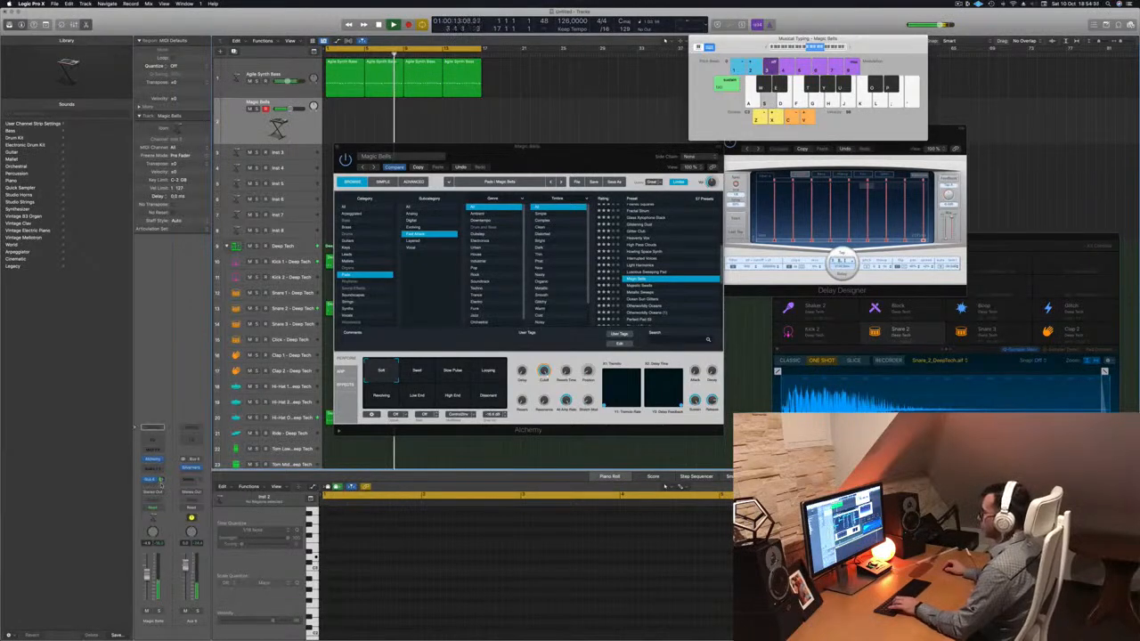
left_click(415, 373)
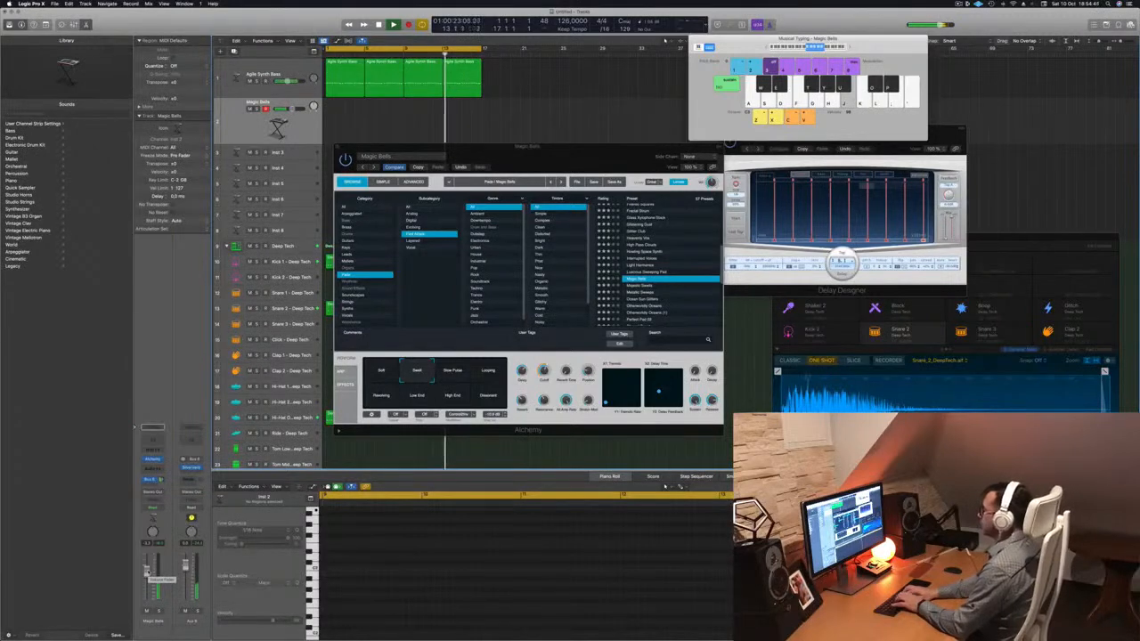
left_click(453, 372)
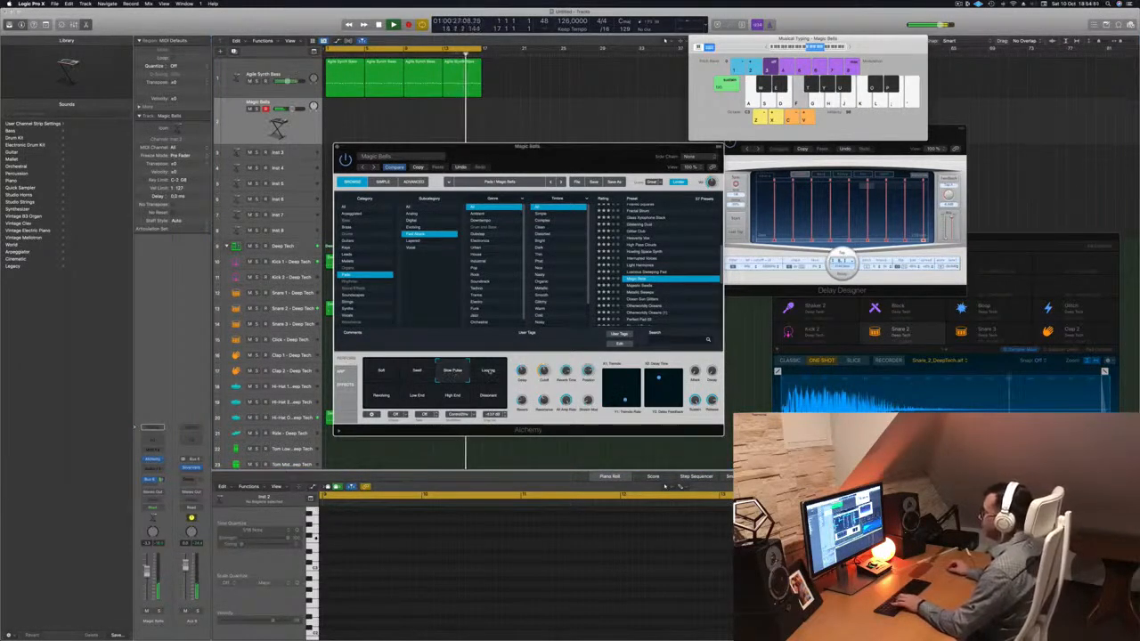
left_click(487, 371)
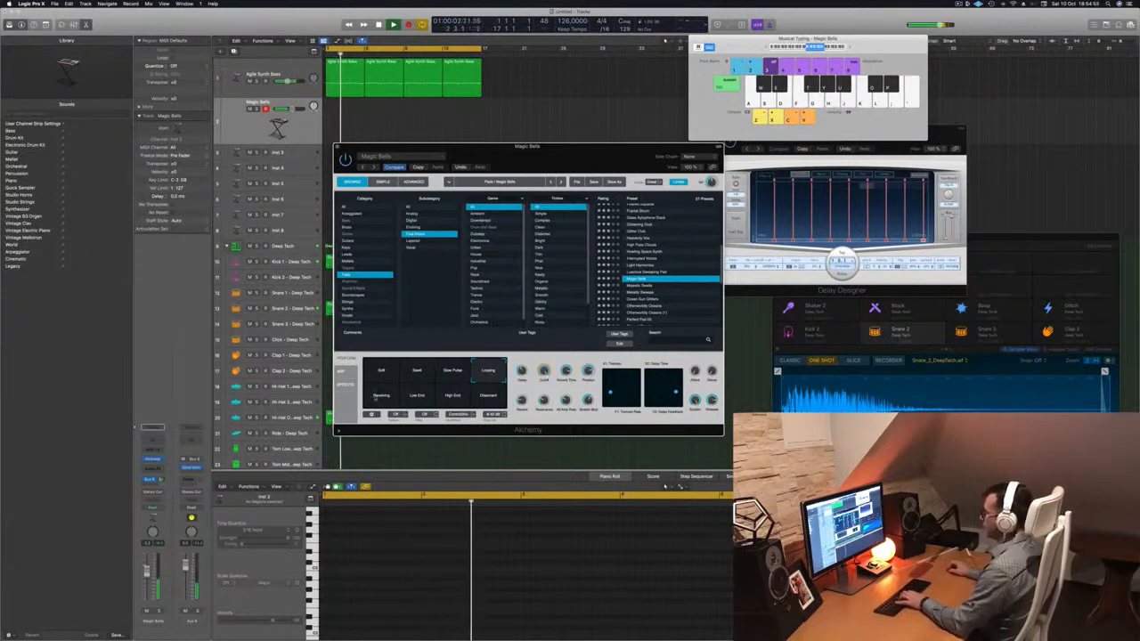
left_click(376, 398)
left_click(415, 398)
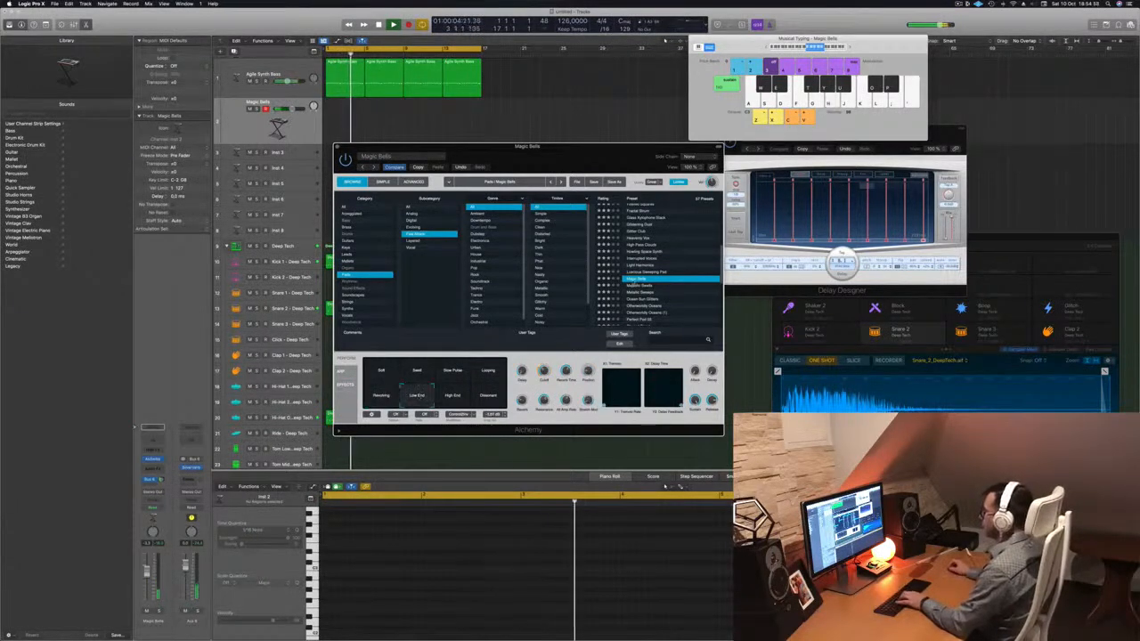
Load the Majestic Swells preset, pick its Noisy snapshot and play test notes.
left_click(638, 286)
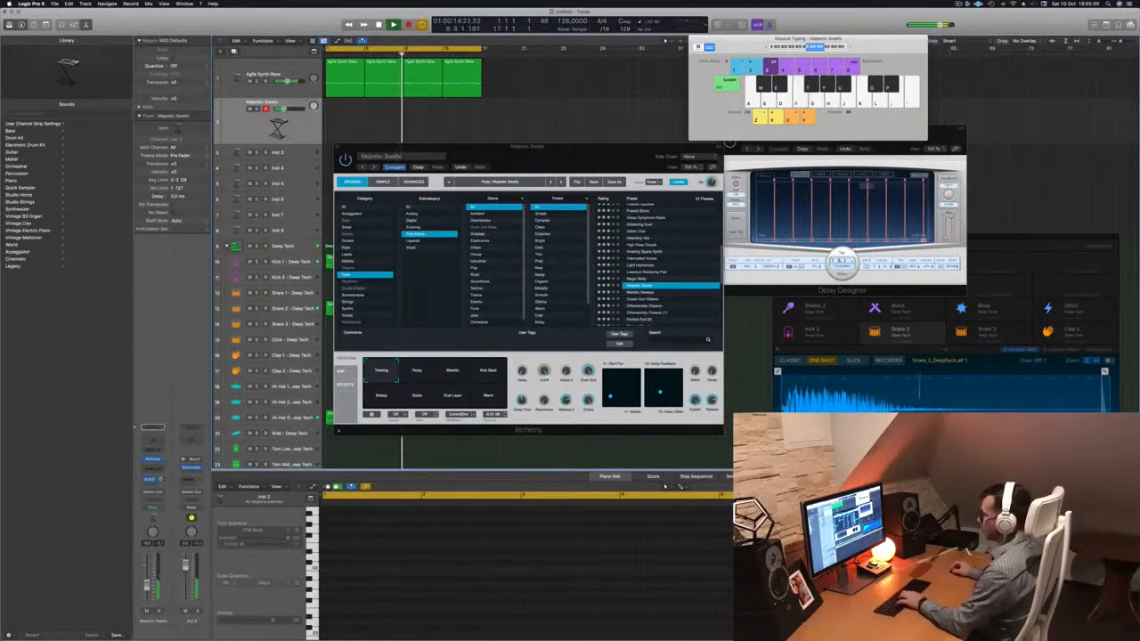
key("k")
left_click(417, 371)
key("k")
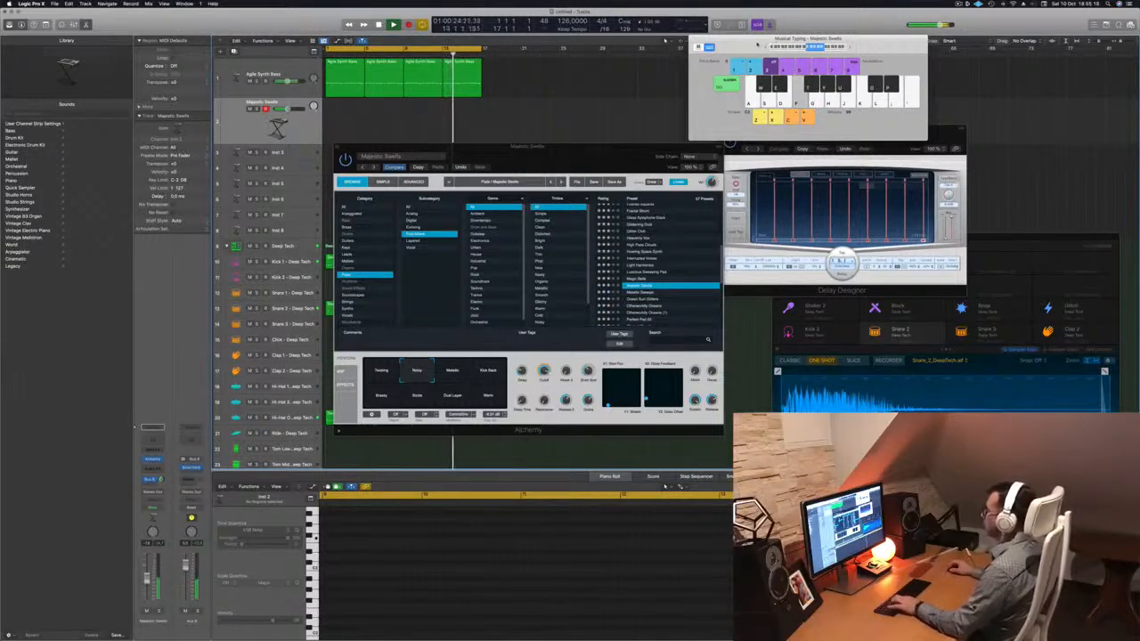
Record a repeating D–E–F–D melody on the Majestic Swells track while the drums and bass loop plays.
left_click_drag(756, 49, 790, 61)
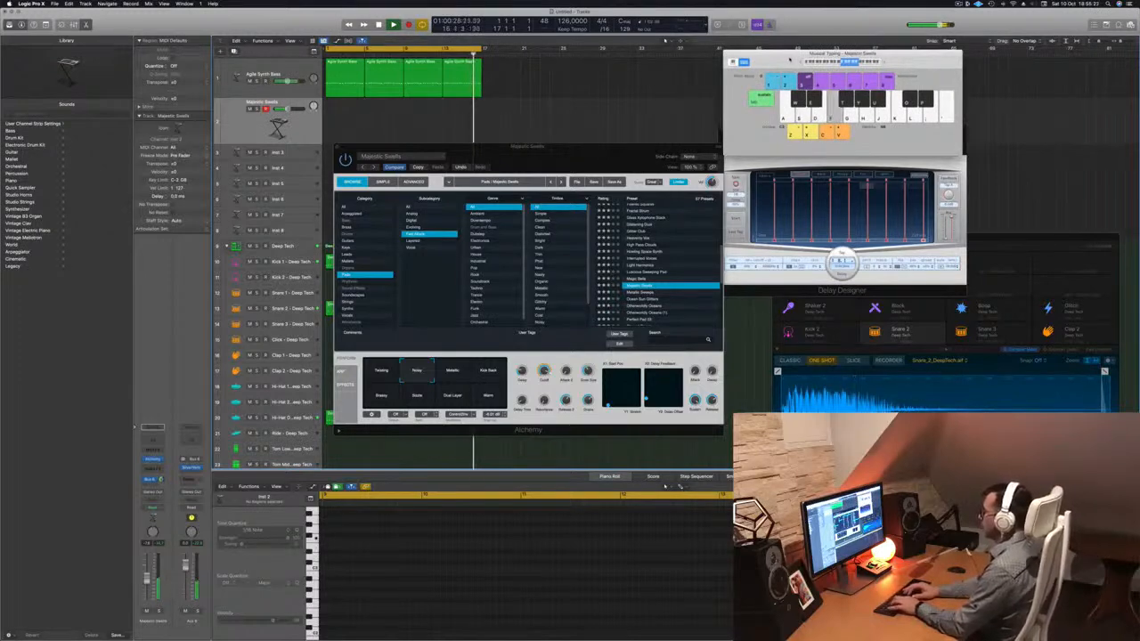
key("r")
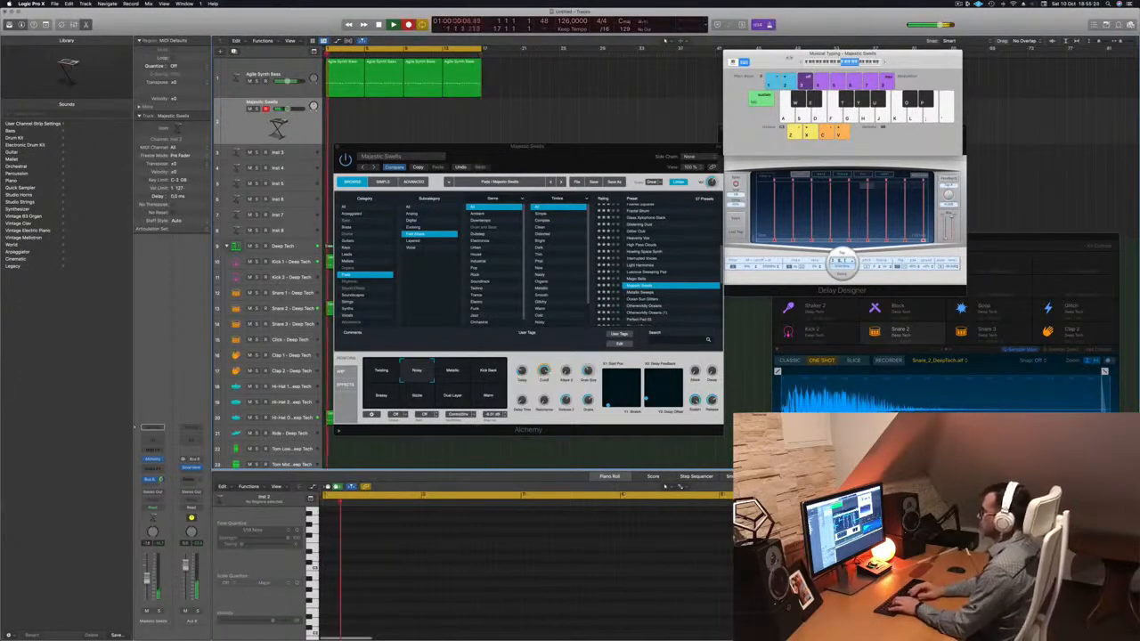
key("s")
key("d")
key("f")
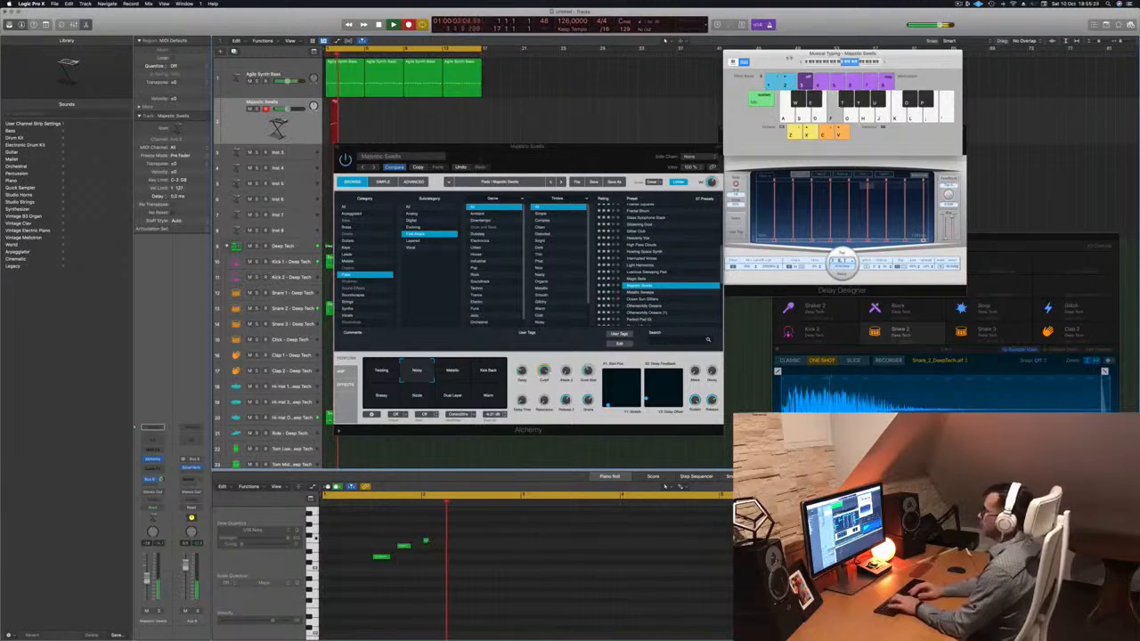
key("s")
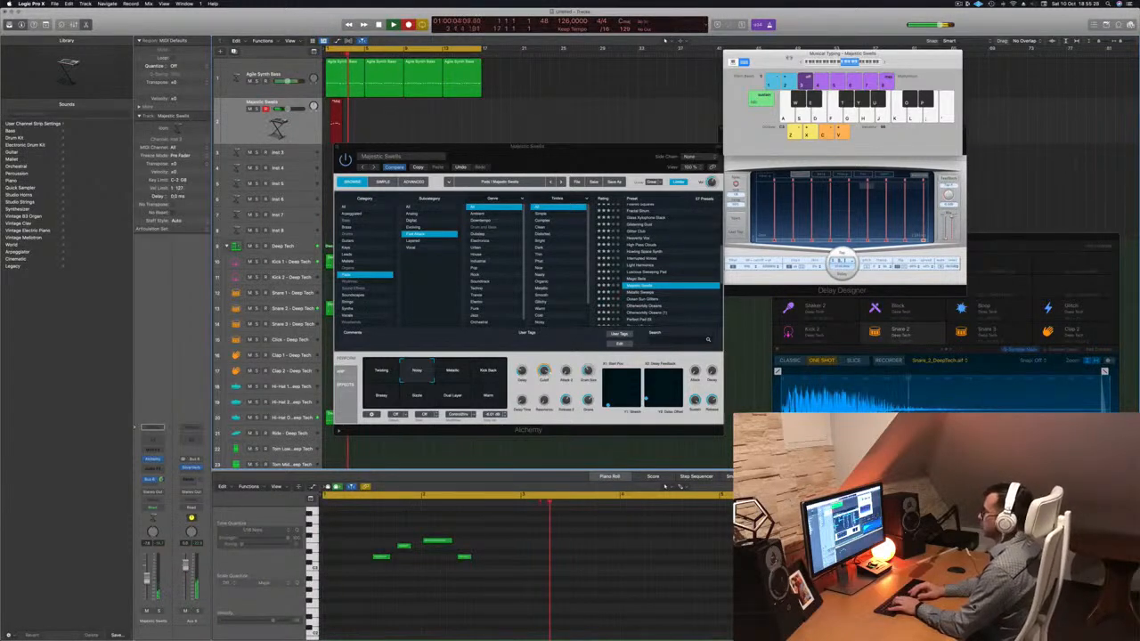
key("s")
key("f")
key("s")
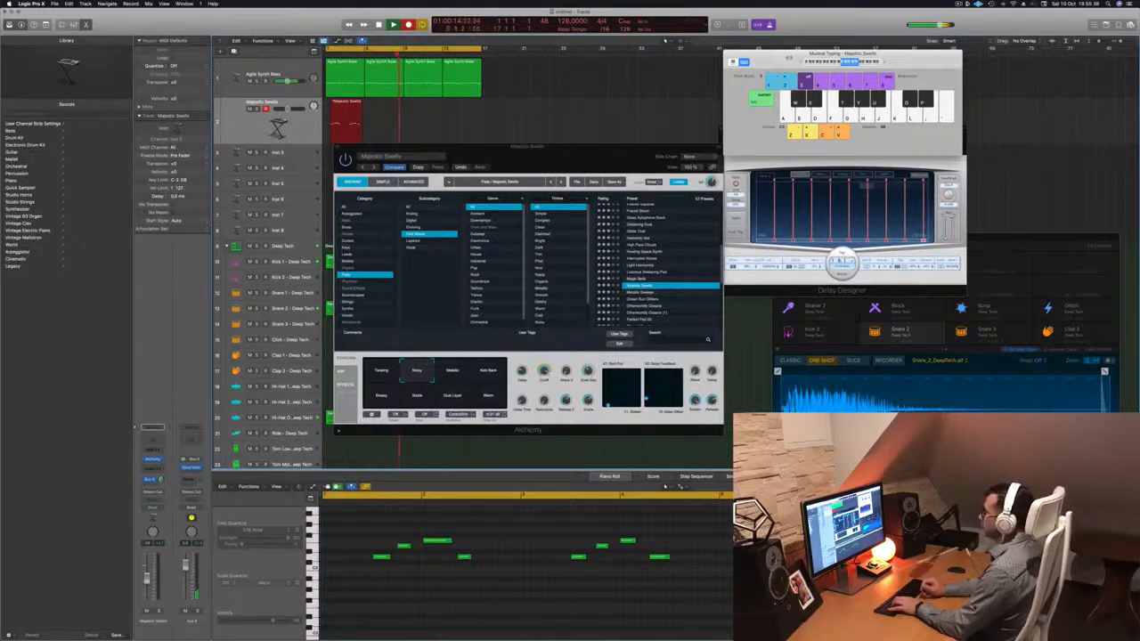
key("d")
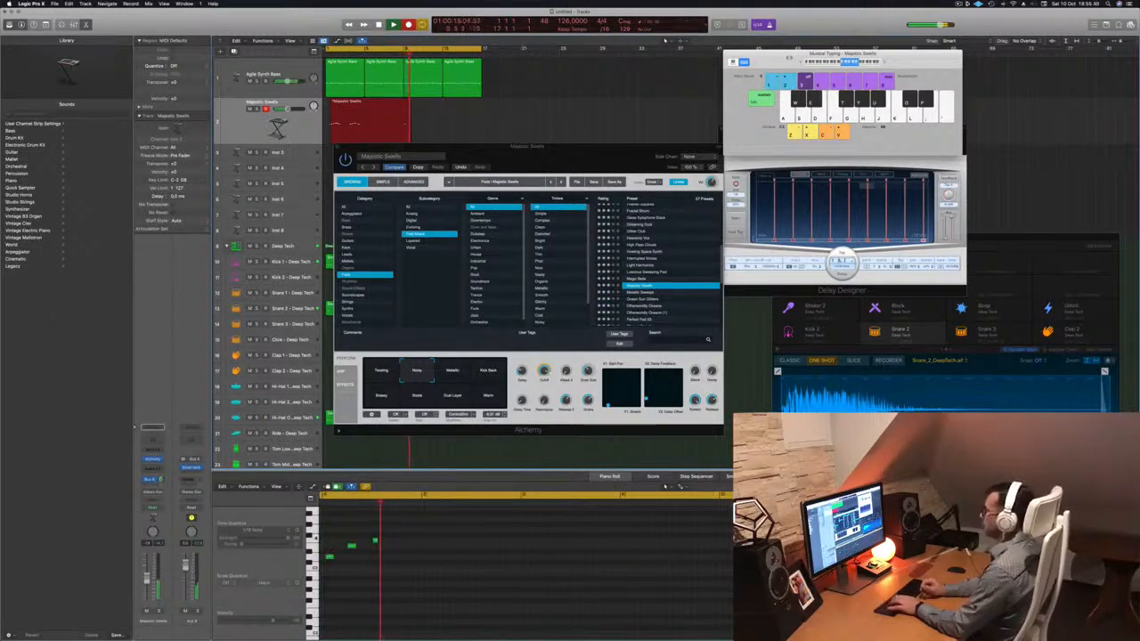
key("s")
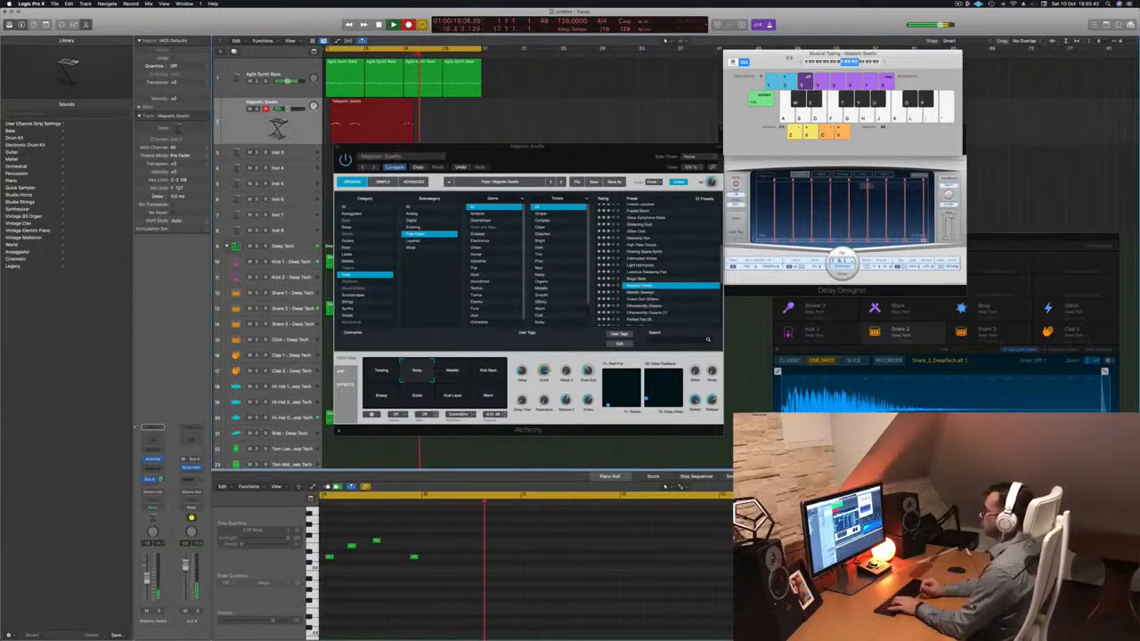
key("s")
key("d")
key("f")
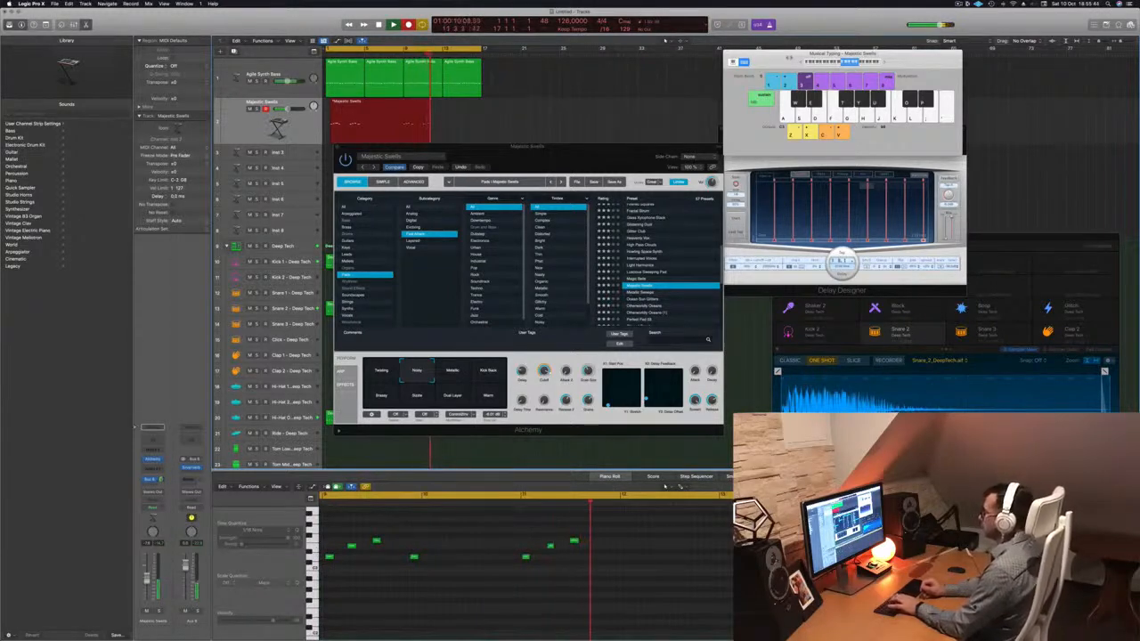
key("d")
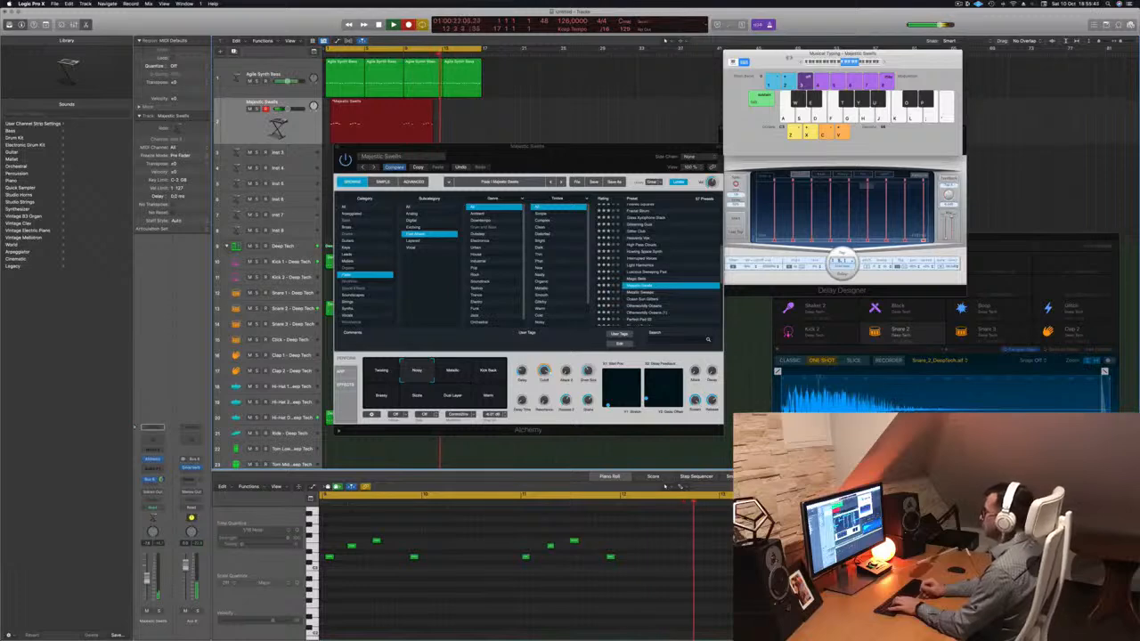
key("f")
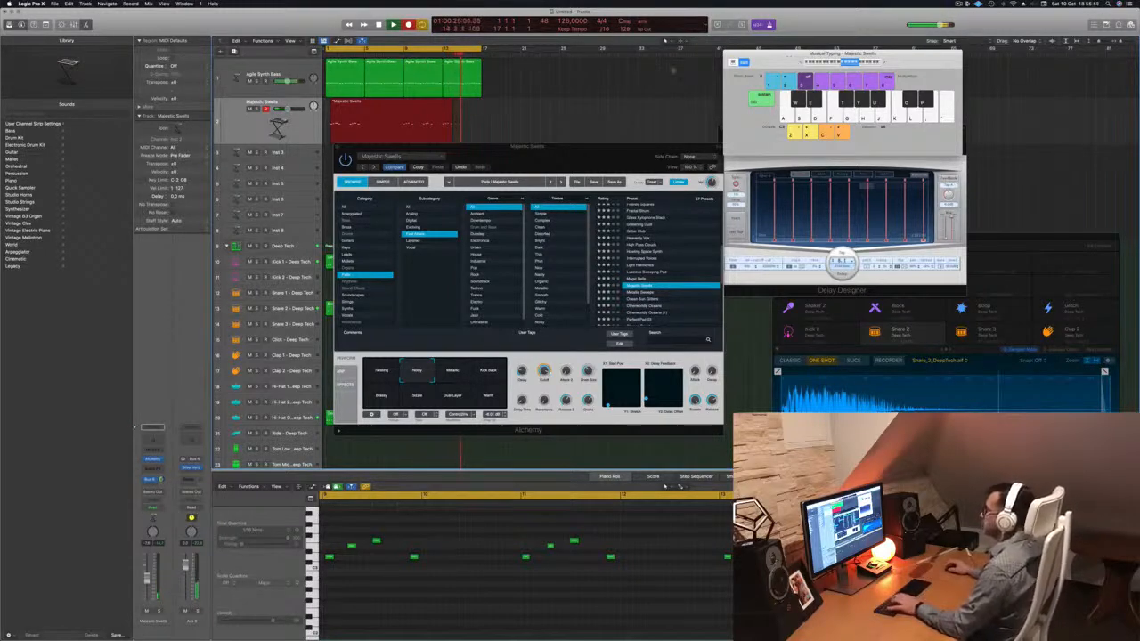
key("space")
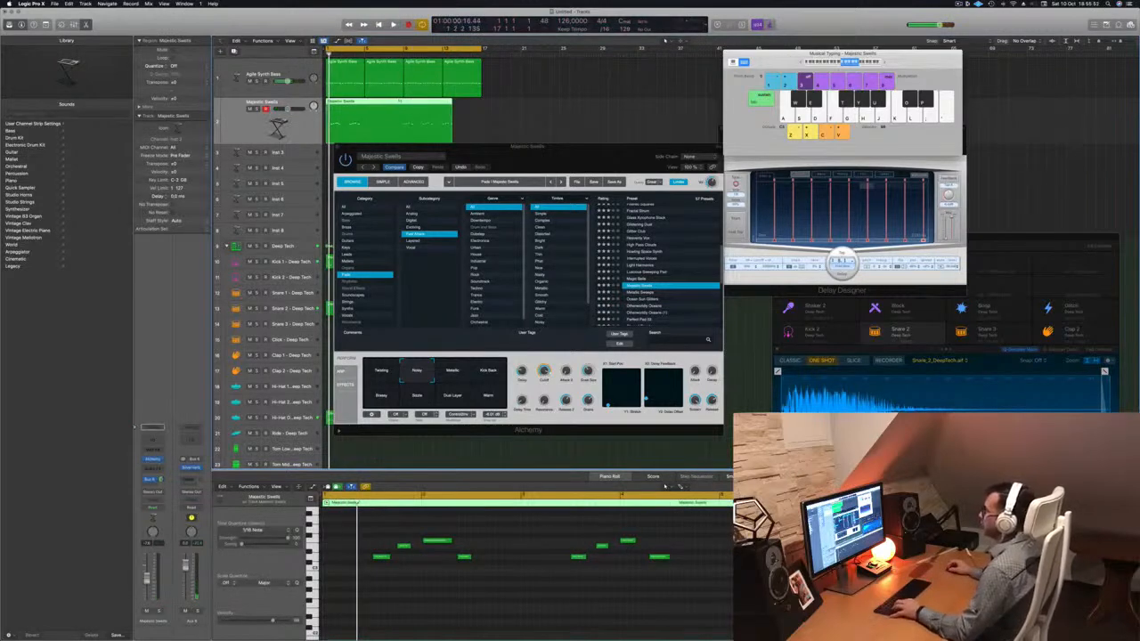
Delete the first eight bars of the recorded pad region, move the remainder to bar 1 and quantize its notes to 1/16.
key("Delete")
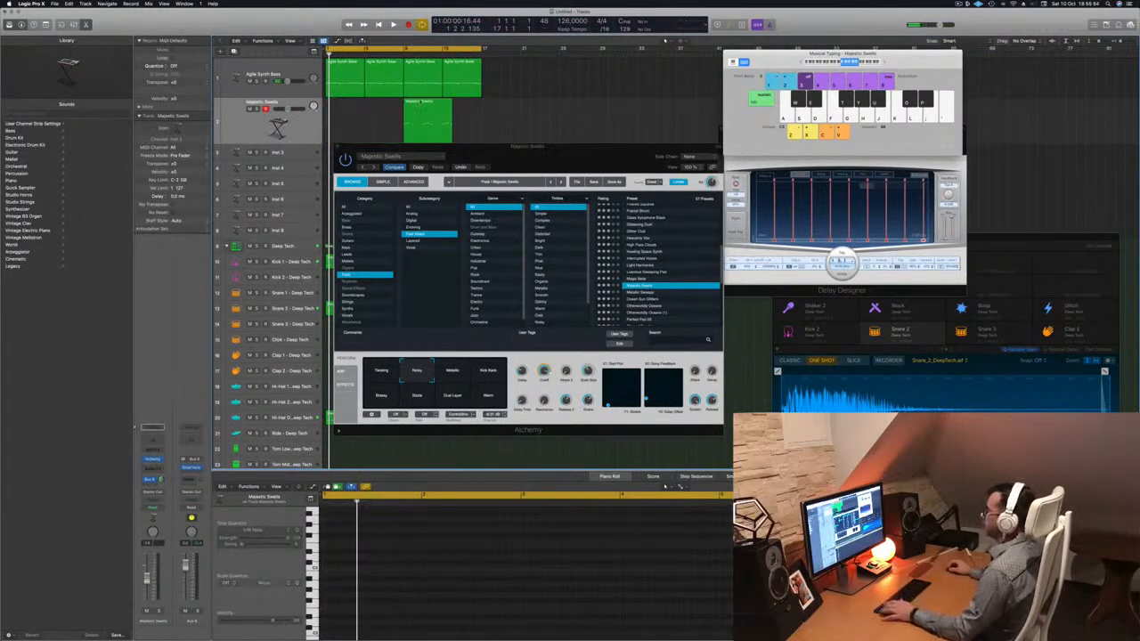
left_click_drag(416, 104, 340, 104)
key("space")
key("space")
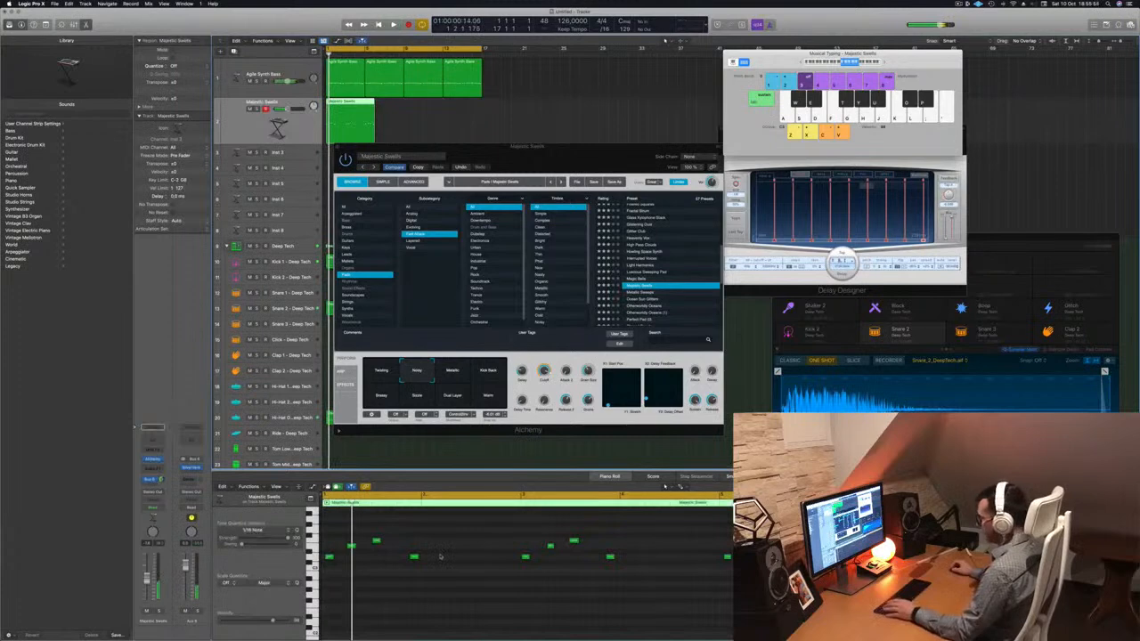
left_click(445, 588)
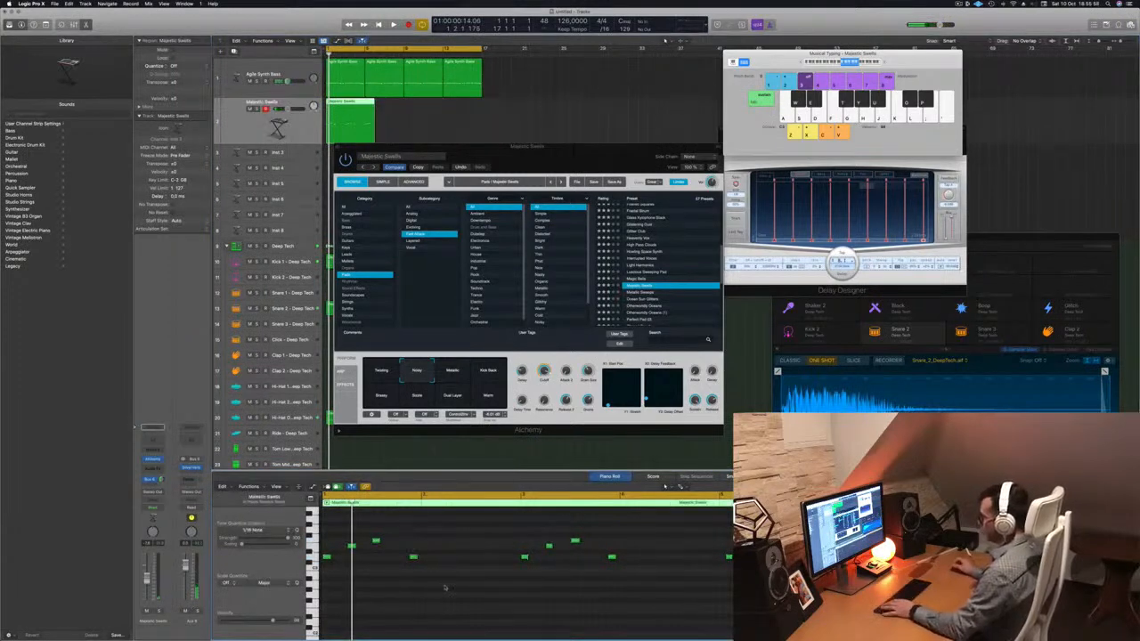
key("space")
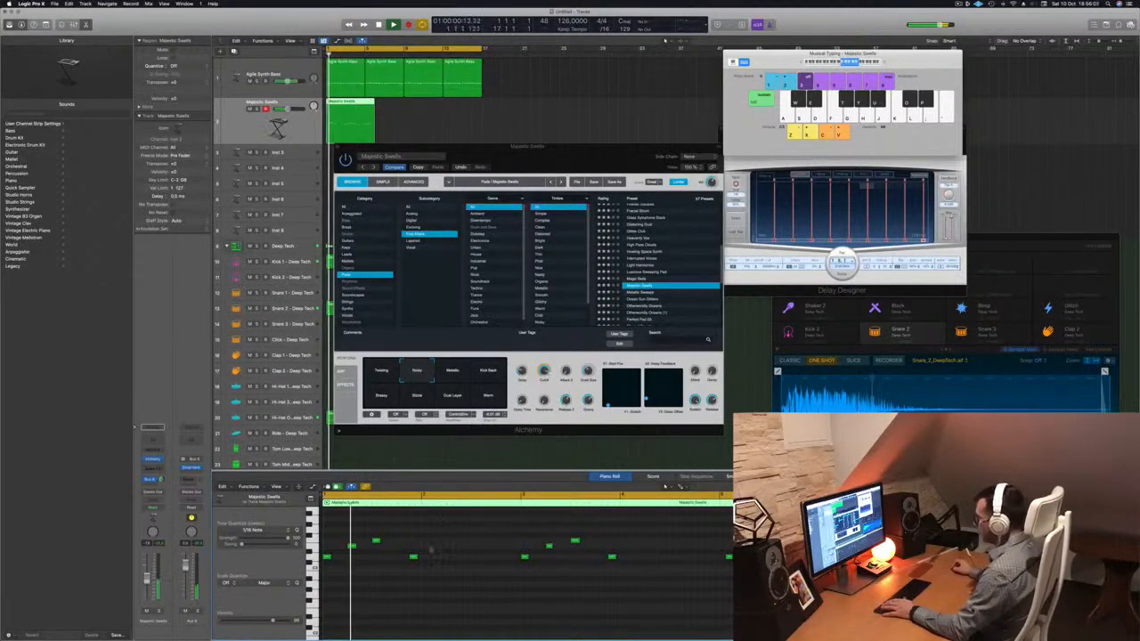
key("space")
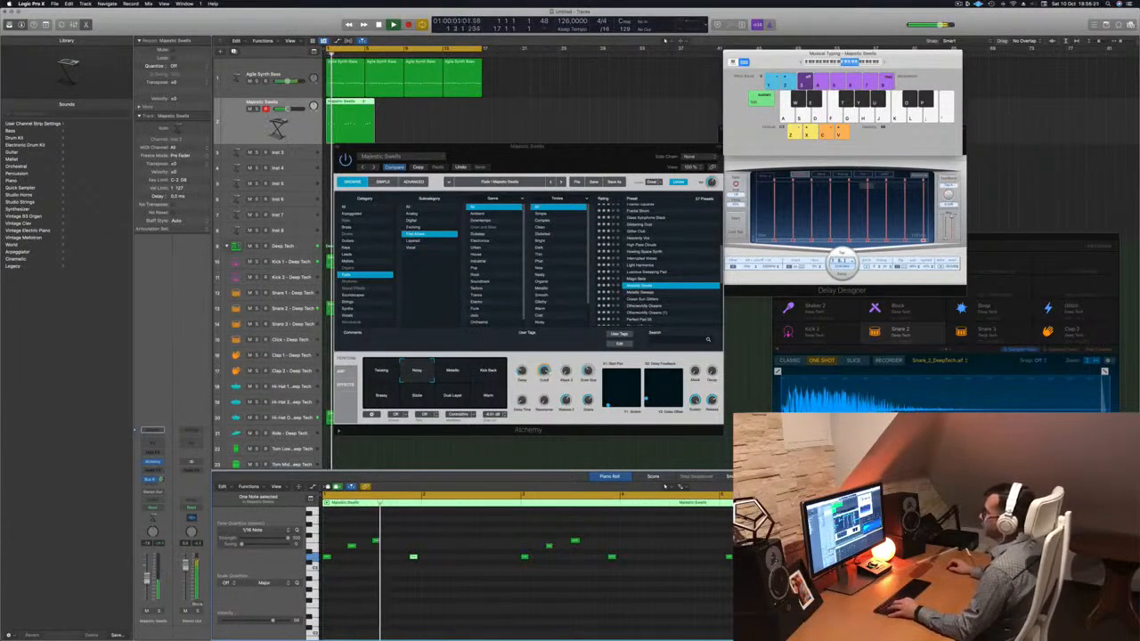
Cut the pad region down to four bars and move the Alchemy window clear of the arrangement.
left_click_drag(364, 112, 380, 108)
key("Delete")
left_click(348, 109)
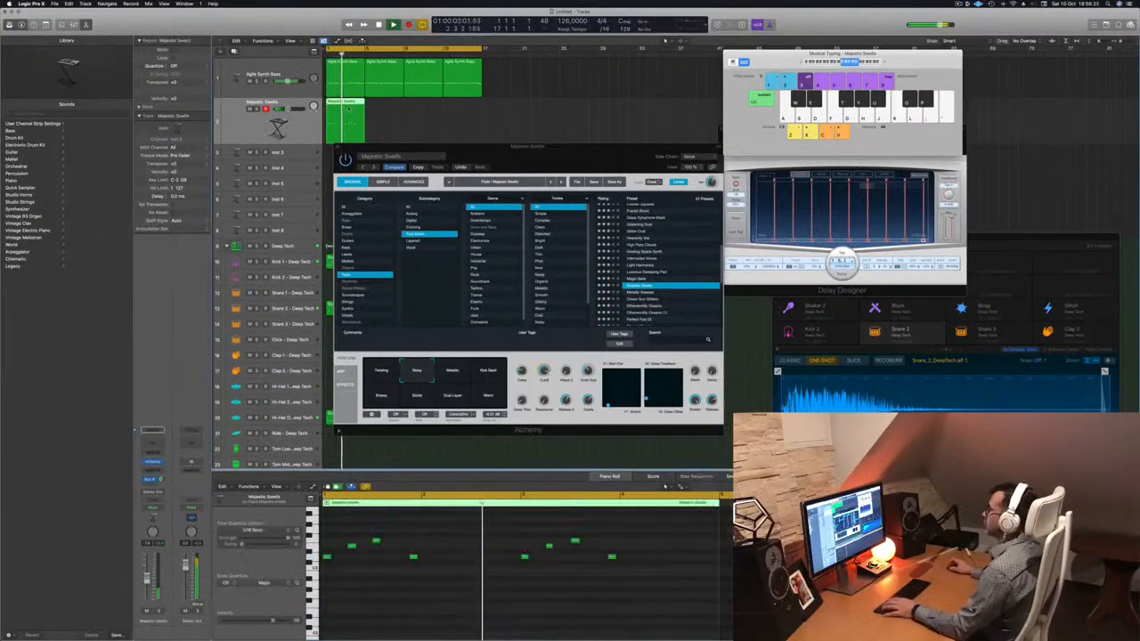
left_click_drag(493, 149, 680, 87)
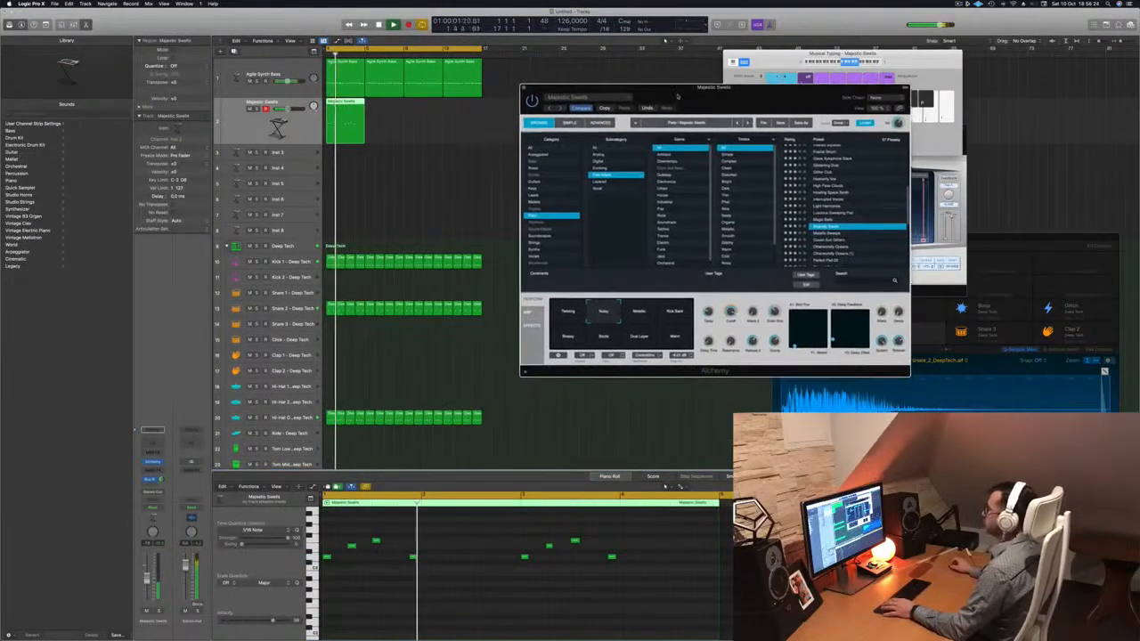
left_click(346, 125)
key("space")
key("space")
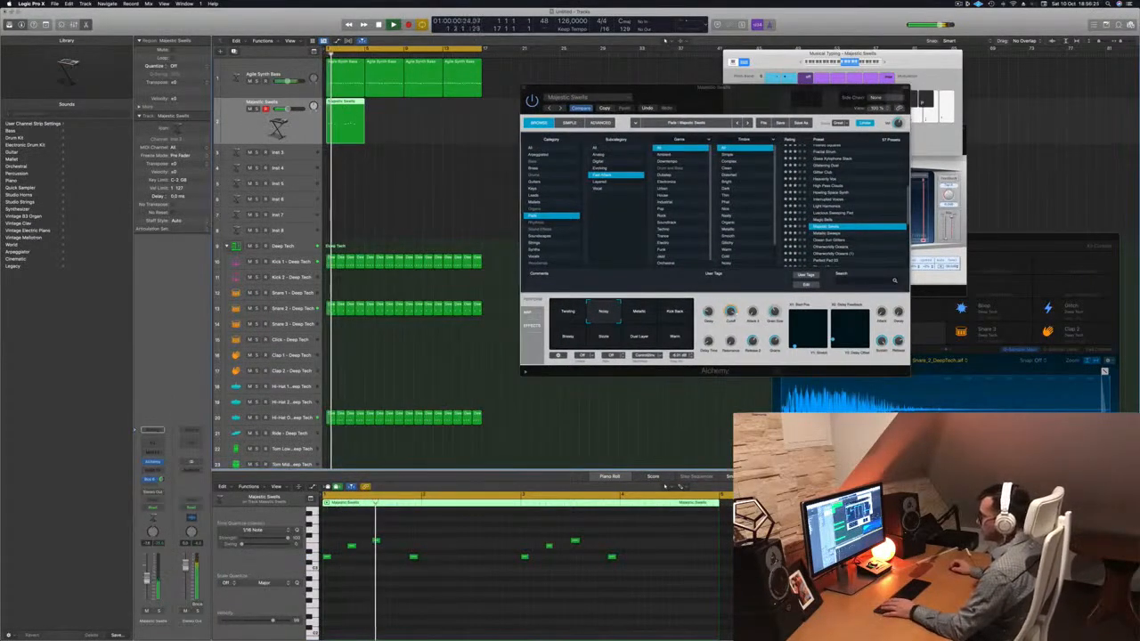
Add a second send on the Majestic Swells channel, routed to the Bus 5 delay aux.
left_click(152, 481)
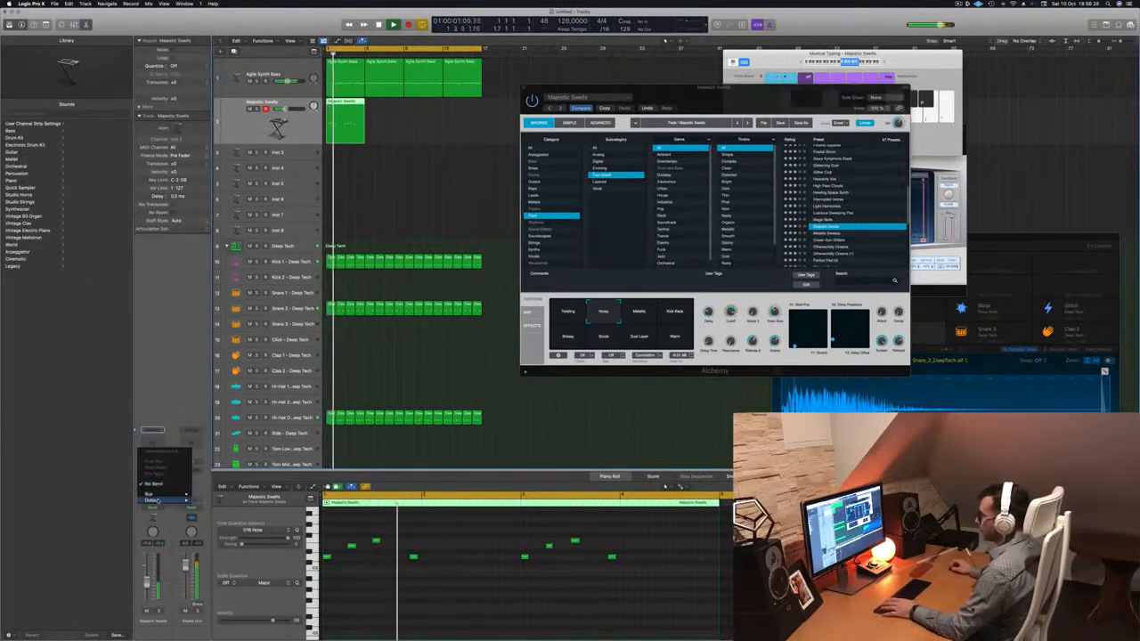
mouse_move(178, 494)
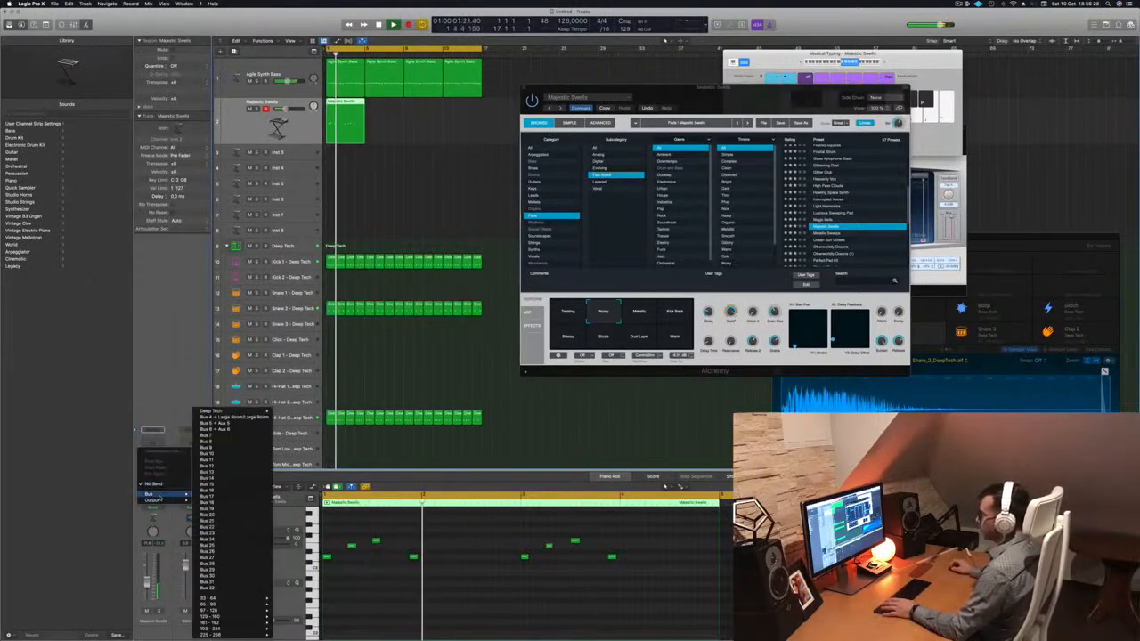
left_click(228, 425)
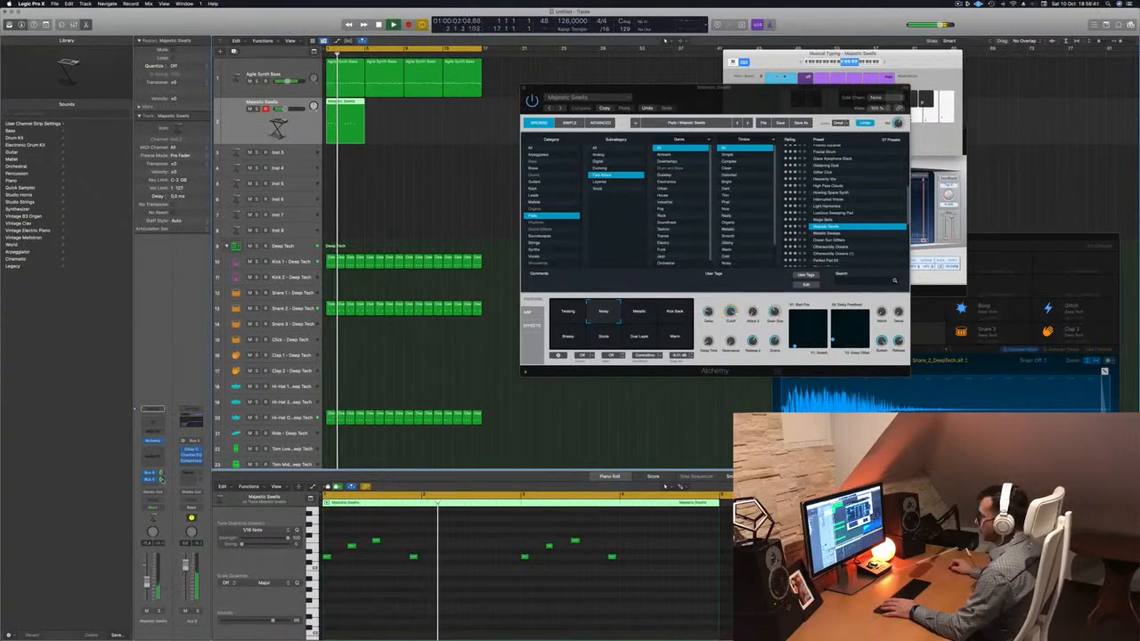
left_click_drag(768, 108, 759, 109)
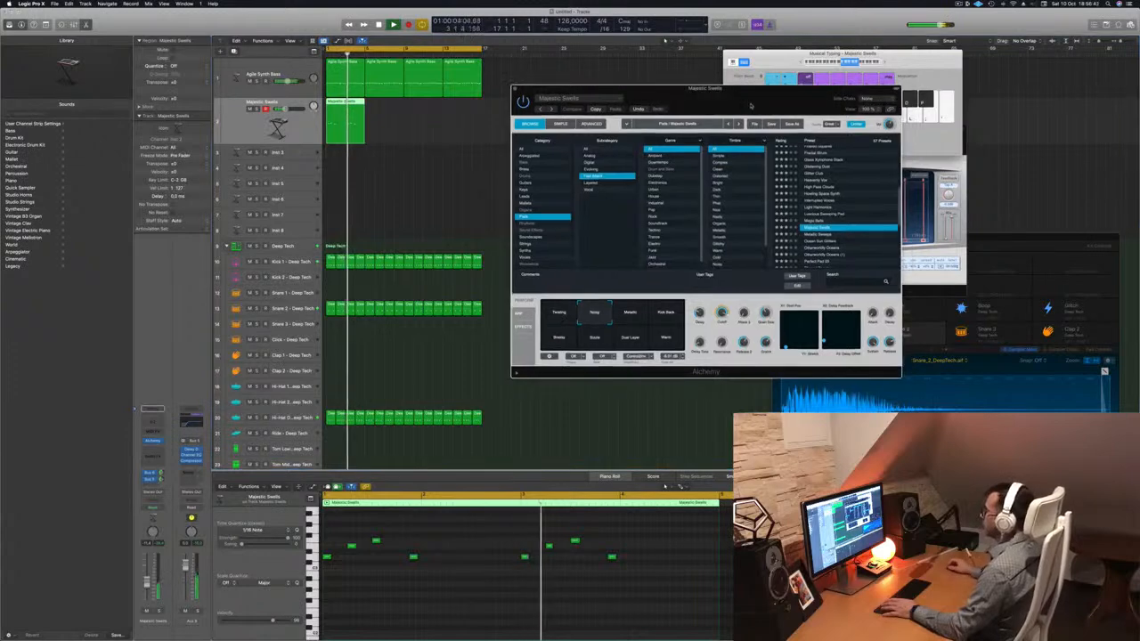
Copy the four-bar pad region to bar 5 and repeat the pair so the pad fills all 16 bars.
left_click_drag(350, 108, 390, 110)
left_click(347, 108, "shift")
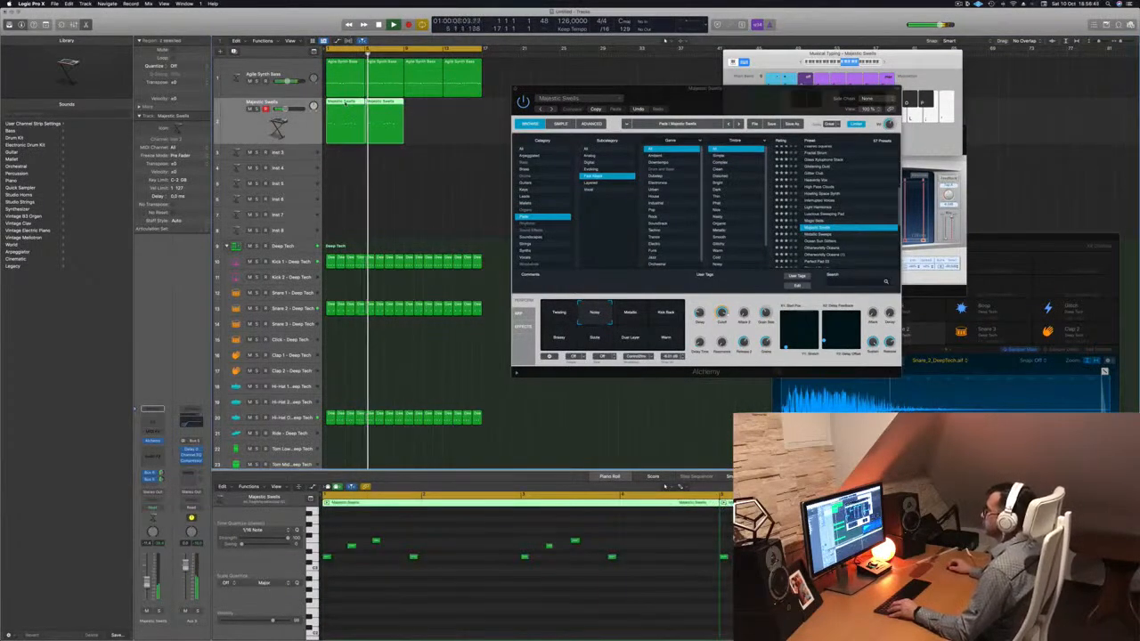
key("super+r")
Audition the other Majestic Swells snapshots over the loop, including Metallic, Kick Back, Dual Layer and Warm.
left_click_drag(734, 96, 644, 117)
left_click(542, 342)
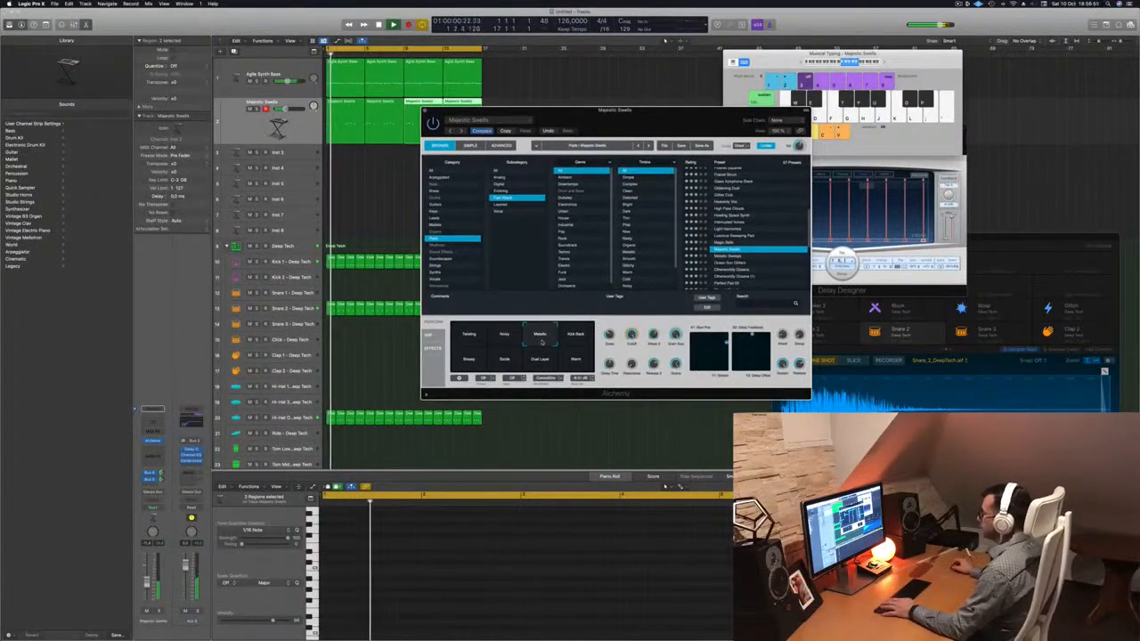
left_click(581, 340)
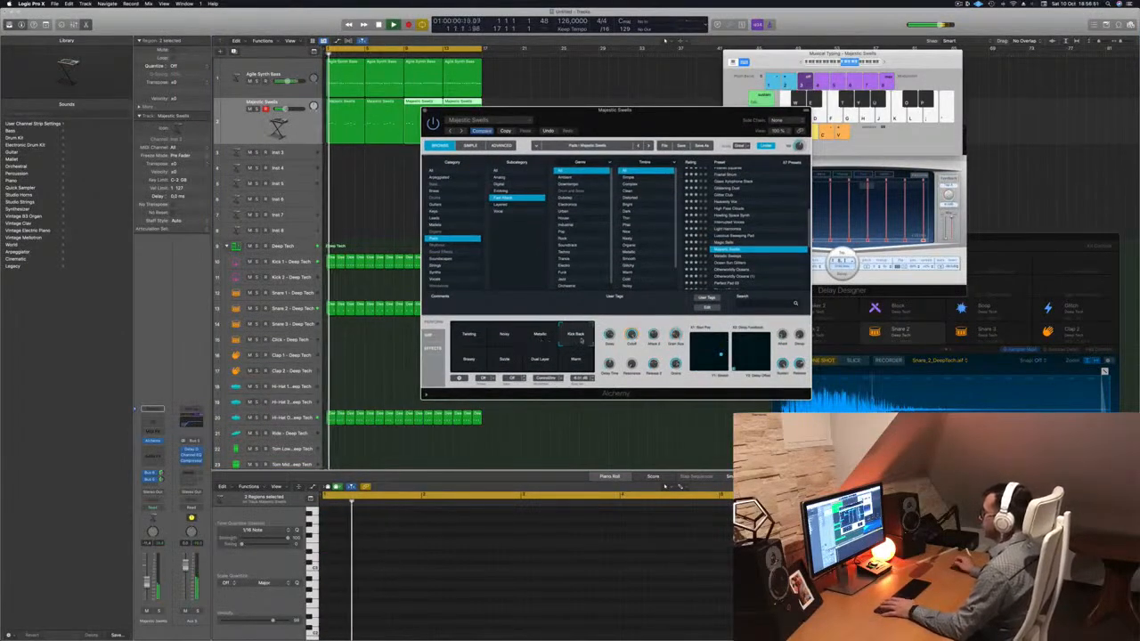
left_click(468, 360)
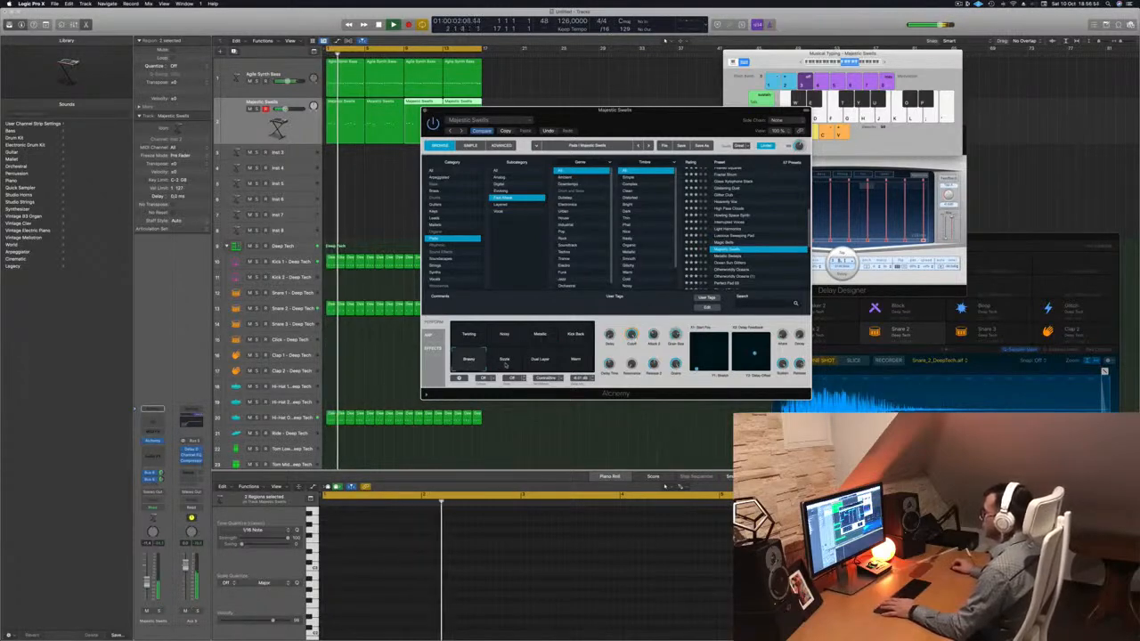
left_click(505, 363)
left_click(544, 360)
left_click(589, 362)
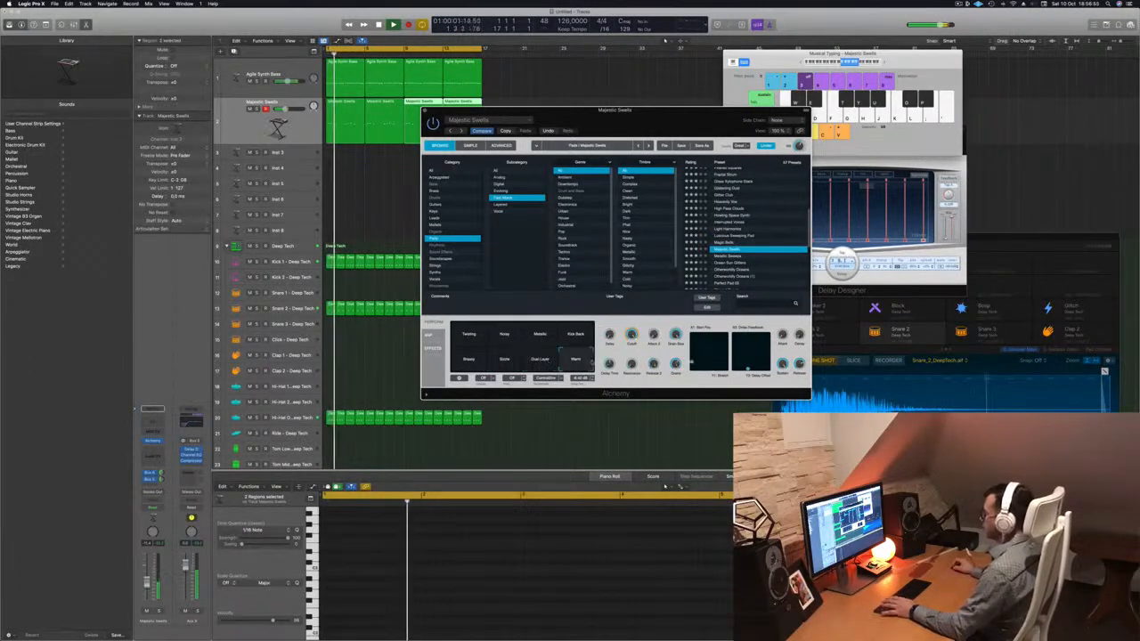
left_click_drag(614, 109, 660, 149)
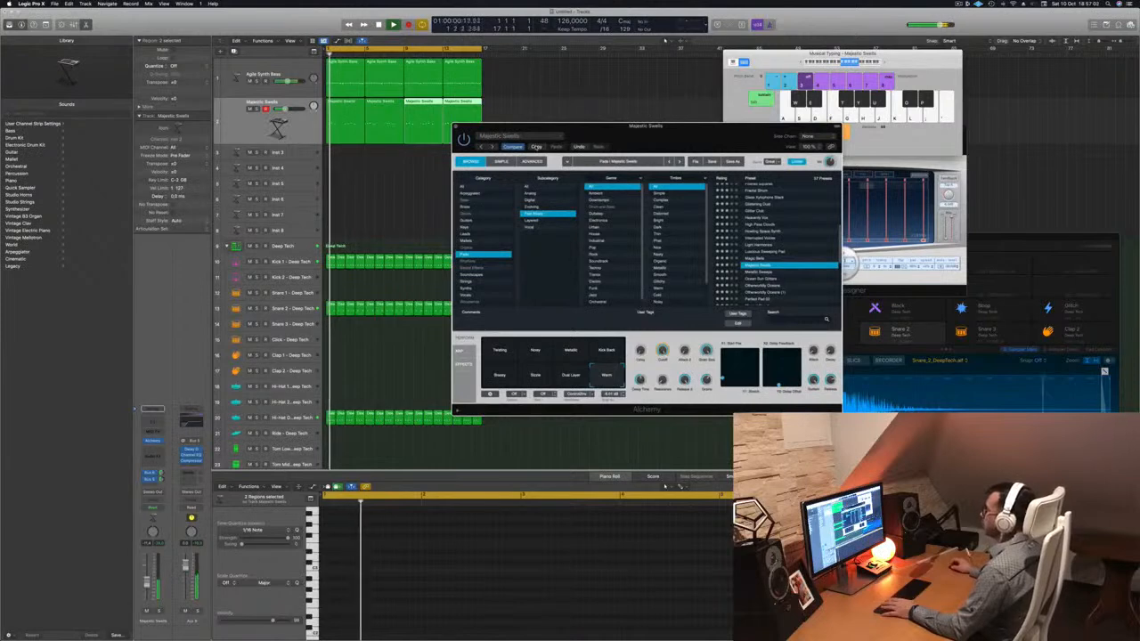
key("space")
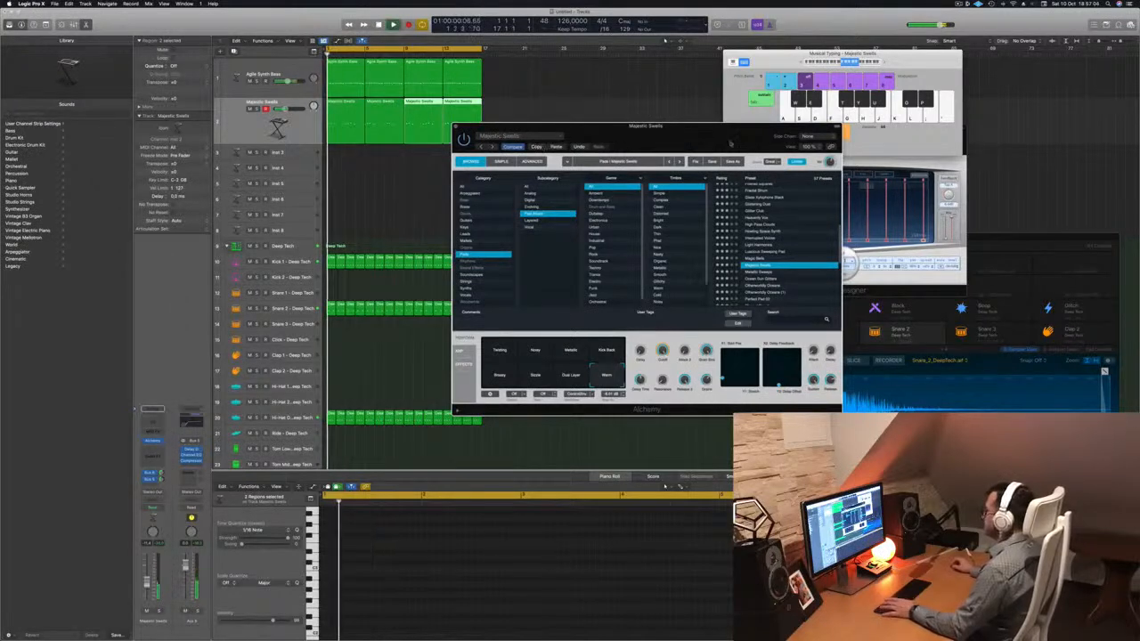
key("space")
Step through the next Alchemy pad presets to Perfect Pad 03 and audition its snapshots, including Thin.
scroll(773, 280, "down", 3)
key("Down")
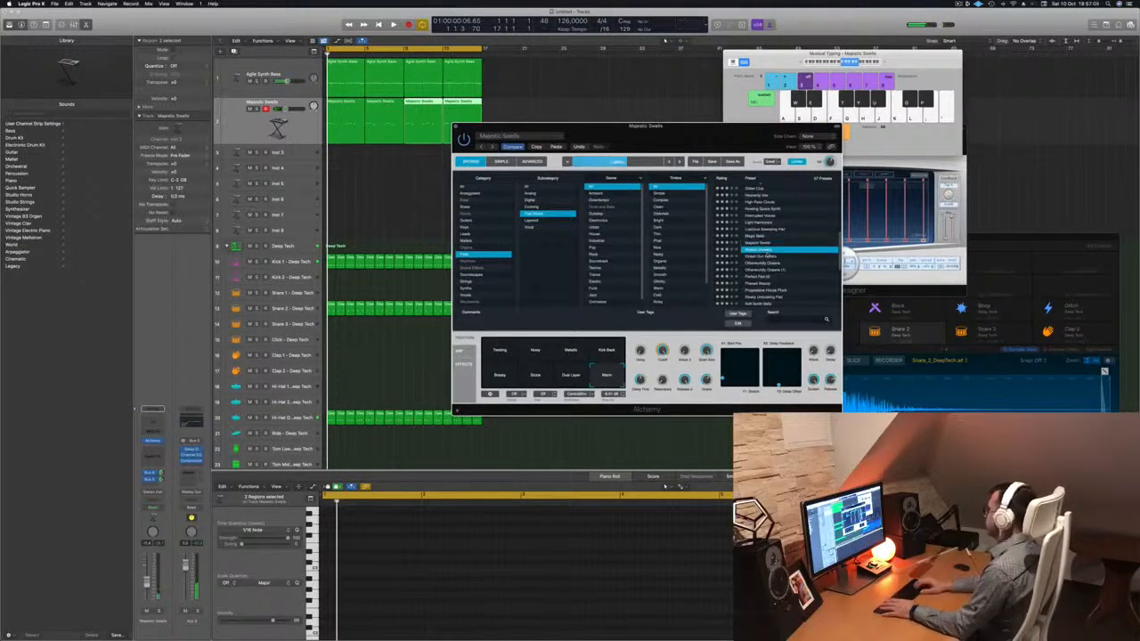
key("Down")
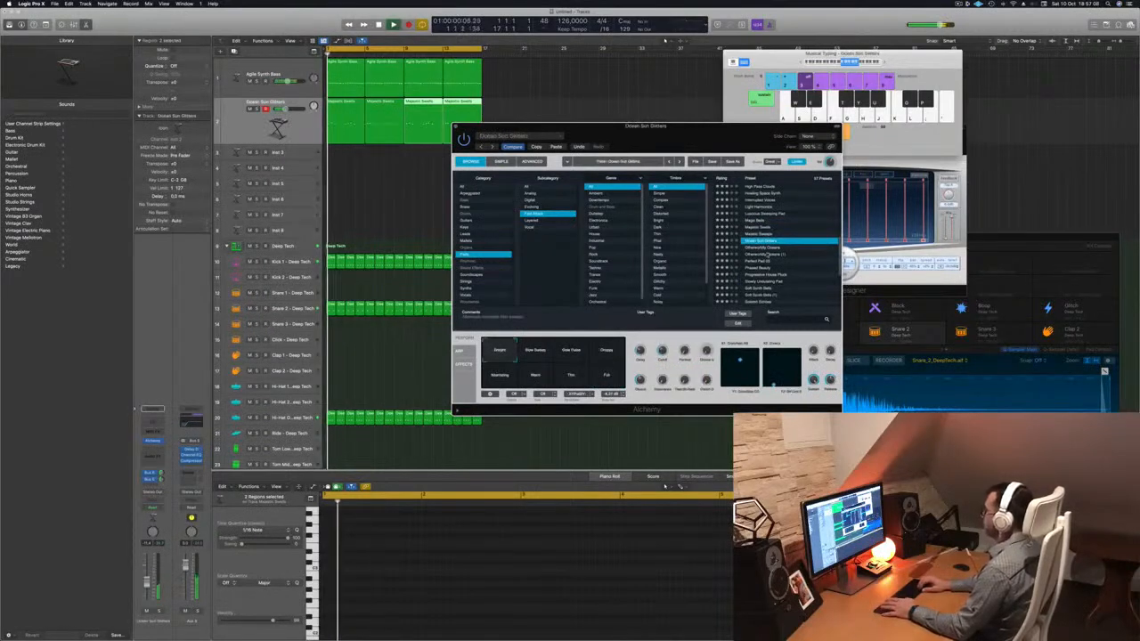
key("Down")
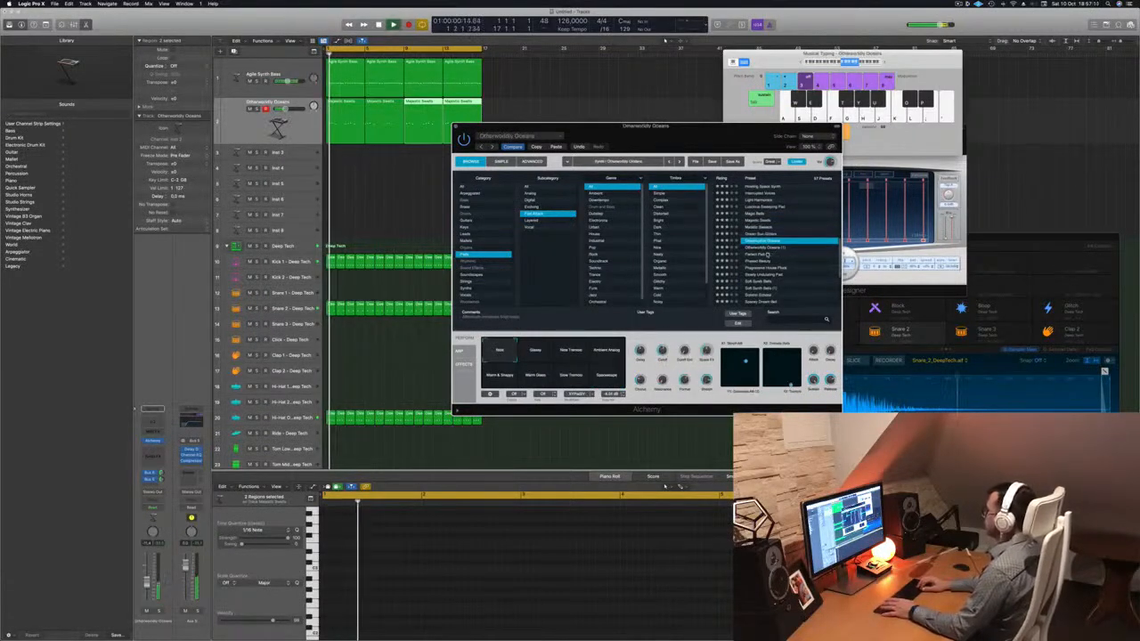
key("Down")
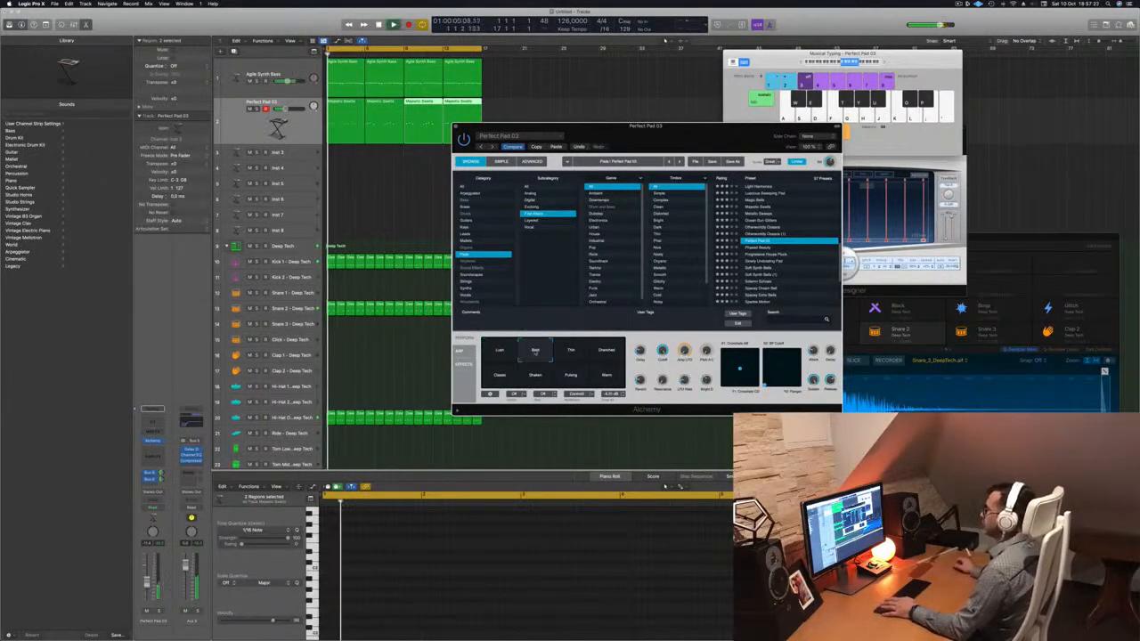
left_click(580, 358)
left_click(606, 352)
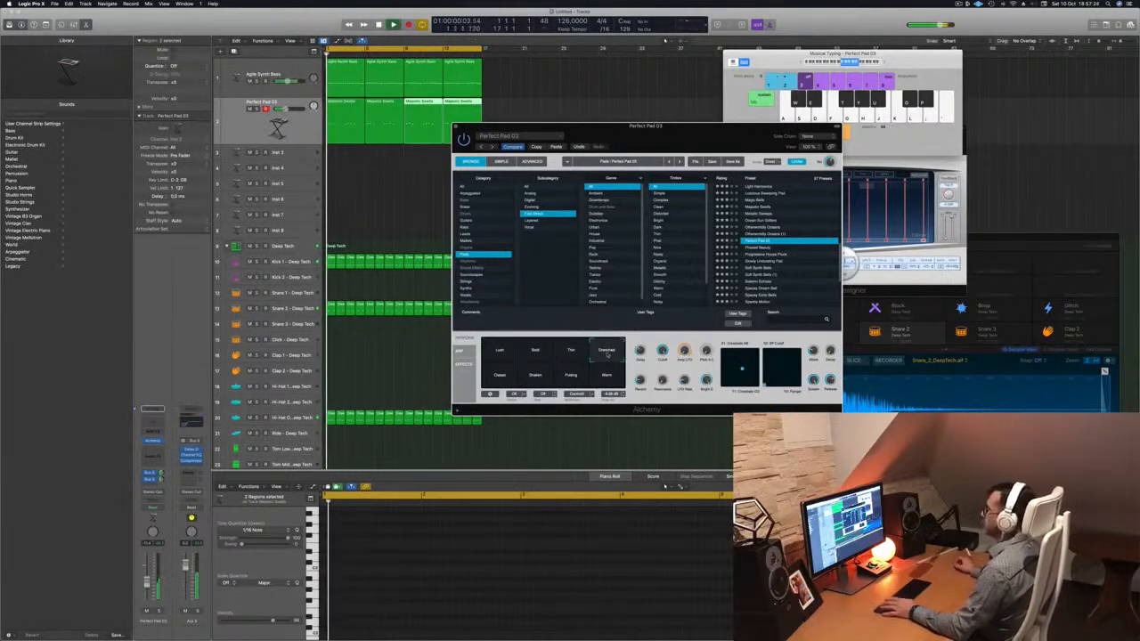
Audition the remaining Perfect Pad 03 snapshots over the loop, settle on Lush and close the instrument window.
left_click(500, 374)
left_click(535, 374)
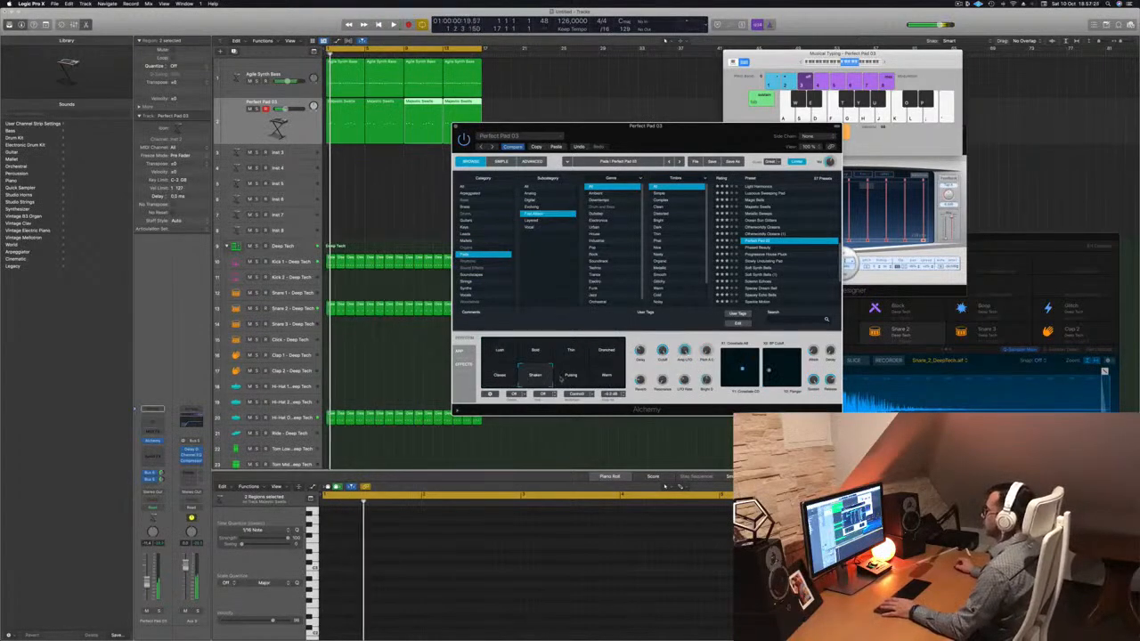
left_click(571, 374)
left_click(607, 375)
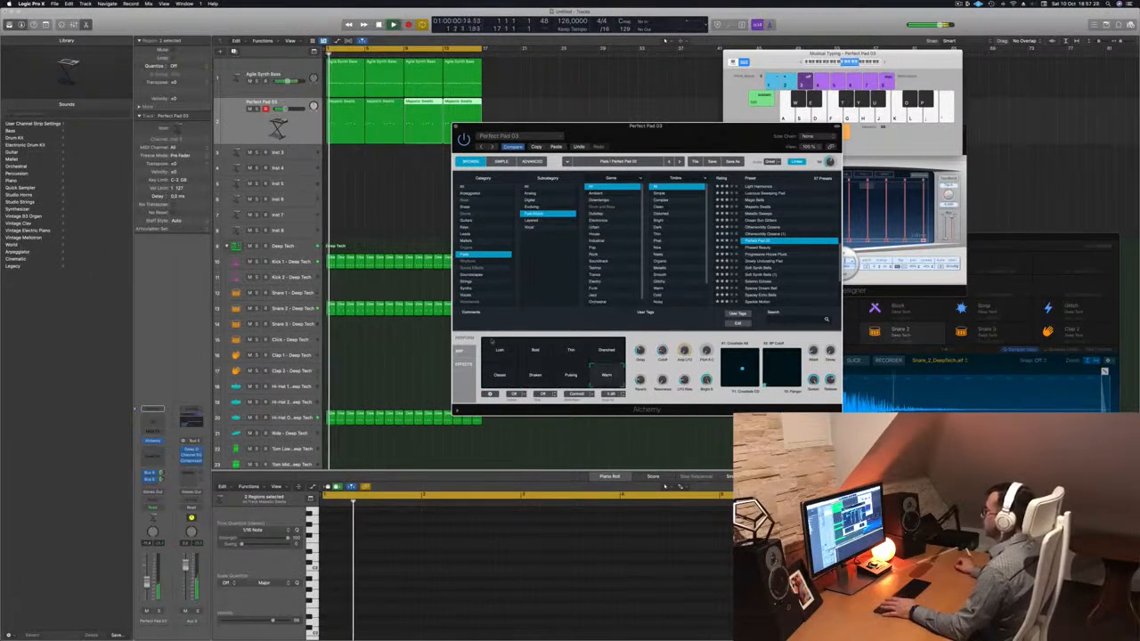
left_click(497, 349)
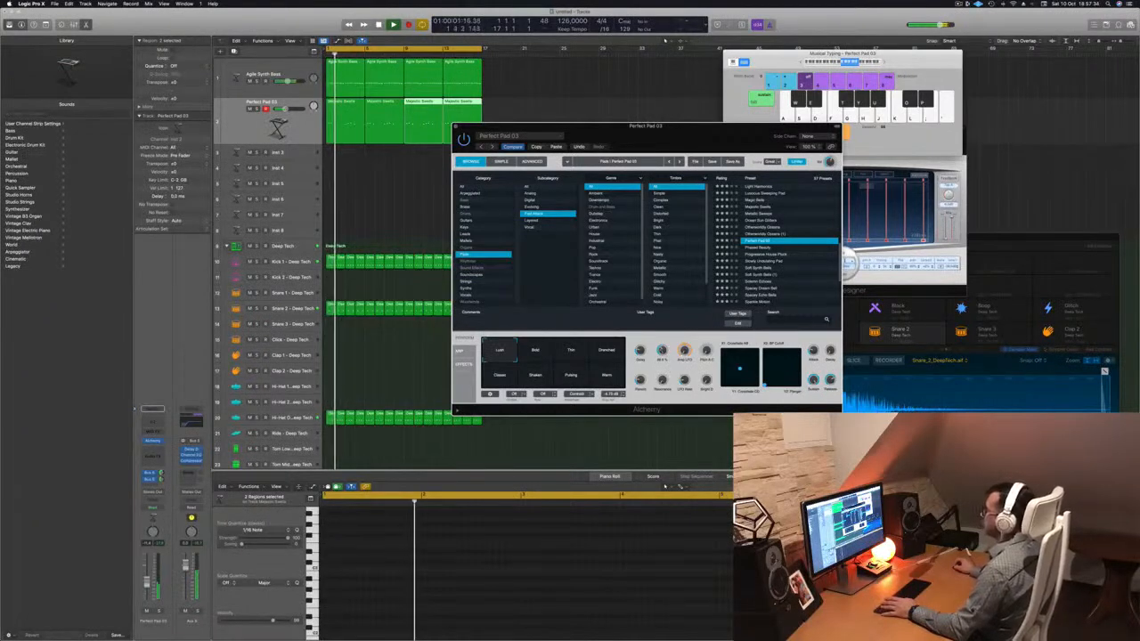
left_click_drag(679, 142, 754, 155)
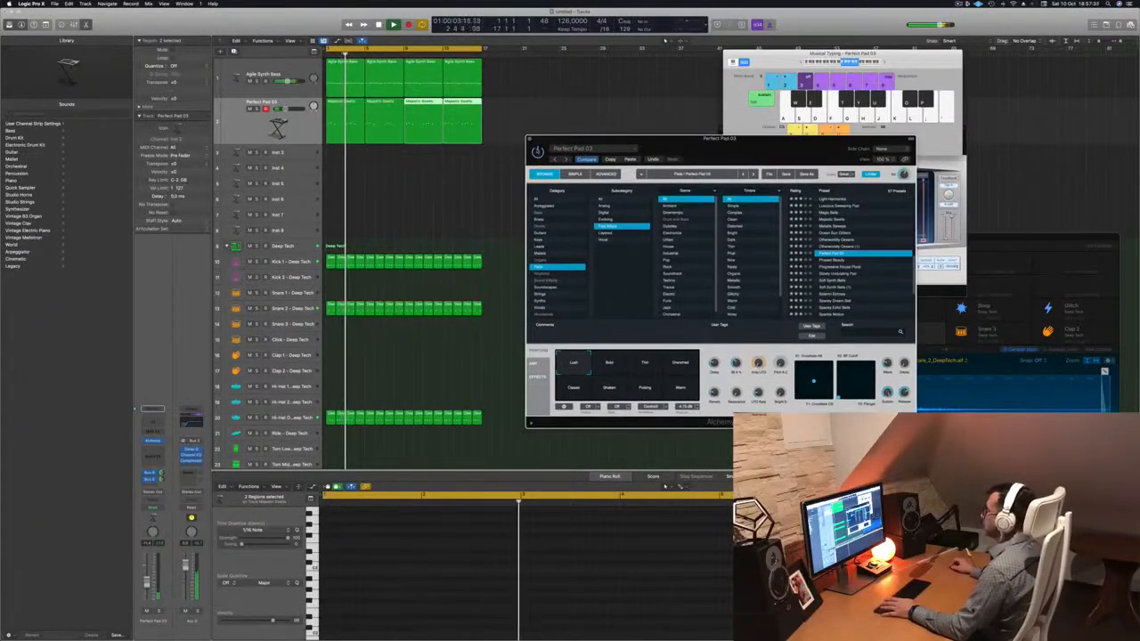
key("super+w")
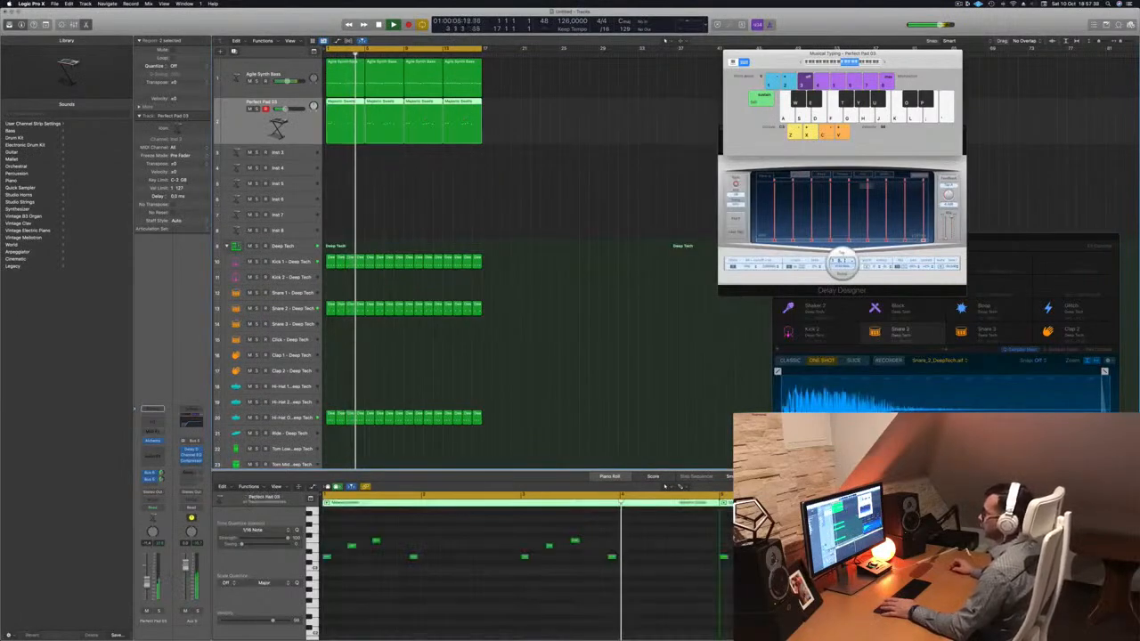
Copy the first four-bar Agile Synth Bass region onto the empty Inst 3 track at bar 1.
left_click(416, 221)
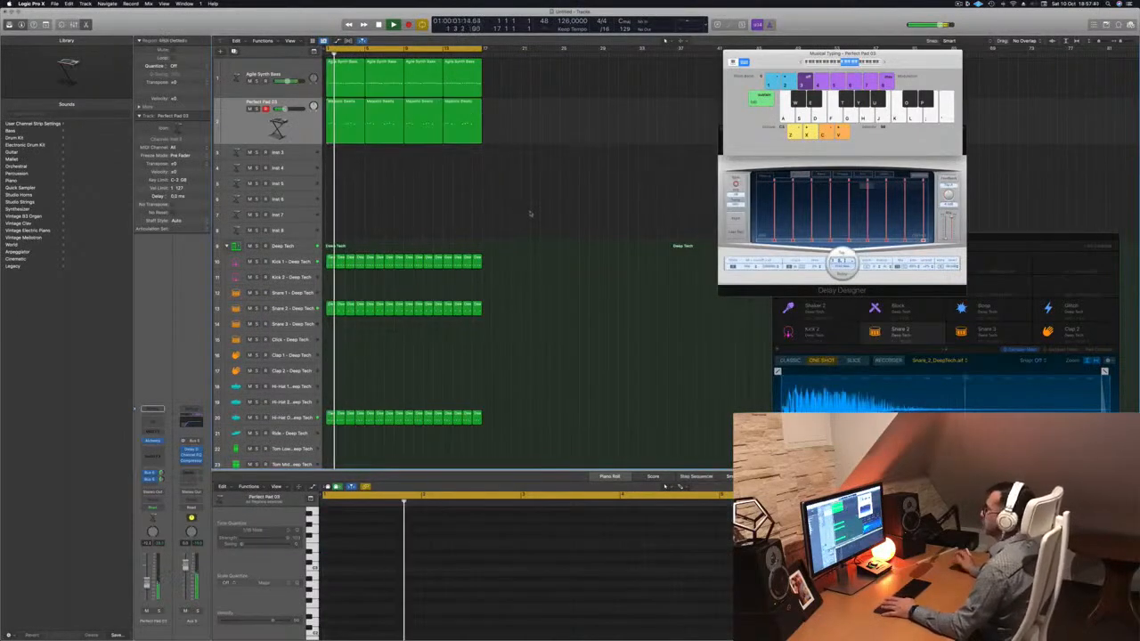
left_click_drag(335, 77, 335, 157)
key("space")
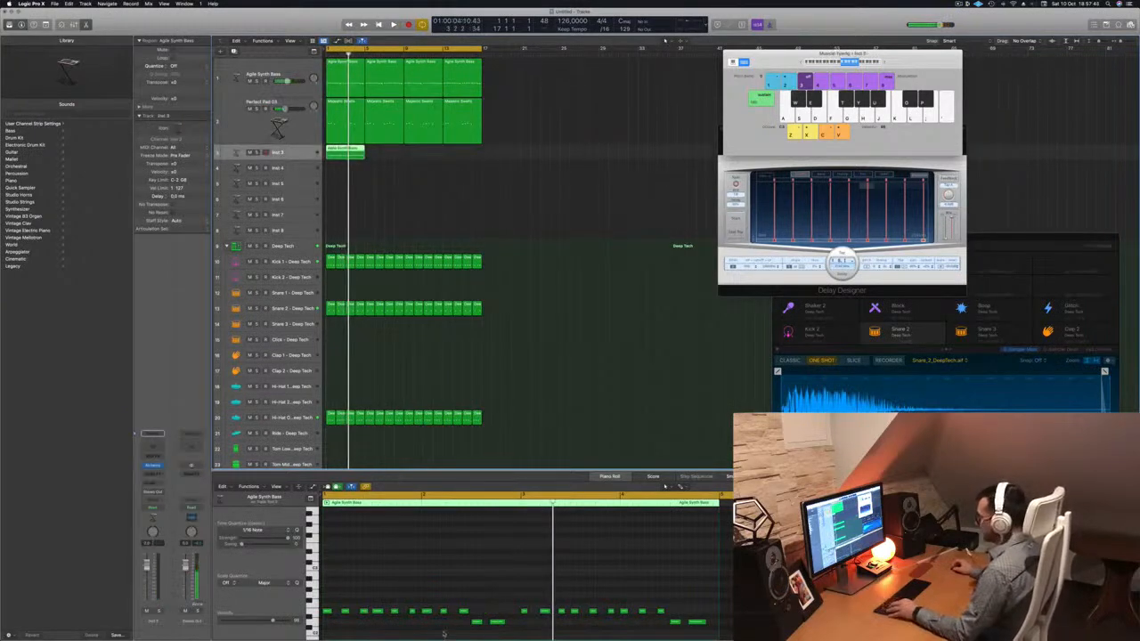
Delete the repeated notes in the copied region, keeping one high and one low note in each two-bar phrase.
scroll(443, 631, "down", 2)
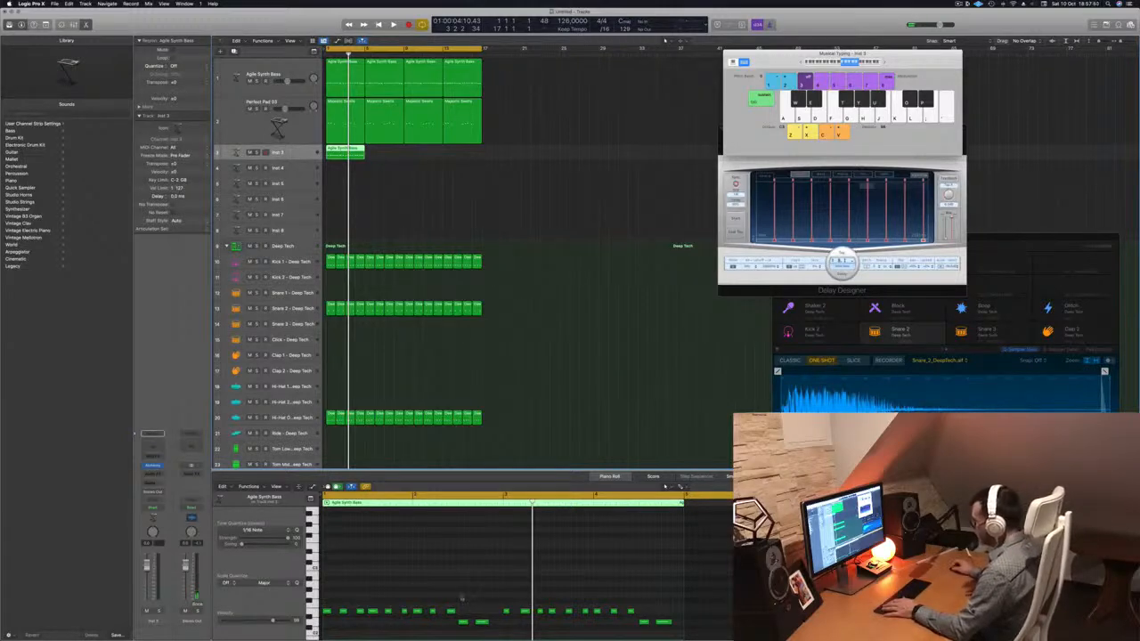
left_click_drag(472, 606, 332, 612)
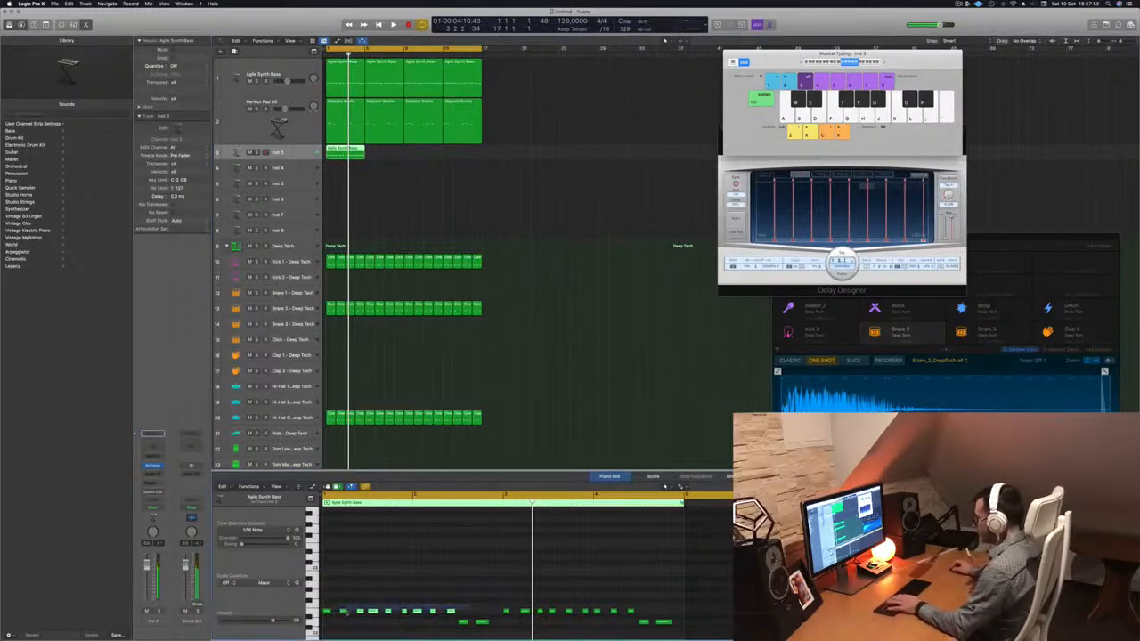
key("Delete")
left_click_drag(656, 597, 527, 614)
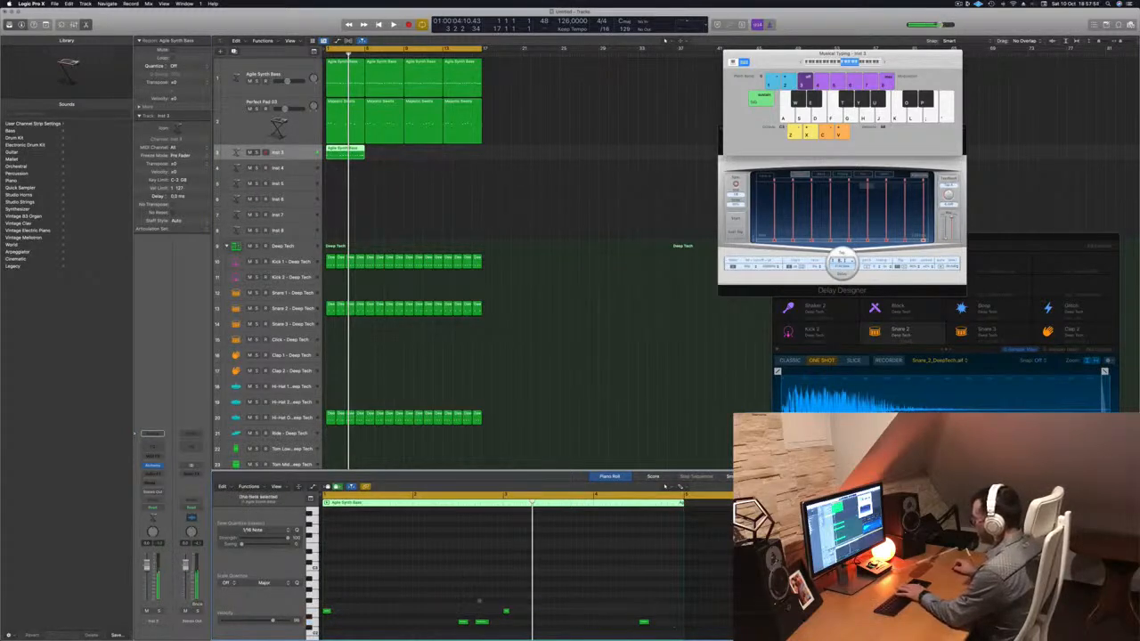
left_click(482, 621)
Lengthen the remaining notes into sustained tones that fill all four bars, and play the result.
left_click_drag(539, 594, 501, 620)
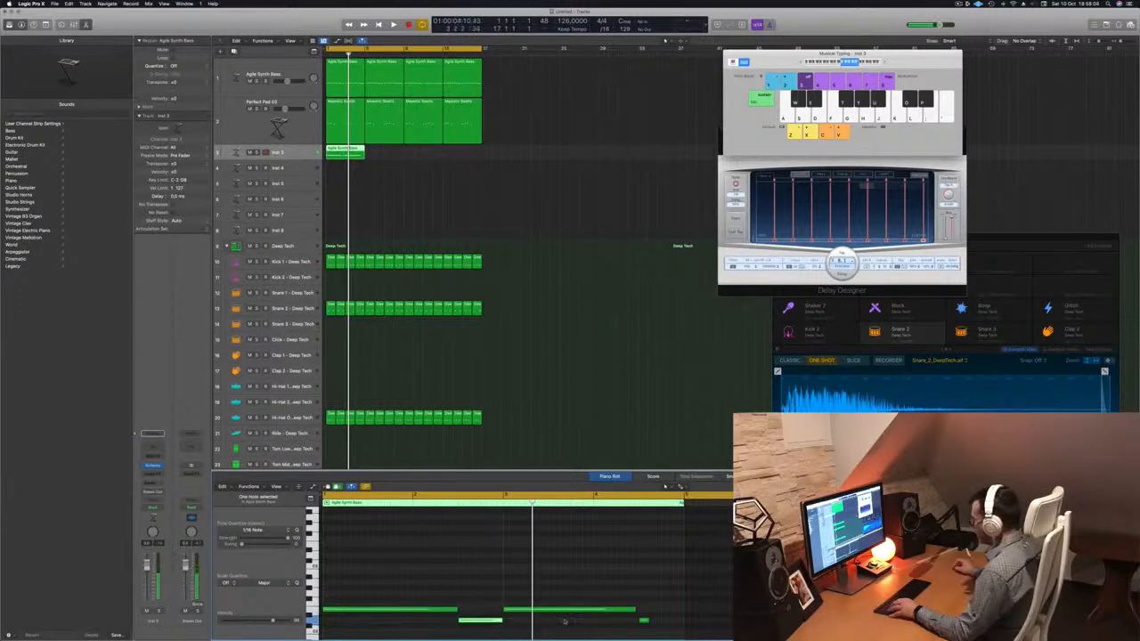
left_click_drag(649, 619, 684, 622)
key("space")
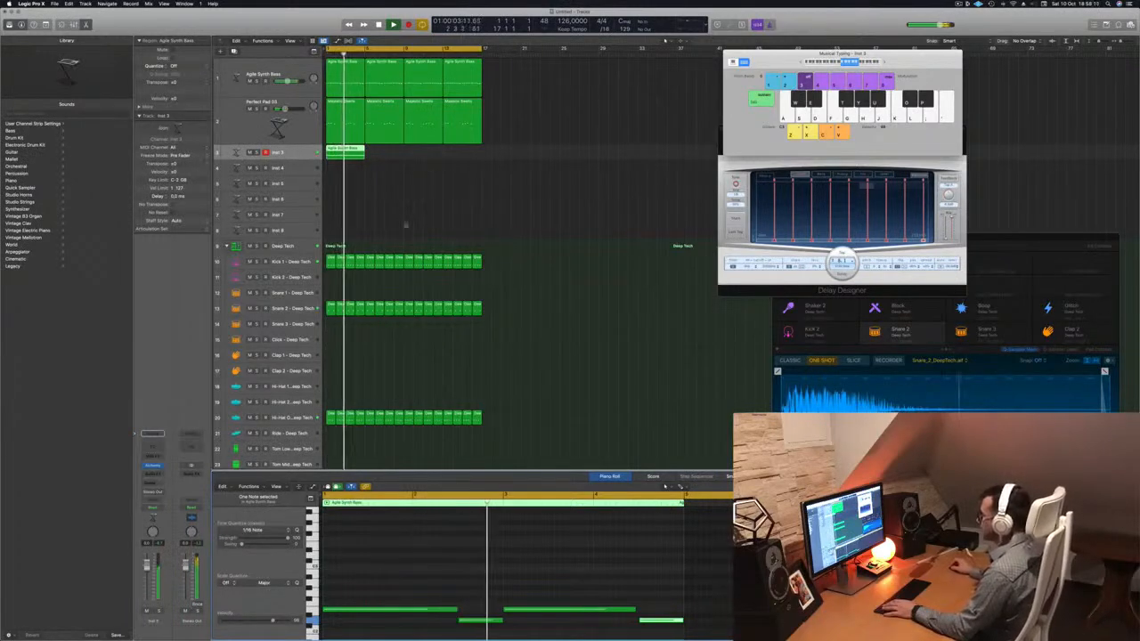
key("space")
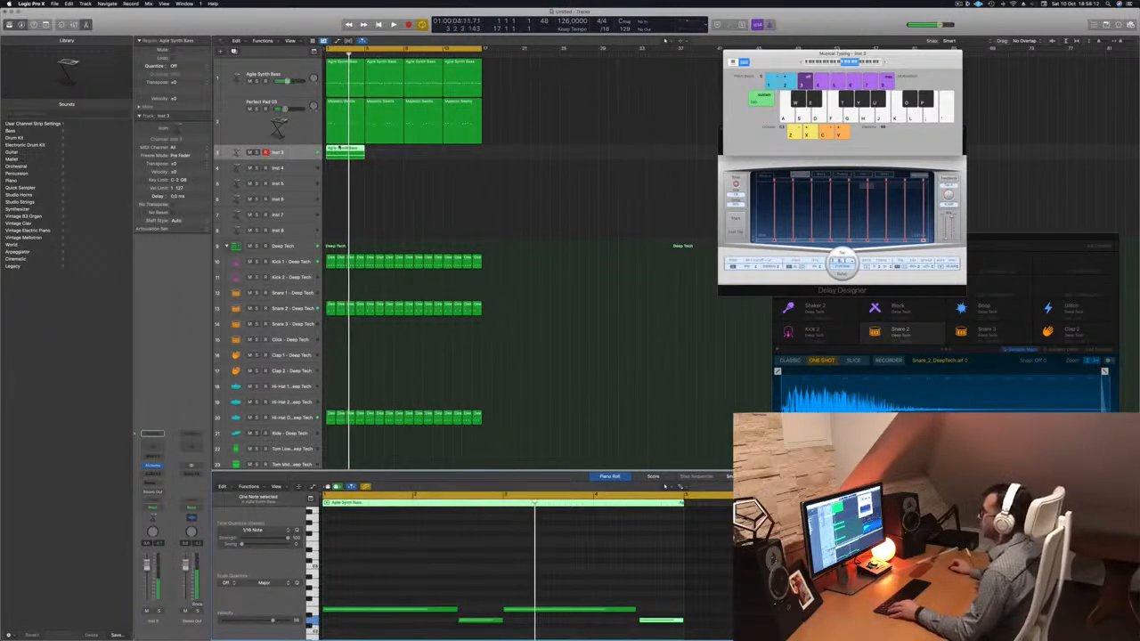
Duplicate all four sustained notes in the Inst 3 region one octave higher.
mouse_move(340, 147)
left_mouse_down()
mouse_move(364, 157)
mouse_move(341, 157)
left_mouse_up()
left_click(390, 535)
key("super+a")
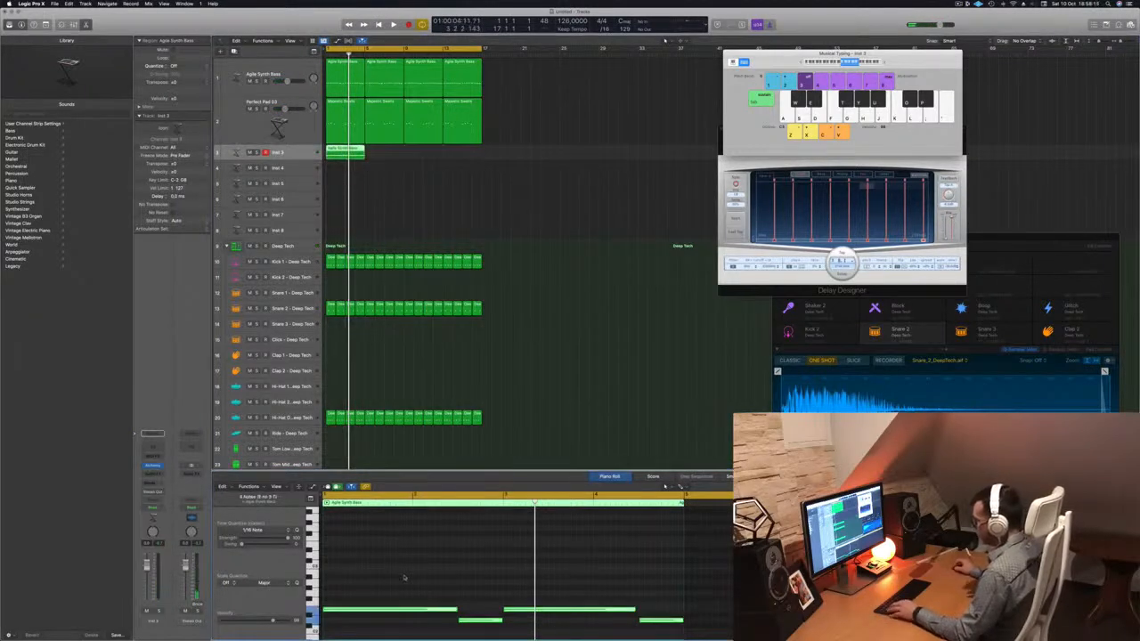
left_click_drag(370, 613, 368, 550)
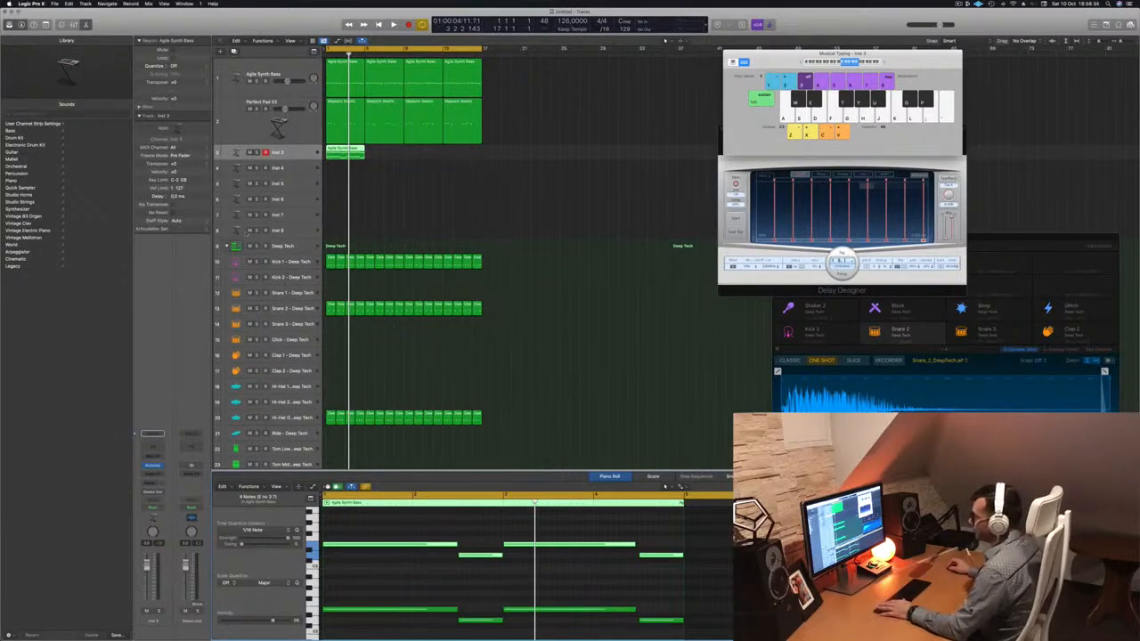
Open Alchemy on the Inst 3 track and load the 1970s Analog Arp preset from the Arpeggiator category.
left_click(153, 465)
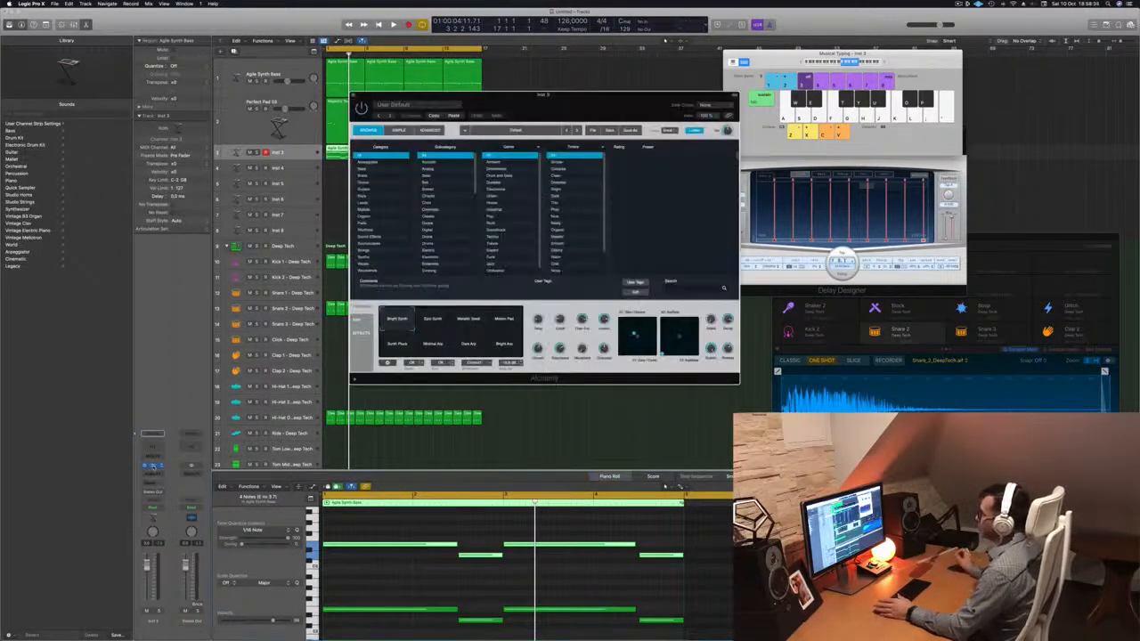
left_click_drag(591, 97, 564, 114)
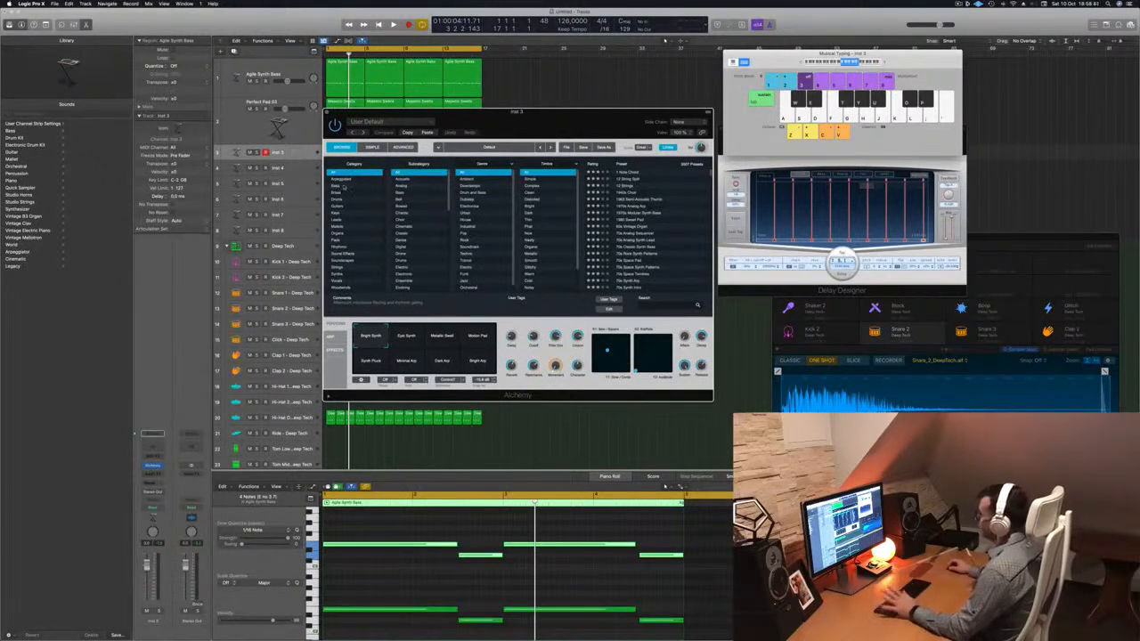
left_click(343, 179)
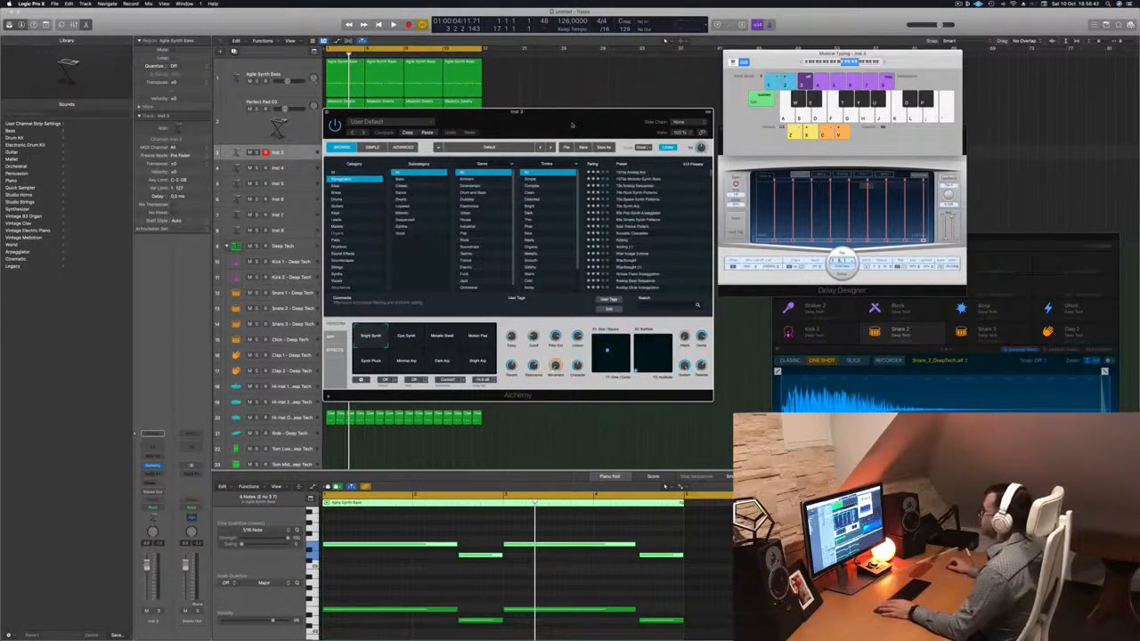
left_click_drag(571, 123, 664, 126)
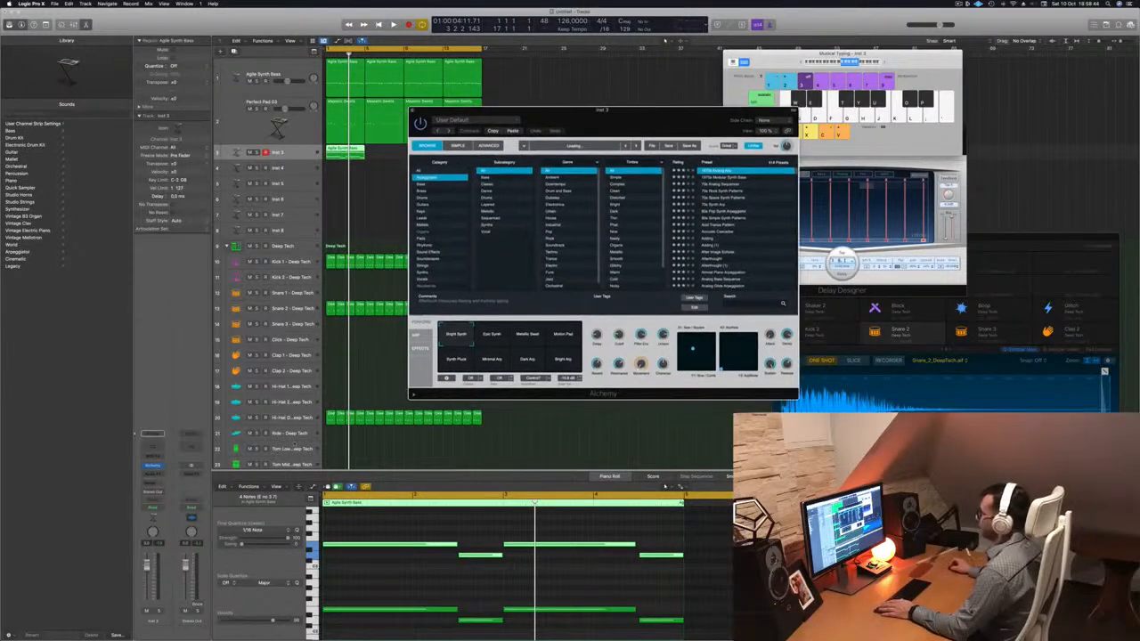
left_click_drag(576, 130, 760, 250)
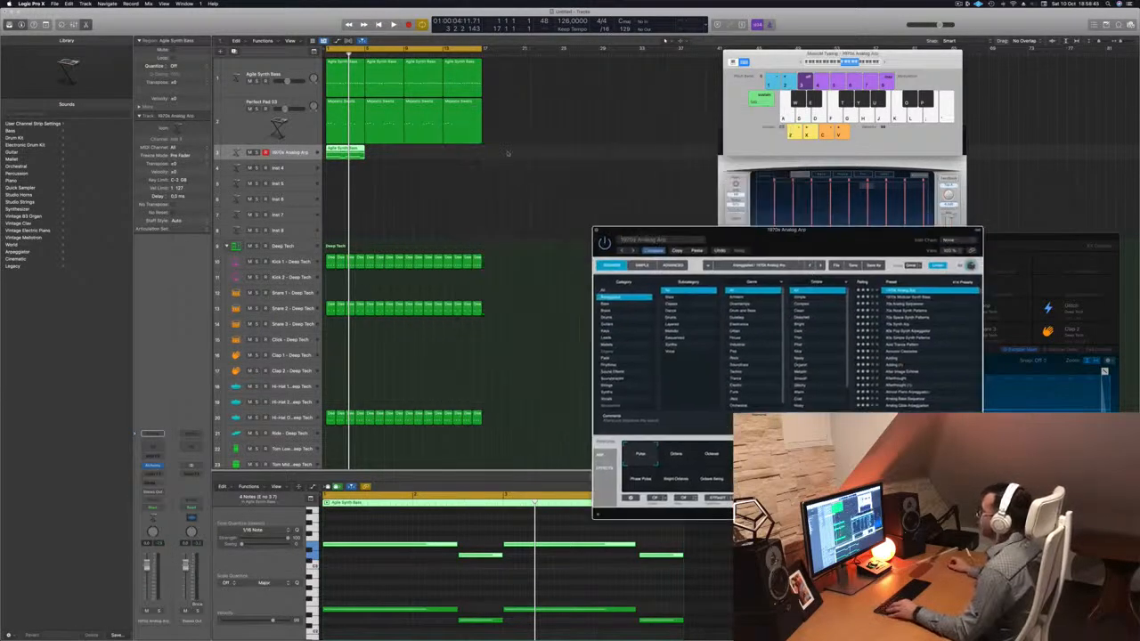
Copy the four-bar arpeggio region along its track until it fills 16 bars, and select all of the track's regions.
left_click_drag(334, 151, 414, 156)
left_click(337, 154, "shift")
left_click_drag(778, 240, 602, 199)
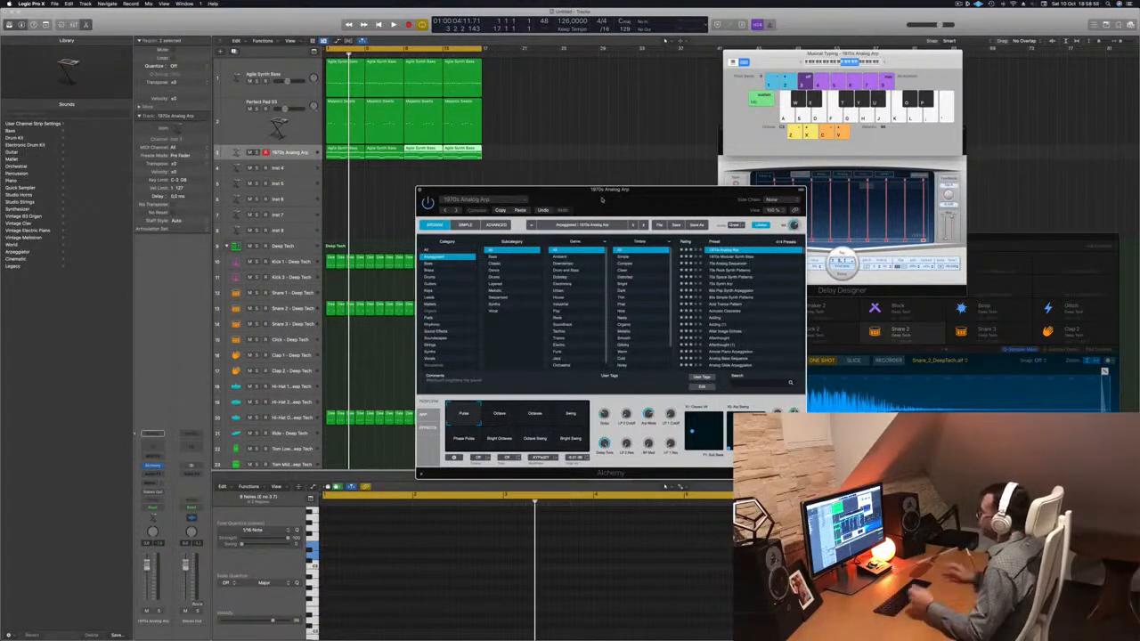
left_click_drag(602, 199, 491, 191)
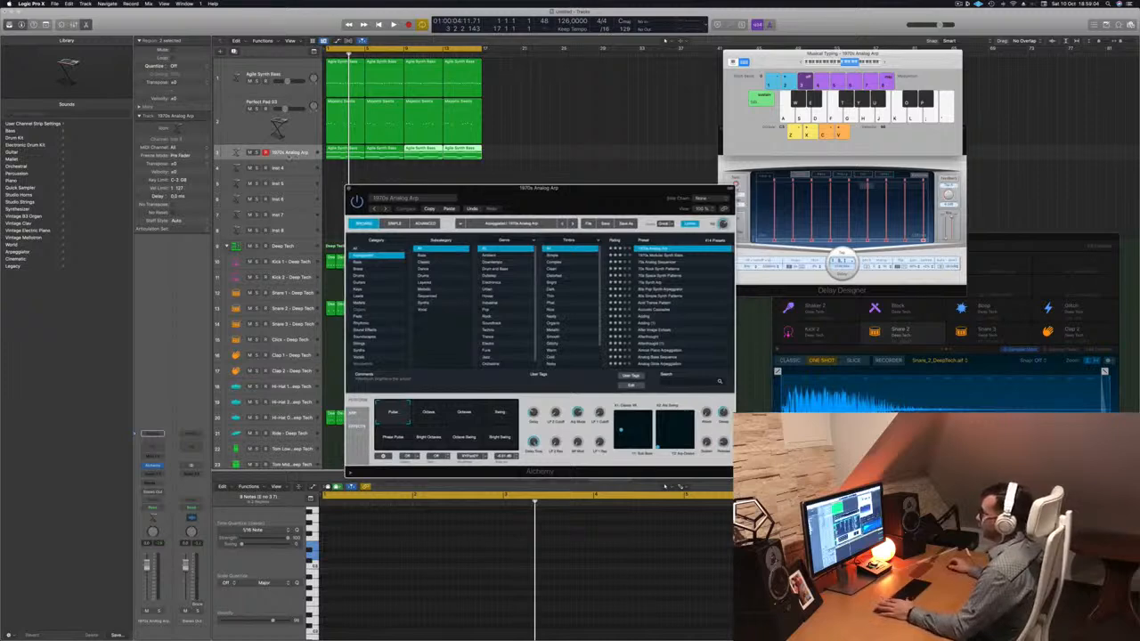
left_click(288, 156)
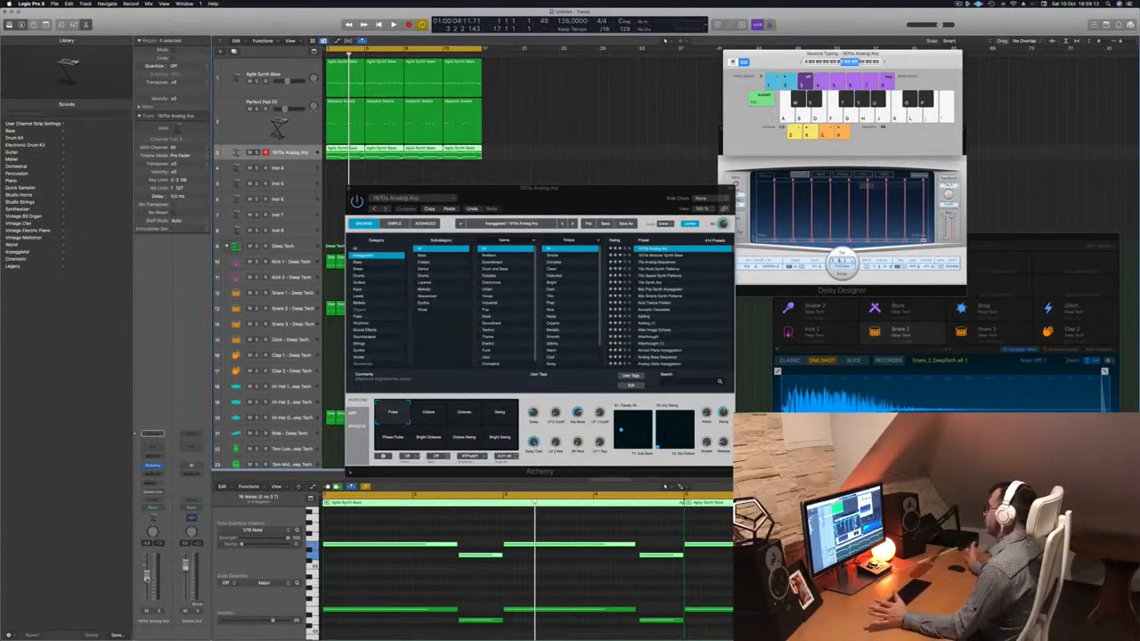
Play the loop from the start and audition every 1970s Analog Arp snapshot, returning to Pulse.
key("Return")
key("space")
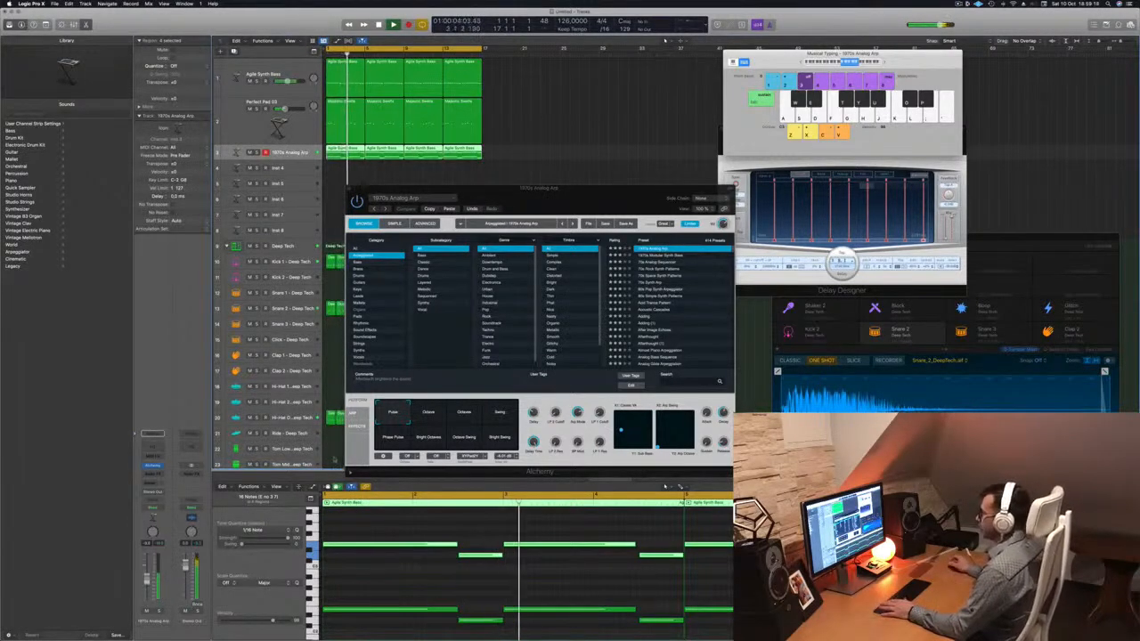
left_click(428, 412)
left_click(464, 413)
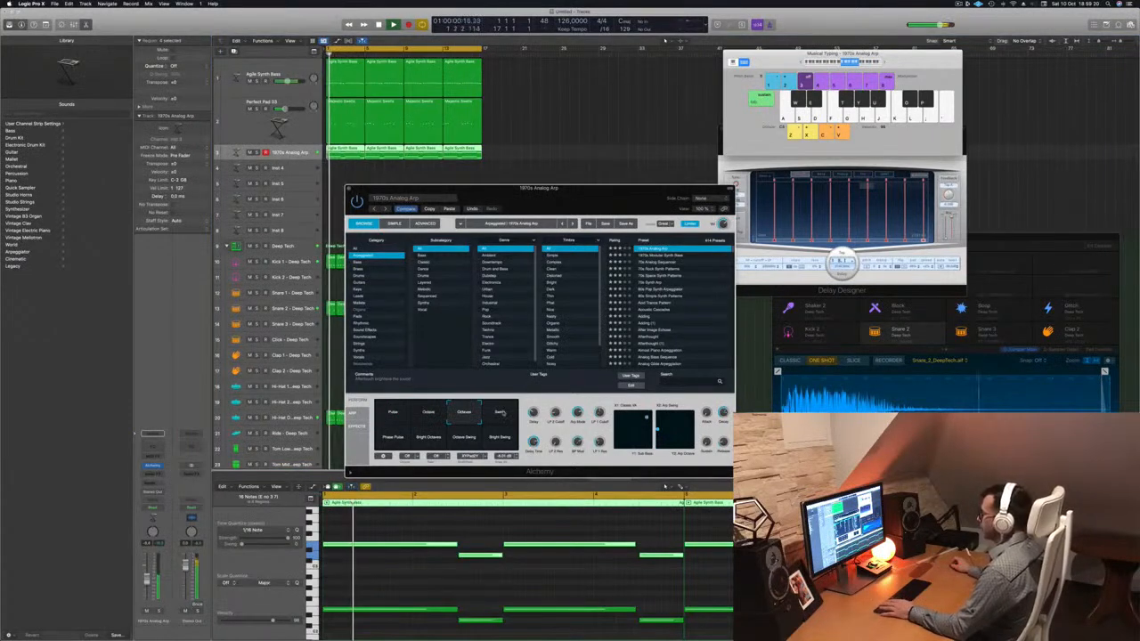
left_click(500, 413)
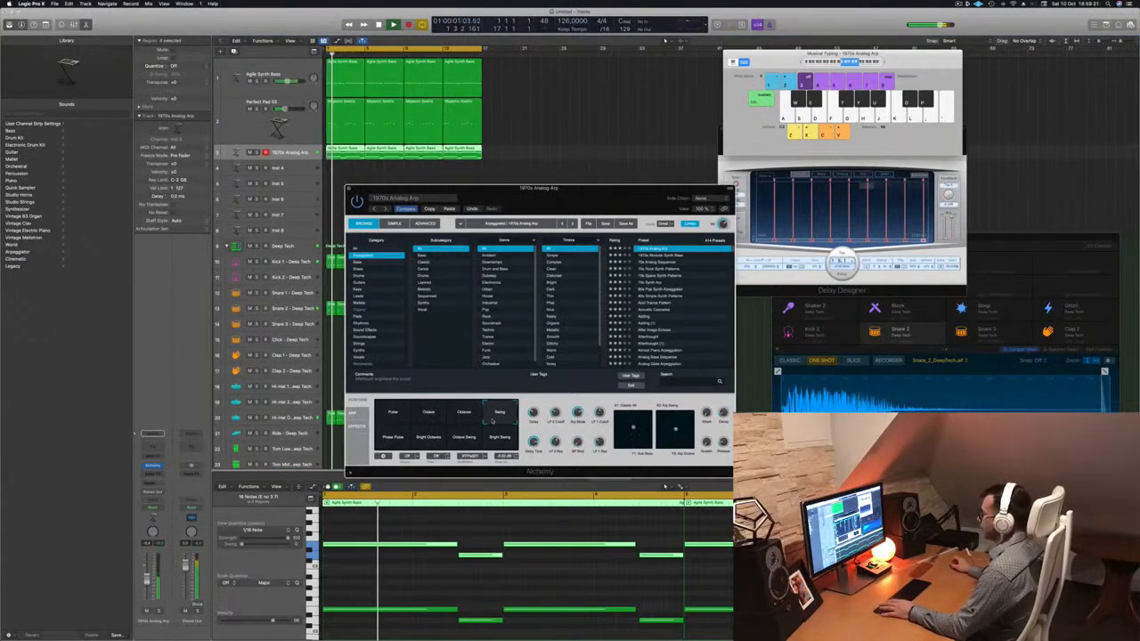
left_click(393, 437)
left_click(429, 438)
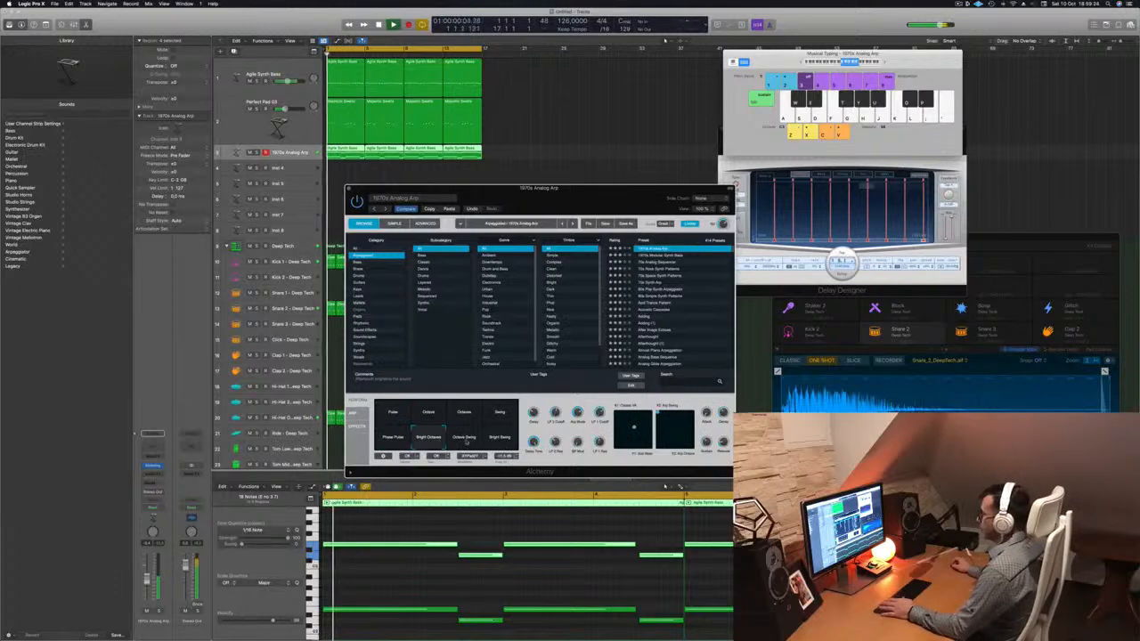
left_click(464, 437)
left_click(500, 437)
left_click(392, 412)
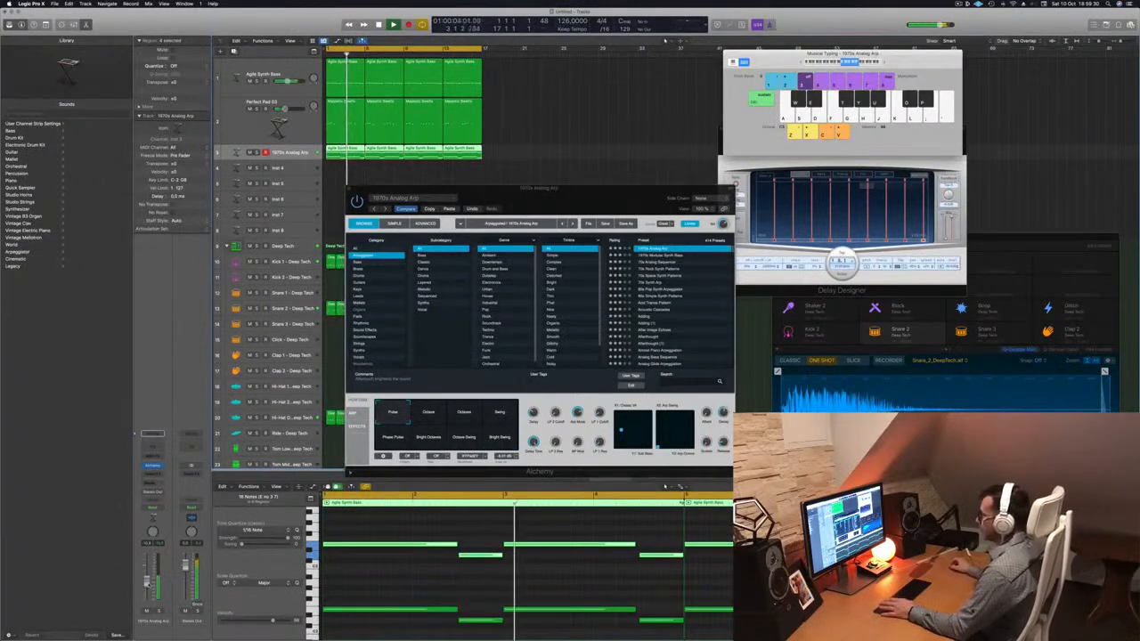
Load the Hammered preset further down the Arpeggiator list and play the loop with it.
left_click_drag(538, 189, 577, 158)
scroll(708, 237, "down", 5)
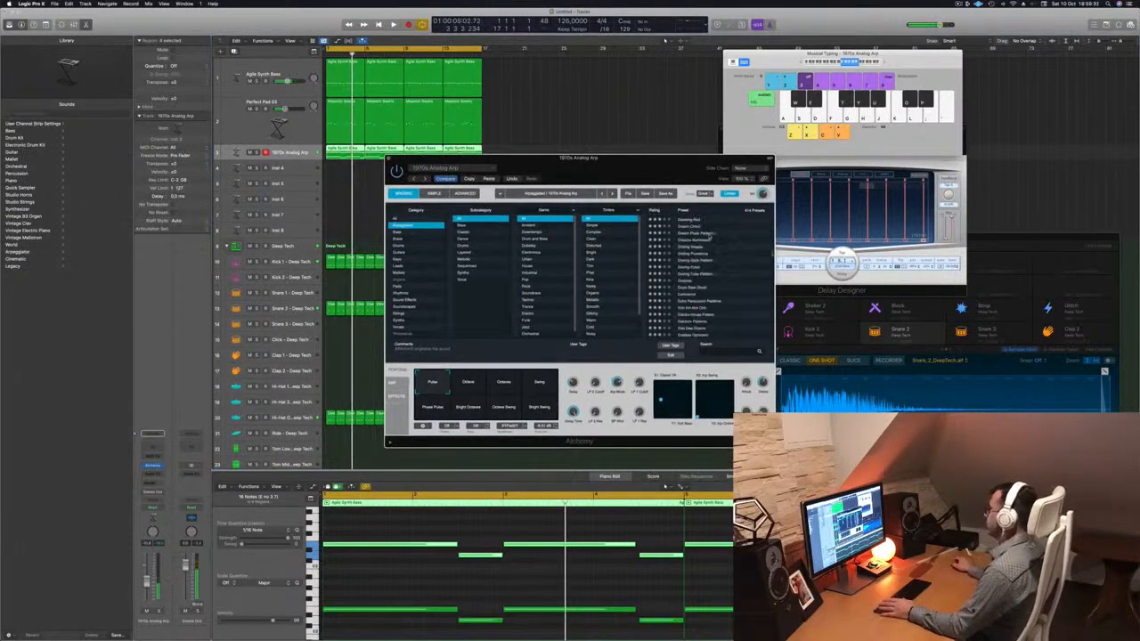
left_click(691, 258)
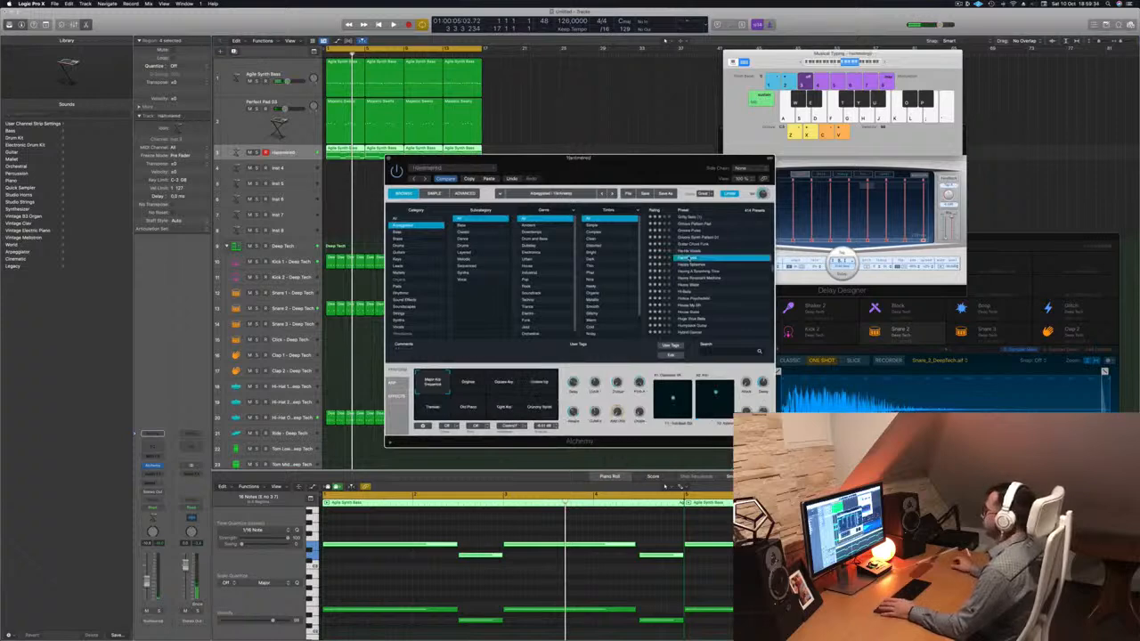
left_click_drag(616, 178, 559, 166)
key("space")
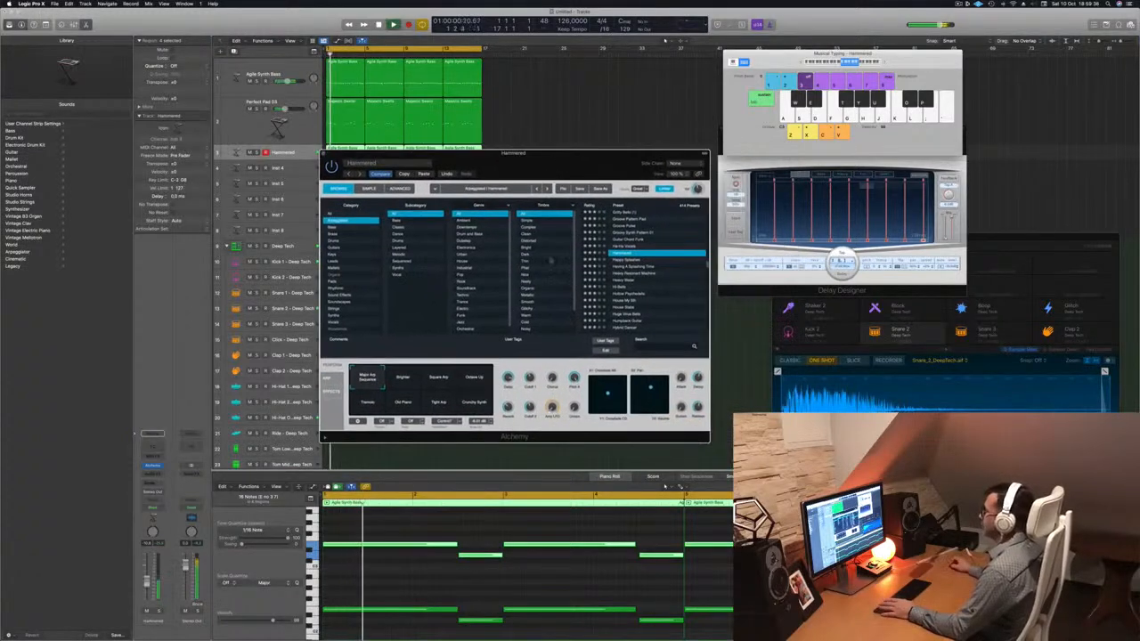
Step through the arpeggiator presets after Hammered over the loop, including Happy Splashes and Heavy Resonant Machine.
key("Down")
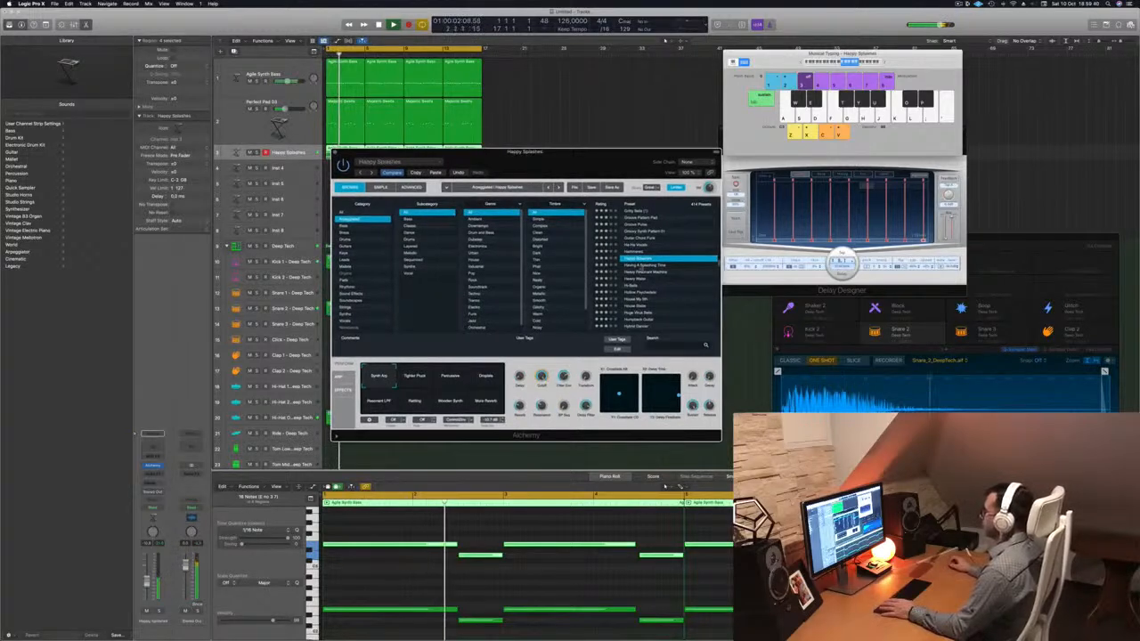
key("Down")
key("Down")
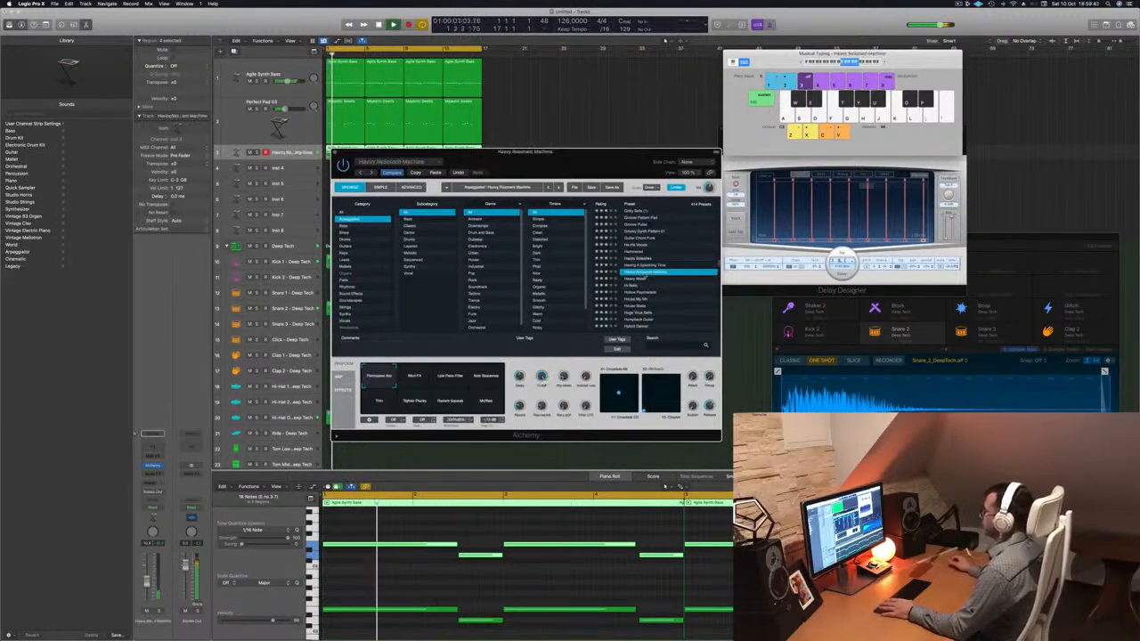
key("Down")
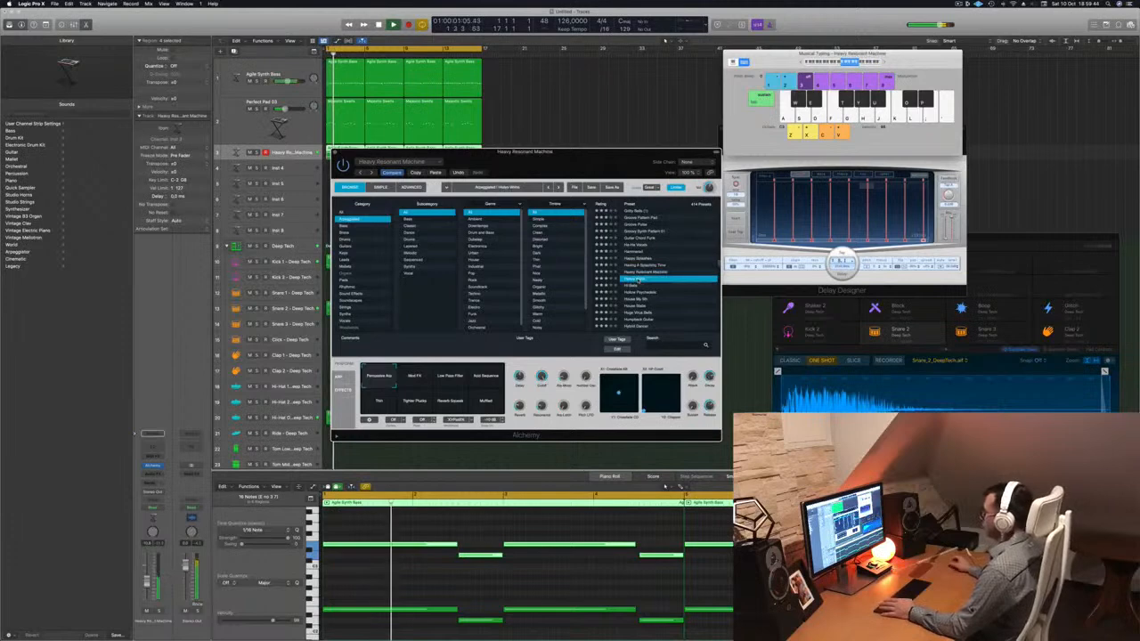
key("Down")
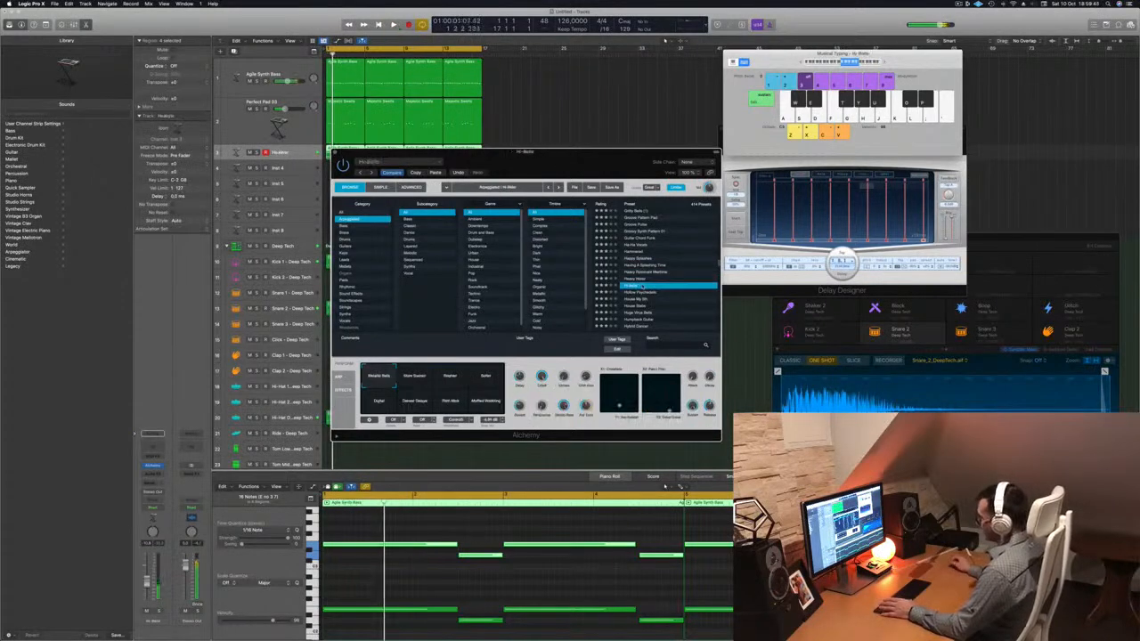
Narrow the Alchemy arpeggiator presets to the Bass subcategory and load Anthemic Arpeggiation over the loop.
scroll(687, 287, "down", 1)
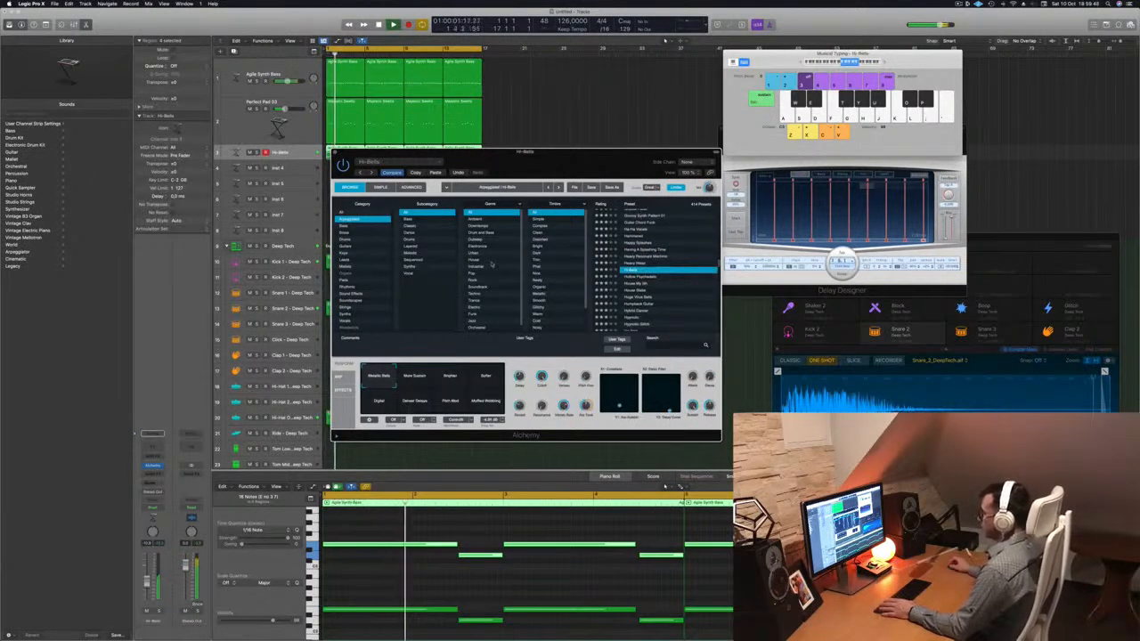
left_click(425, 218)
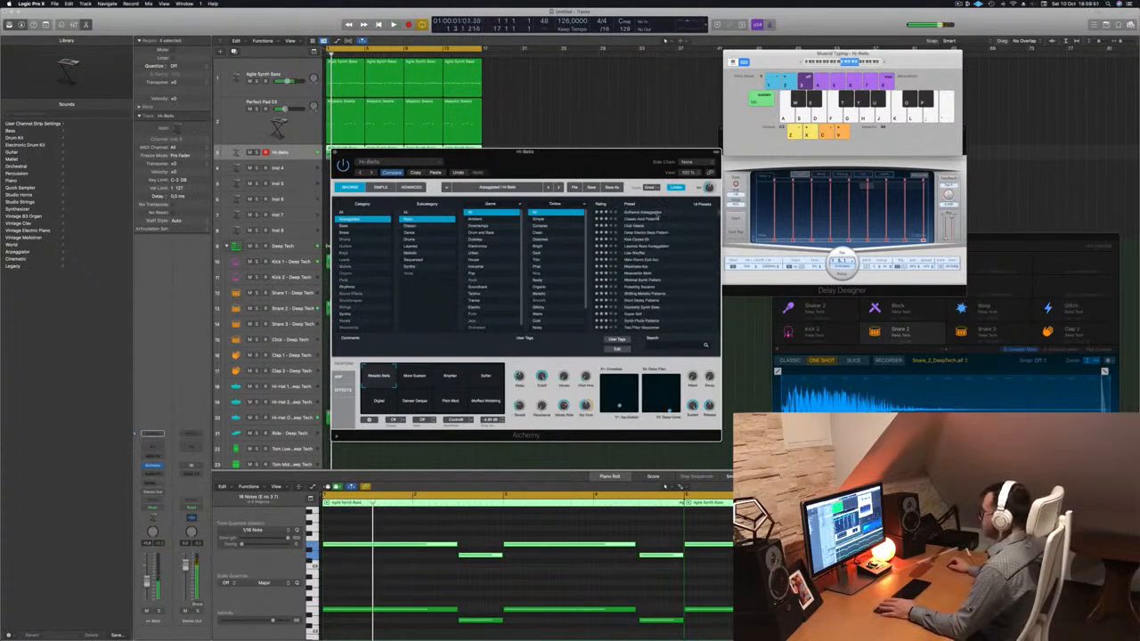
left_click(656, 212)
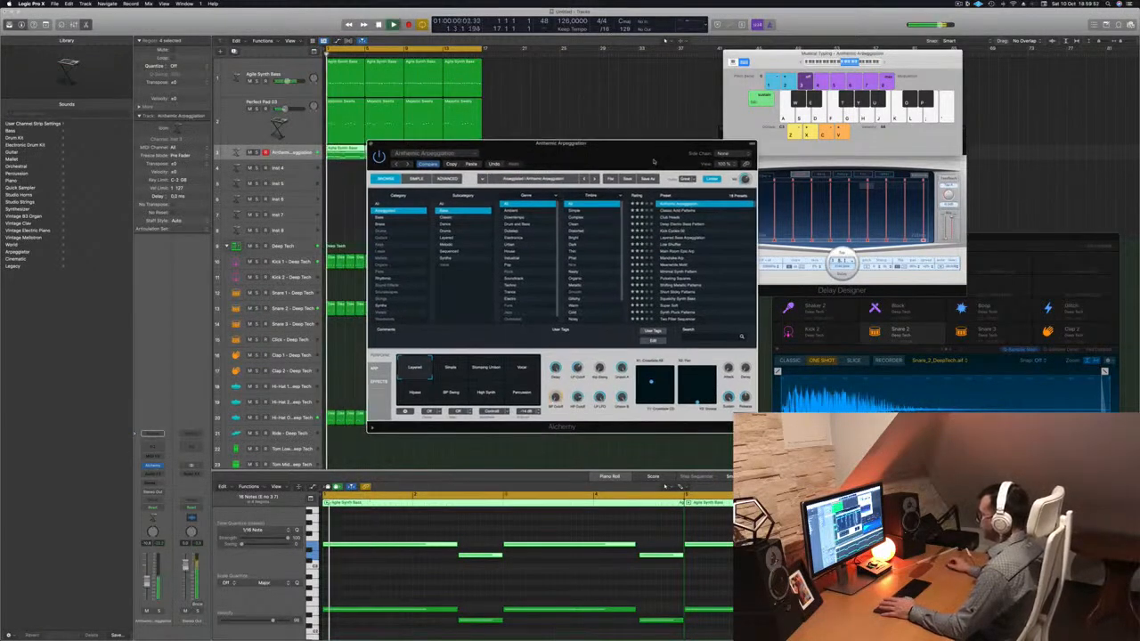
Audition the Bass arpeggiator presets one by one from Classic Acid Patterns through Low Shuffler, restarting the loop on Low Shuffler.
left_click(702, 217)
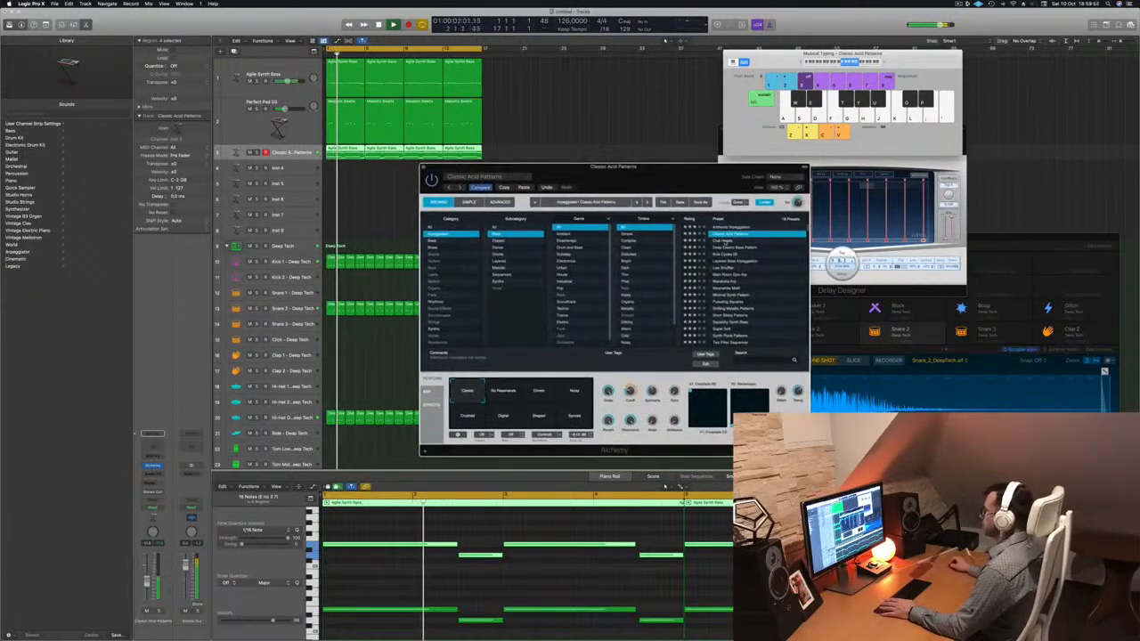
left_click(723, 241)
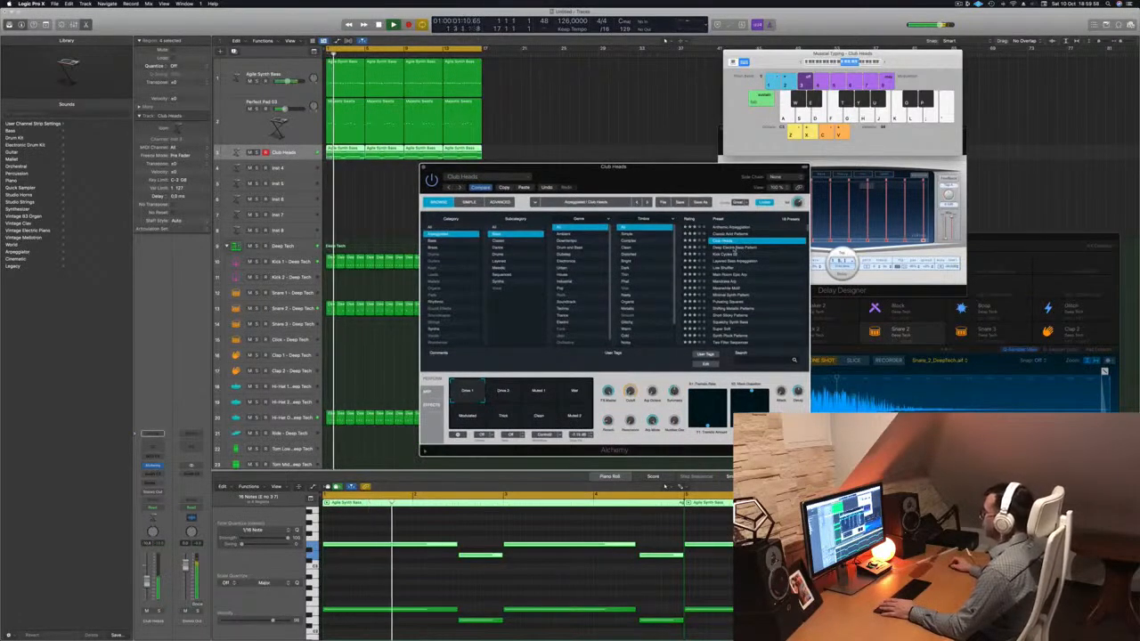
left_click(723, 247)
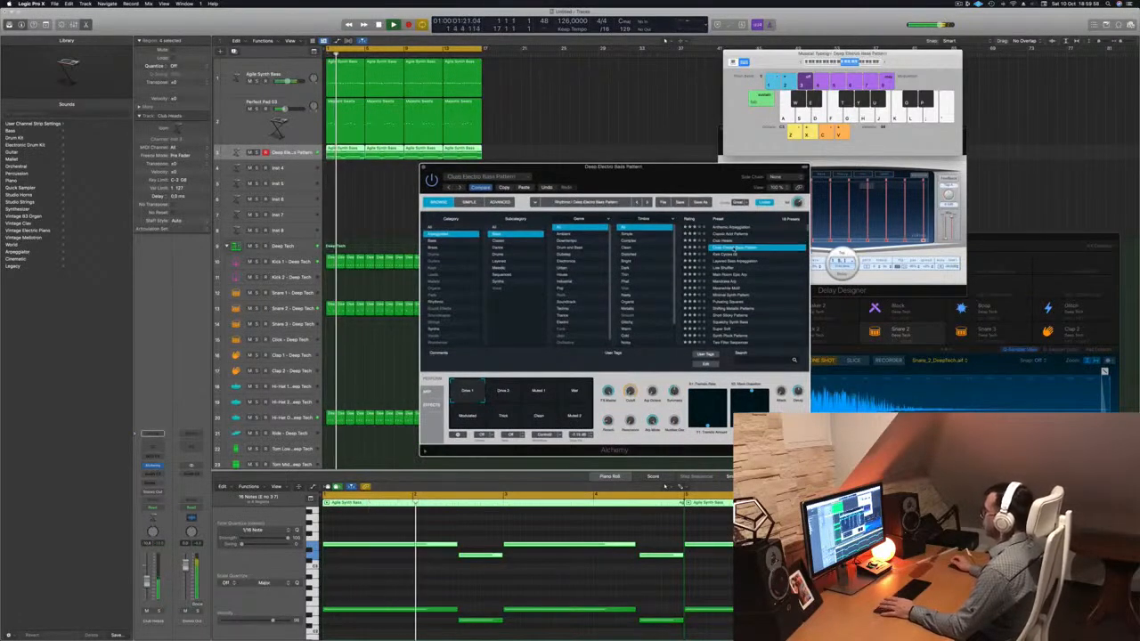
left_click(723, 254)
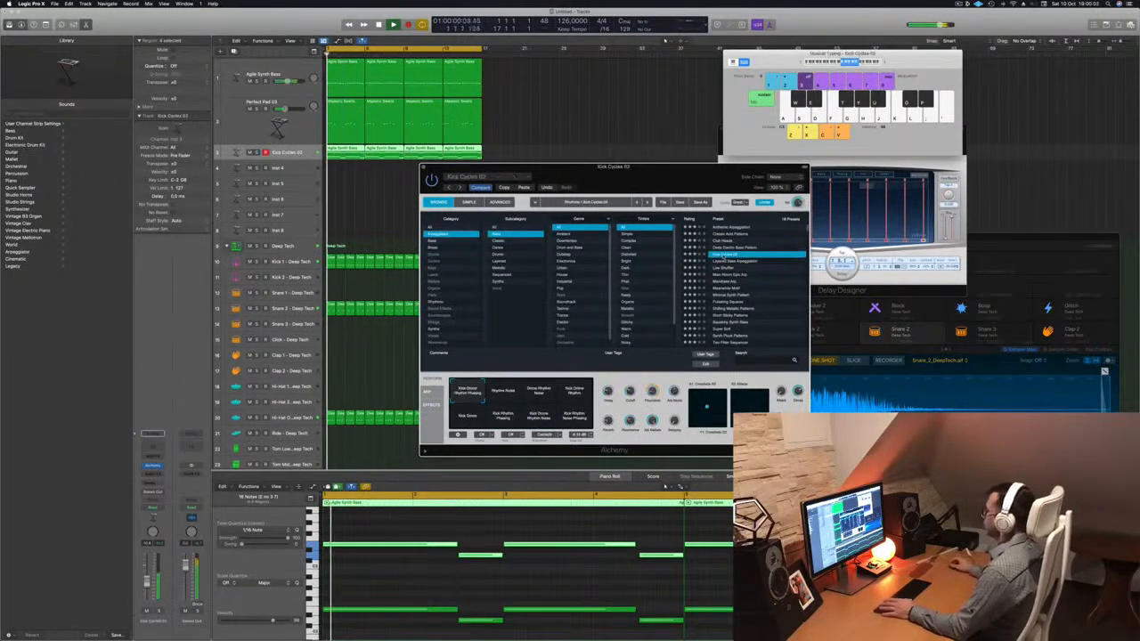
left_click(727, 262)
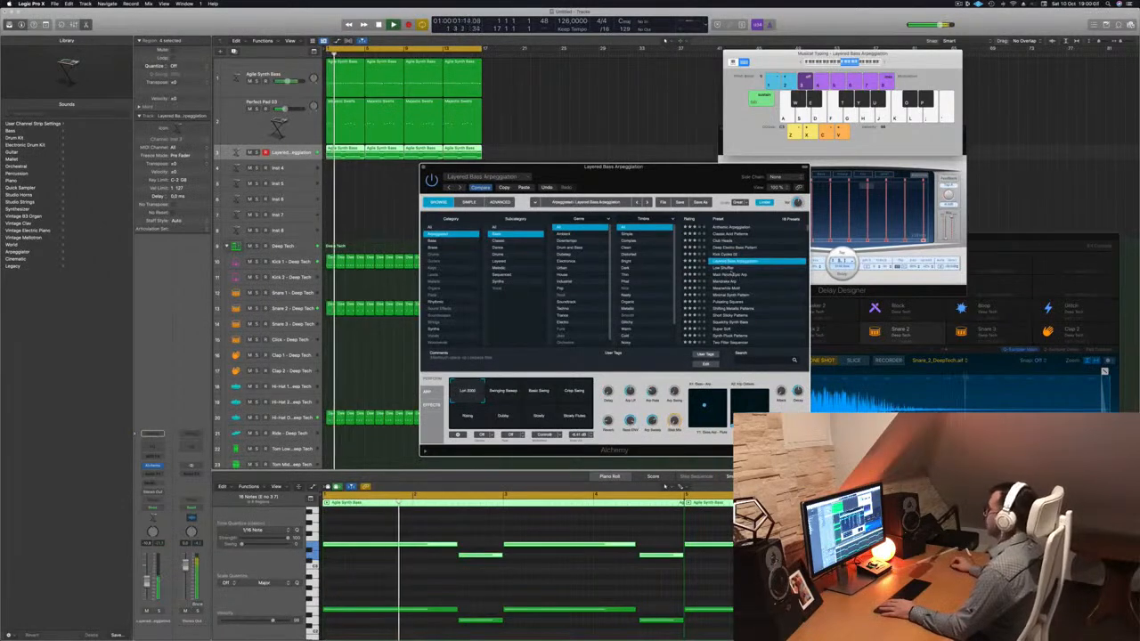
left_click(727, 269)
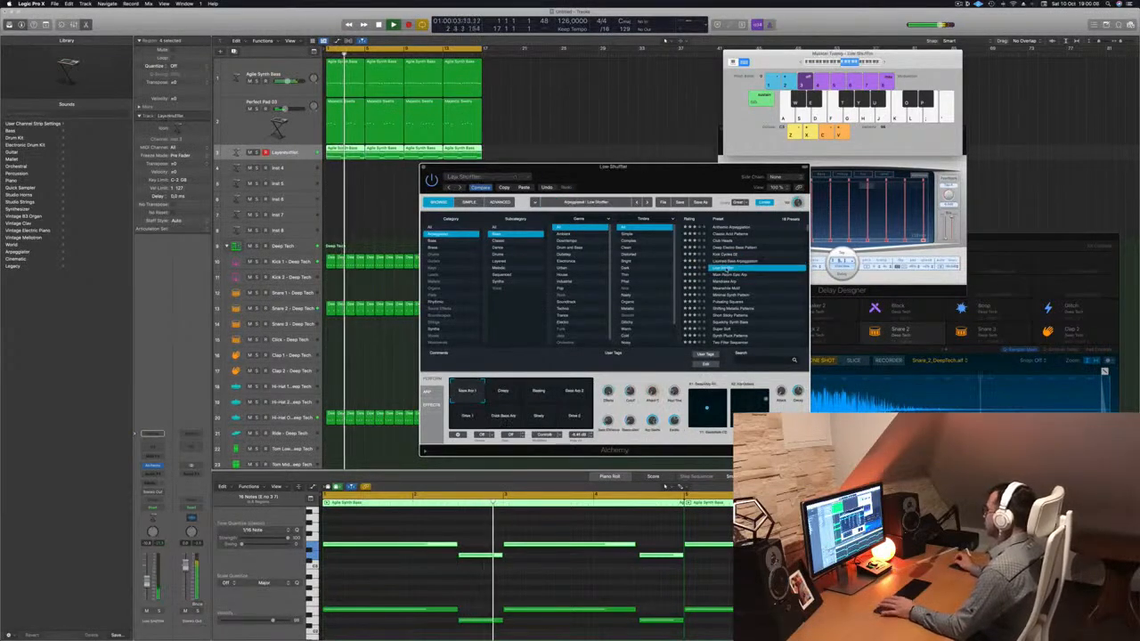
key("Return")
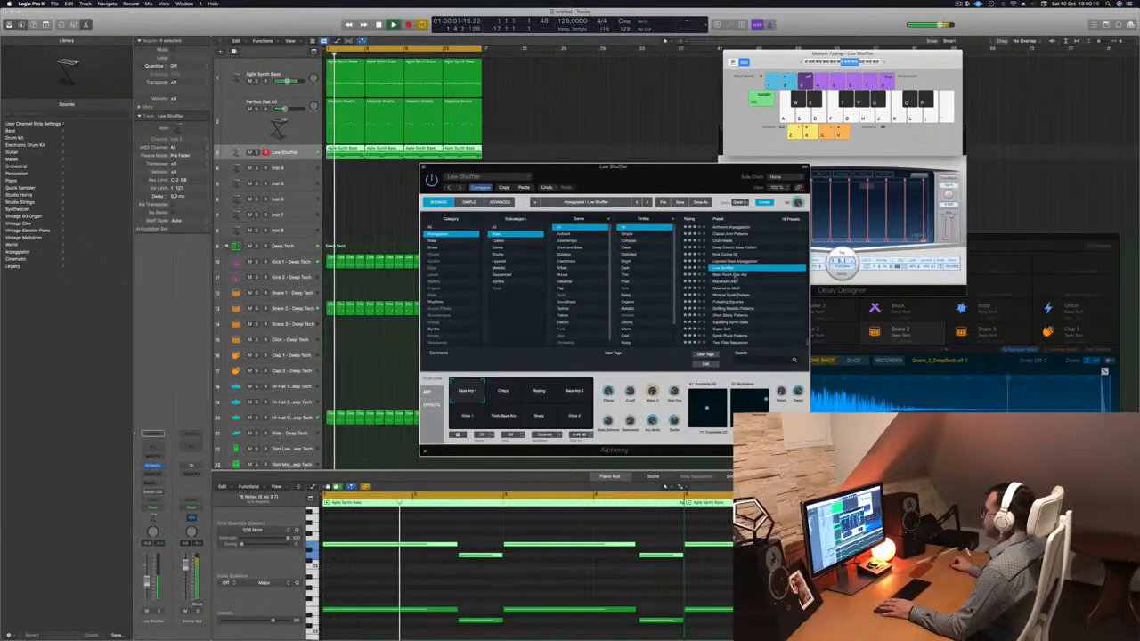
Shift the Alchemy window up, solo the Low Shuffler track to hear it alone, clear the solo and stop playback.
left_click_drag(658, 178, 649, 150)
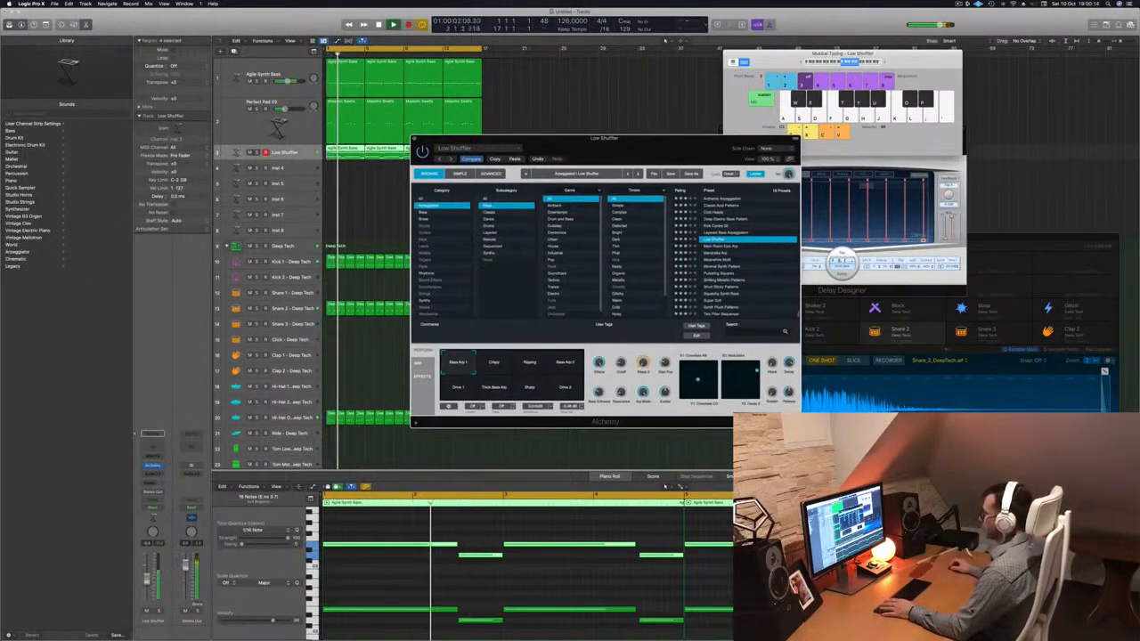
left_click(162, 618)
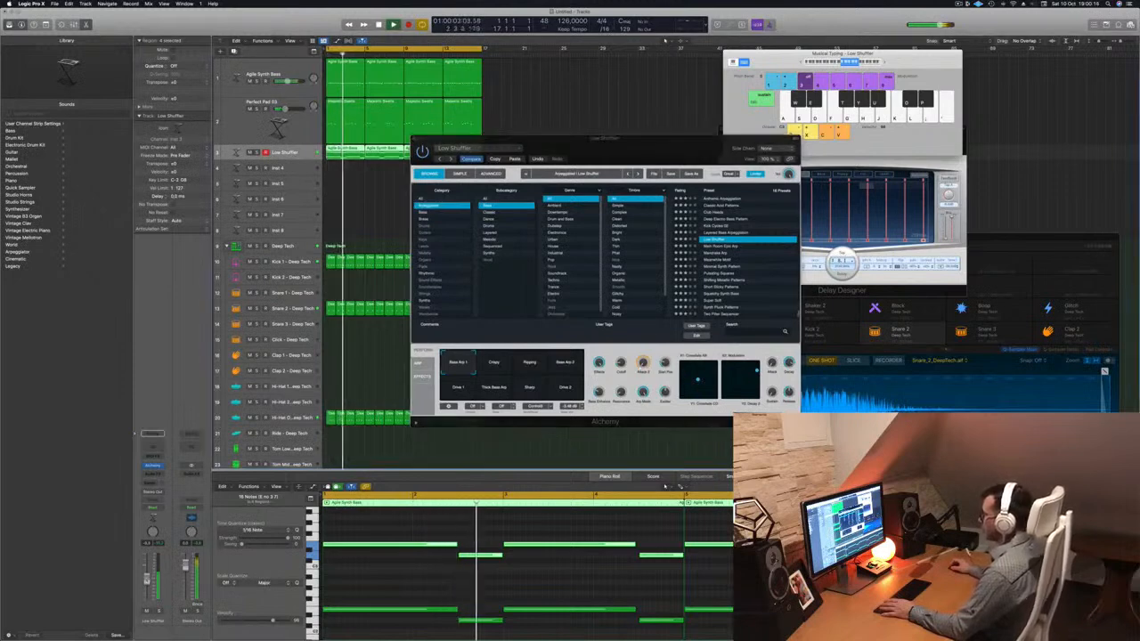
left_click(159, 613)
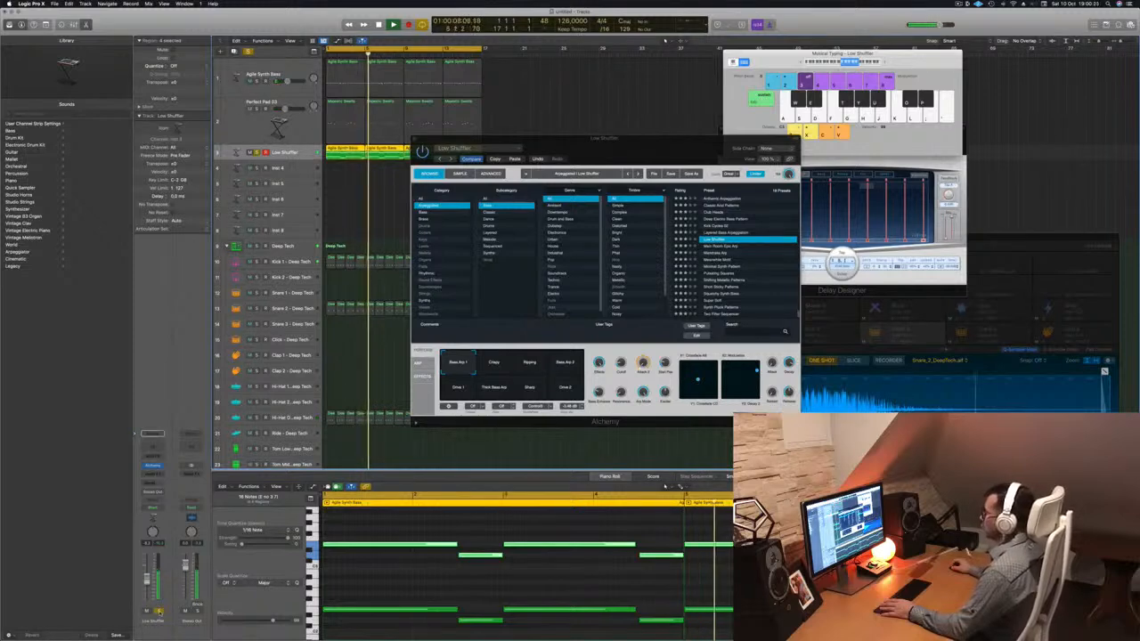
left_click(159, 612)
key("space")
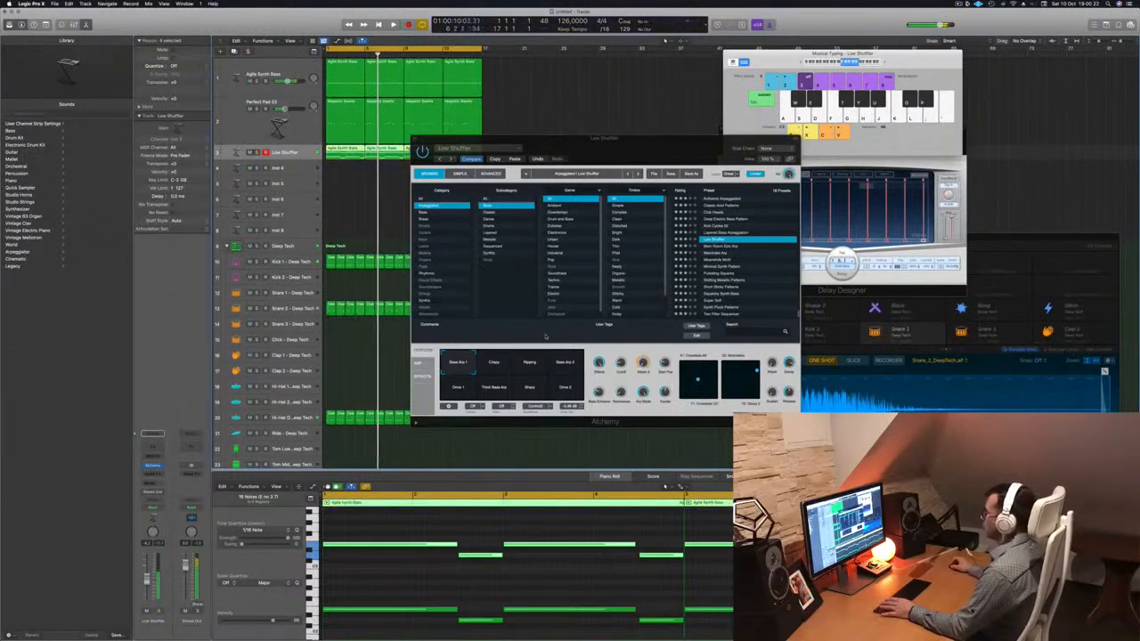
Replay the loop in short bursts while trying the Cutoff control of the Low Shuffler preset.
key("space")
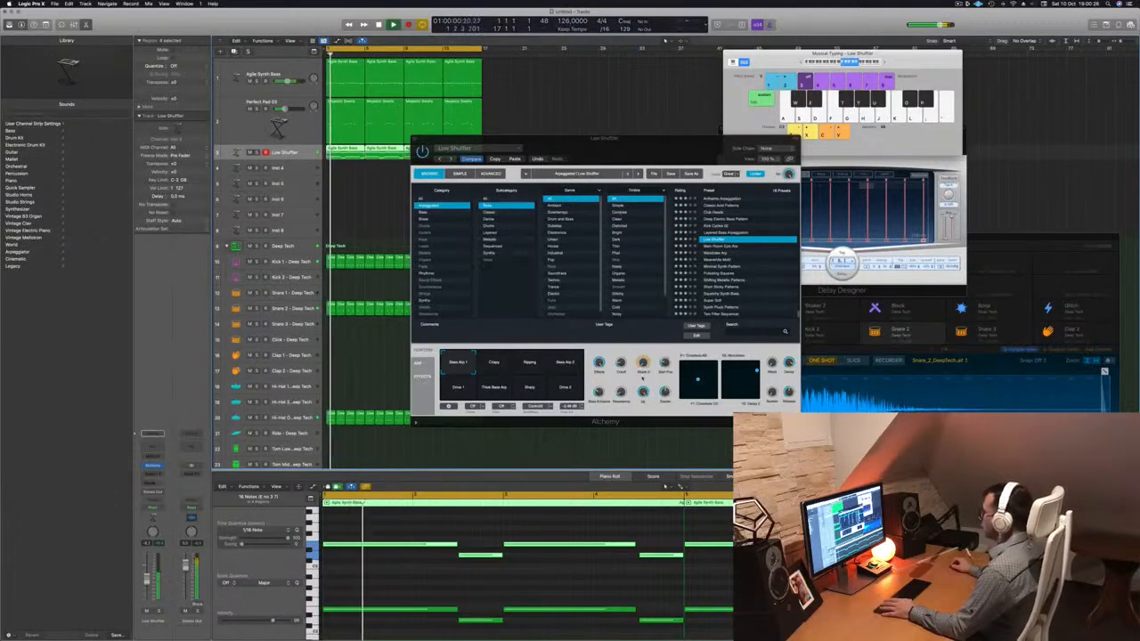
key("space")
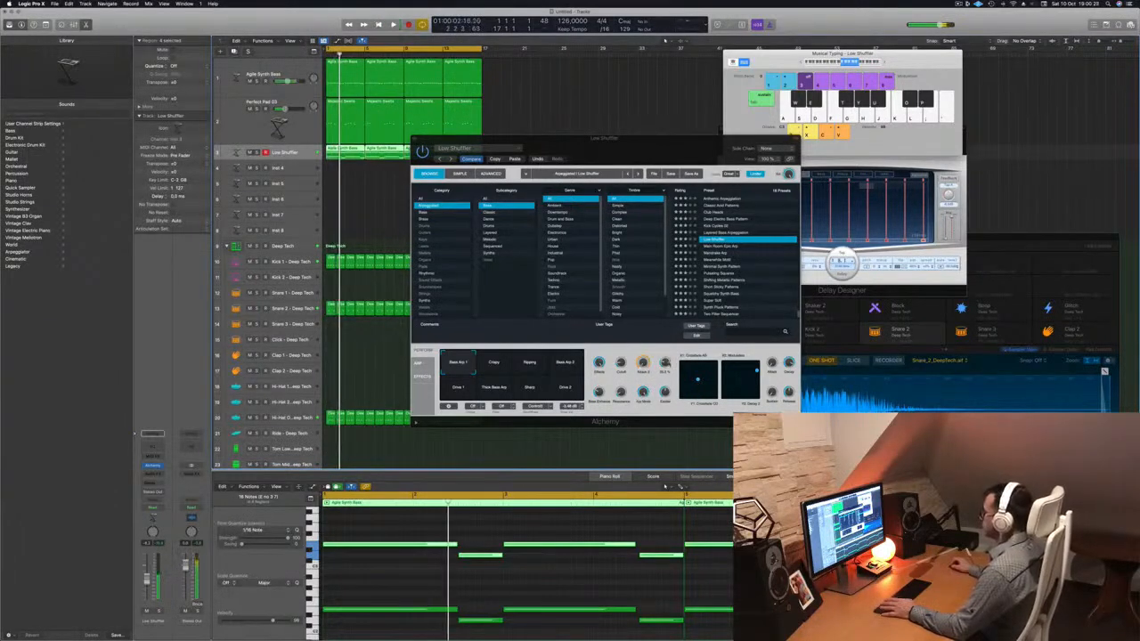
left_click(629, 361)
key("space")
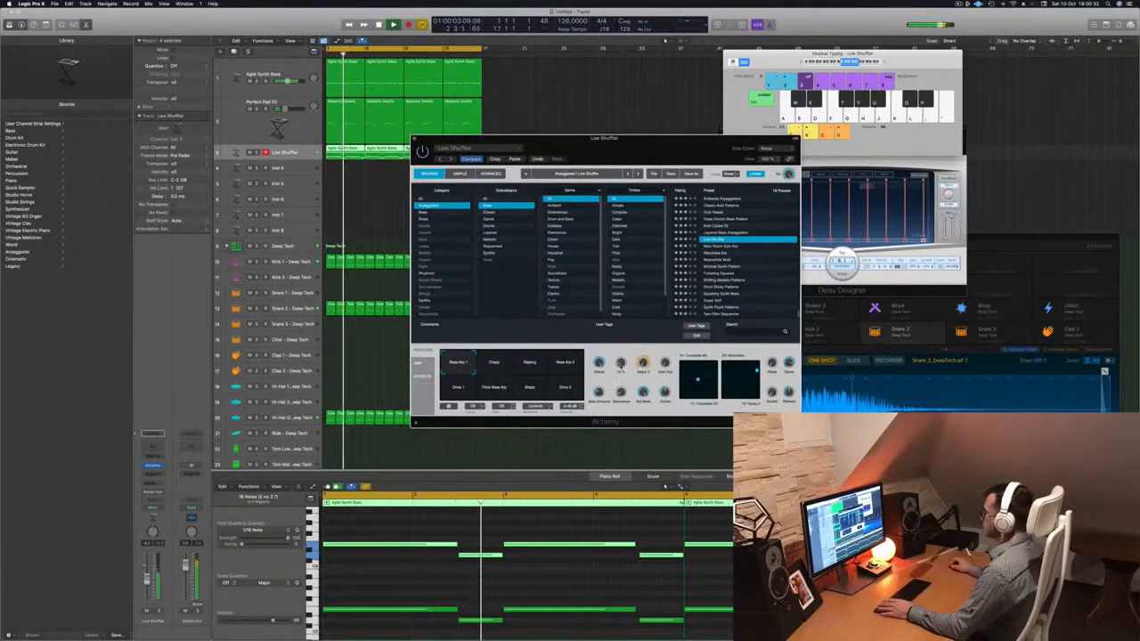
key("space")
Audition Low Shuffler's Crispy, Ripping and Bass Arp 2 snapshots over the loop.
left_click(497, 368)
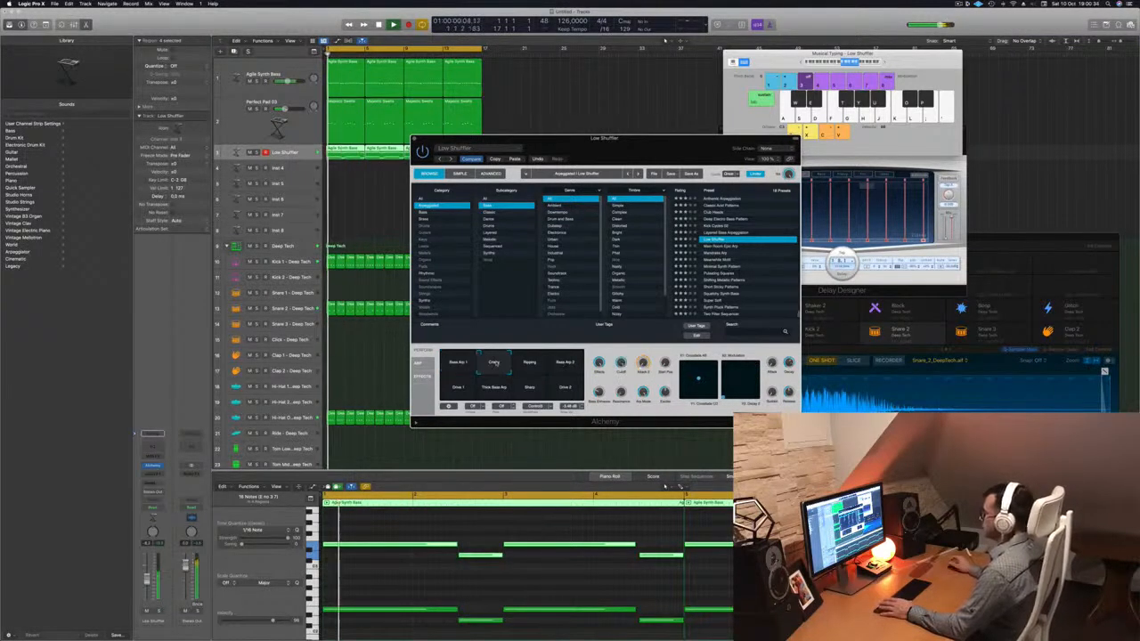
left_click(531, 367)
key("space")
key("space")
left_click(567, 362)
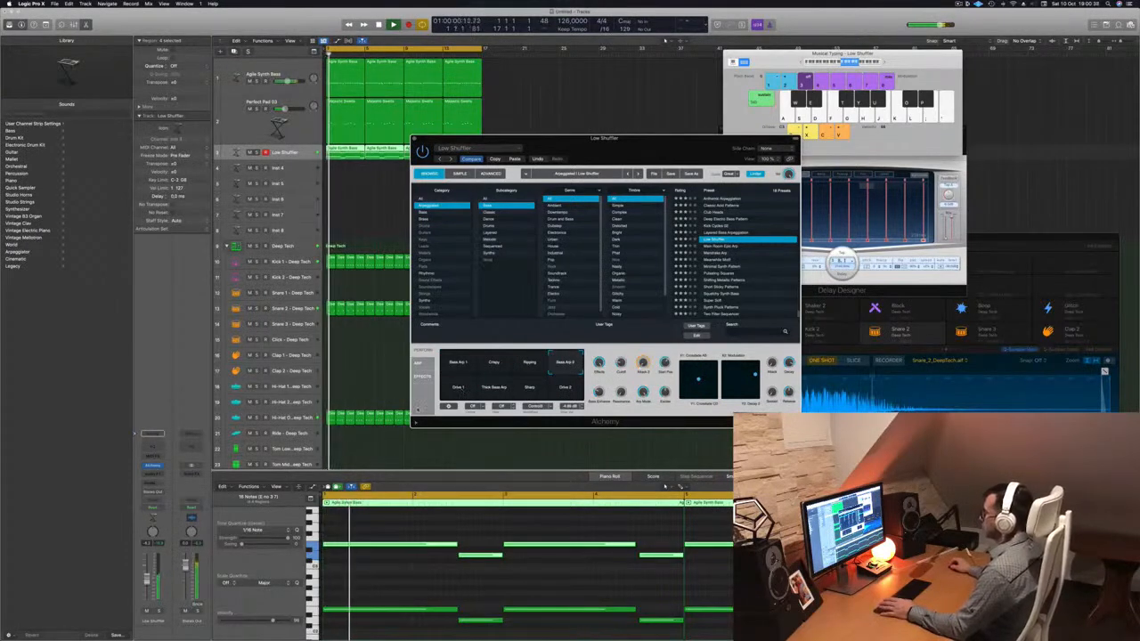
Solo the Low Shuffler track with the Bass Arp 2 snapshot, clear the solo and restart the loop.
left_click(158, 611)
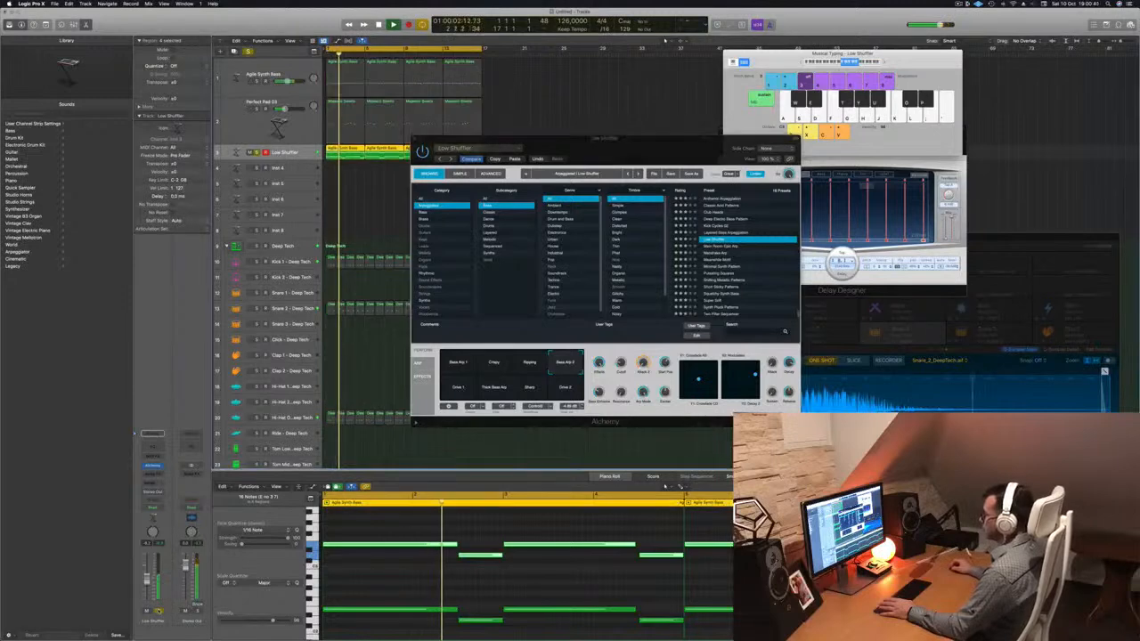
left_click(158, 612)
key("space")
key("space")
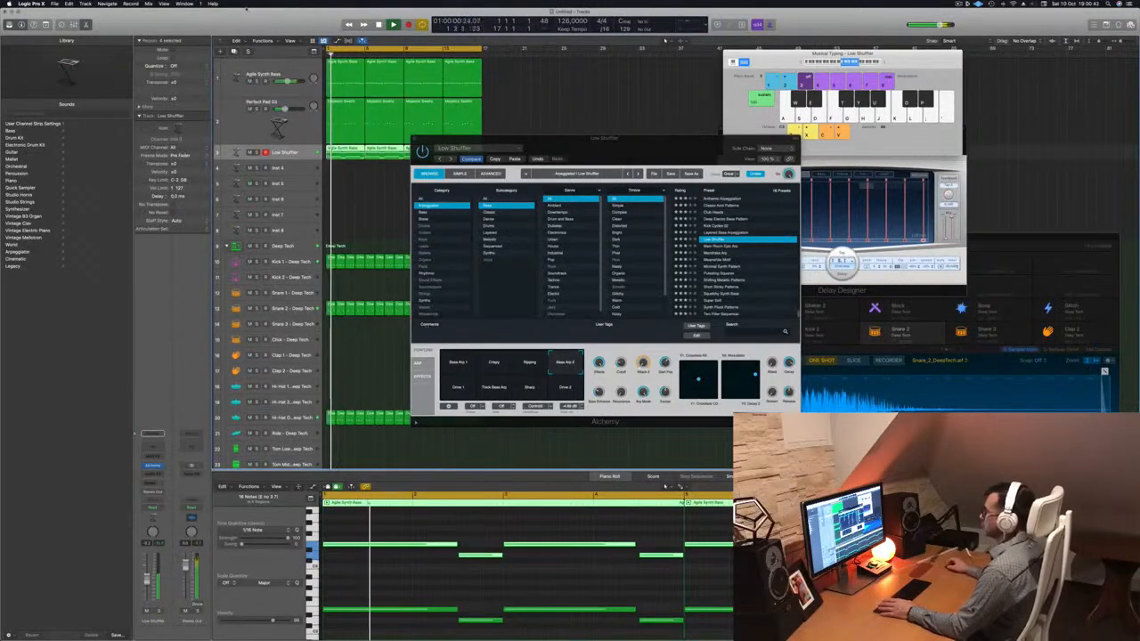
Mute the Agile Synth Bass track, audition Low Shuffler snapshots including Drive 1, Sharp and Drive 2, and unmute the bass.
left_click(249, 81)
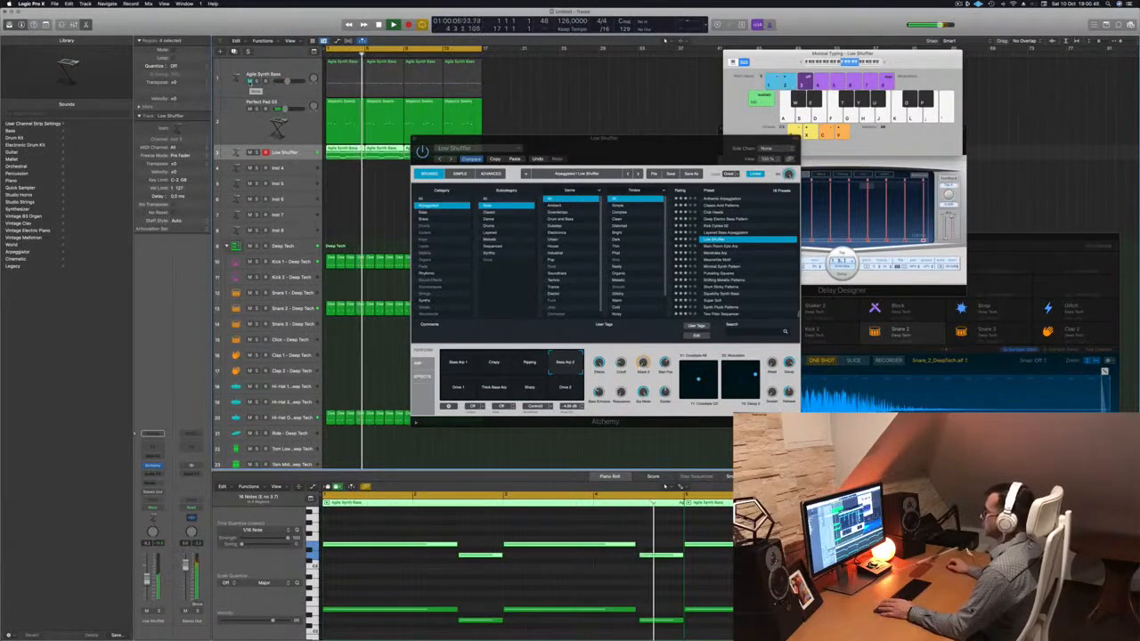
left_click(472, 388)
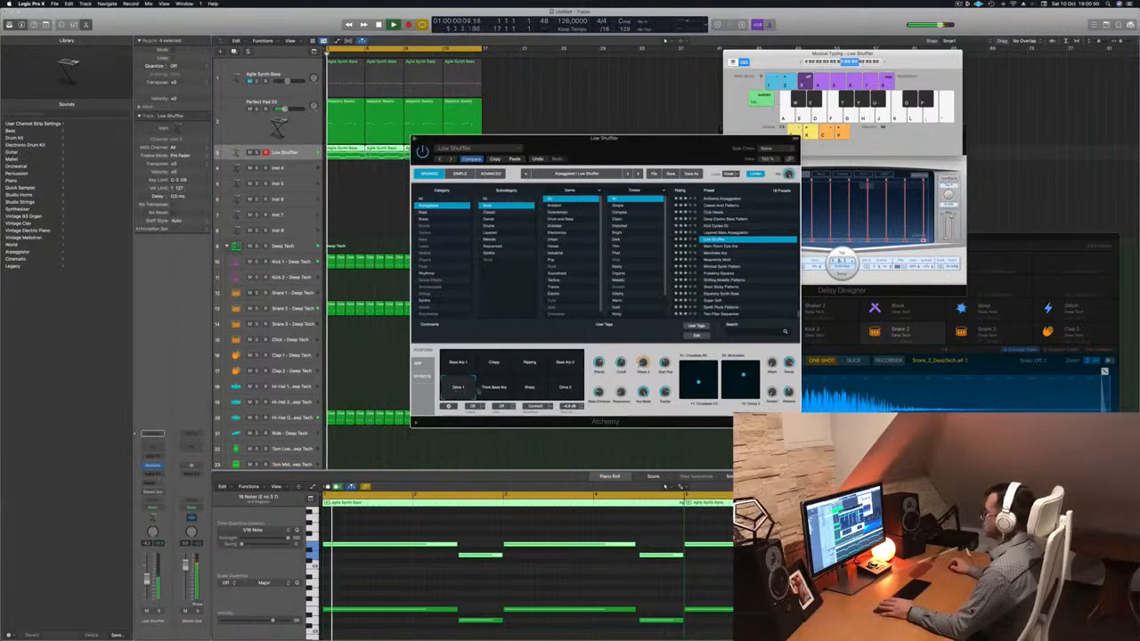
left_click(457, 361)
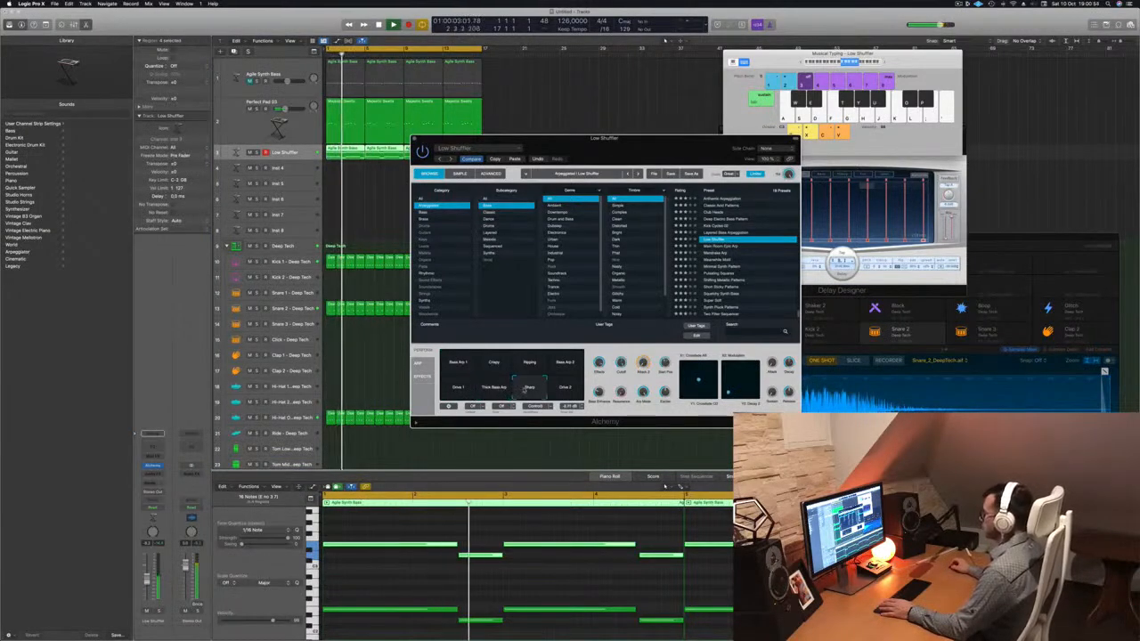
left_click(572, 390)
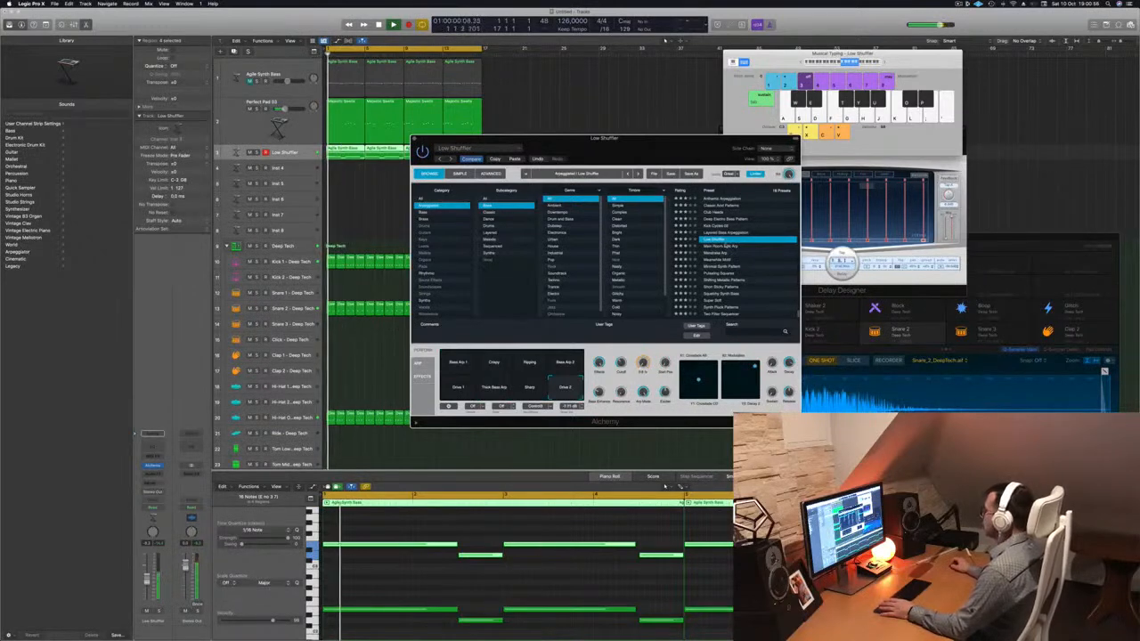
left_click(250, 81)
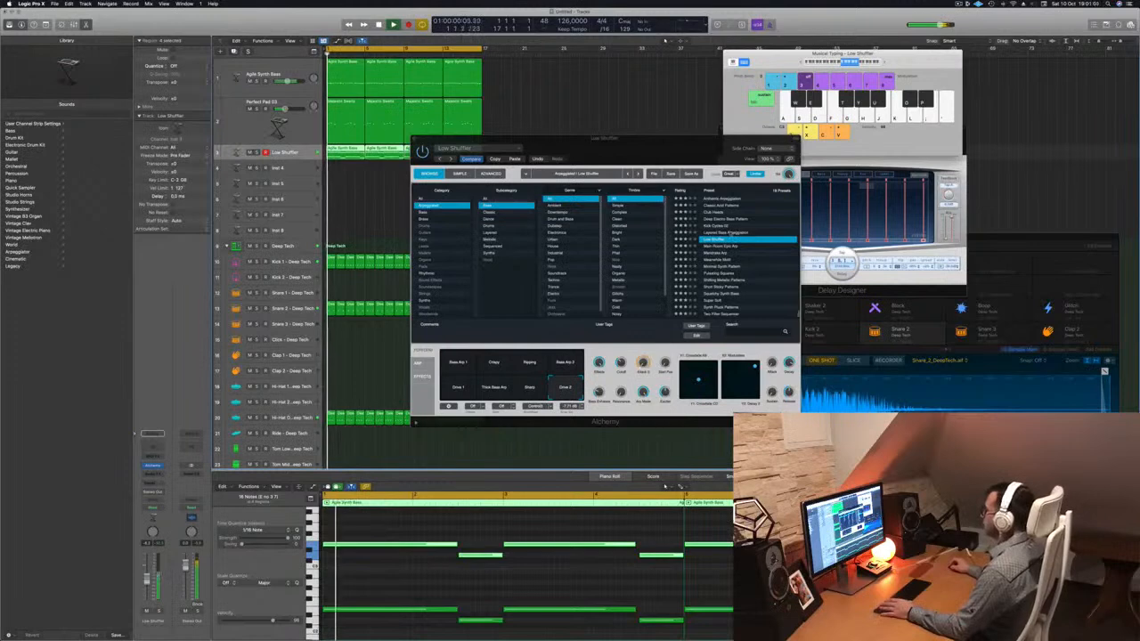
Try the Main Room Epic Arp preset, load Mandrake Arp below it, and shift the Alchemy window slightly.
left_click(723, 246)
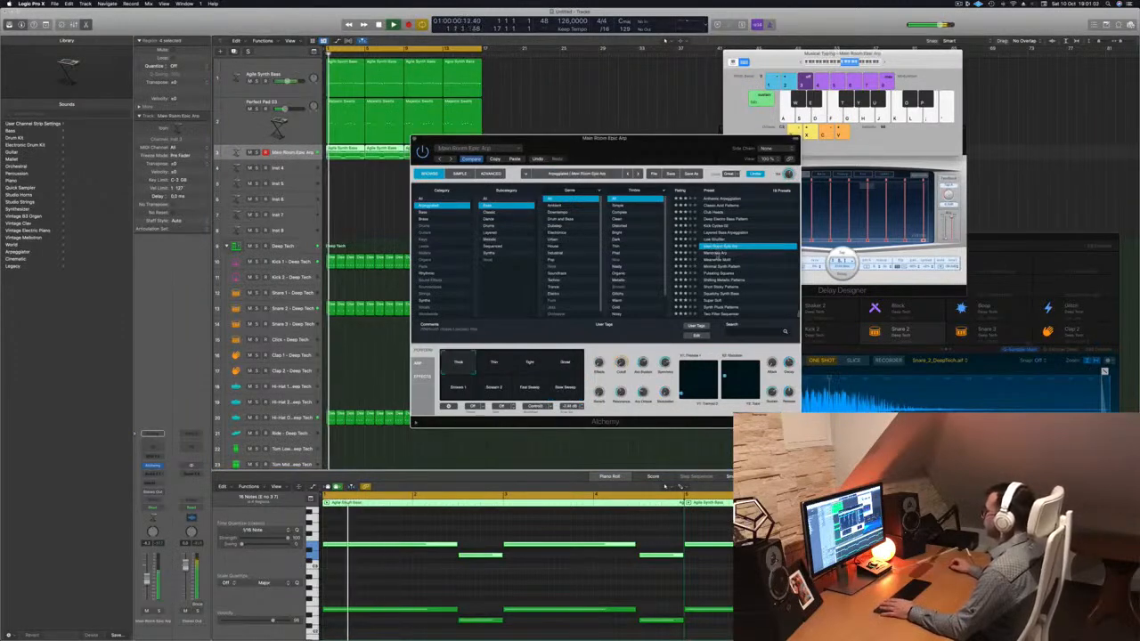
key("Down")
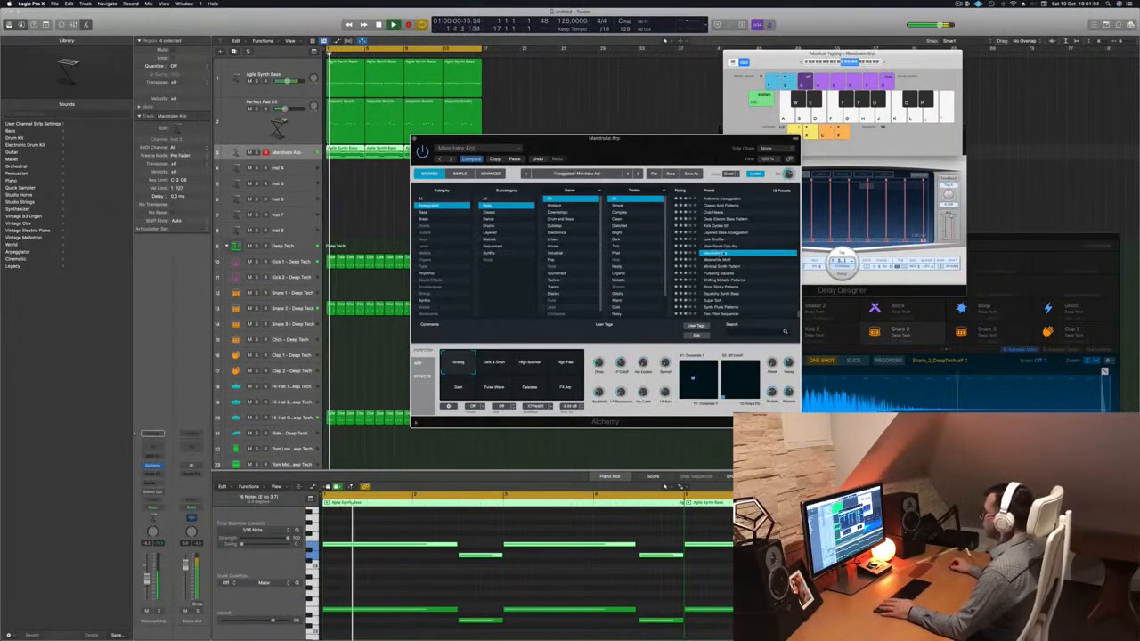
mouse_move(648, 150)
left_mouse_down()
mouse_move(675, 134)
mouse_move(664, 185)
mouse_move(657, 162)
left_mouse_up()
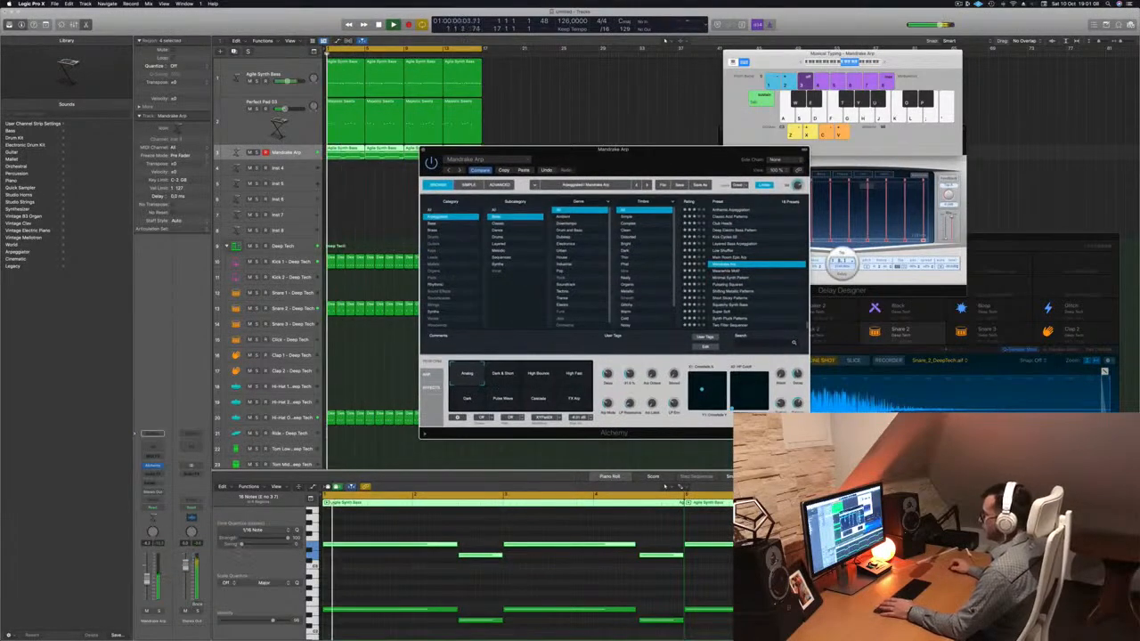
Solo the Mandrake Arp track briefly, clear the solo and restart the loop.
left_click(160, 613)
left_click(160, 613)
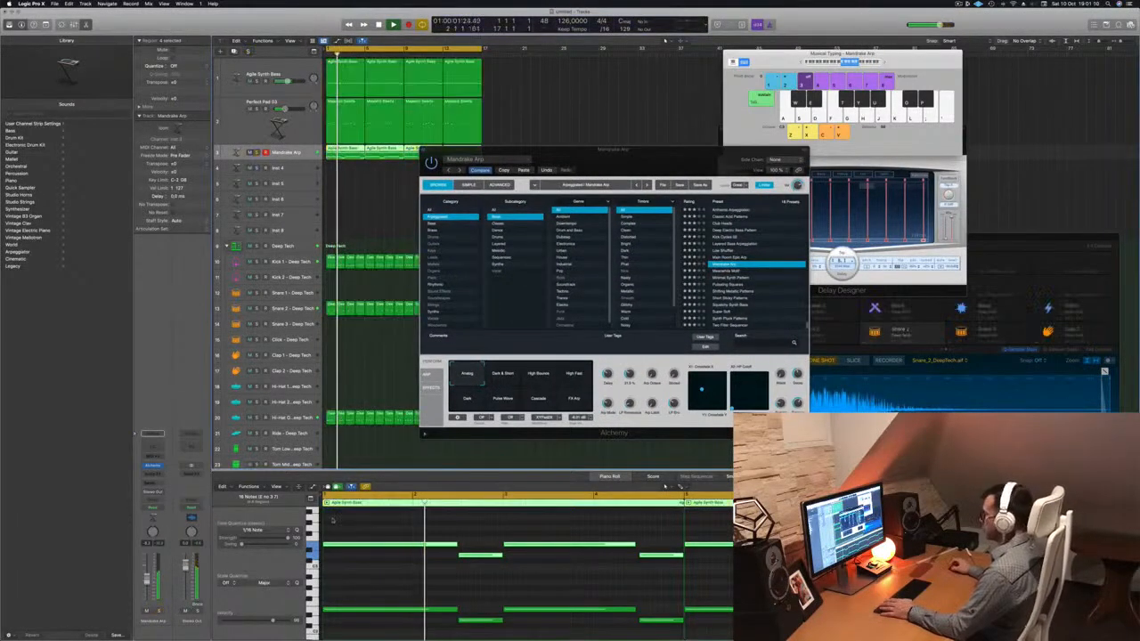
key("space")
key("space")
Audition Mandrake Arp's Dark & Short, High Bounce, High Fast, FX Arp, Cascade and Dark snapshots, returning to Analog.
left_click(508, 378)
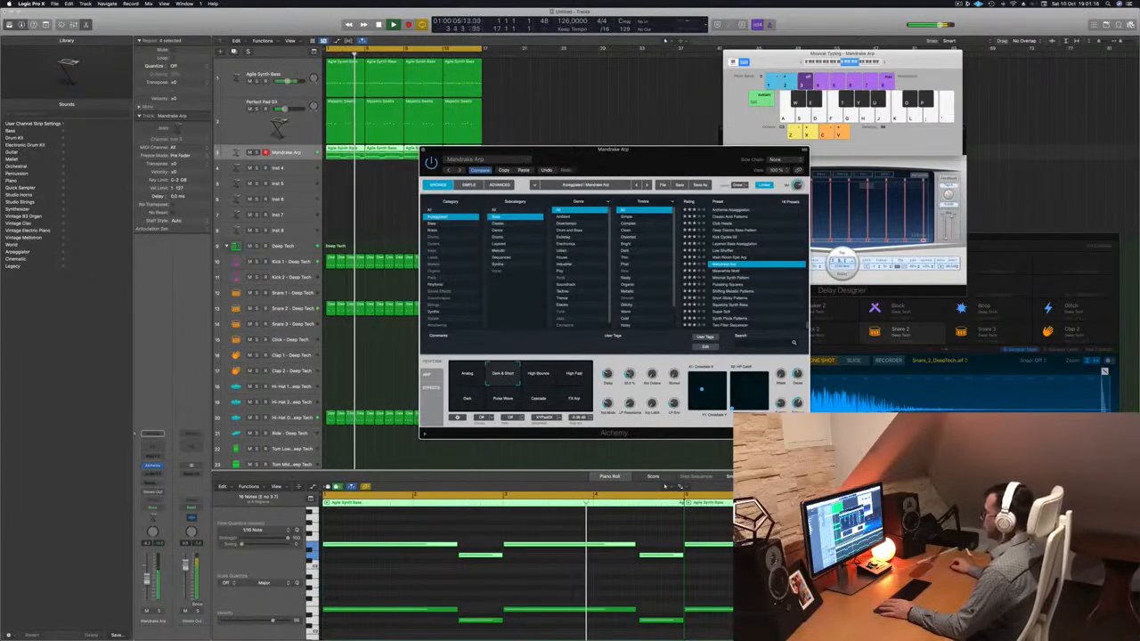
left_click(546, 375)
key("space")
key("space")
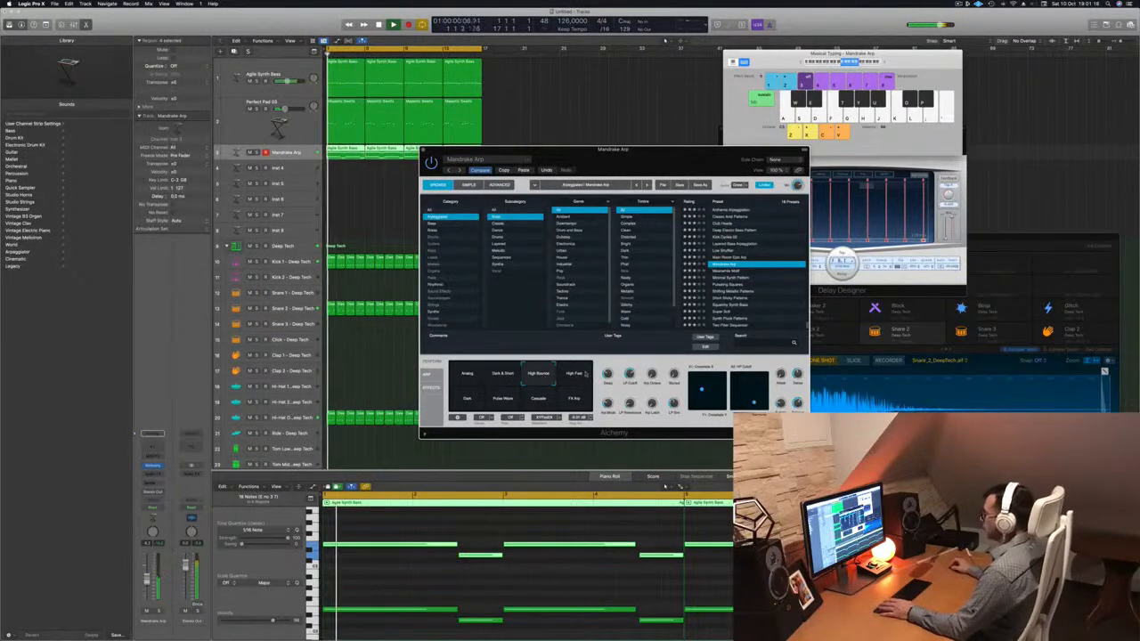
left_click(575, 377)
left_click(570, 401)
left_click(538, 399)
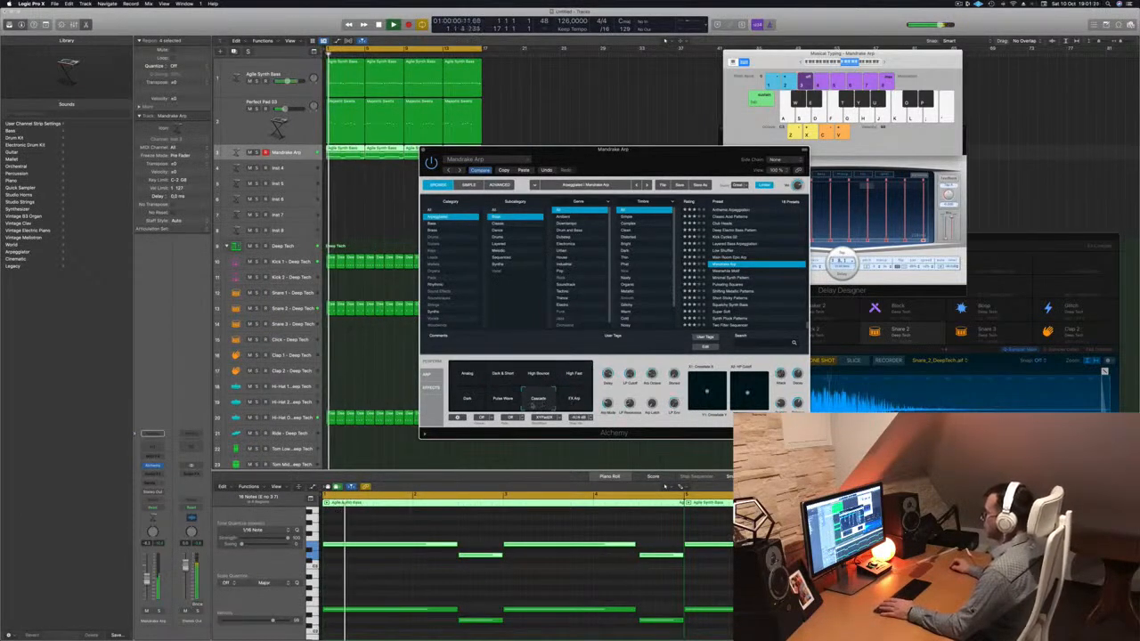
left_click(467, 397)
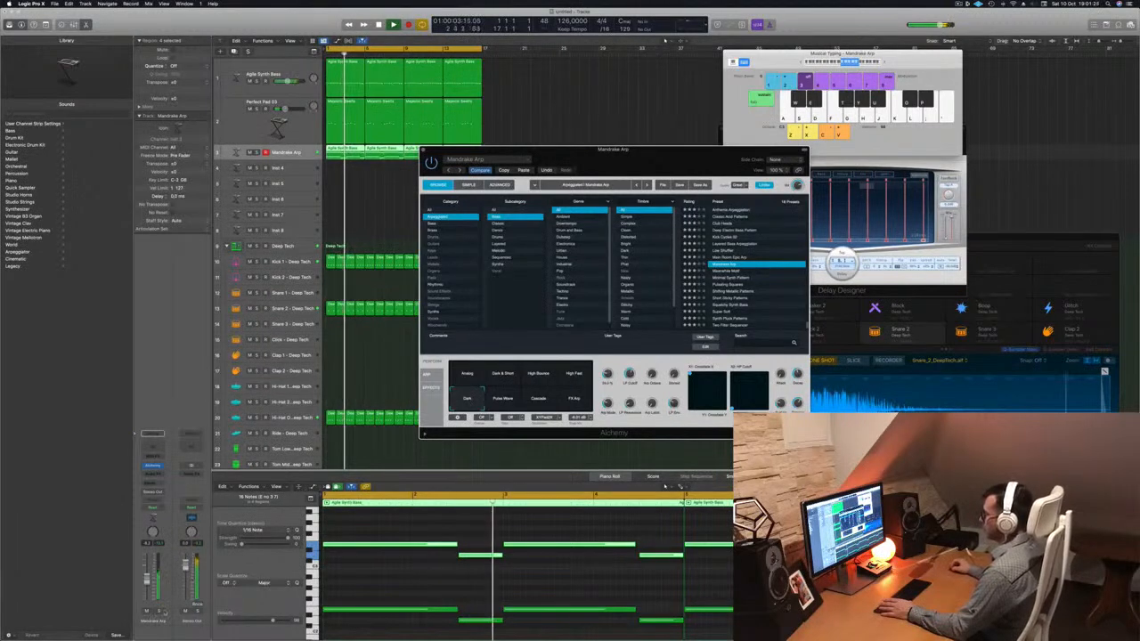
left_click(468, 373)
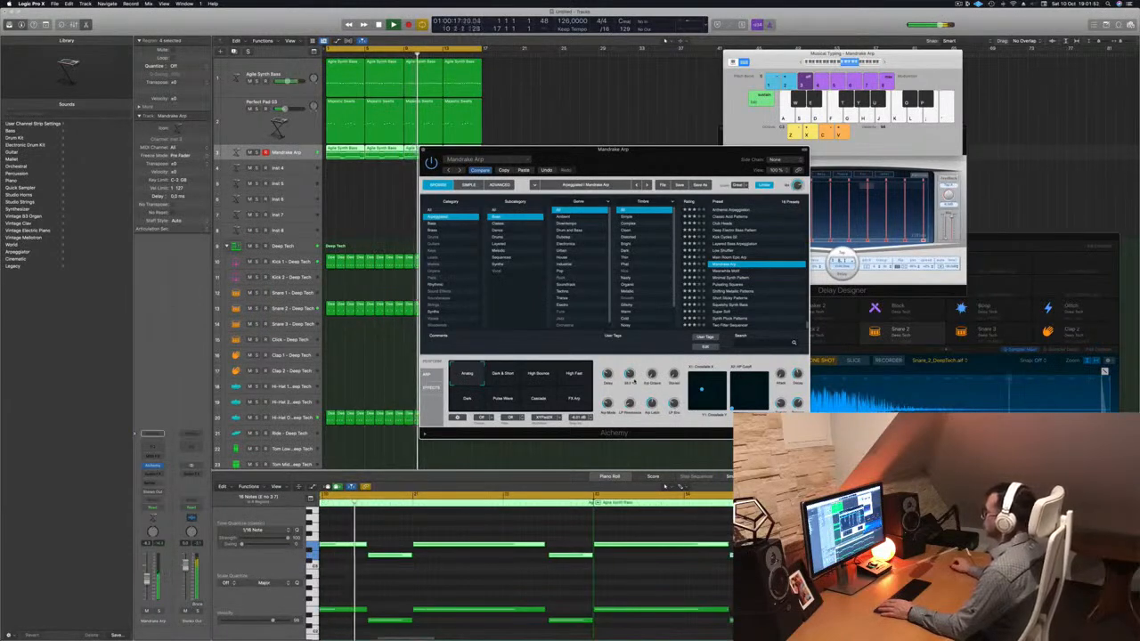
Add a Channel EQ to the Mandrake Arp track, enable its low cut at 106 Hz, 12 dB/Oct, and close the EQ.
mouse_move(669, 150)
left_mouse_down()
mouse_move(638, 158)
mouse_move(658, 155)
left_mouse_up()
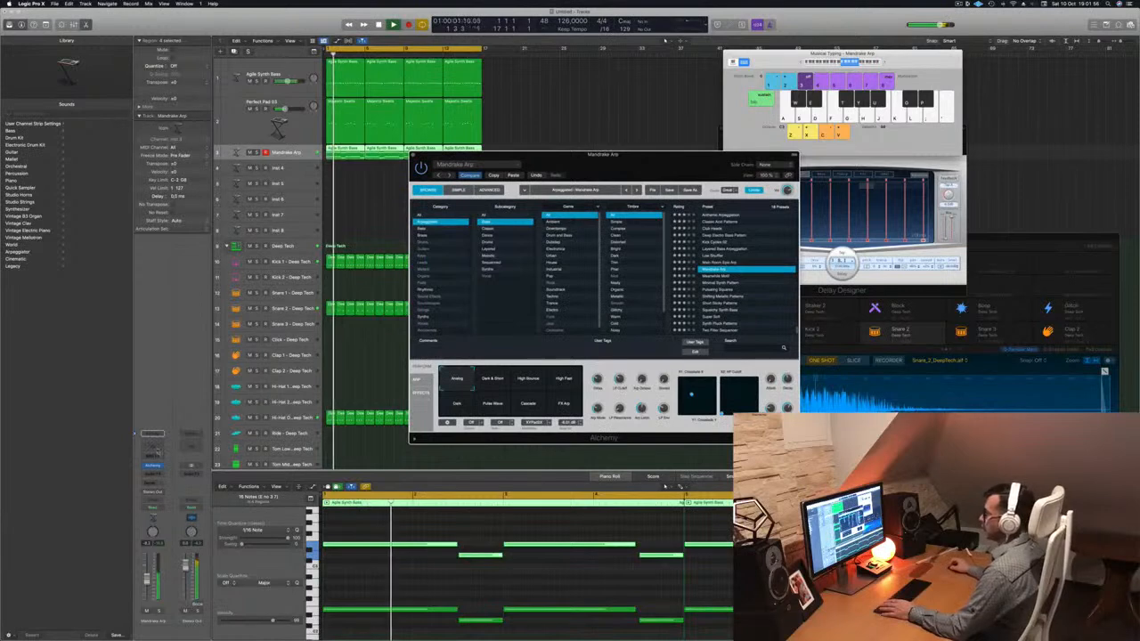
left_click(153, 446)
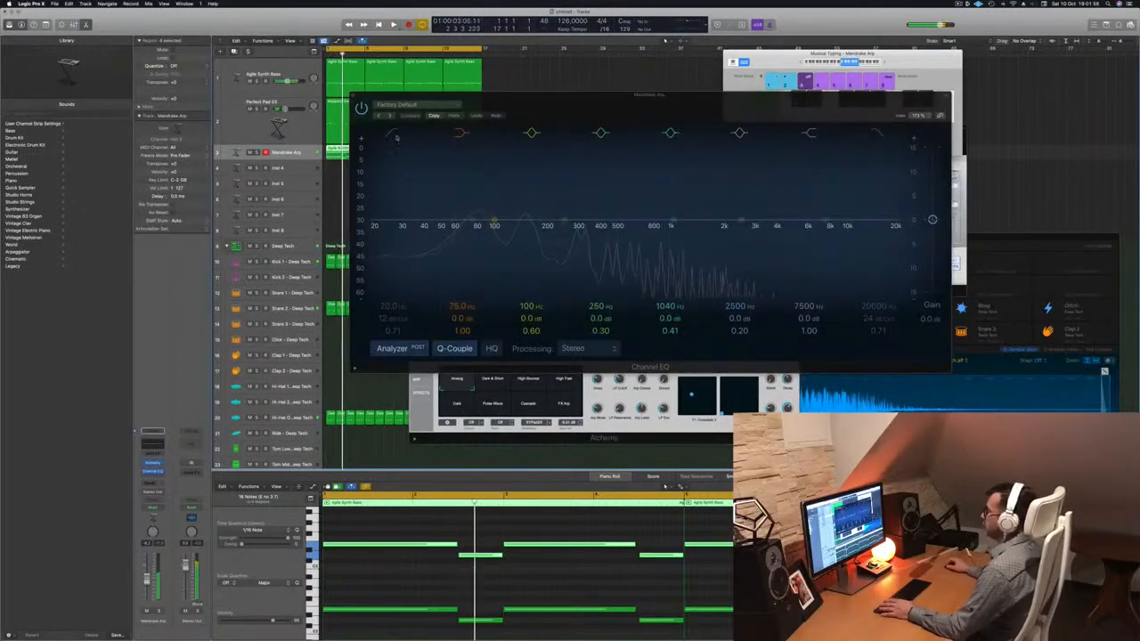
left_click(392, 133)
left_click_drag(401, 186, 499, 233)
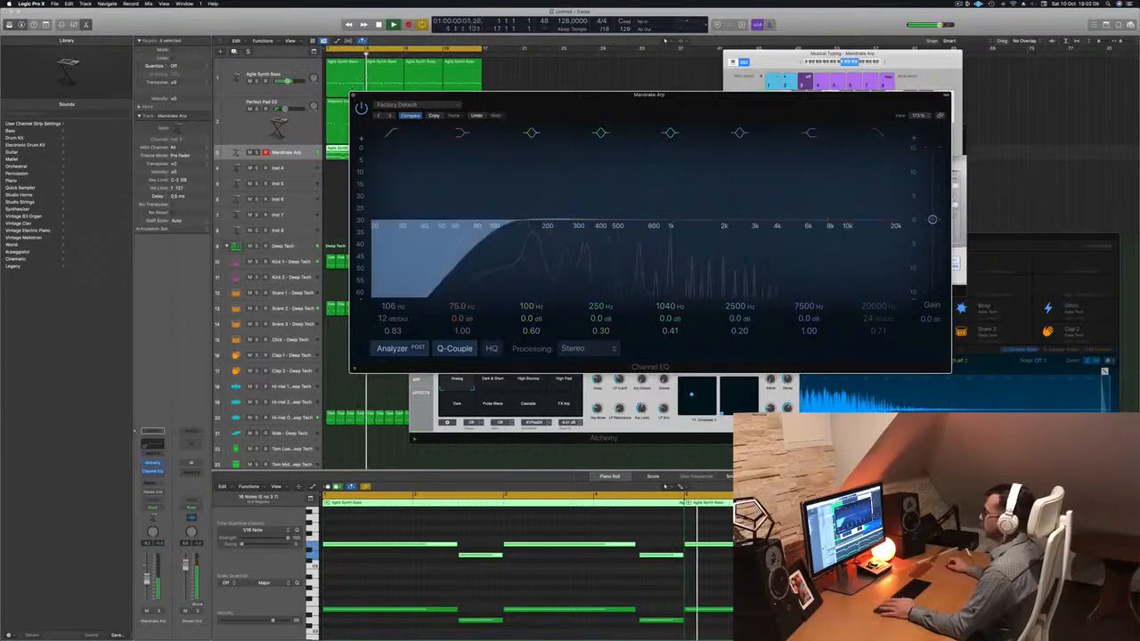
left_click(354, 96)
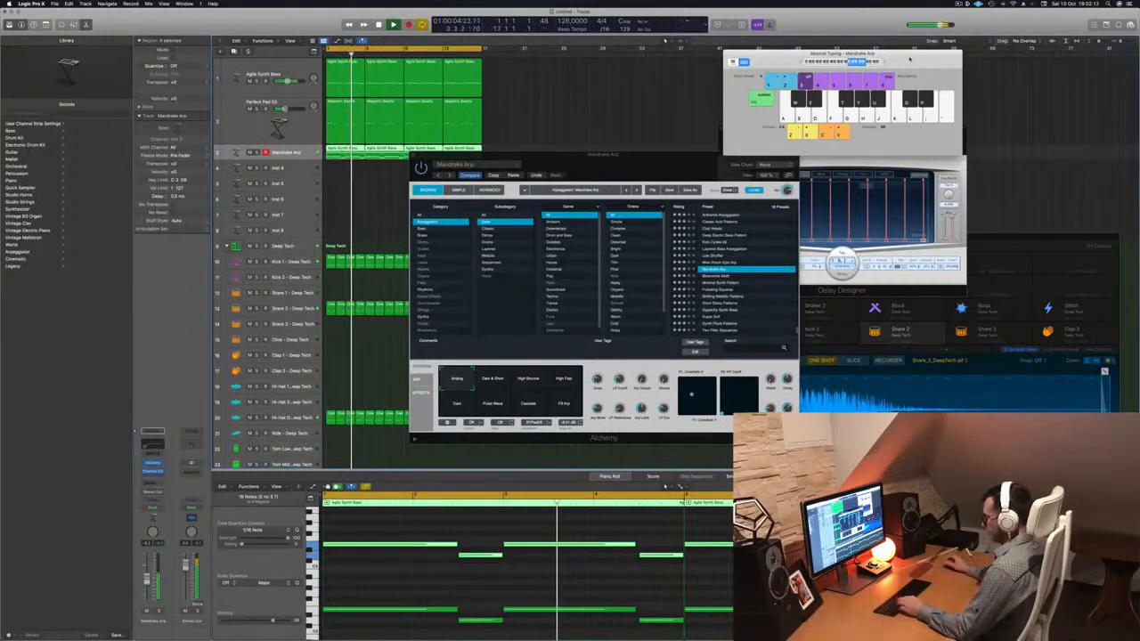
Close Musical Typing, show the Mixer, move the Alchemy window clear of the channel strips and restart the loop.
key("super+k")
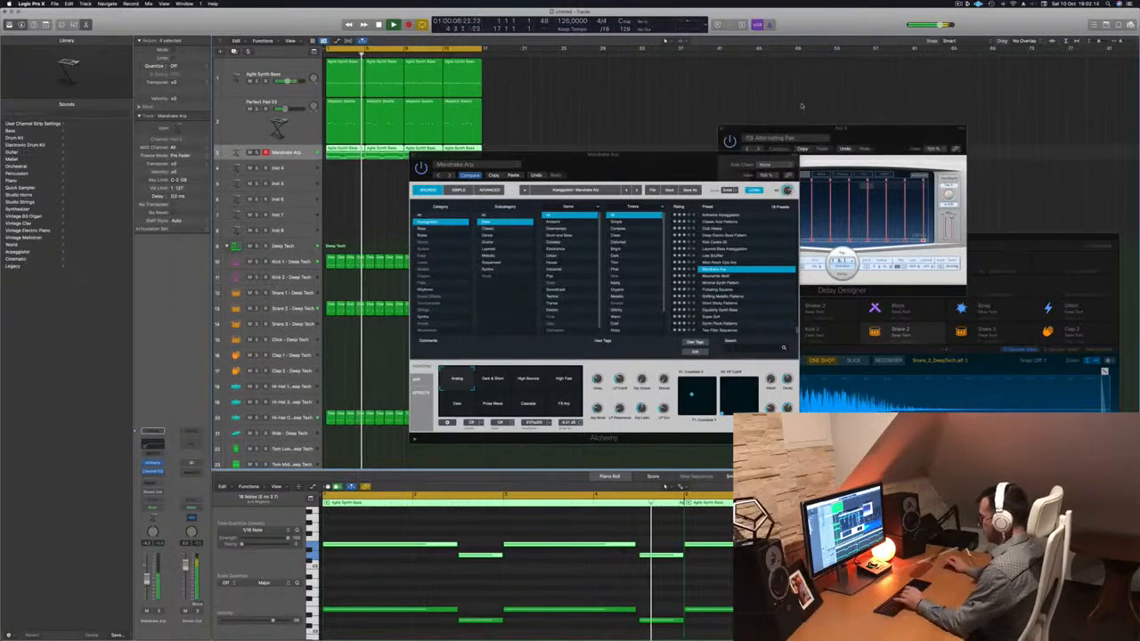
key("x")
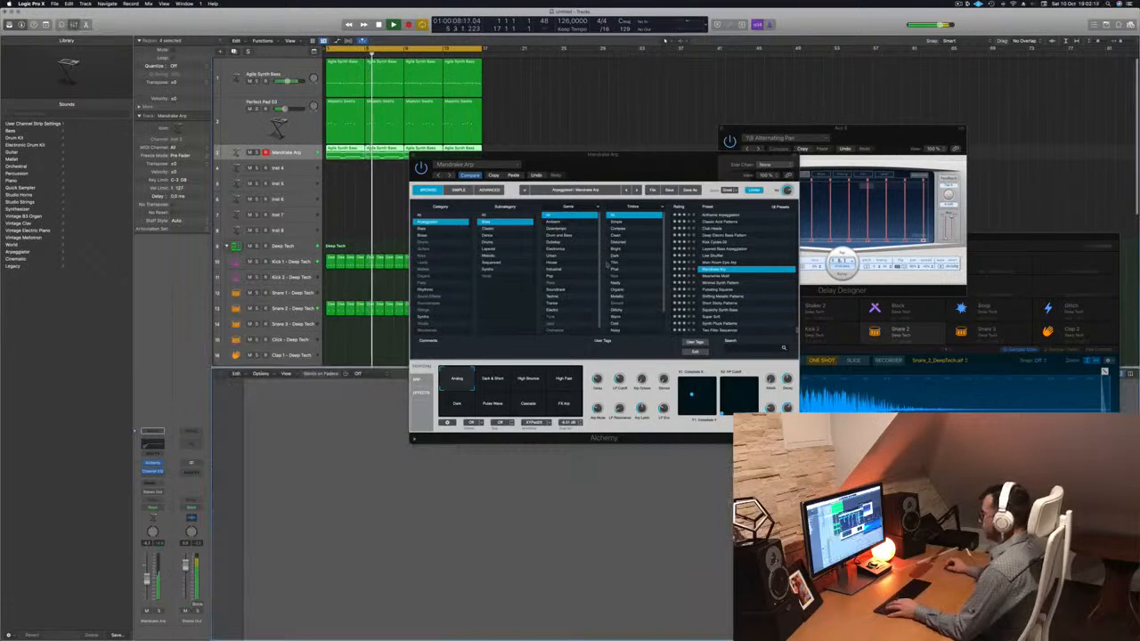
key("Return")
left_click_drag(618, 155, 952, 168)
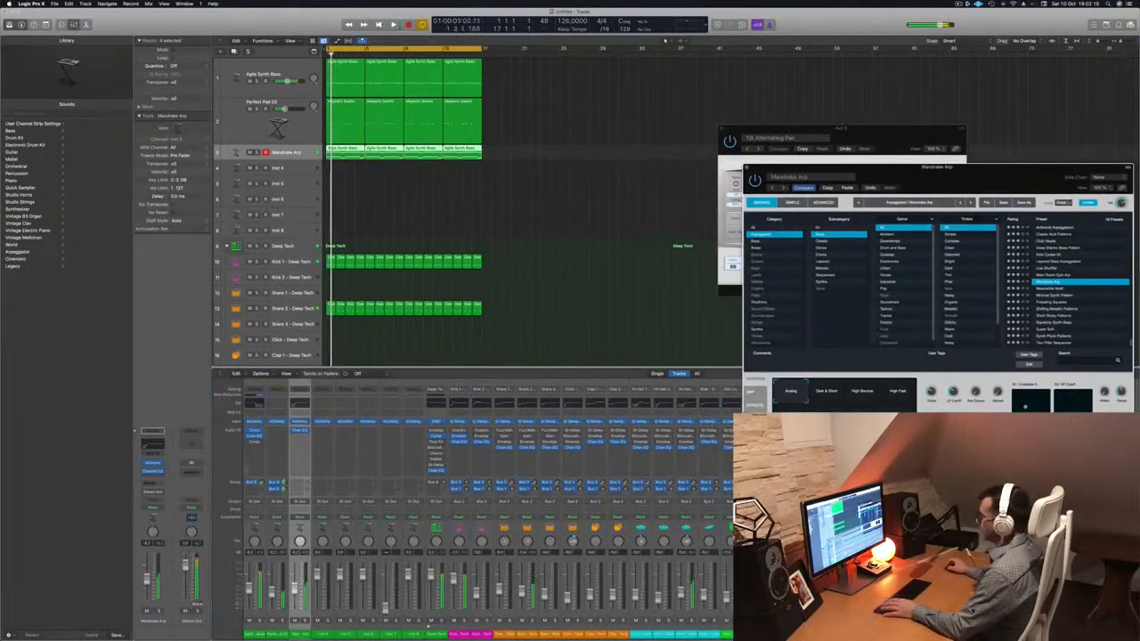
key("Return")
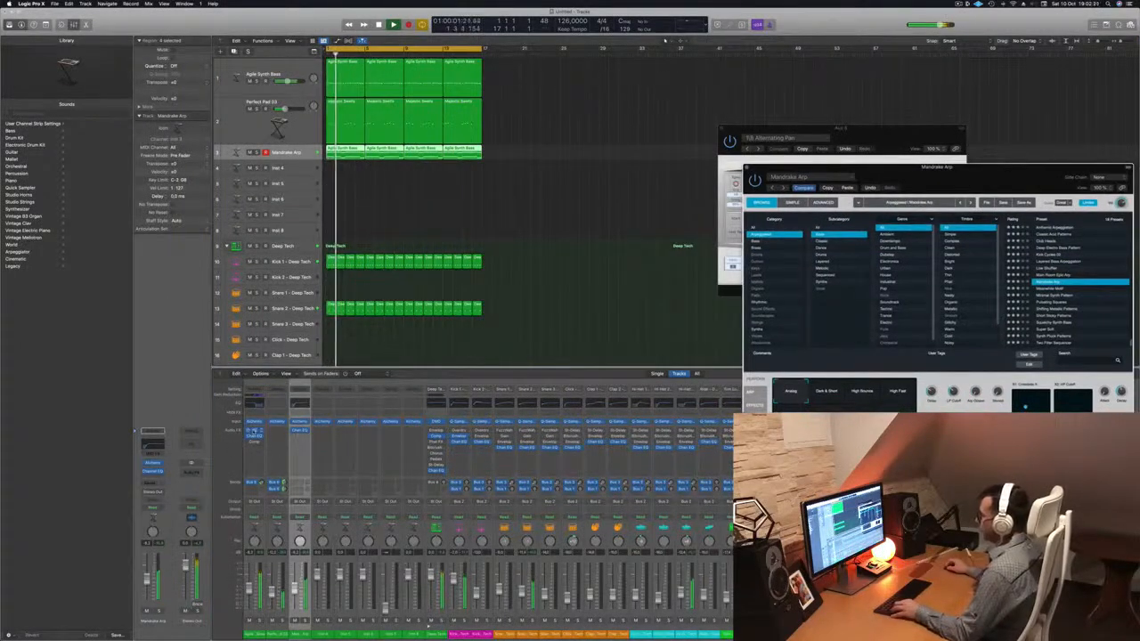
Copy the sidechained Compressor from Agile Synth Bass to Mandrake Arp after its EQ, check its settings, close it and restart the loop.
left_click_drag(254, 434, 303, 440)
left_click(300, 439)
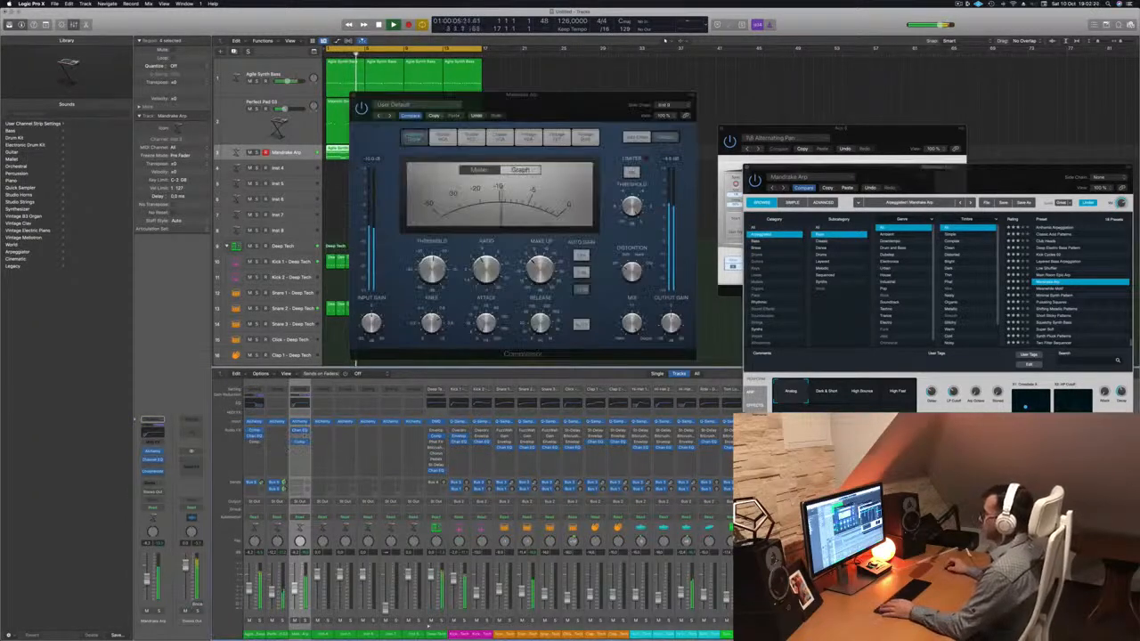
left_click_drag(581, 91, 637, 127)
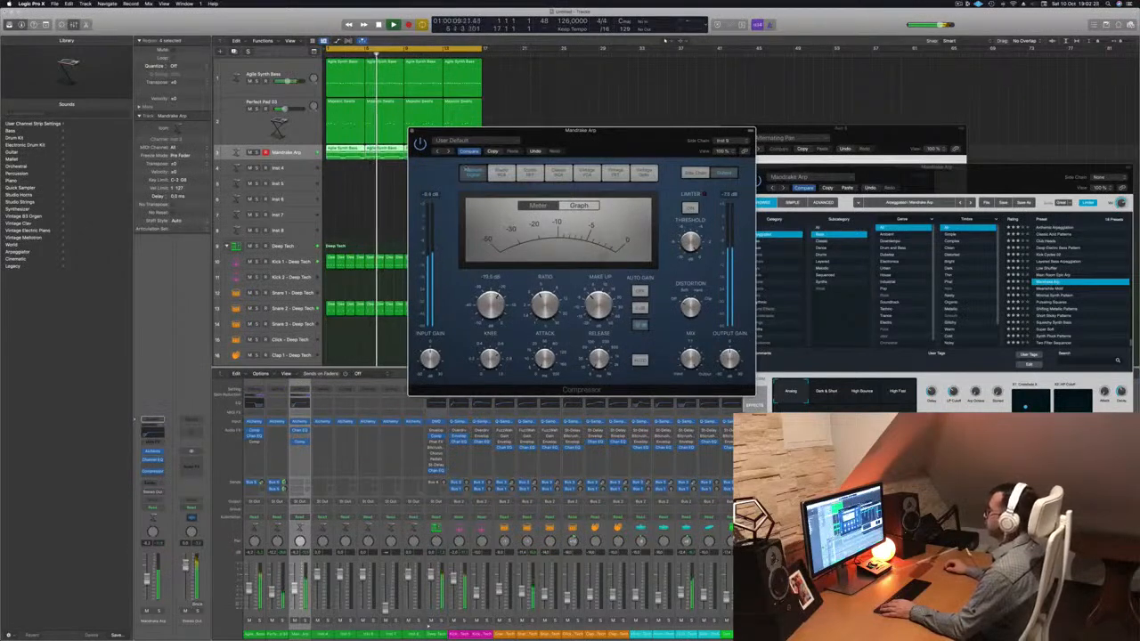
key("super+w")
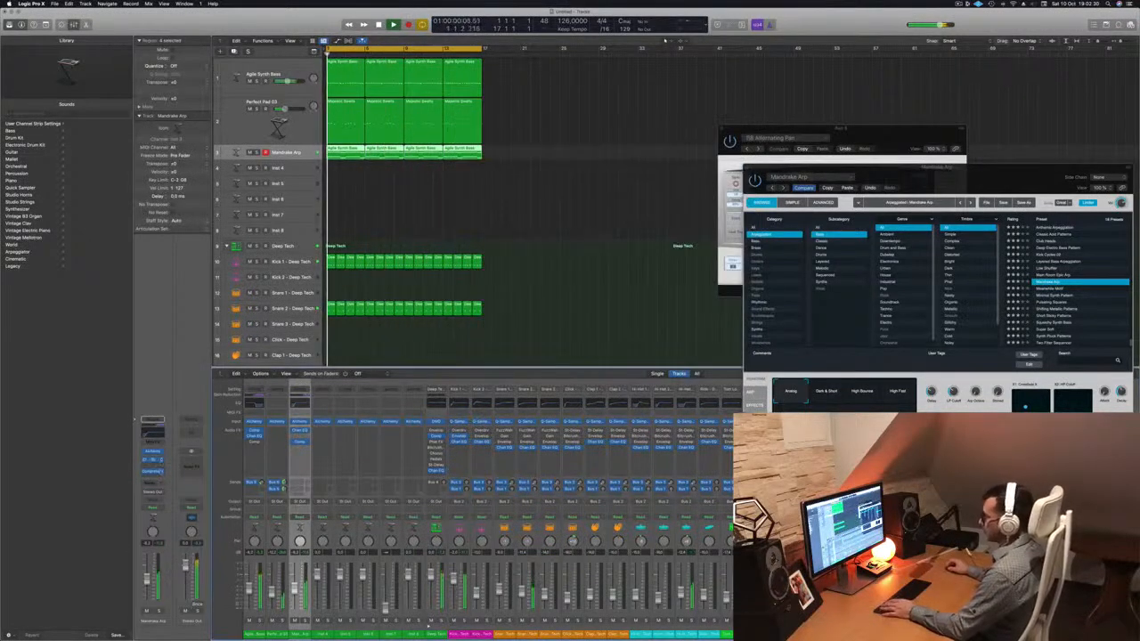
key("Return")
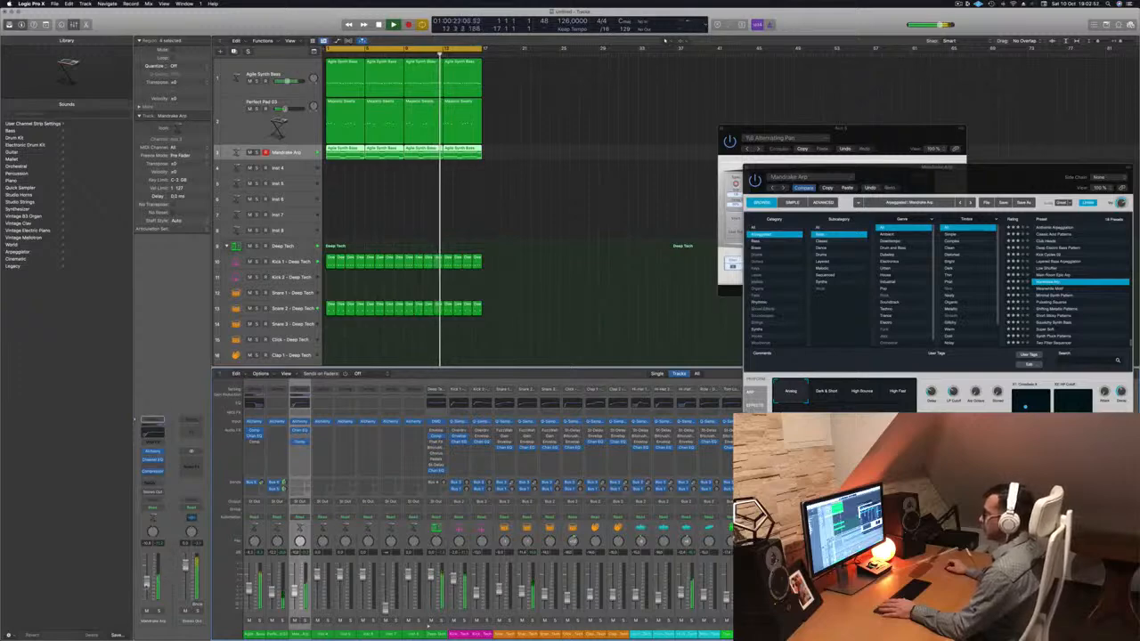
Deselect the regions and rearrange the Delay Designer and Alchemy windows so that all Alchemy controls can be reached.
left_click(548, 172)
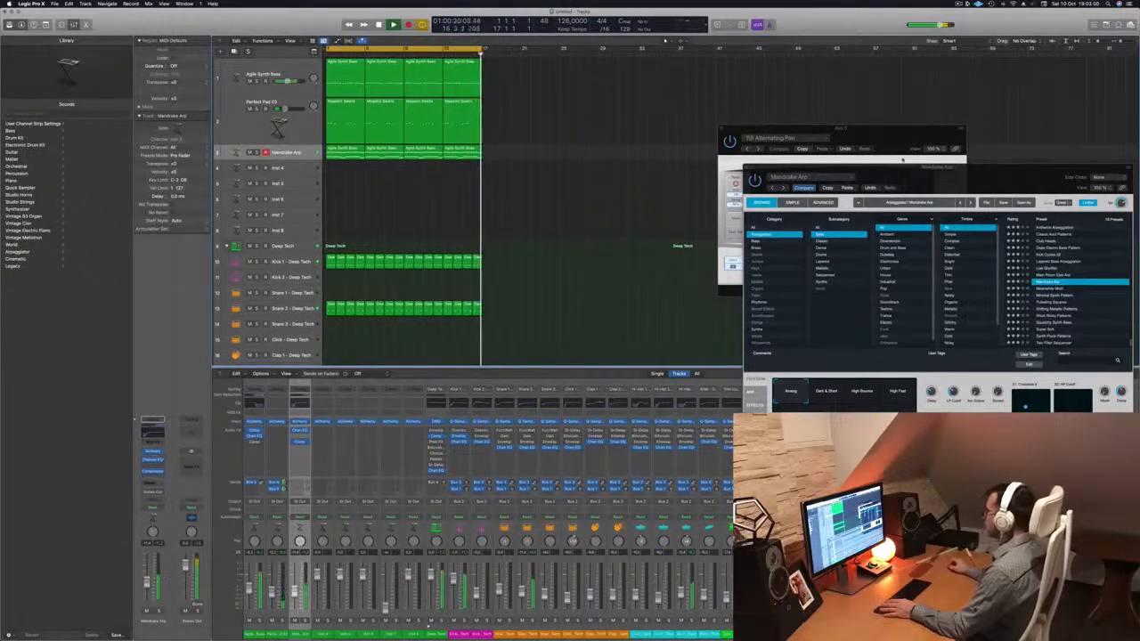
left_click_drag(876, 133, 870, 22)
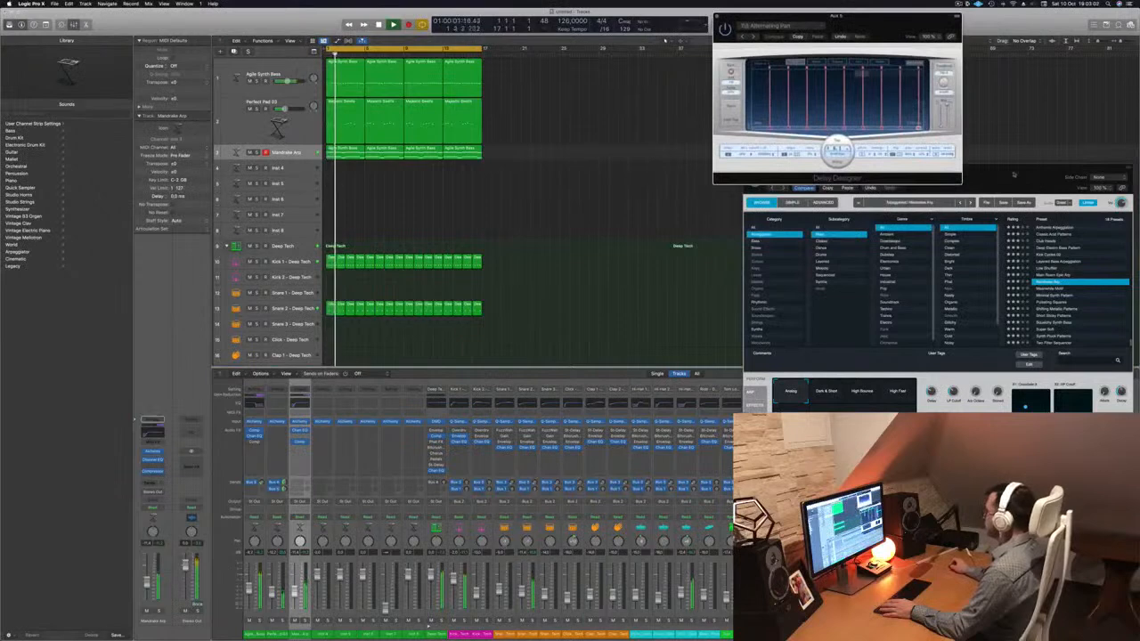
left_click_drag(1013, 175, 635, 102)
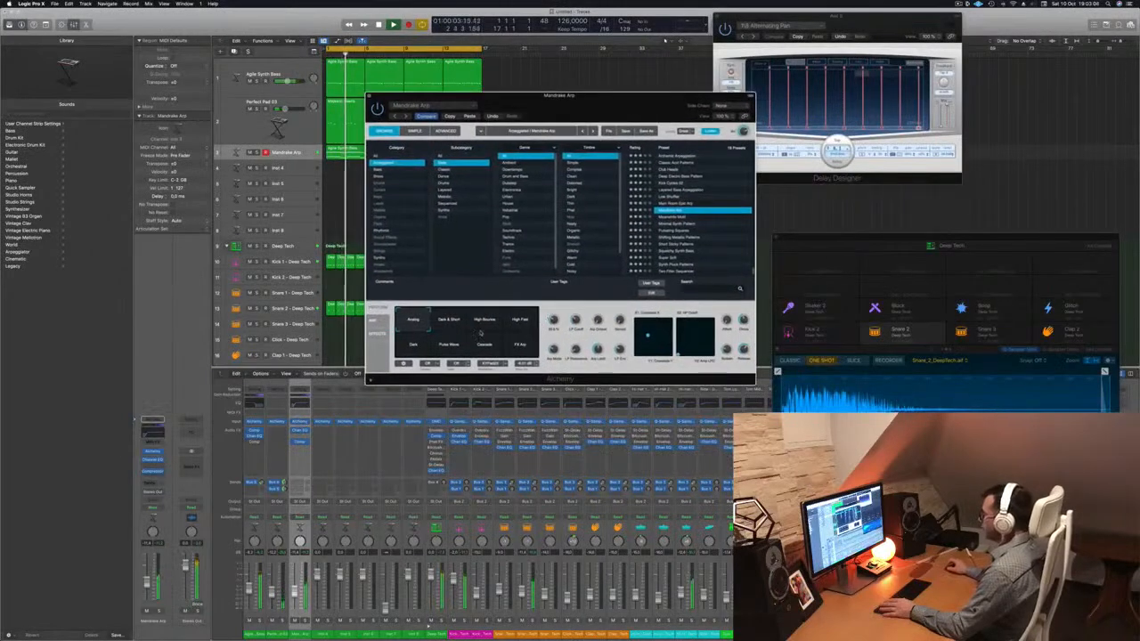
Examine Mandrake Arp's arpeggiator settings, move Alchemy off the regions and return to its performance controls.
left_click(376, 321)
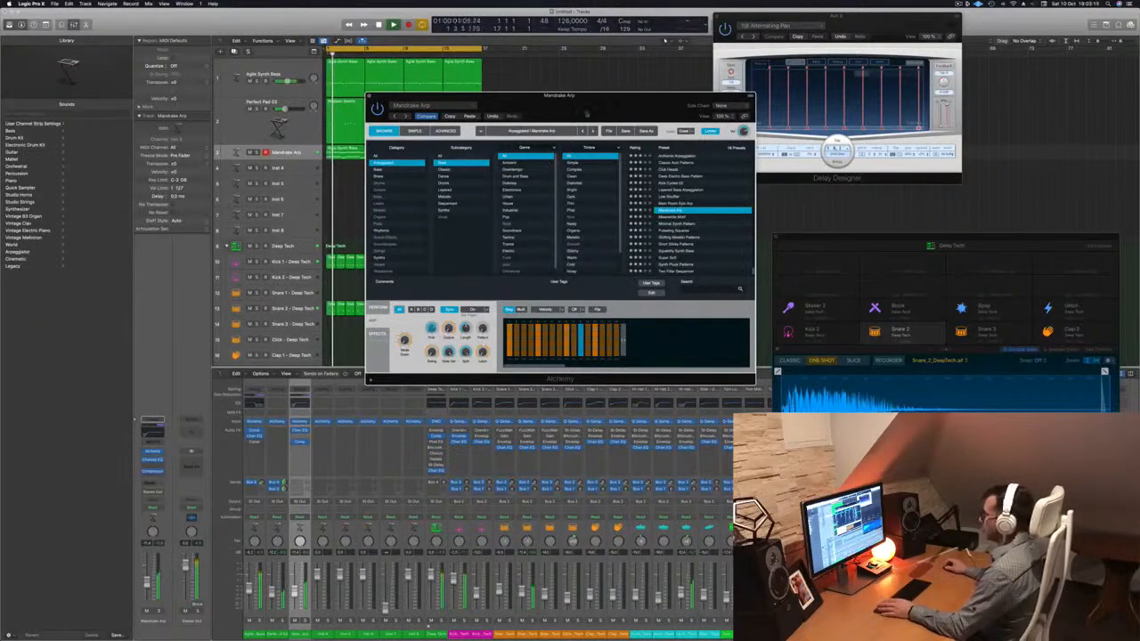
left_click_drag(586, 114, 913, 112)
left_click(287, 152)
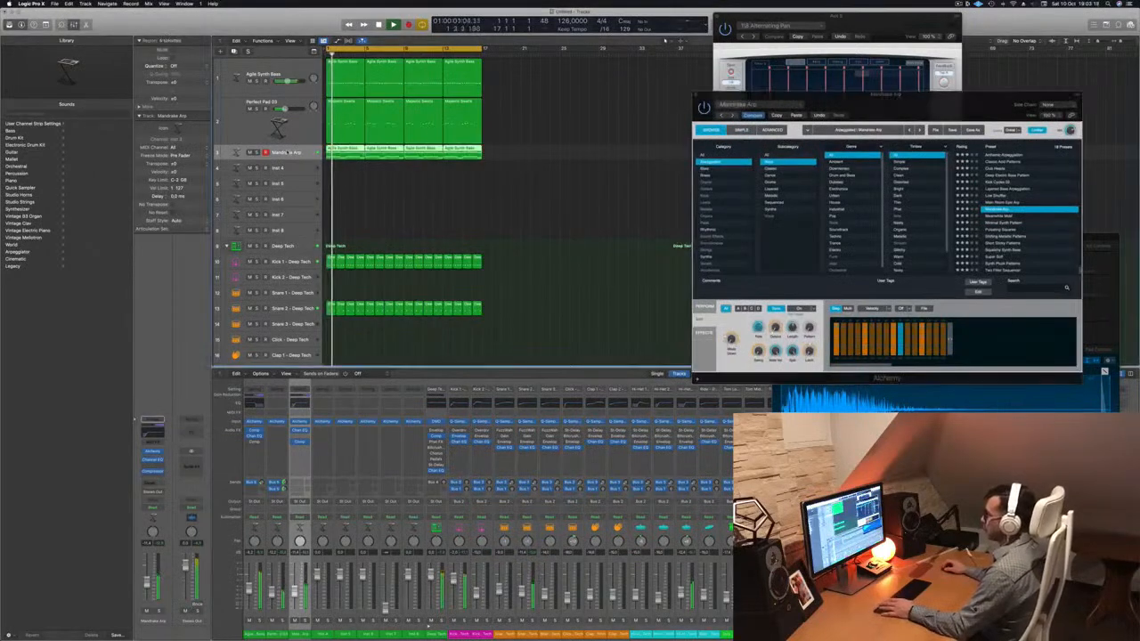
left_click(703, 307)
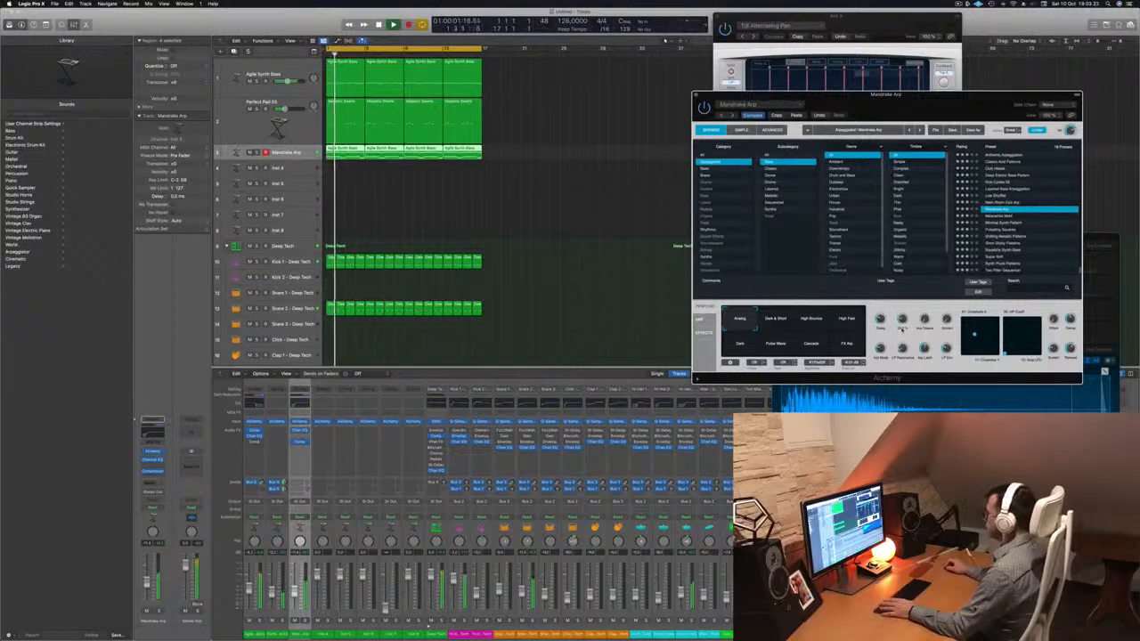
Close the Mandrake Arp instrument window and compare the playing loop with the Perfect Pad 03 track muted and unmuted.
left_click_drag(959, 106, 618, 229)
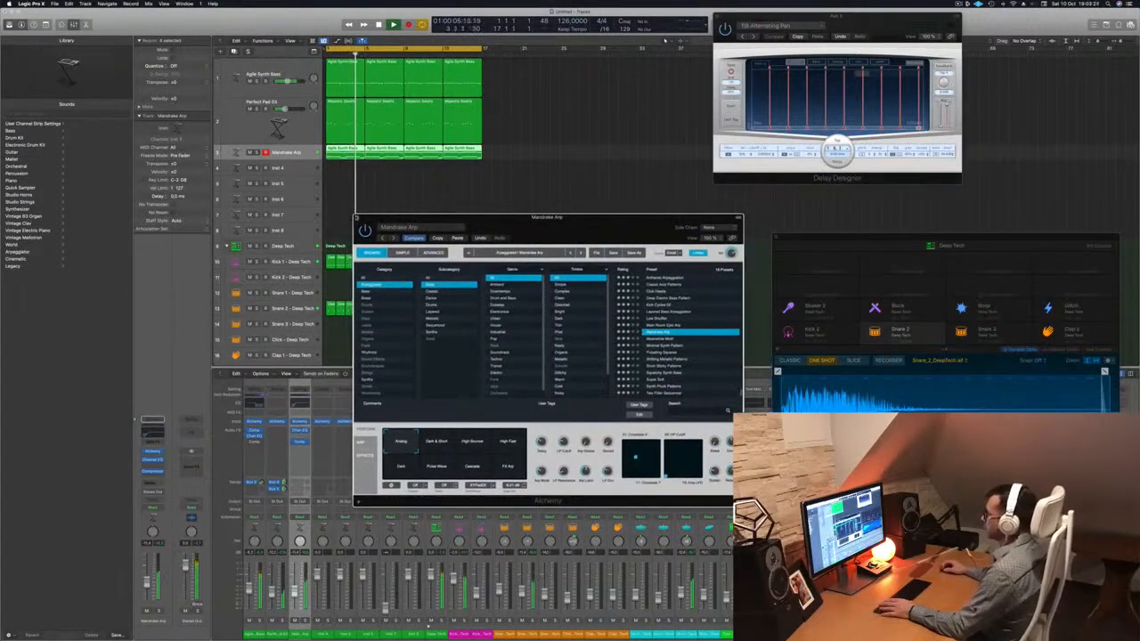
left_click(358, 217)
left_click(250, 110)
key("space")
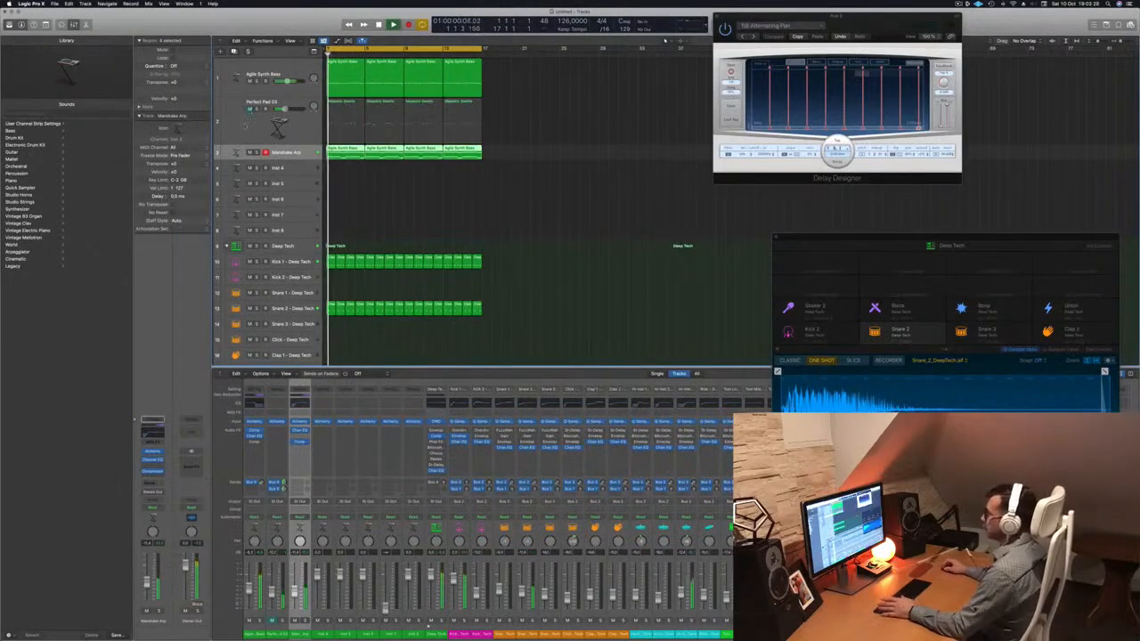
left_click(248, 125)
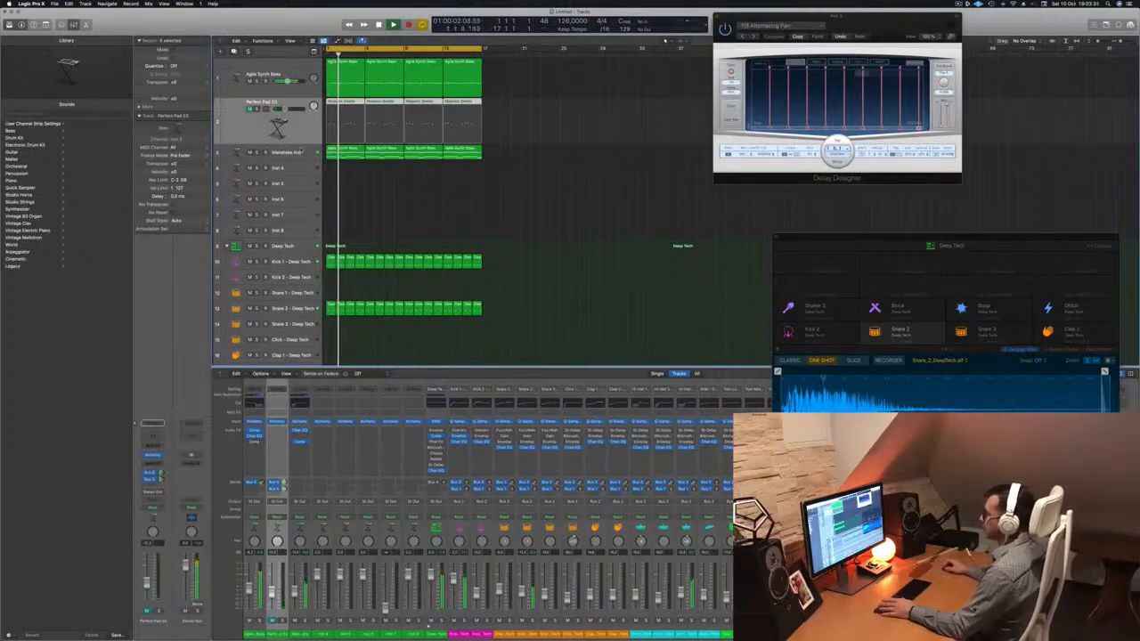
left_click(302, 151)
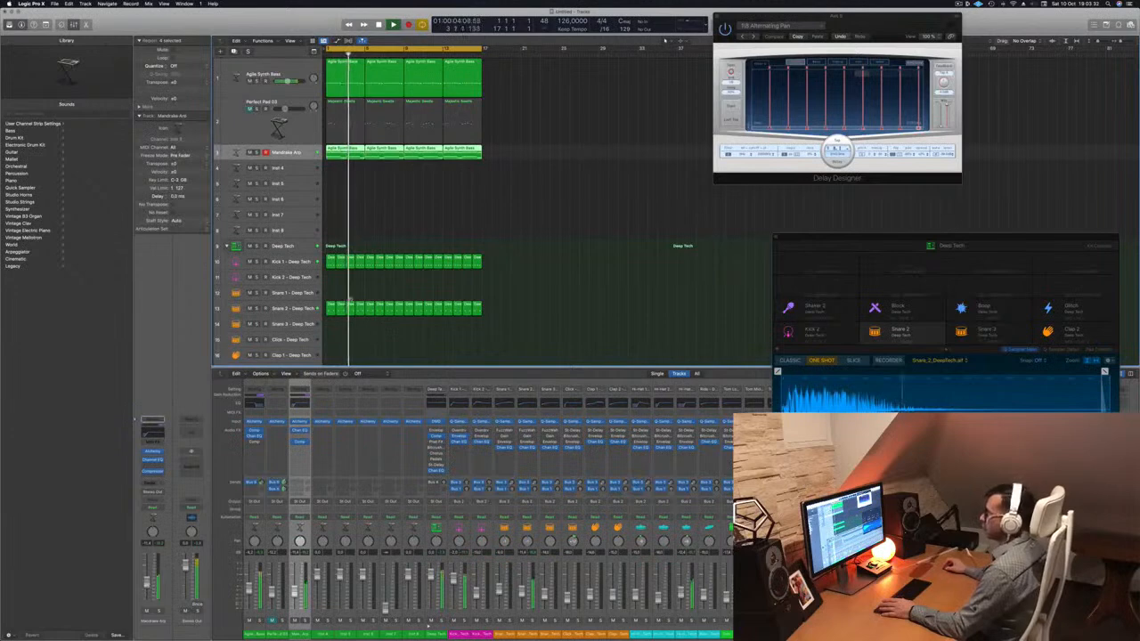
left_click(250, 109)
left_click(248, 126)
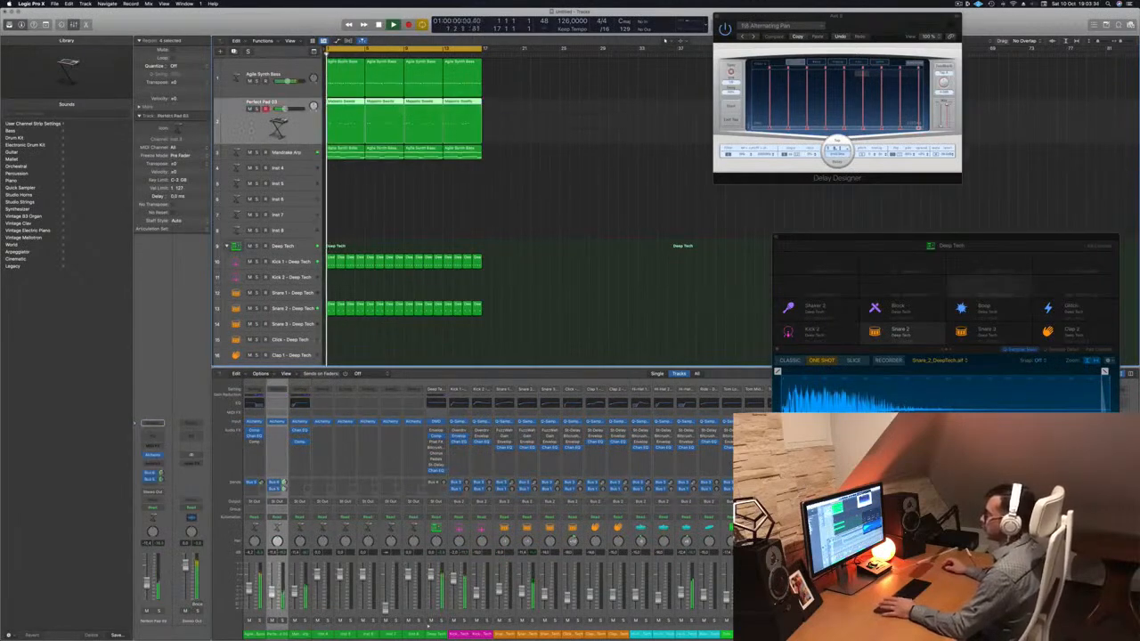
Add a Channel EQ to the Perfect Pad 03 track with a low cut at 460 Hz and a 12 dB/Oct slope.
left_click_drag(217, 174, 215, 191)
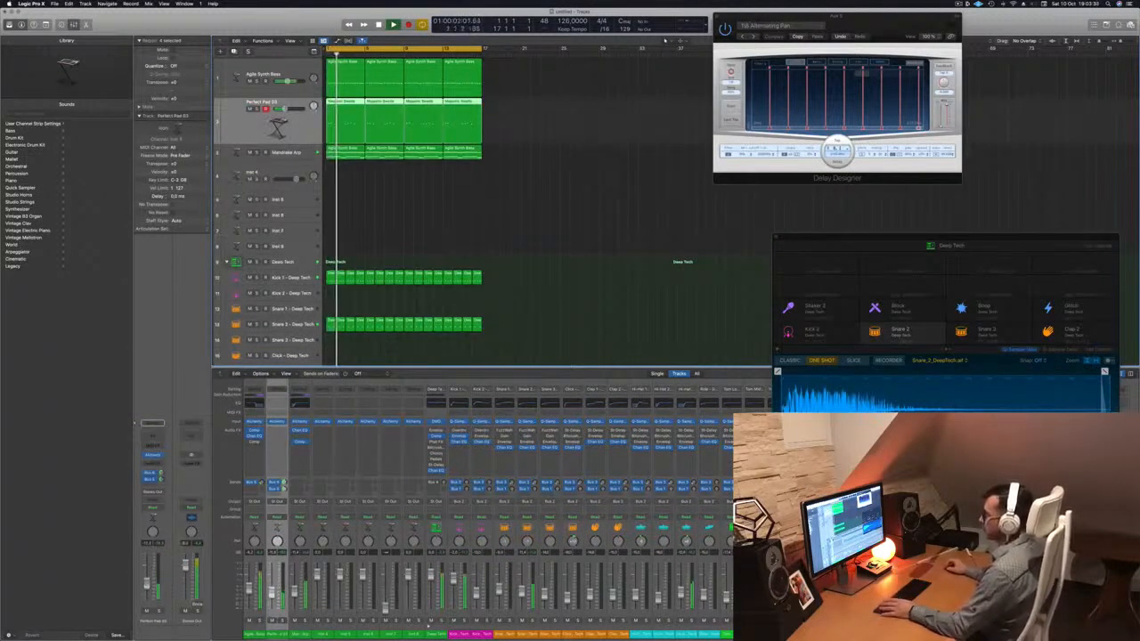
left_click(154, 436)
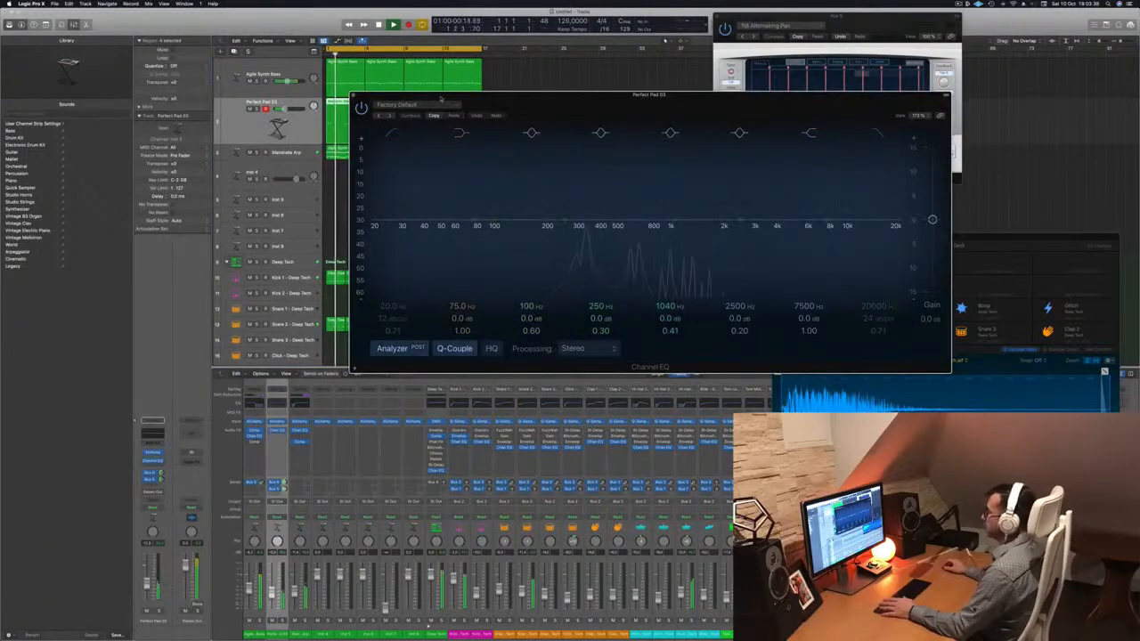
left_click_drag(392, 131, 685, 154)
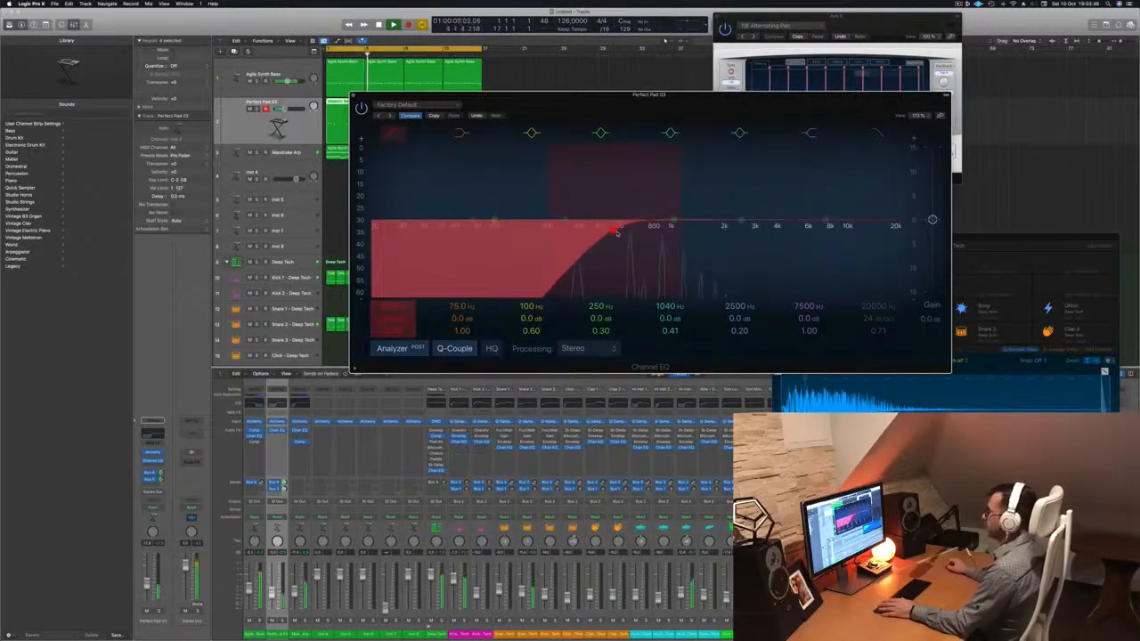
left_click_drag(614, 233, 614, 234)
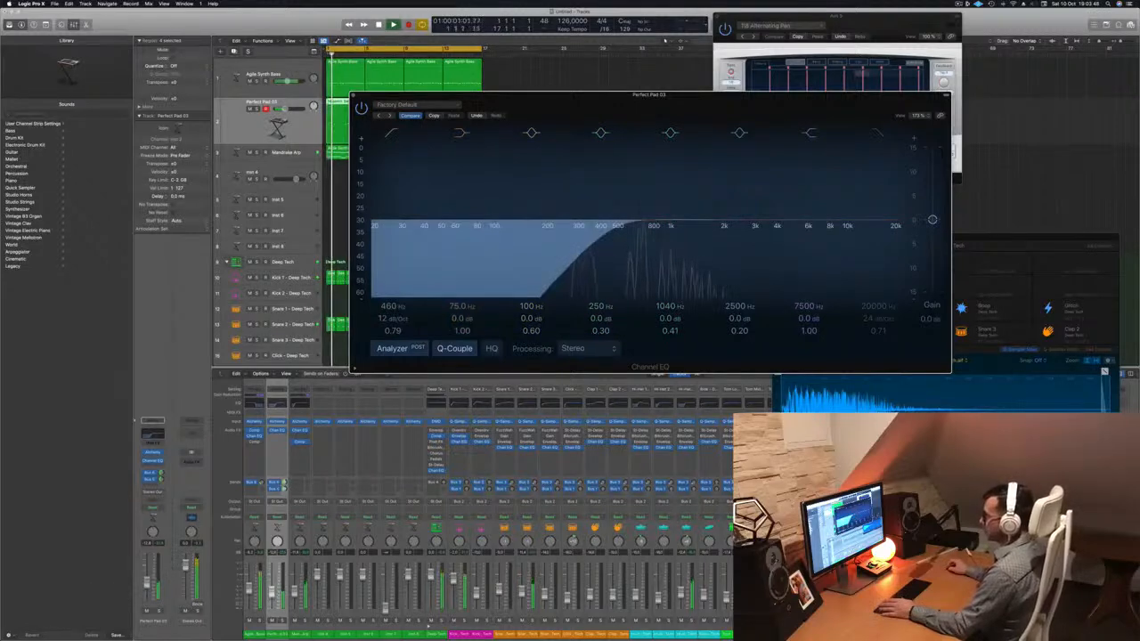
Adjust the Perfect Pad 03 track's volume and bus send during playback, and close its Channel EQ window.
left_click(272, 591)
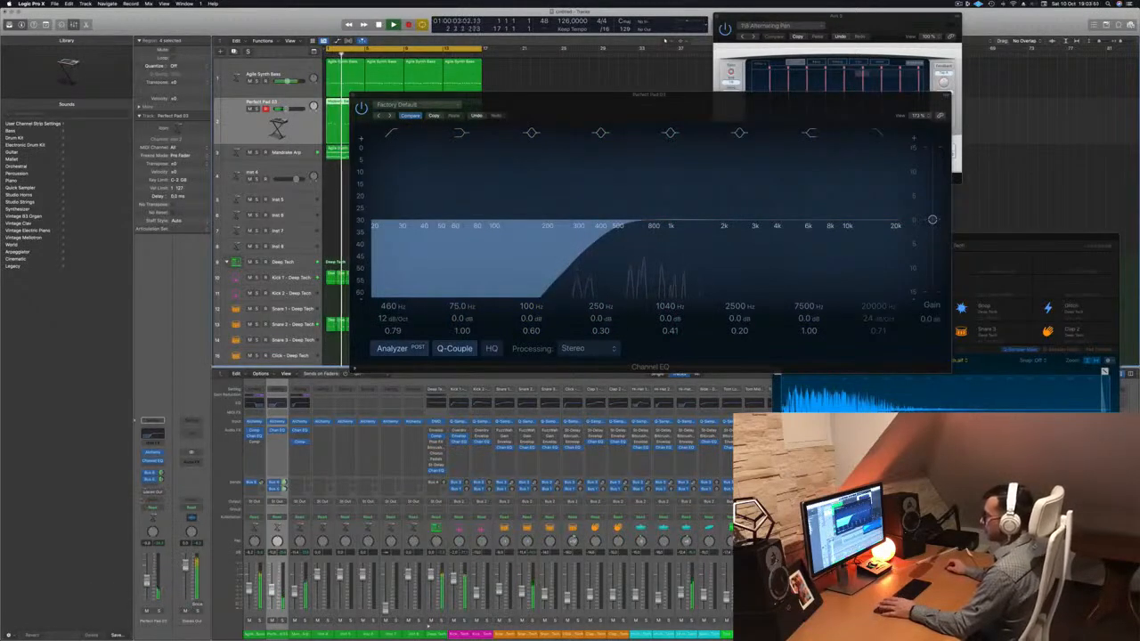
left_click(161, 481)
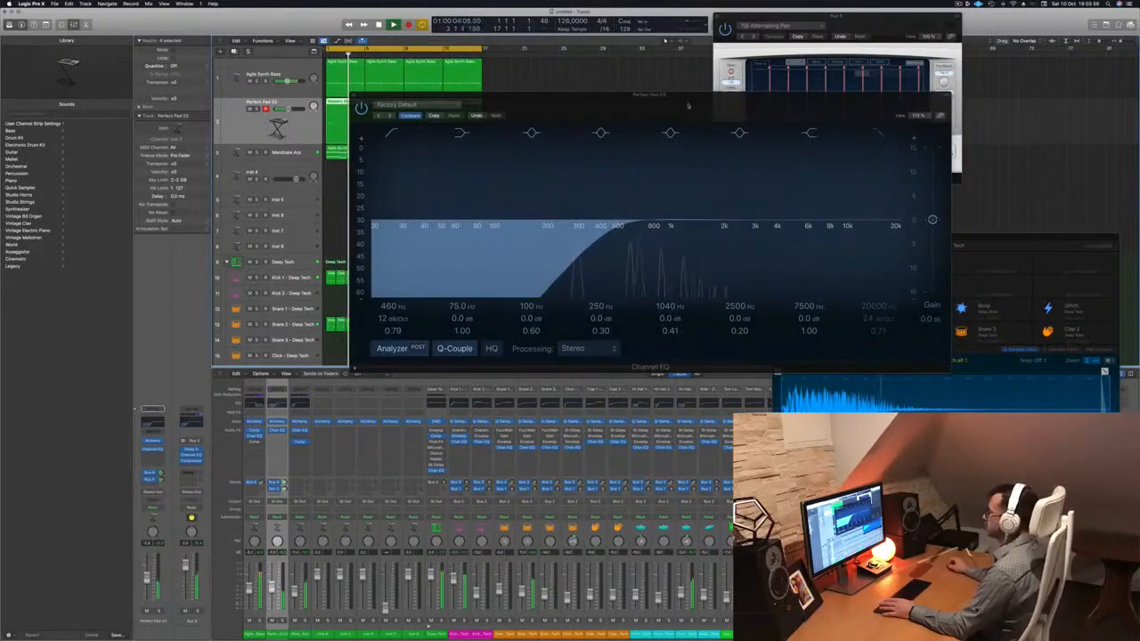
left_click_drag(390, 97, 305, 136)
left_click(269, 133)
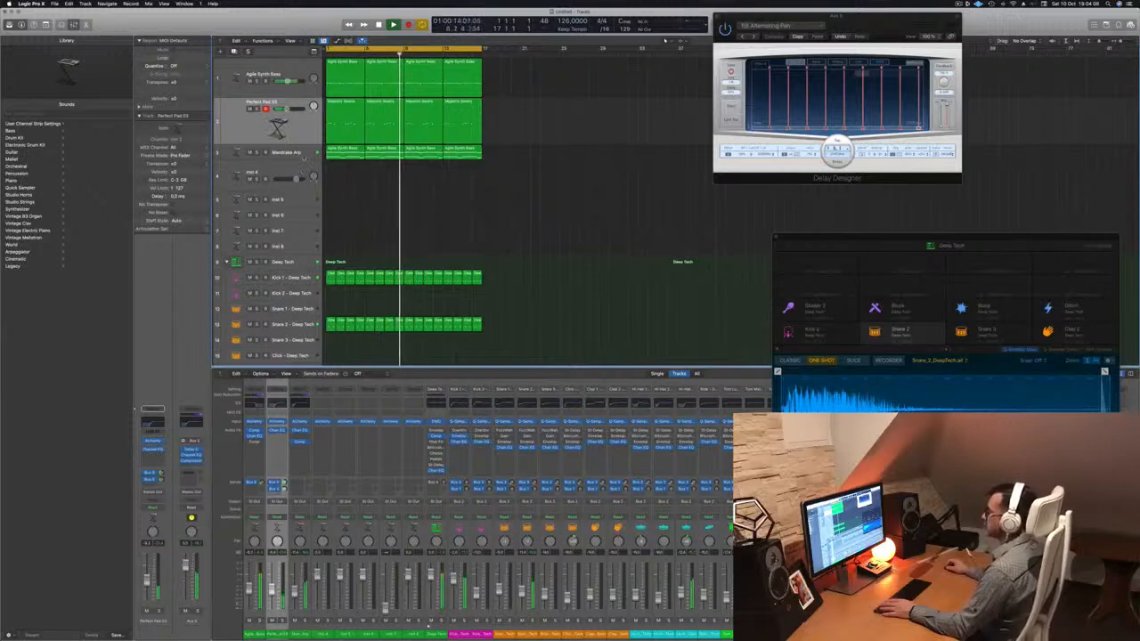
Listen to the Mandrake Arp track with solo toggled and inspect its Compressor settings.
left_click(297, 155)
left_click(258, 152)
left_click(258, 152)
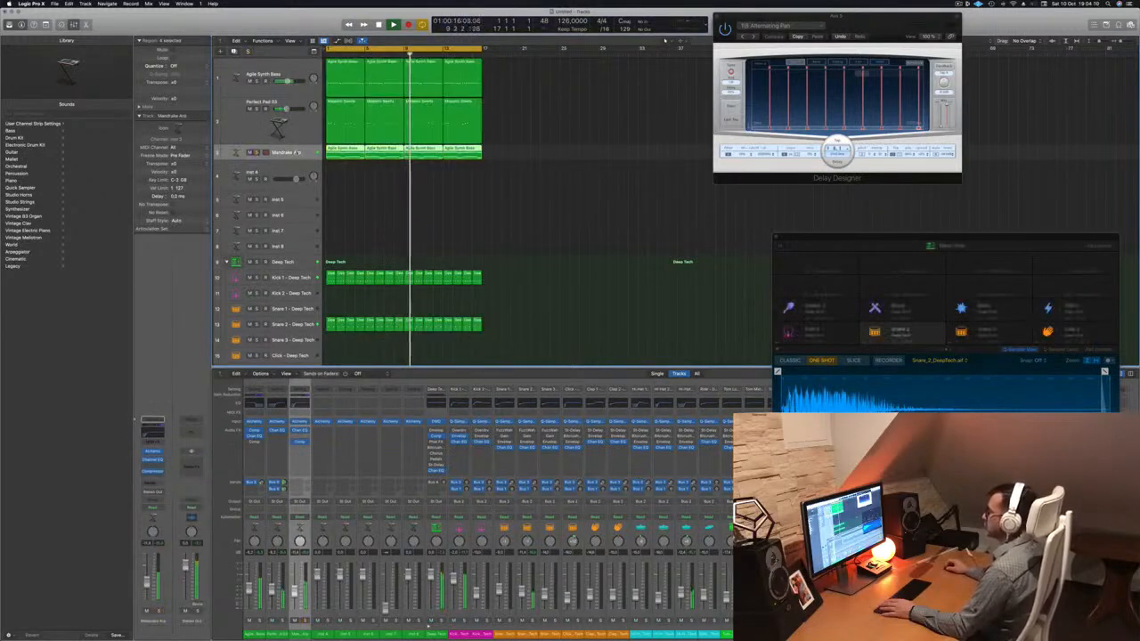
left_click(152, 471)
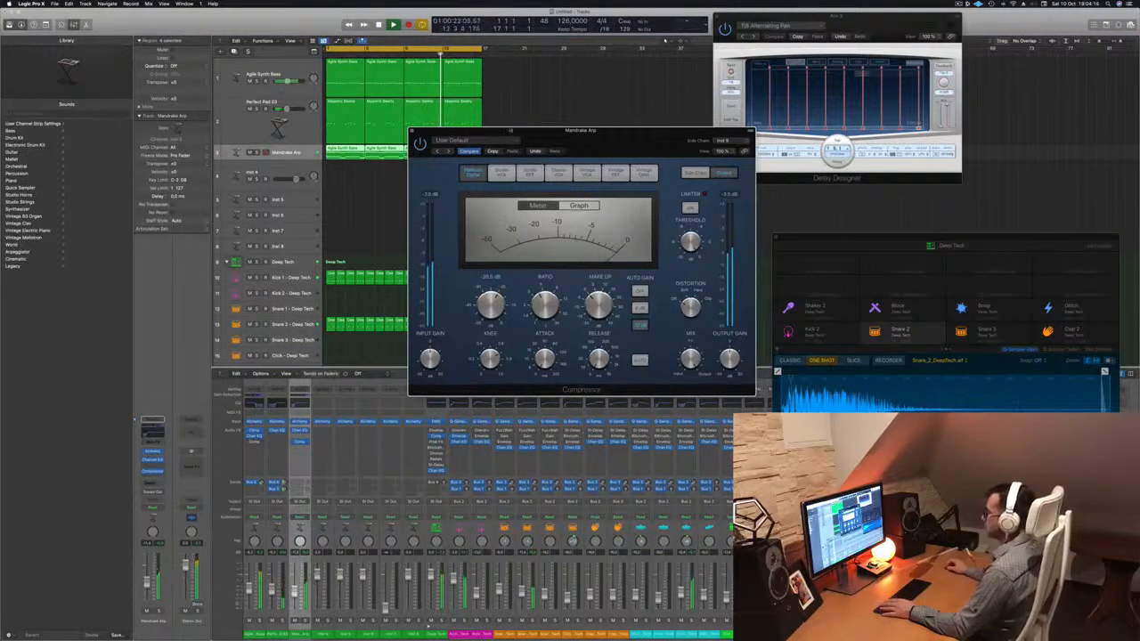
left_click(412, 131)
left_click(575, 231)
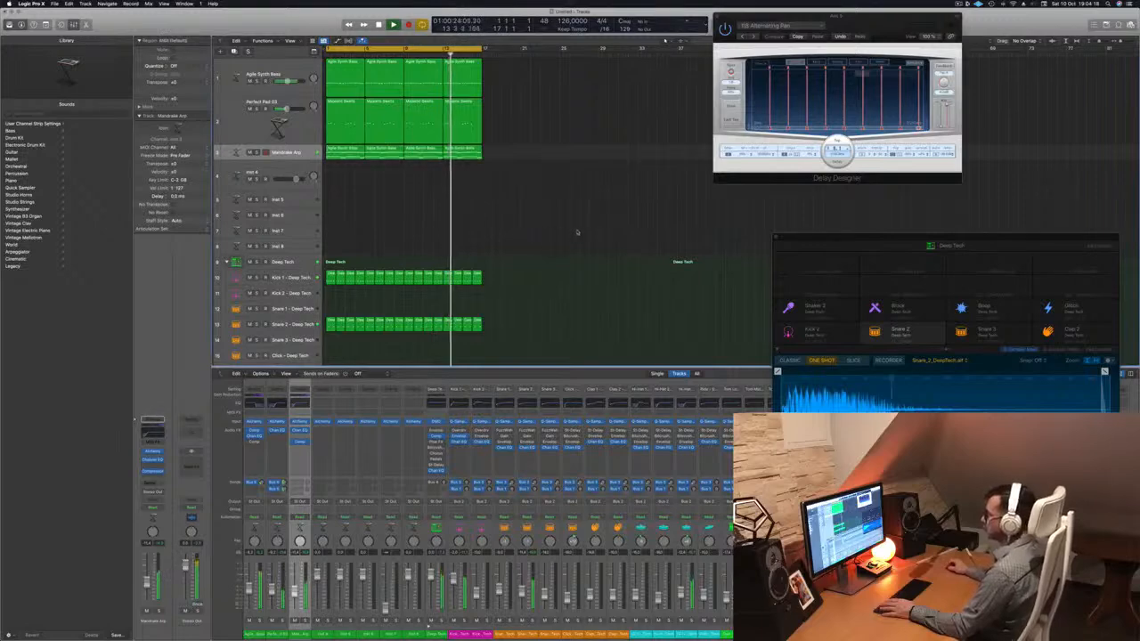
scroll(577, 232, "down", 4)
scroll(576, 233, "up", 4)
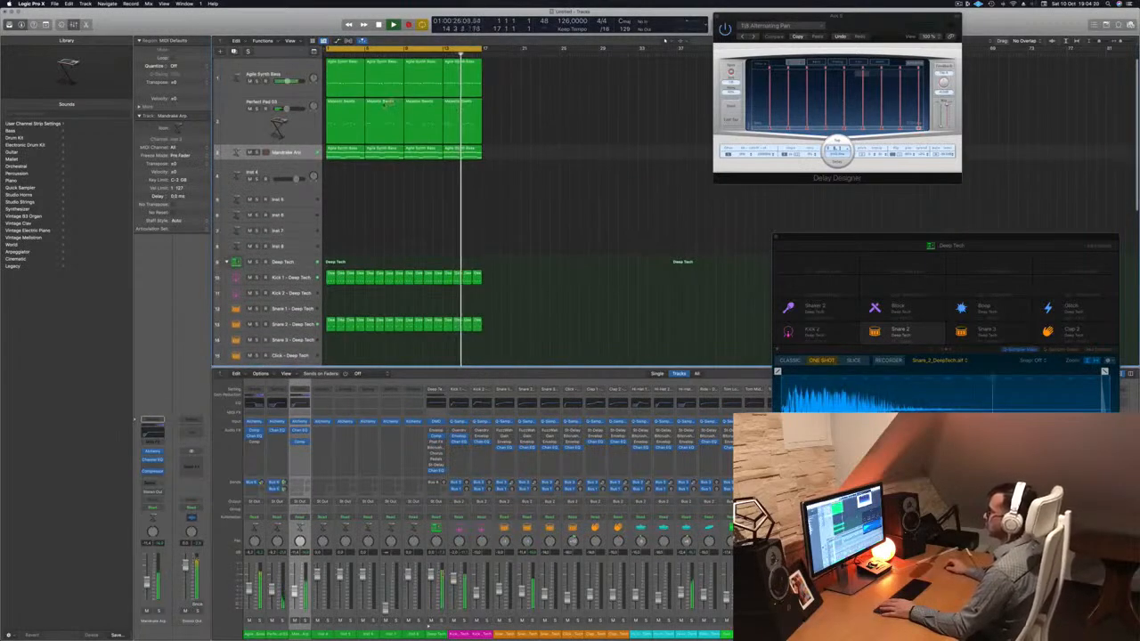
Open the Perfect Pad 03 track's Alchemy instrument and replay the loop from the start.
left_click(286, 126)
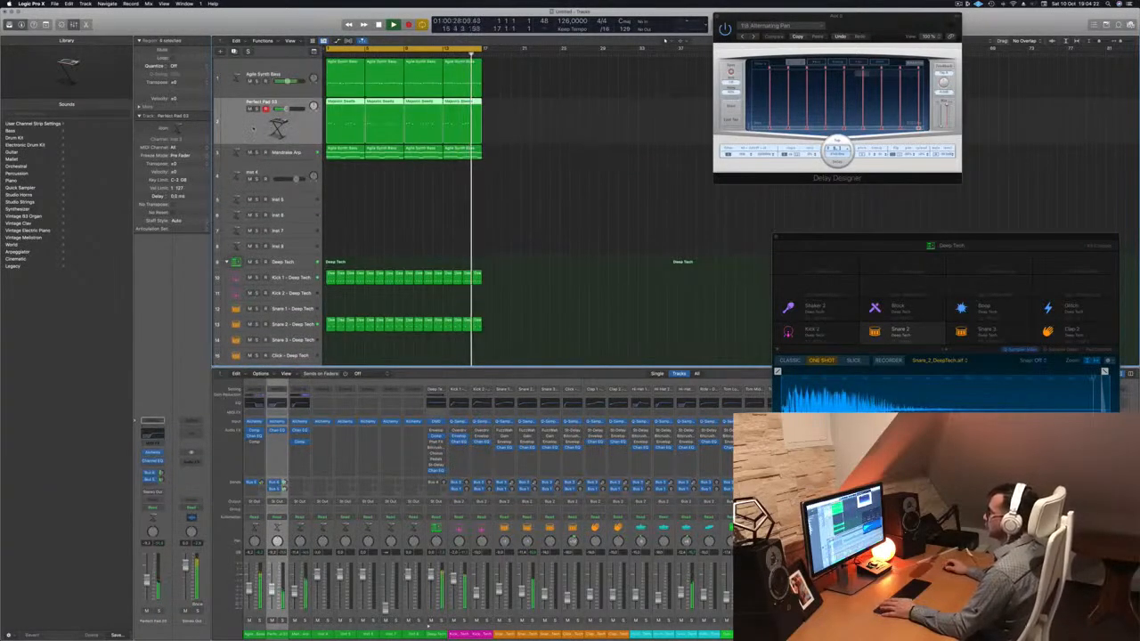
left_click(155, 454)
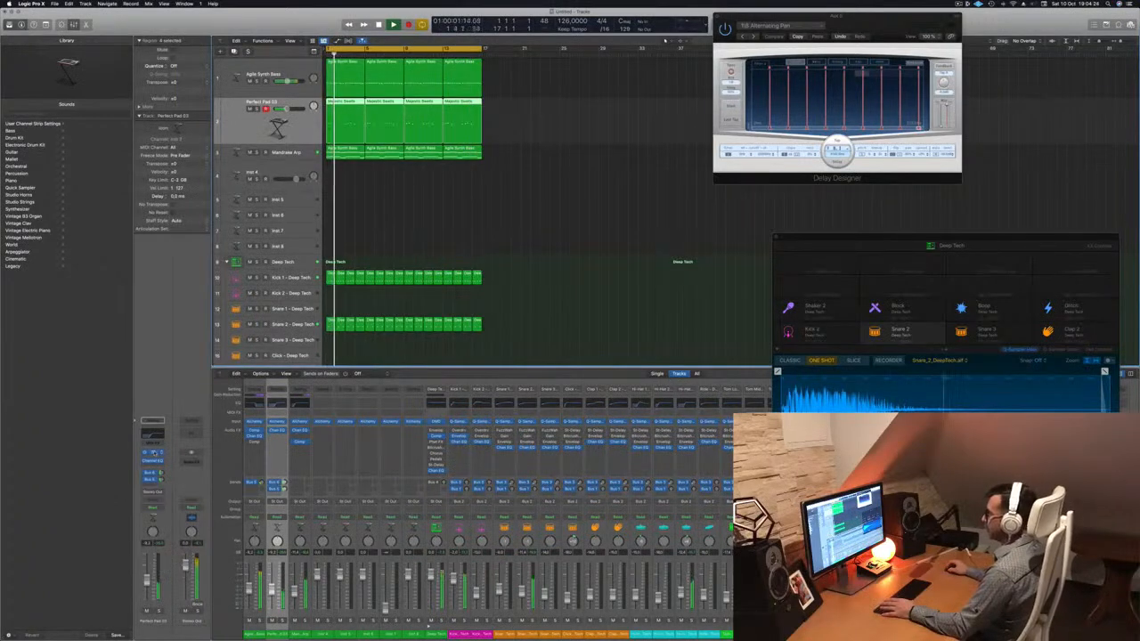
key("space")
key("space")
left_click_drag(762, 148, 656, 152)
key("space")
key("space")
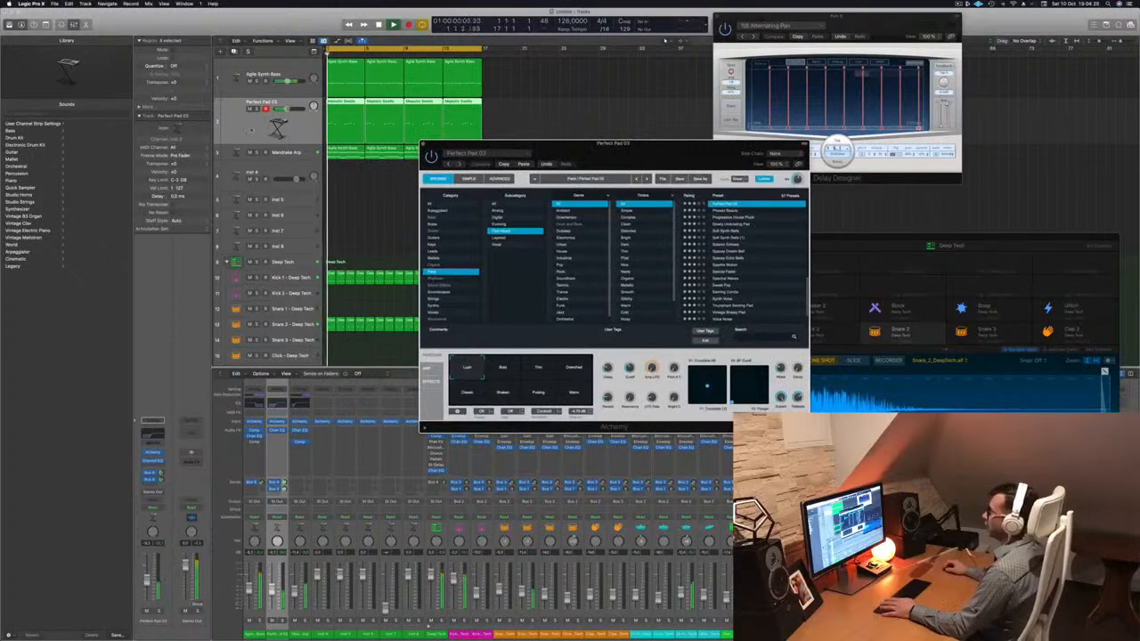
Stop playback, duplicate the Perfect Pad 03 track with its settings, and copy its four regions onto the new track.
left_click(233, 33)
key("space")
key("super+d")
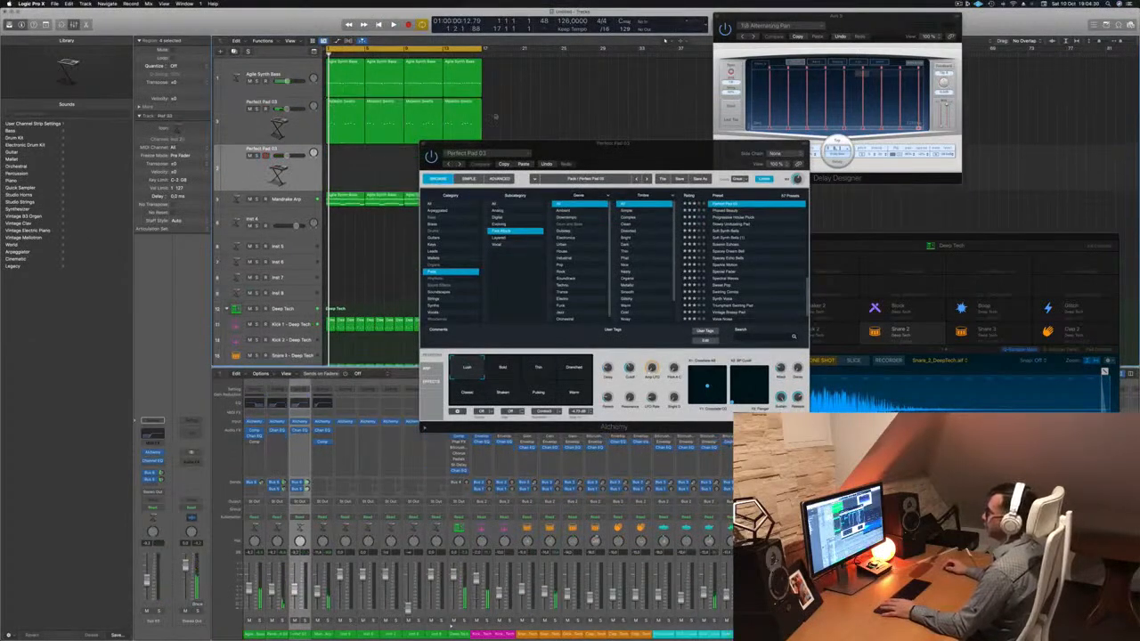
left_click_drag(524, 127, 339, 155)
left_click_drag(485, 144, 614, 133)
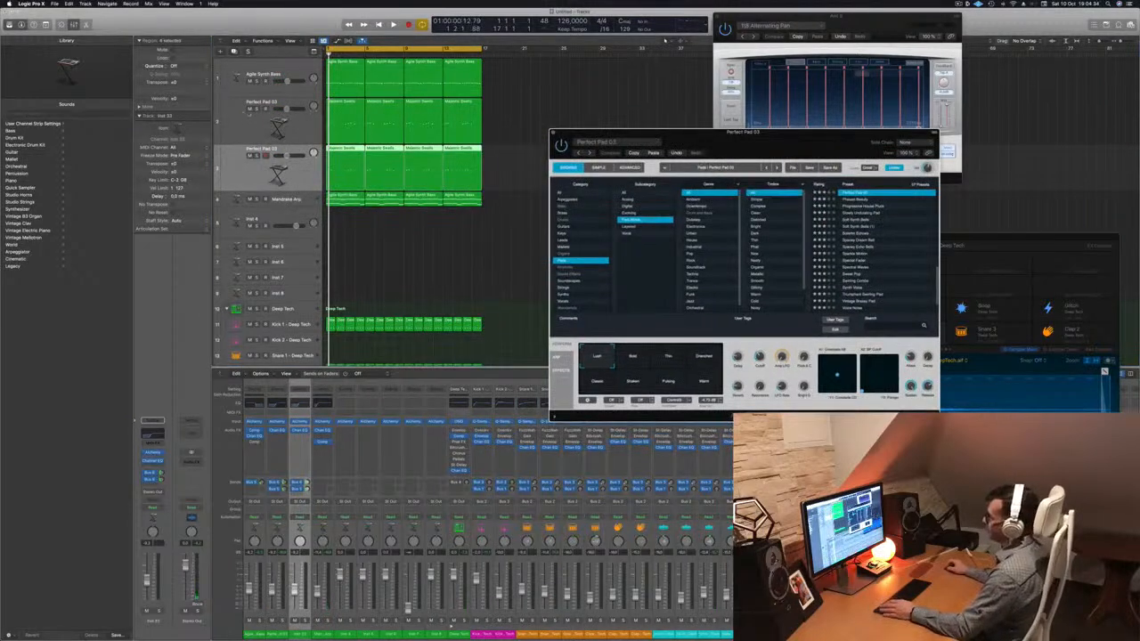
Mute the original Perfect Pad 03 track and open the duplicate track's own Alchemy instrument window.
left_click(249, 109)
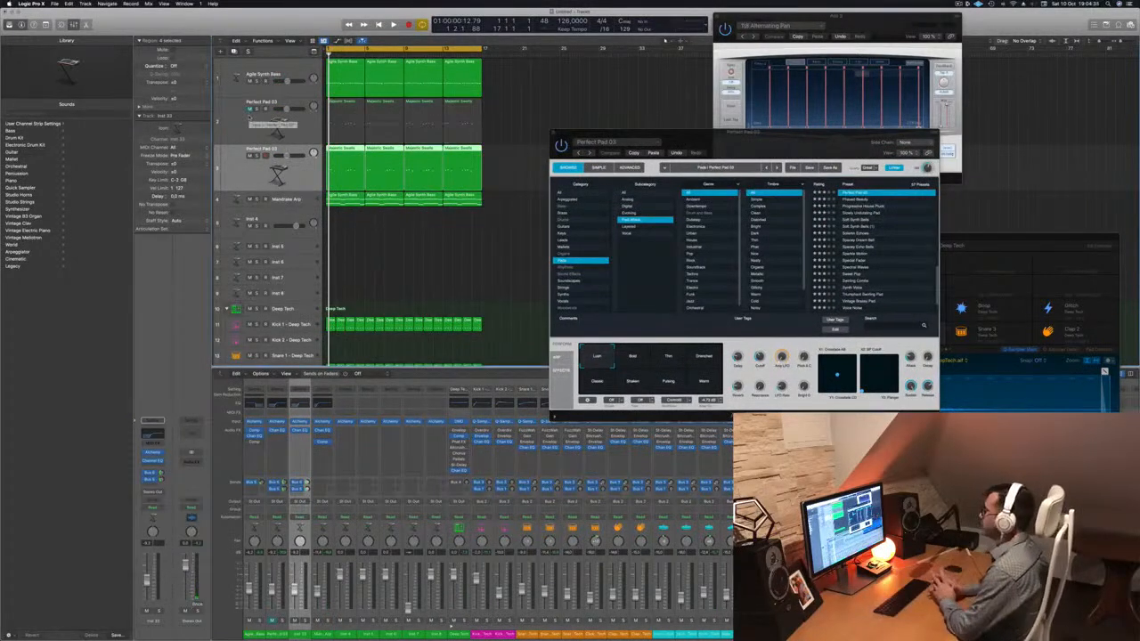
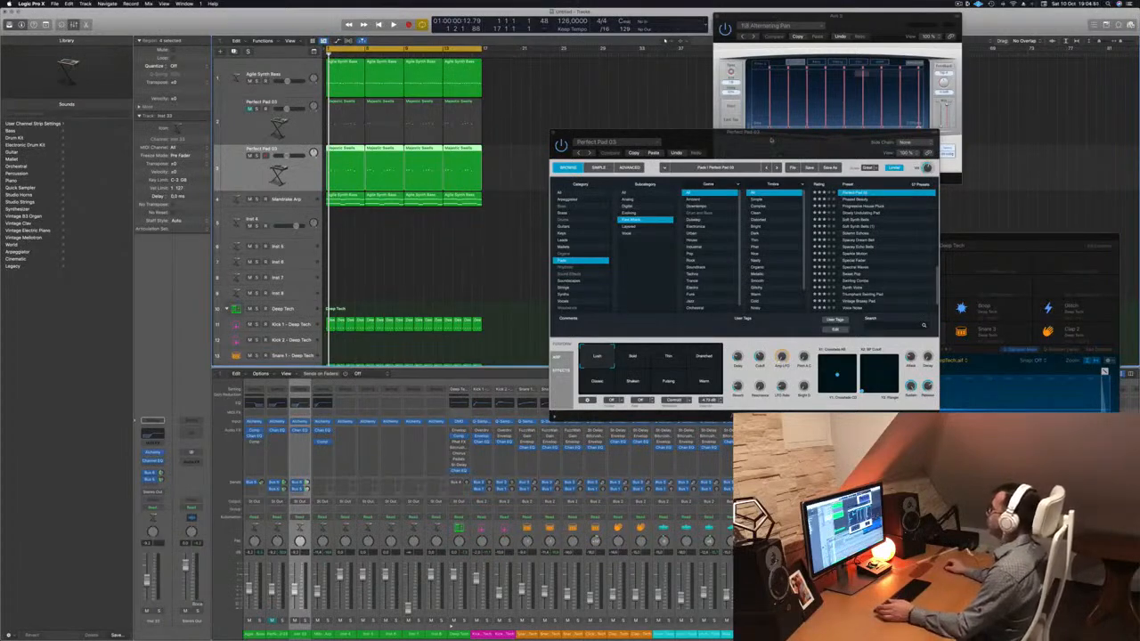
left_click_drag(771, 140, 734, 139)
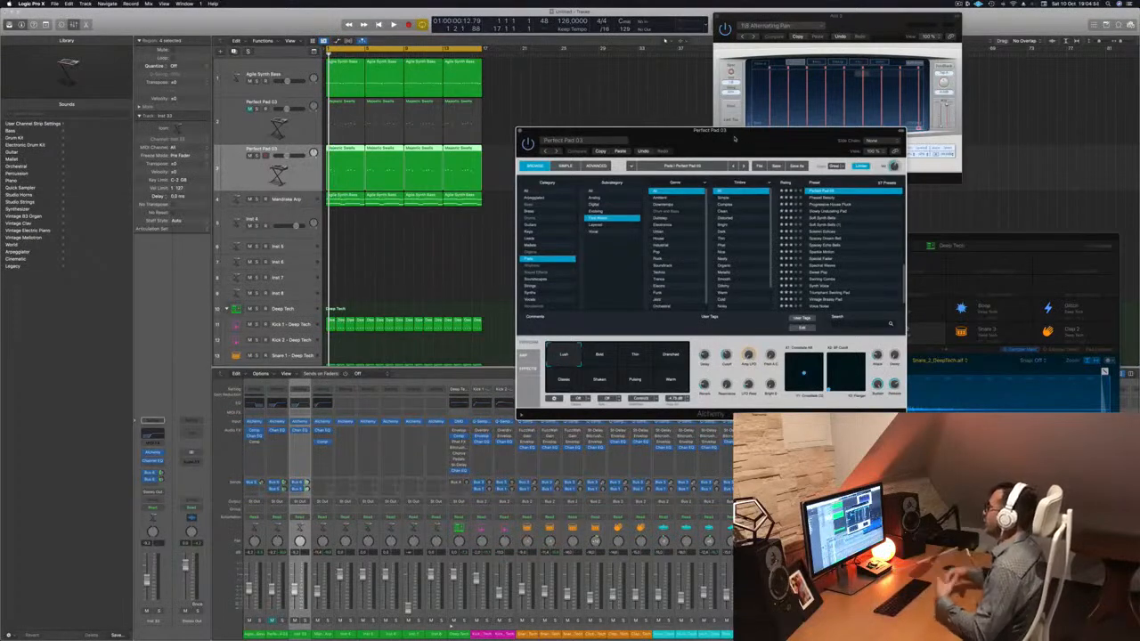
left_click_drag(721, 136, 698, 146)
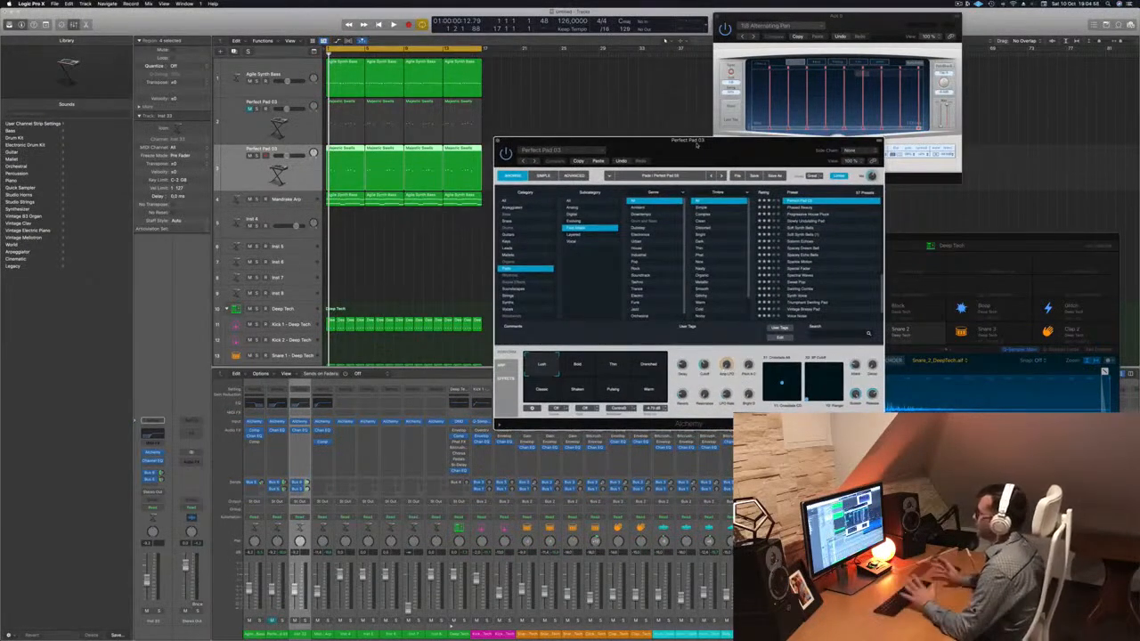
left_click_drag(696, 144, 774, 101)
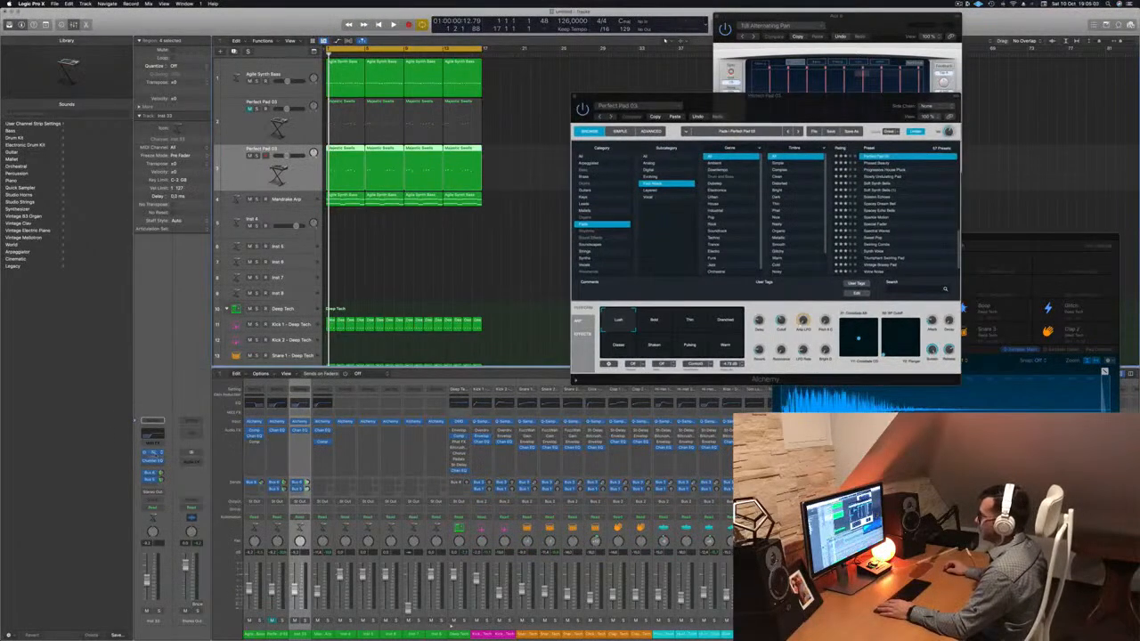
left_click(155, 453)
left_click(153, 453)
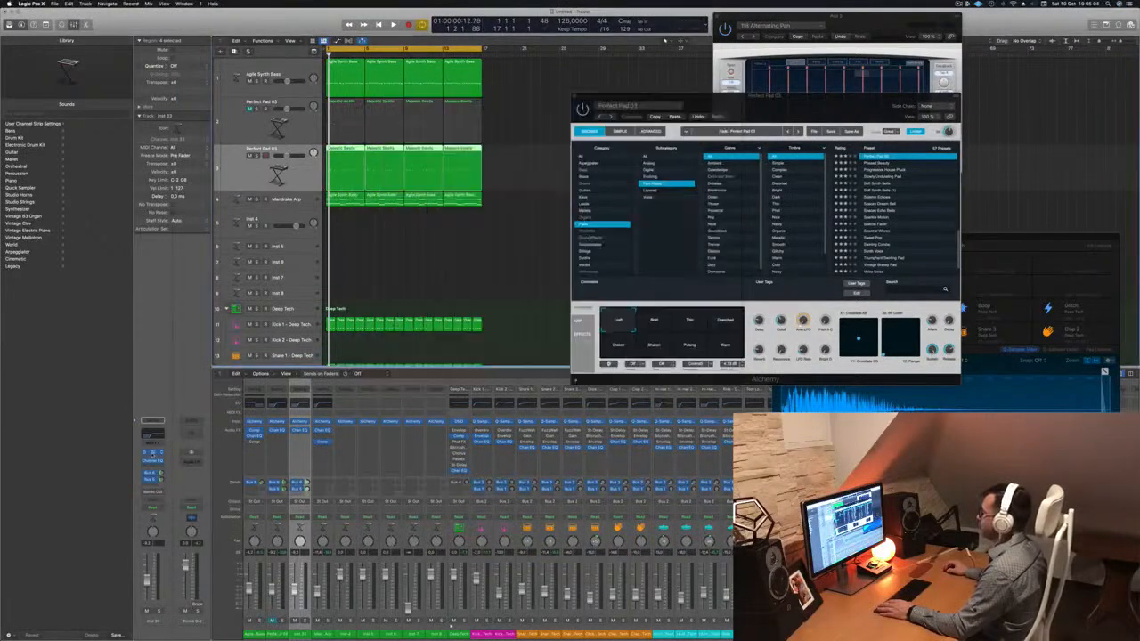
left_click(152, 453)
left_click_drag(675, 102, 699, 109)
left_click_drag(833, 98, 1054, 99)
left_click_drag(623, 112, 718, 116)
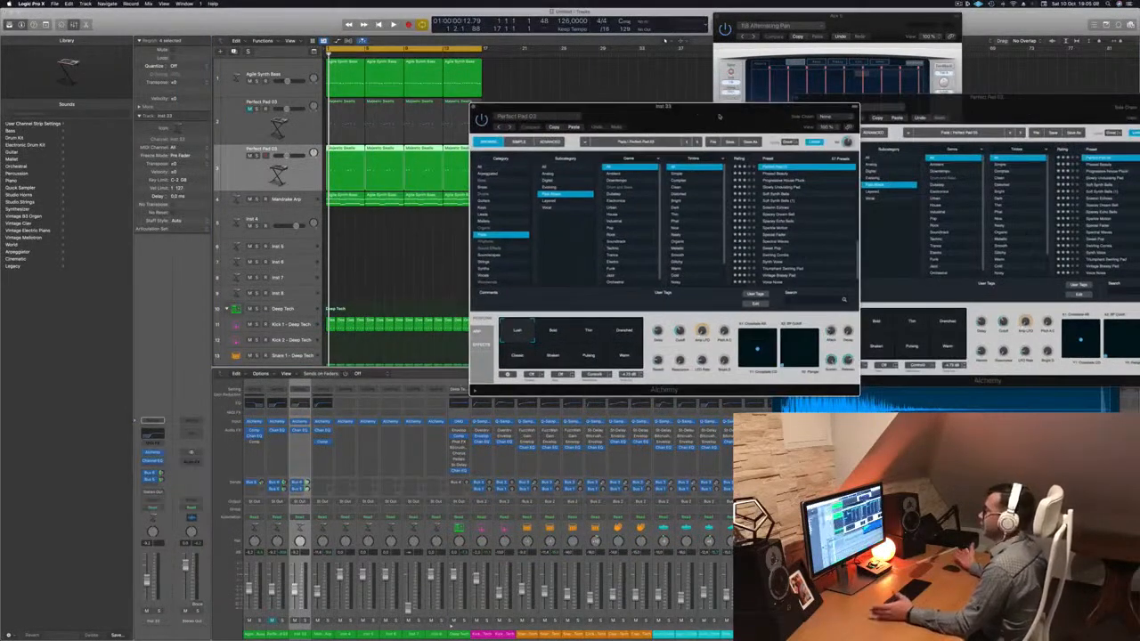
Play the loop and try the Soft Synth Bells, Solemn Echoes and Spacey Dream Bell presets on the duplicate track.
key("space")
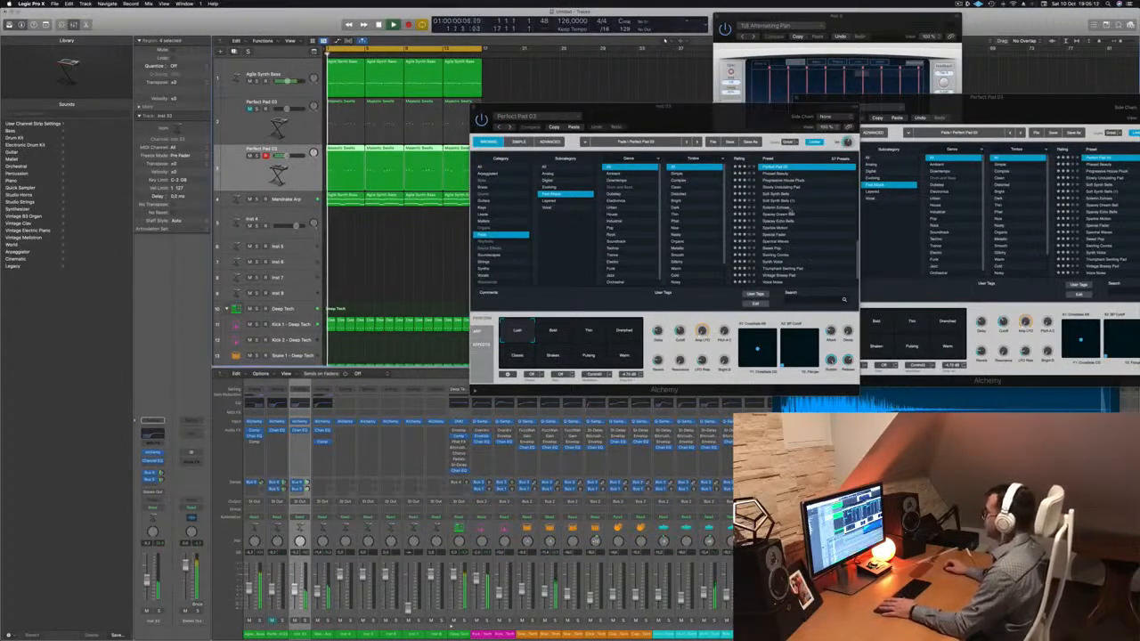
left_click(781, 193)
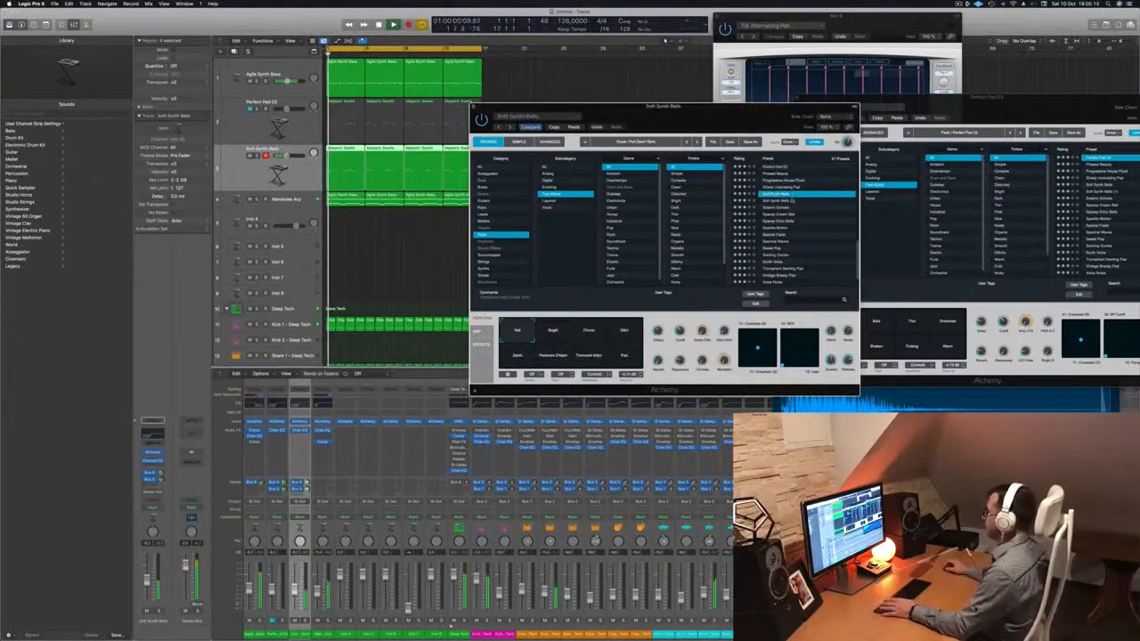
scroll(802, 201, "down", 1)
left_click(784, 195)
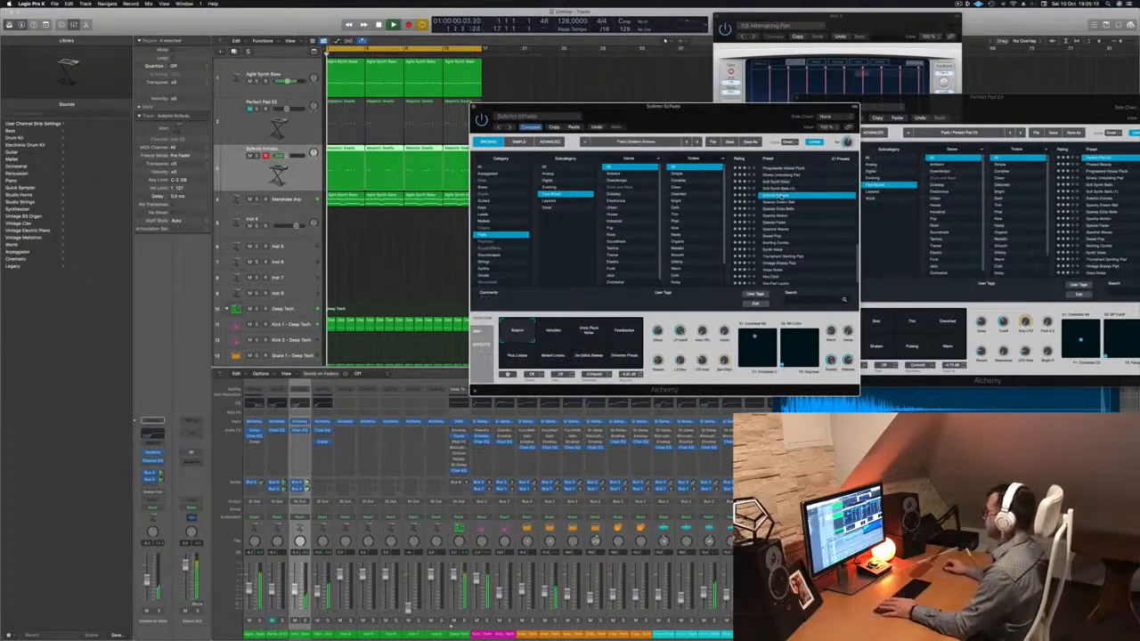
left_click(793, 201)
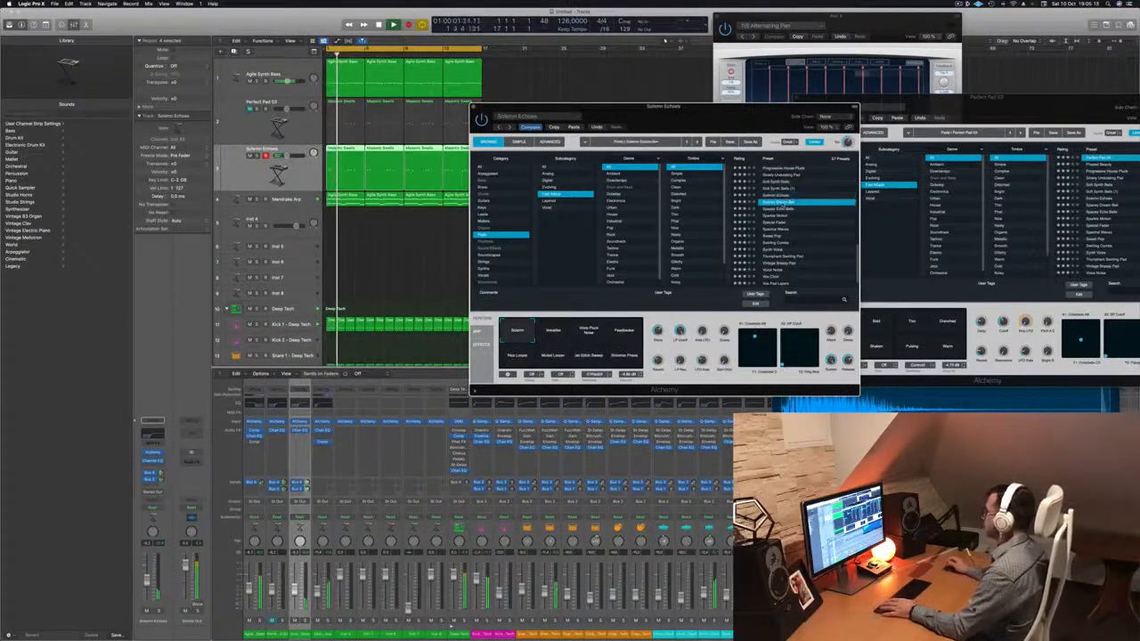
Replay the loop from the start and load the Spacey Motion preset on the duplicate pad track.
key("space")
key("space")
key("space")
key("space")
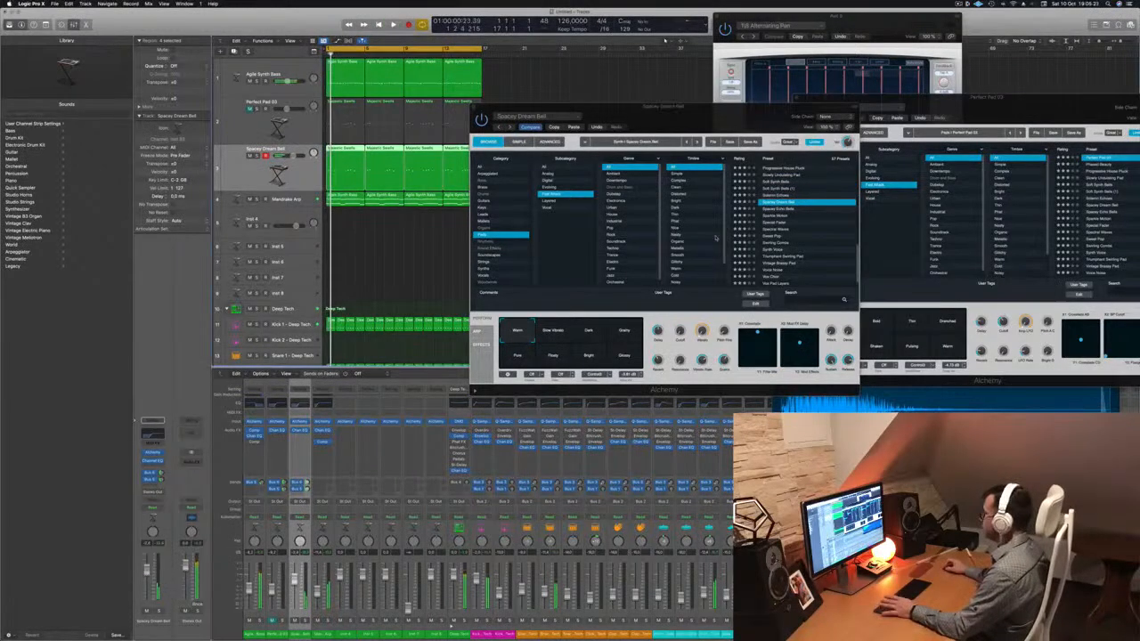
key("space")
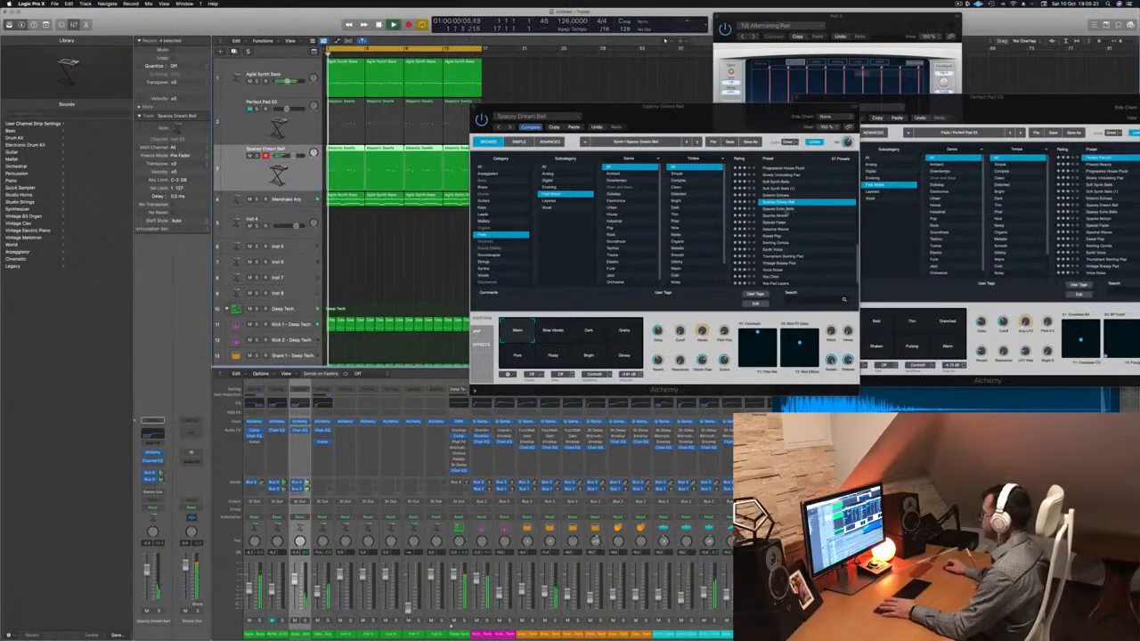
left_click(777, 216)
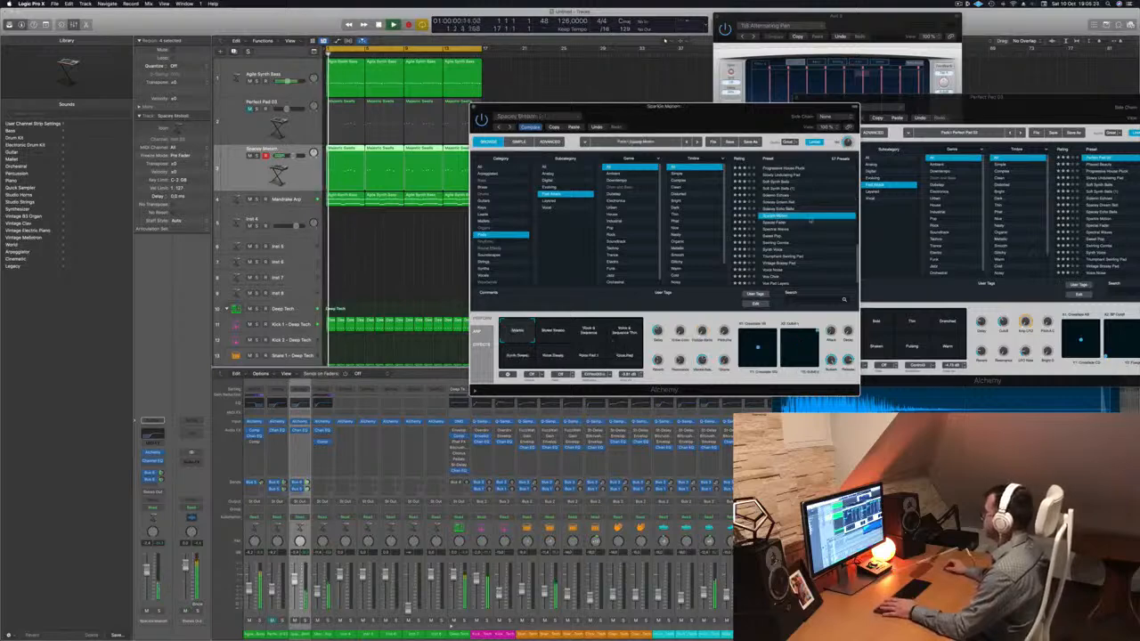
Try the following presets up to Sweet Pop on the duplicate pad, auditioning its performance snapshots from Shiny Stack to Dirty Fifth Tremolo.
key("Down")
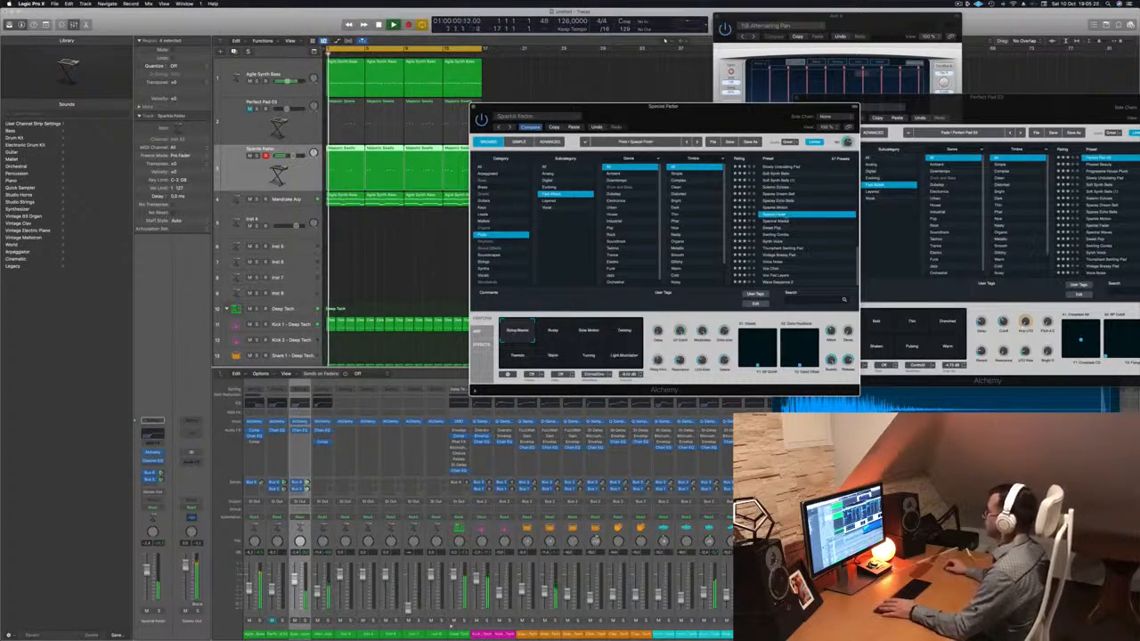
key("Down")
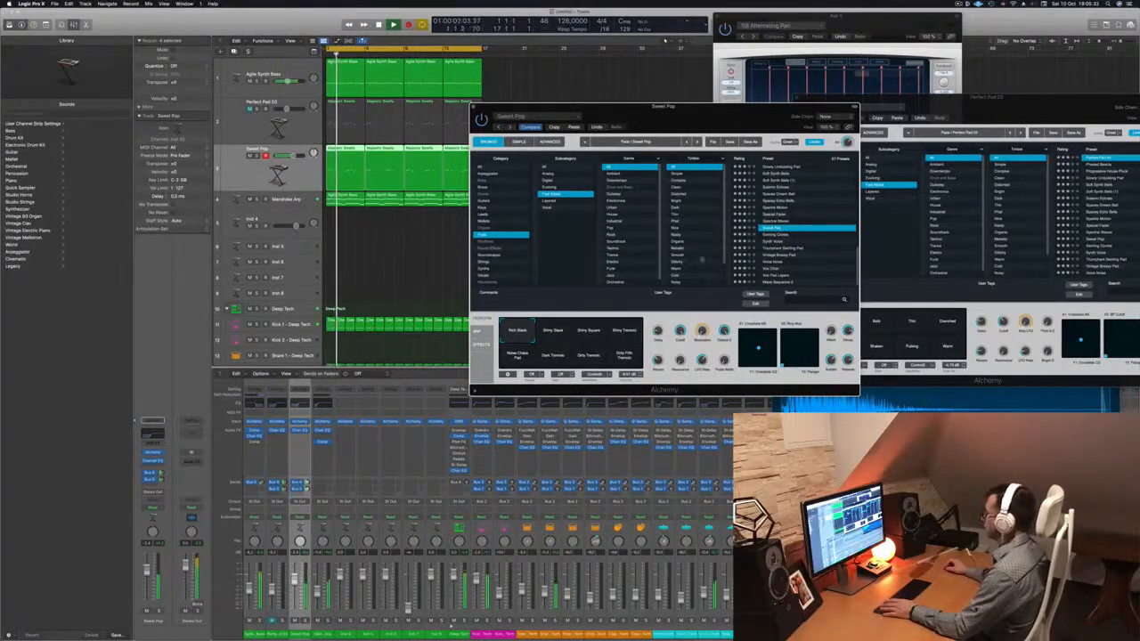
left_click(550, 335)
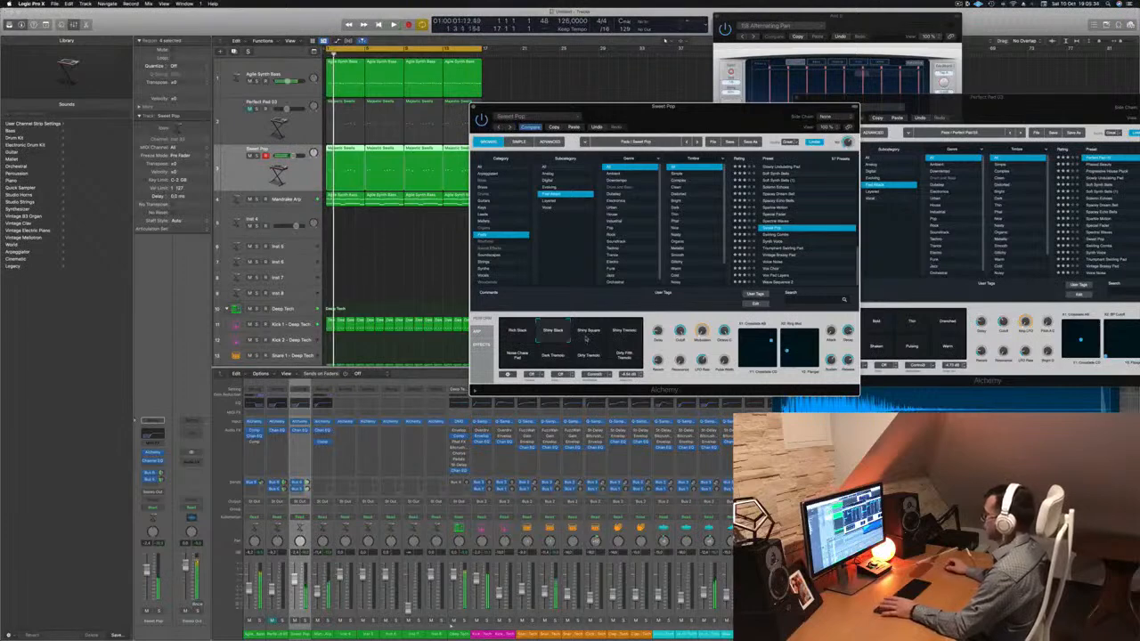
left_click(588, 337)
left_click(626, 334)
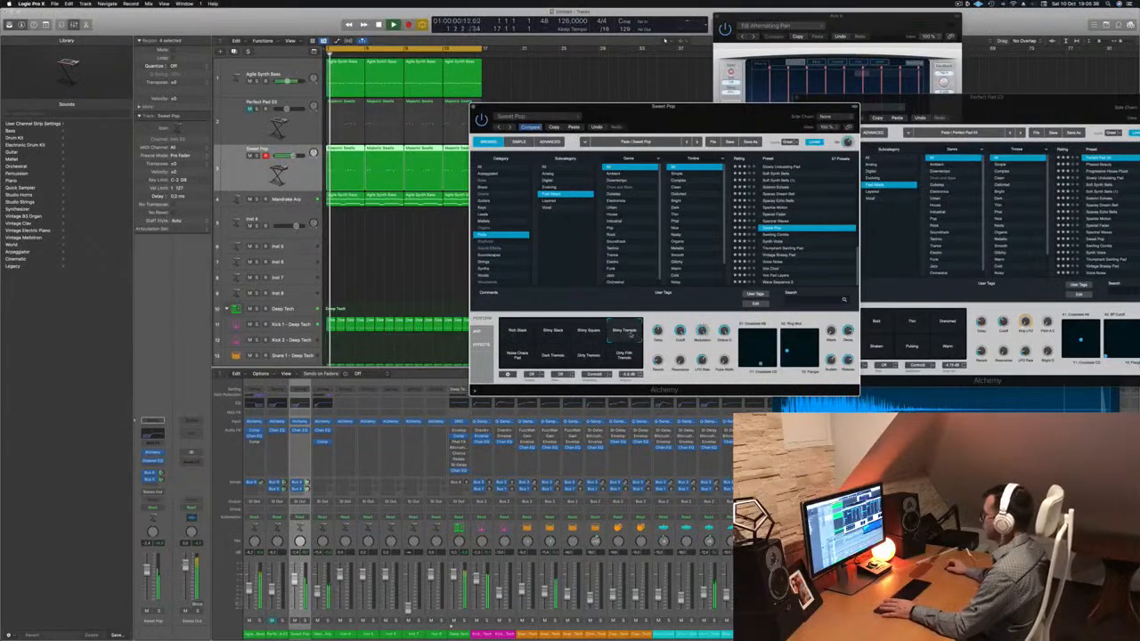
left_click(516, 356)
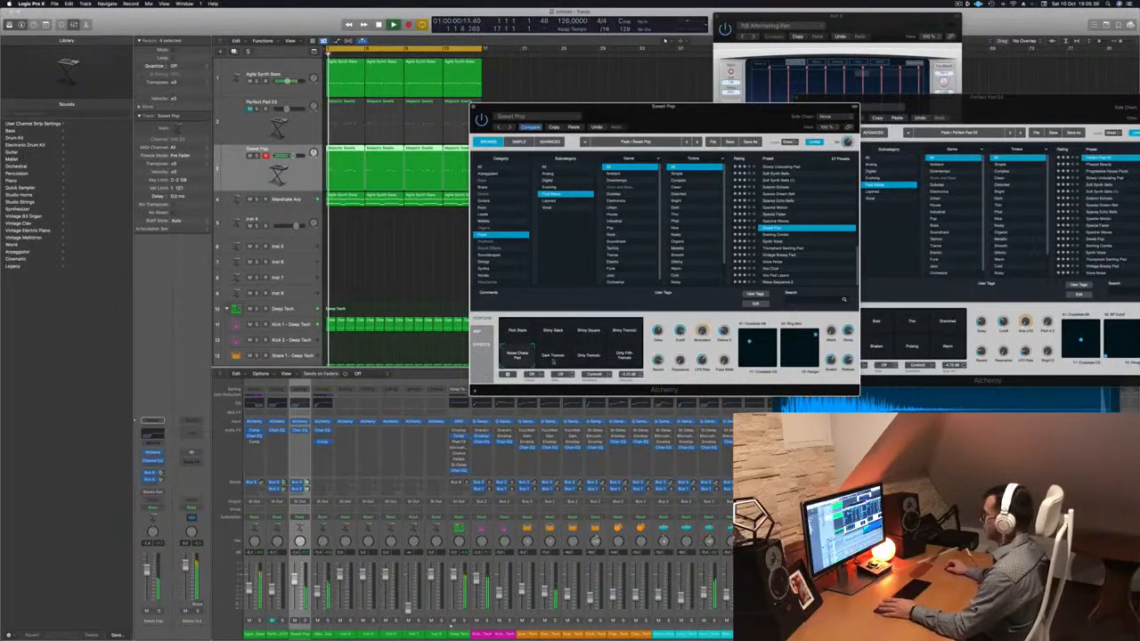
left_click(554, 358)
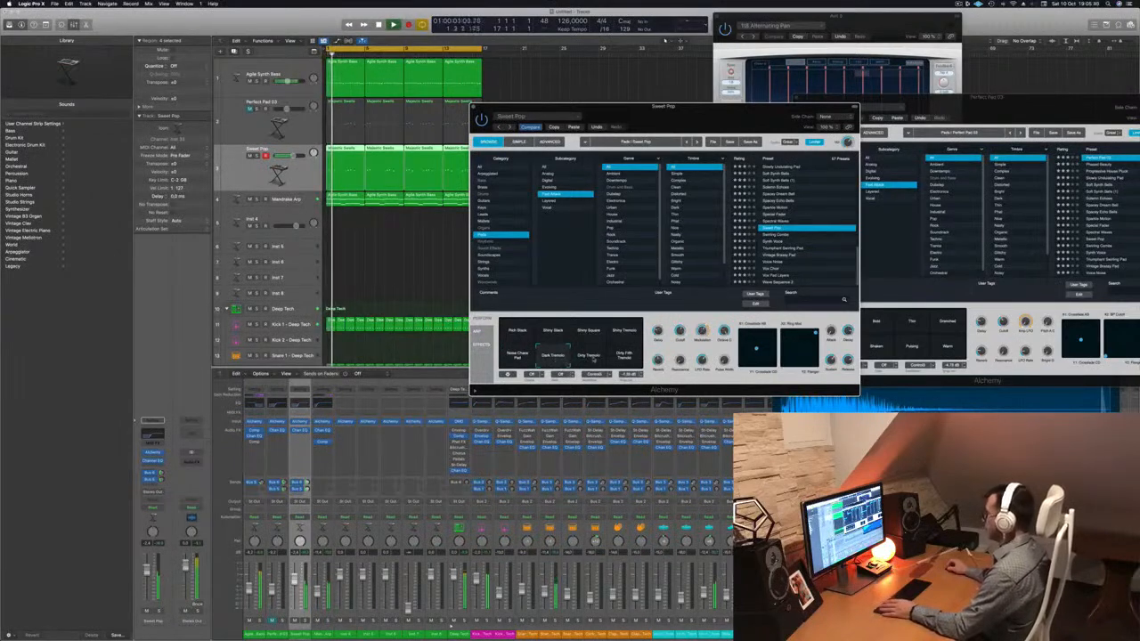
left_click(593, 359)
left_click(625, 354)
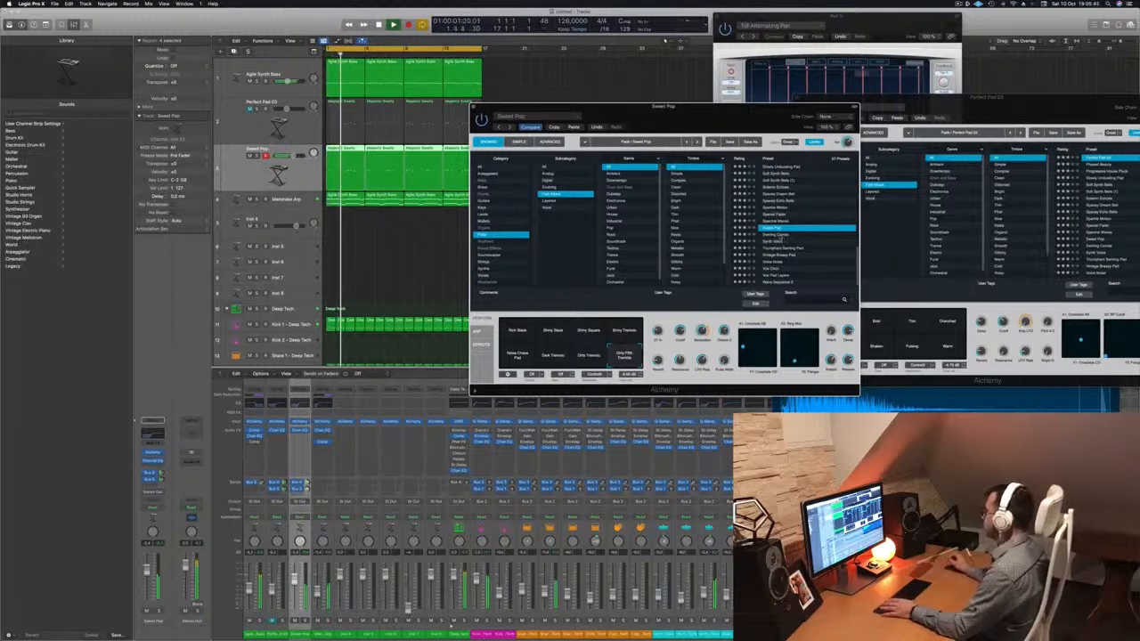
Try the Swirling Combs and Triumphant Swirling Pad presets on the duplicate pad track.
left_click(776, 235)
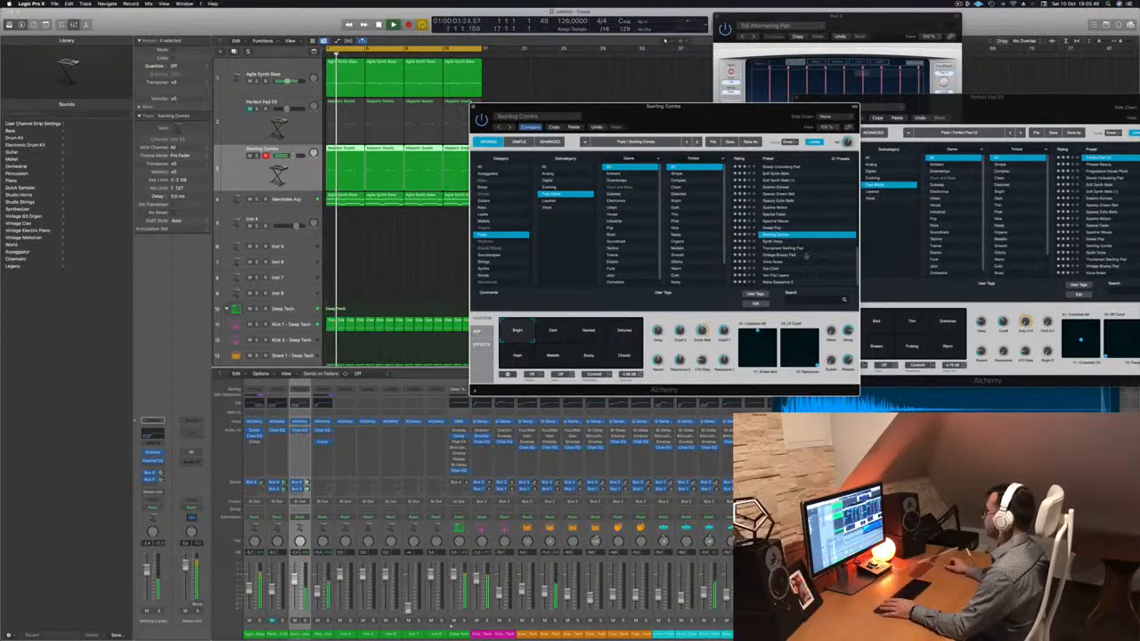
left_click(789, 249)
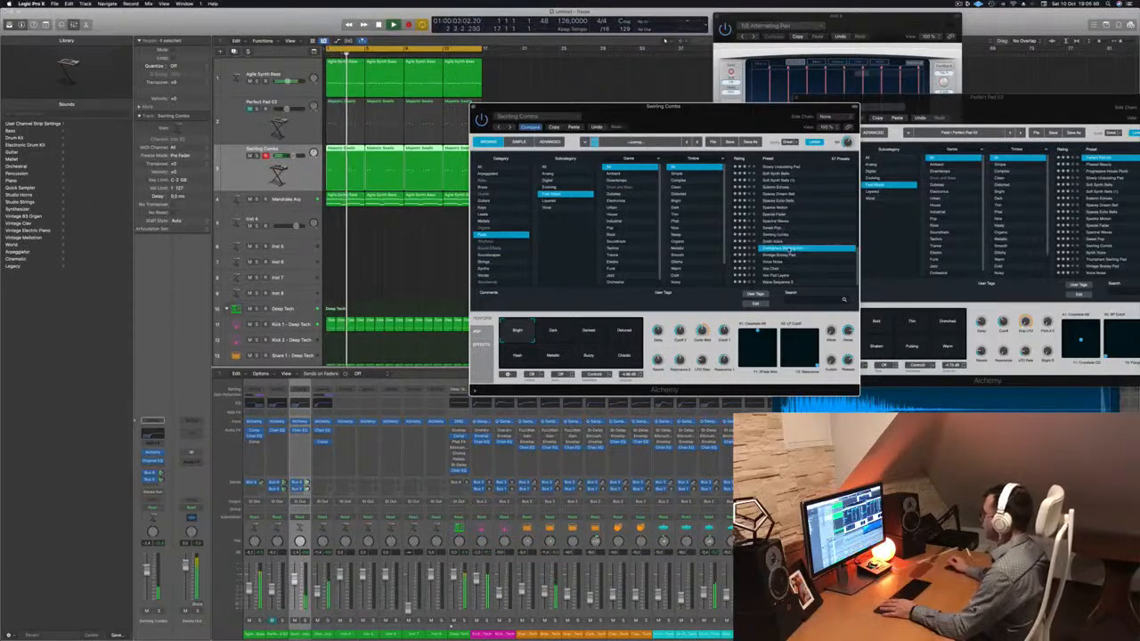
key("space")
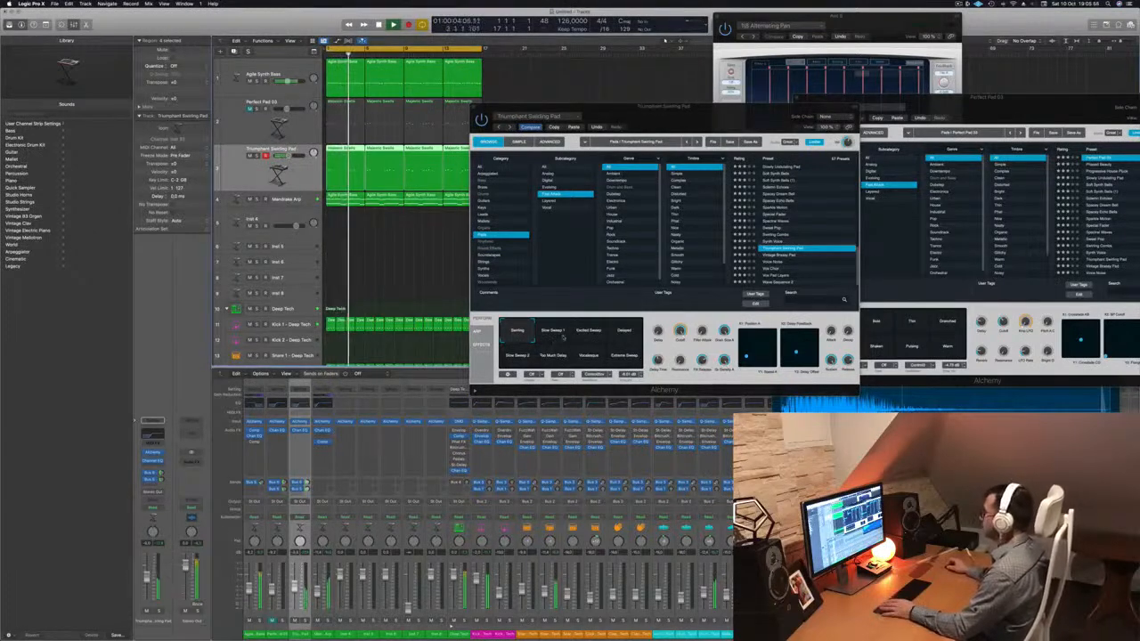
Audition the Angel preset and load Blue Air on the duplicate pad track.
scroll(823, 233, "up", 10)
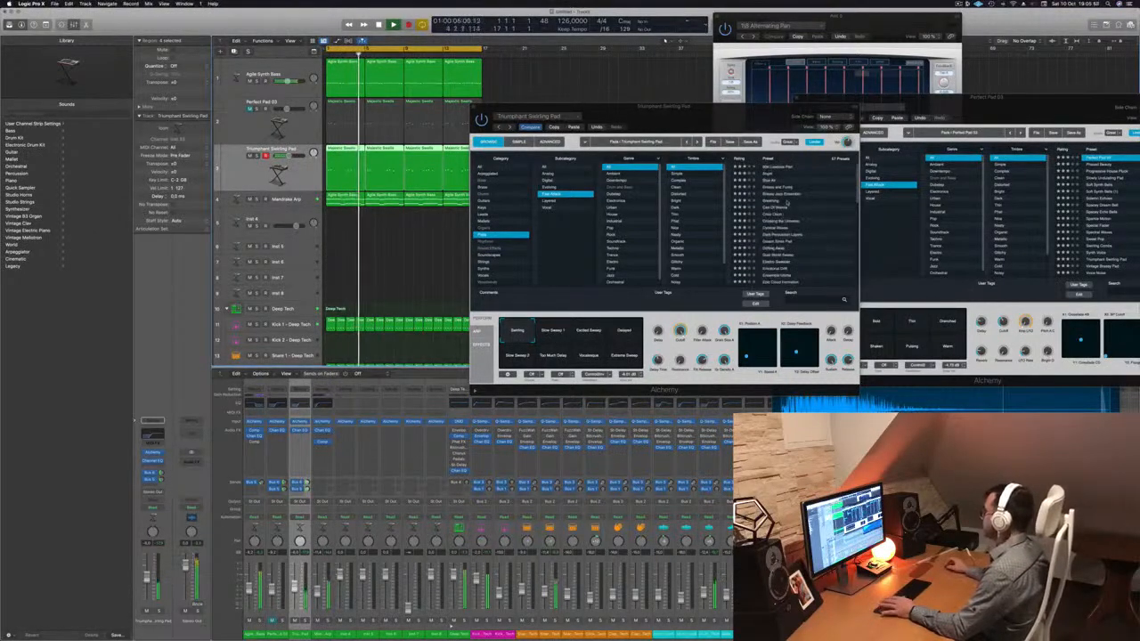
key("space")
left_click(771, 174)
key("space")
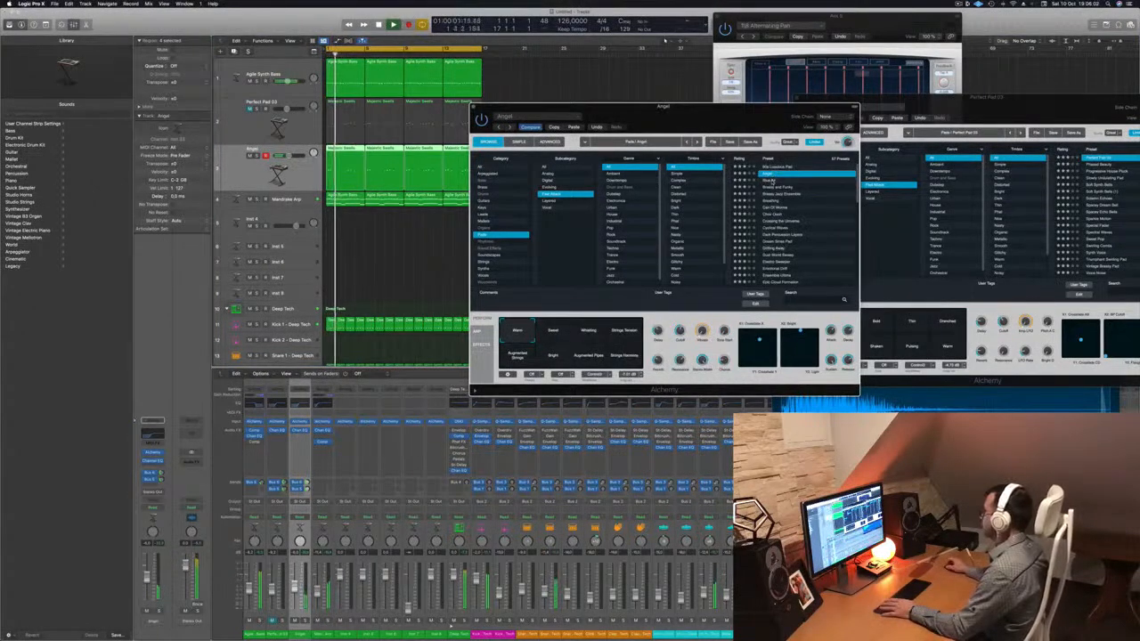
left_click(771, 181)
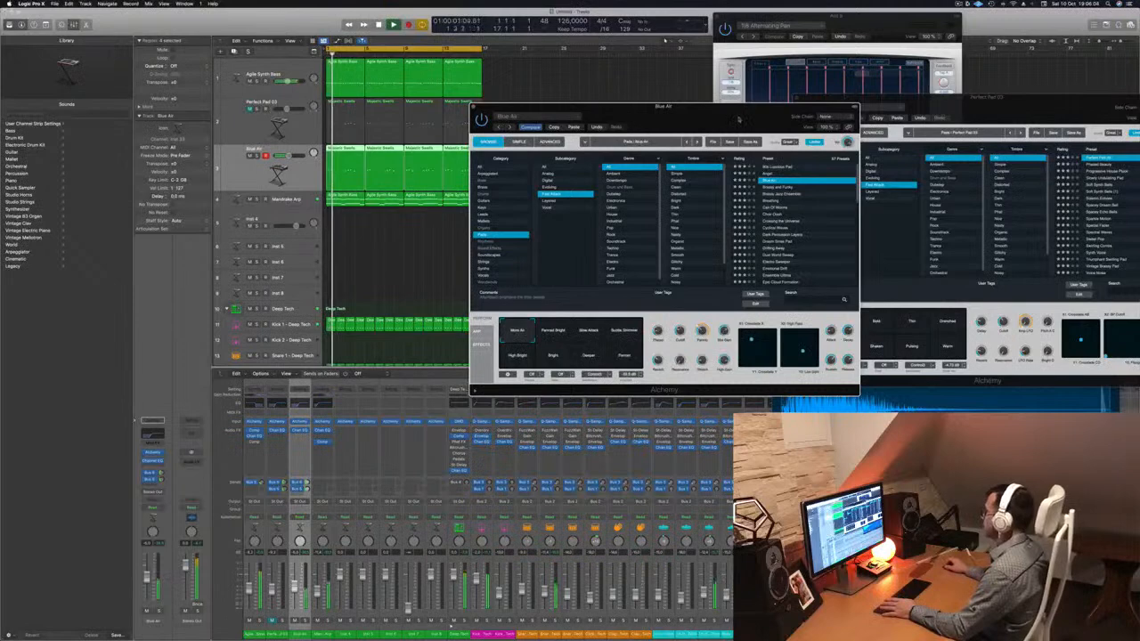
Listen to the loop from the start with Blue Air and close the duplicate track's Alchemy window.
left_click_drag(739, 119, 782, 134)
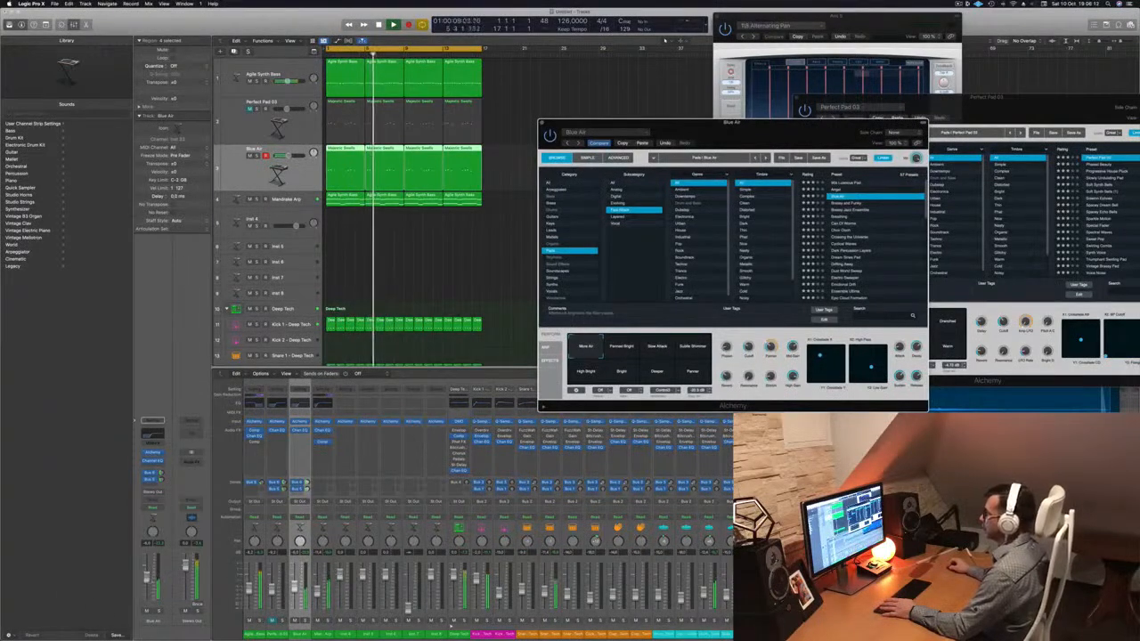
key("Return")
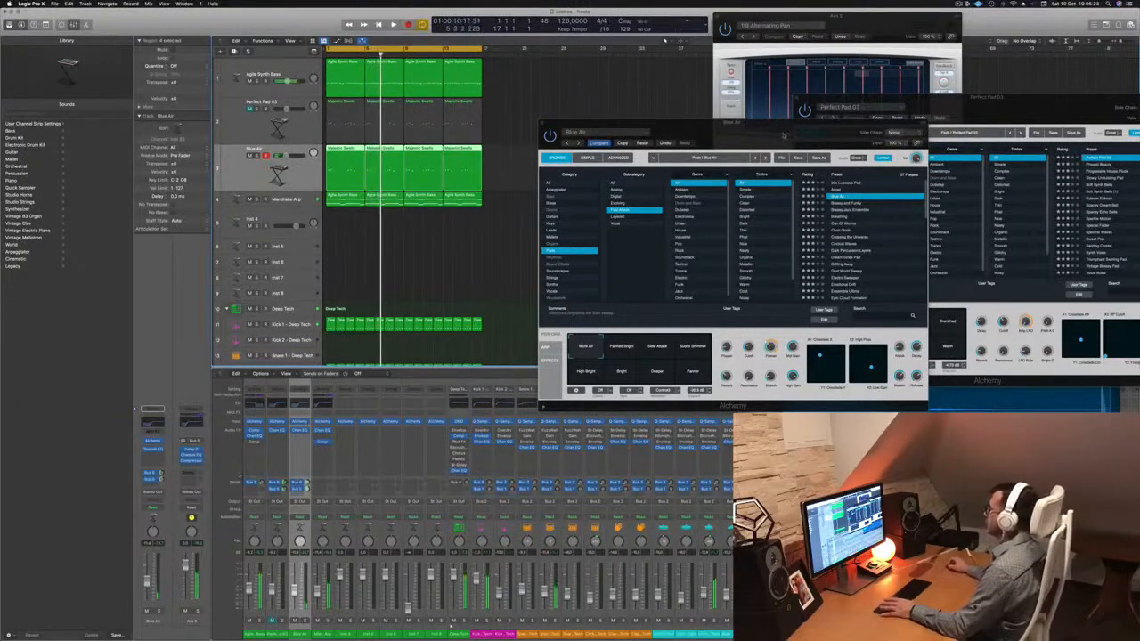
left_click_drag(676, 127, 612, 129)
left_click(481, 128)
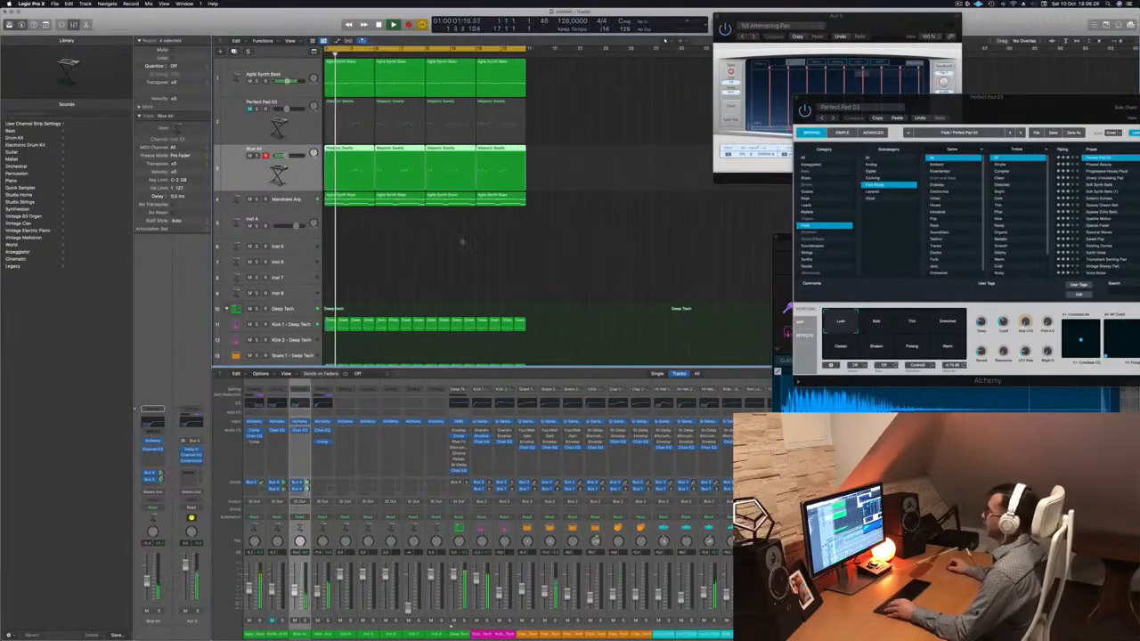
Copy the first Snare 2 region onto the Clap 2 track, repeat it across the loop, and replay from the start.
scroll(459, 239, "down", 5)
scroll(461, 239, "down", 2)
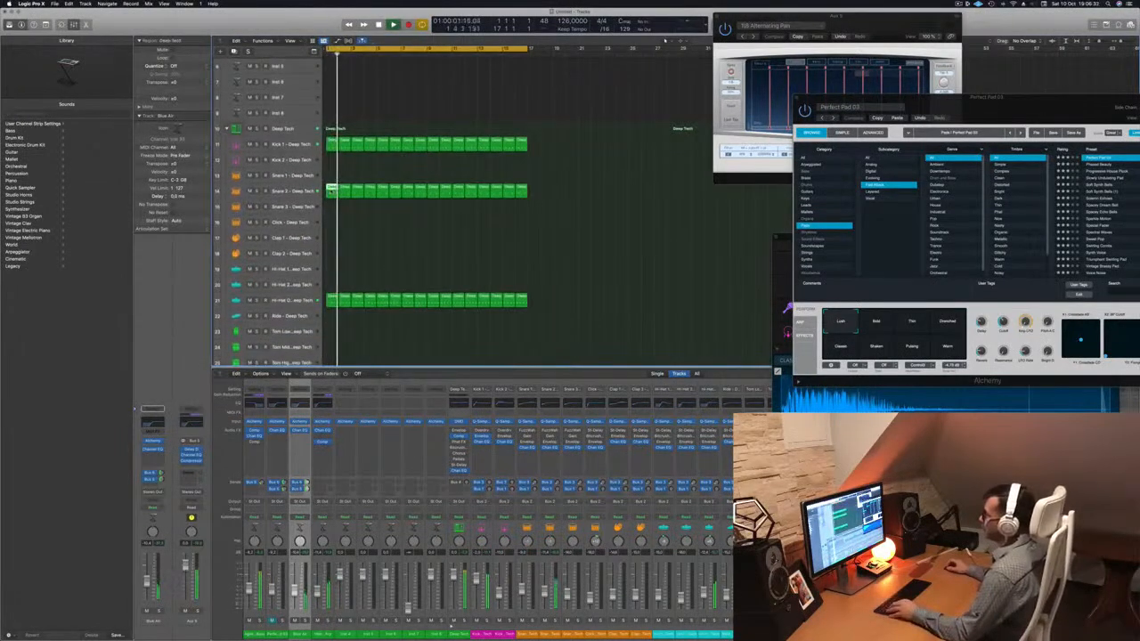
left_click_drag(331, 193, 332, 254)
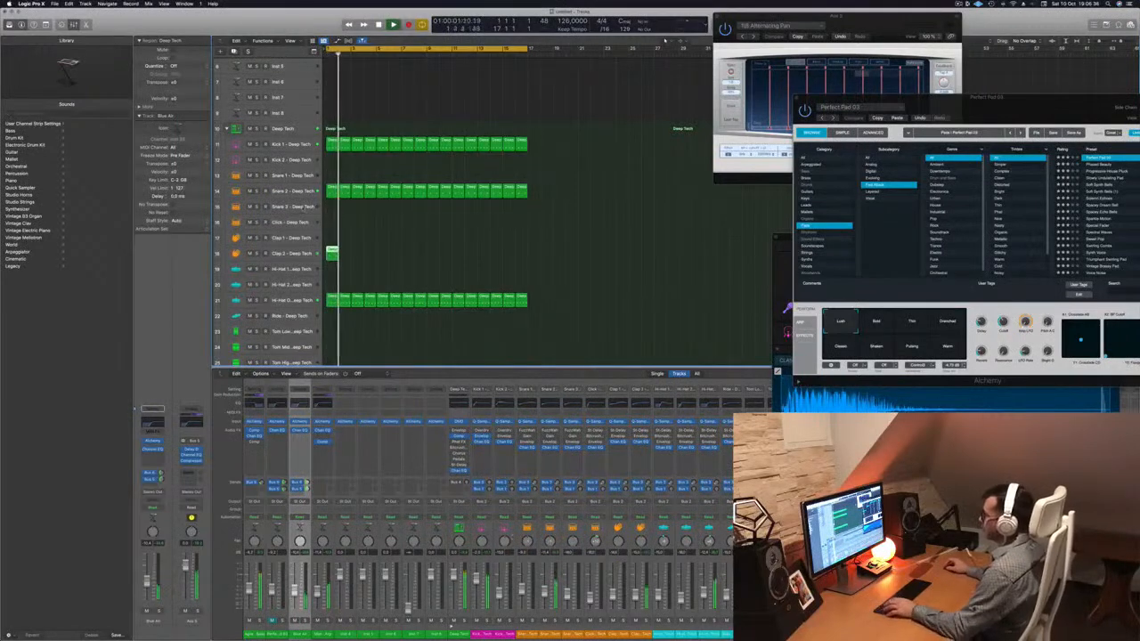
left_click_drag(336, 253, 430, 259)
left_click(284, 254)
key("Return")
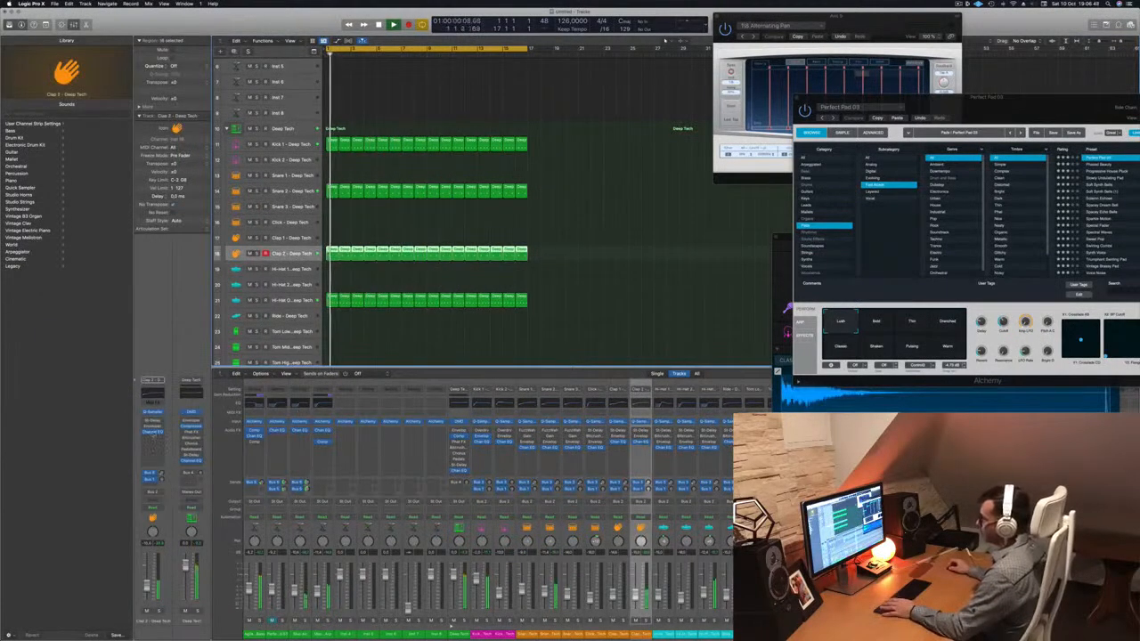
Open the Stereo Delay on the Clap 2 track and audition its dual delay presets while the loop plays.
left_click(153, 420)
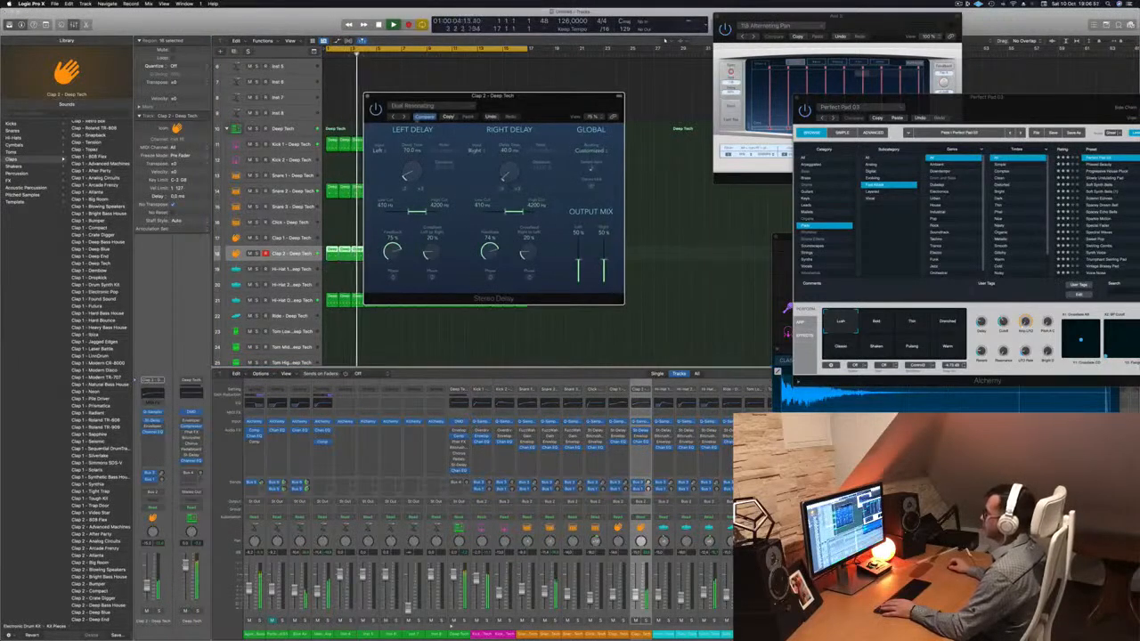
left_click_drag(395, 118, 437, 150)
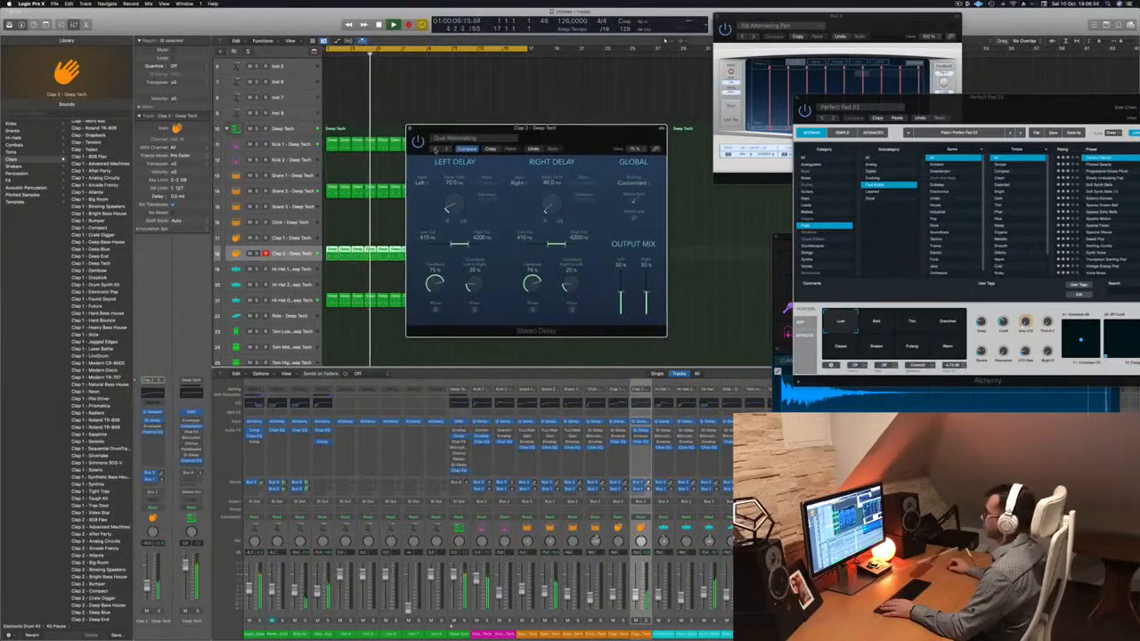
left_click(436, 150)
left_click_drag(614, 139, 608, 138)
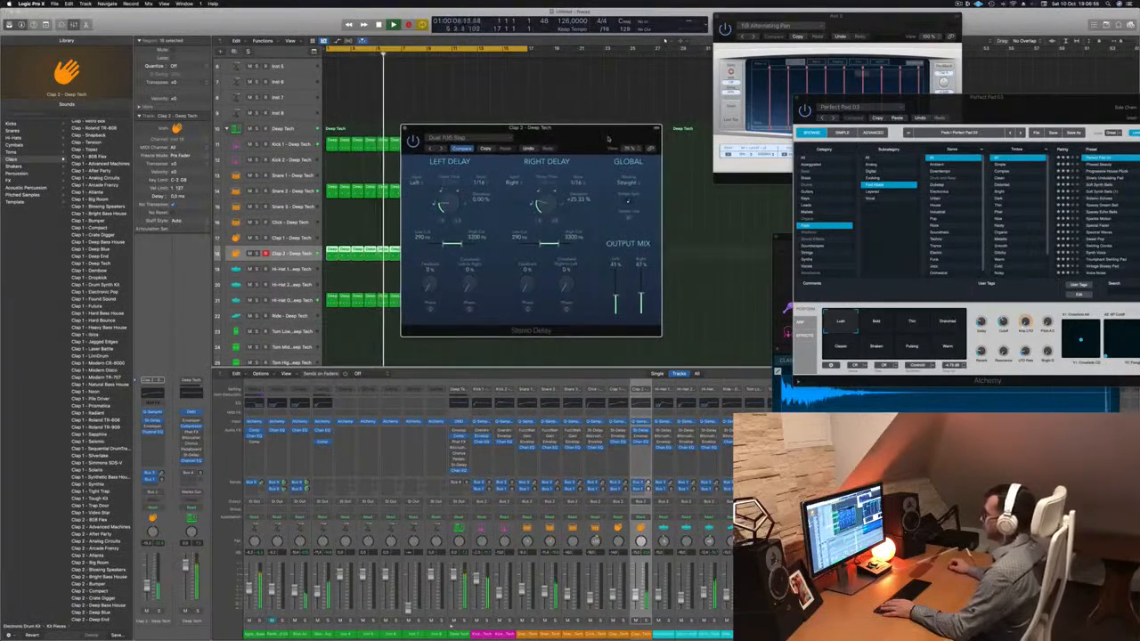
left_click(429, 149)
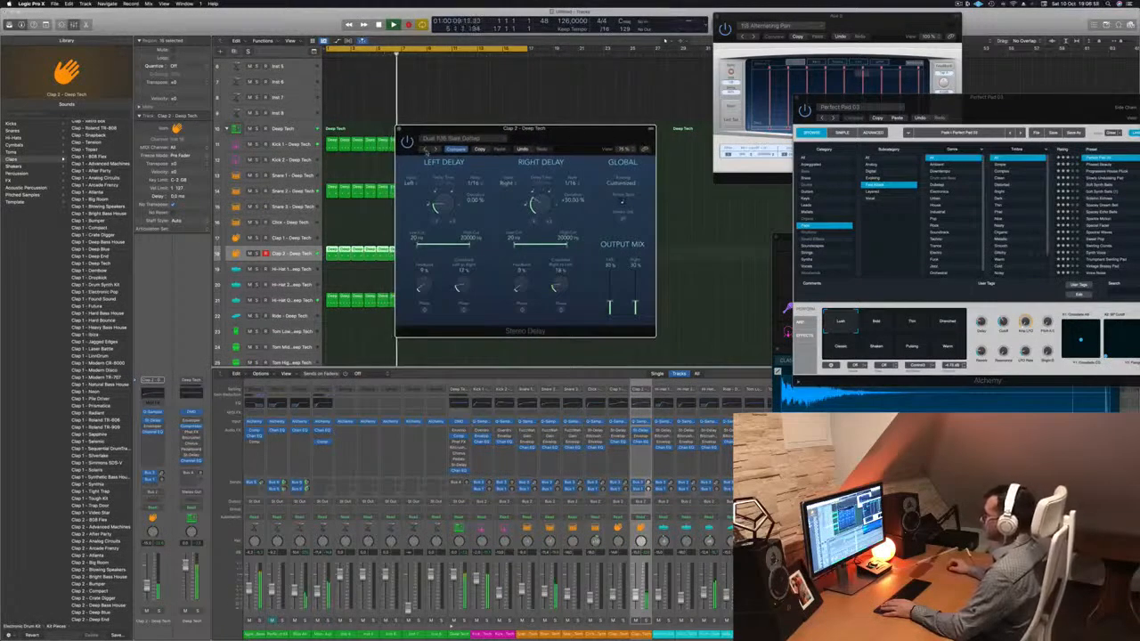
left_click(427, 149)
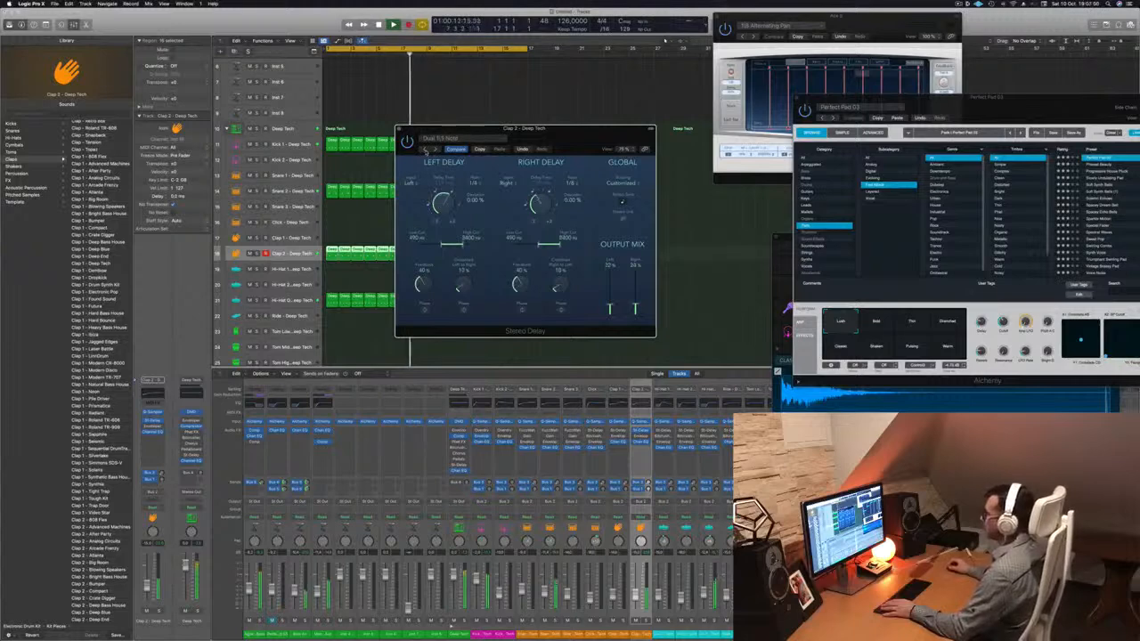
left_click(427, 149)
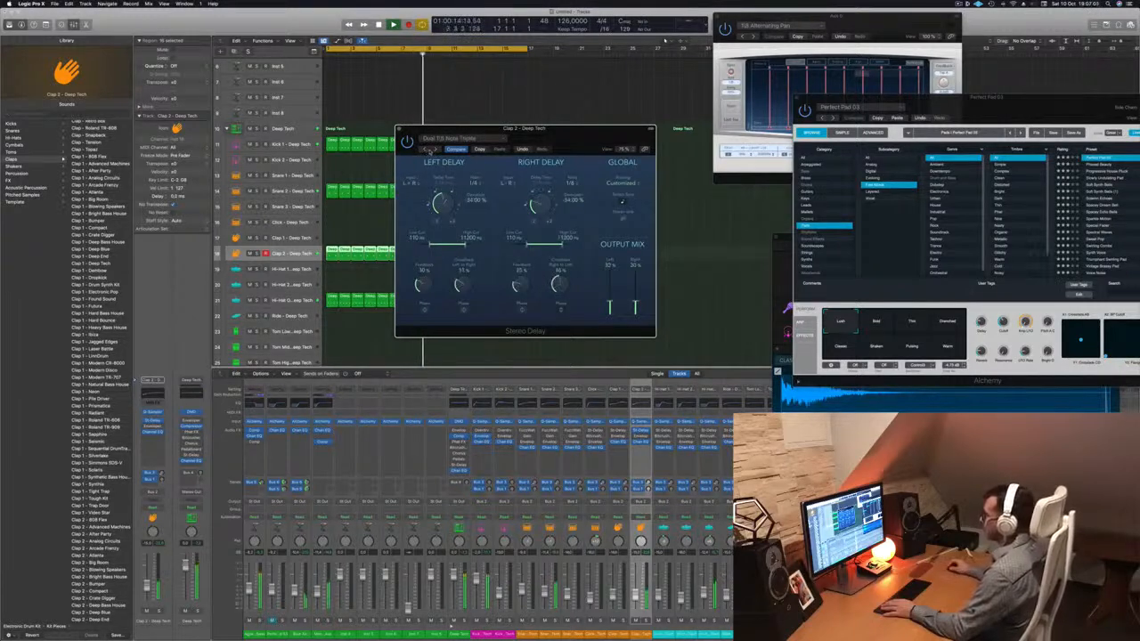
left_click(428, 150)
Load the straight-routed dual 1/16 delay preset with 290 Hz low cut, set its output mix to 22% left and 27% right, and close it.
left_click(435, 150)
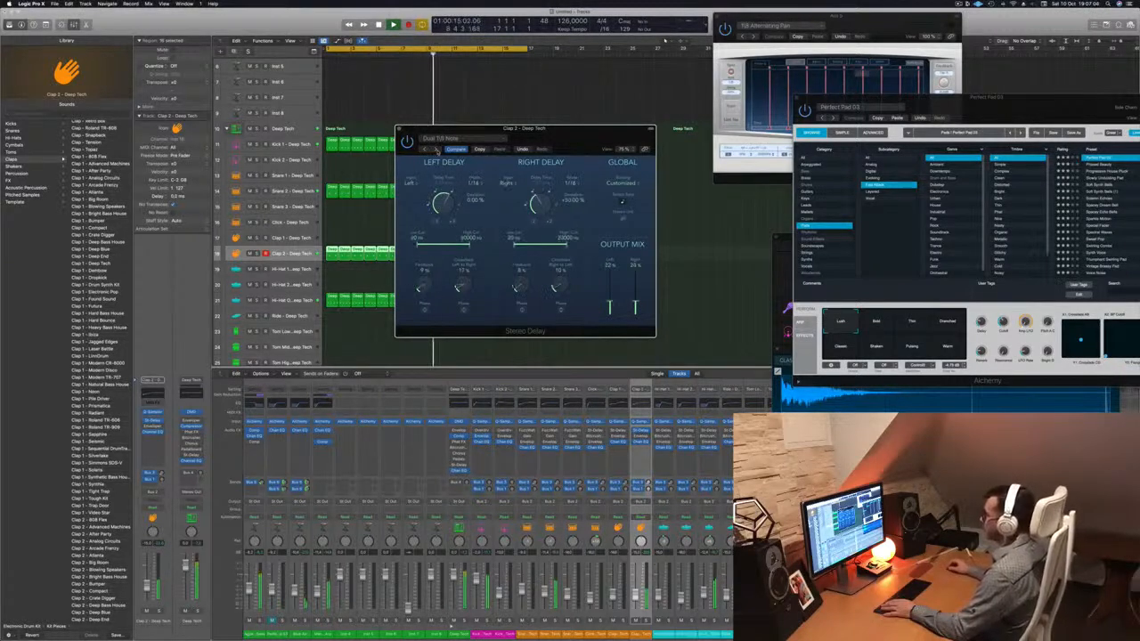
left_click(436, 150)
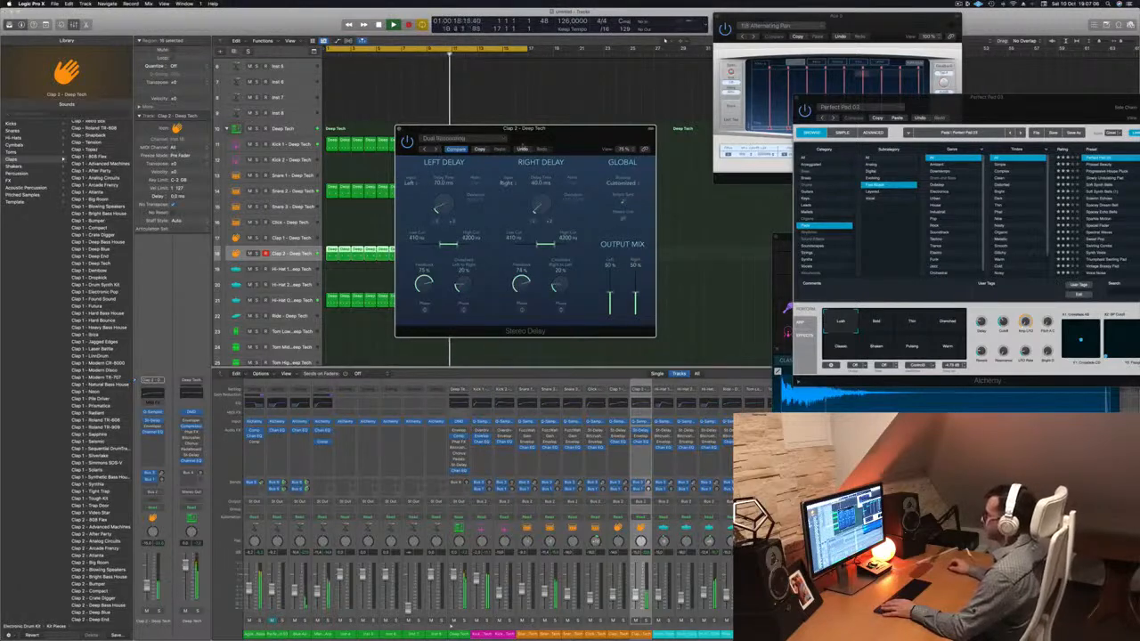
left_click(435, 150)
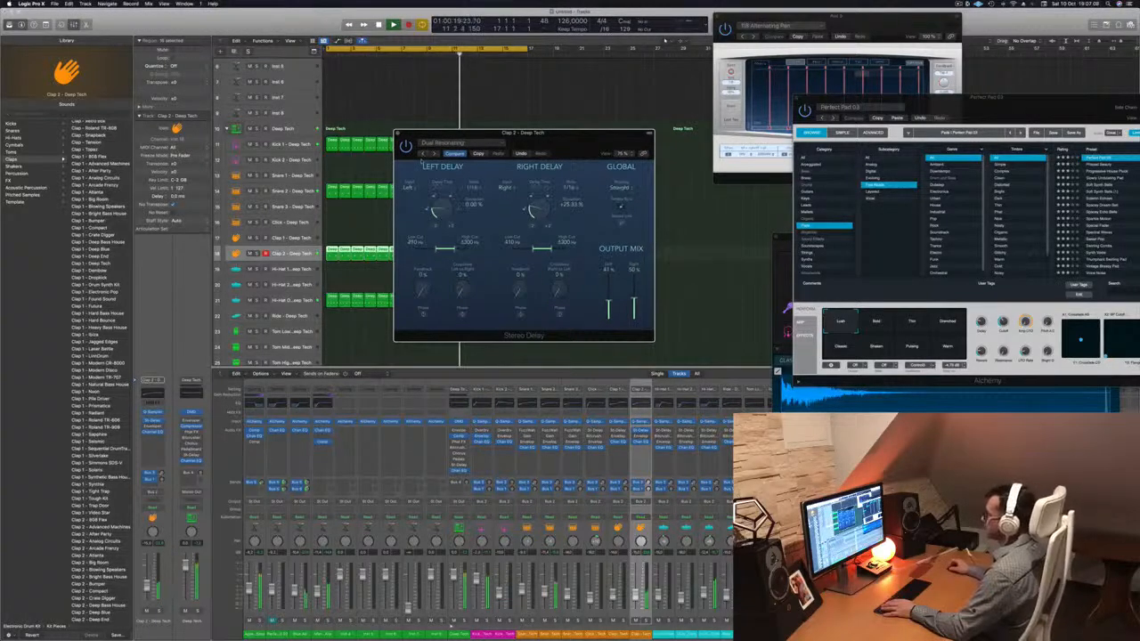
left_click(436, 150)
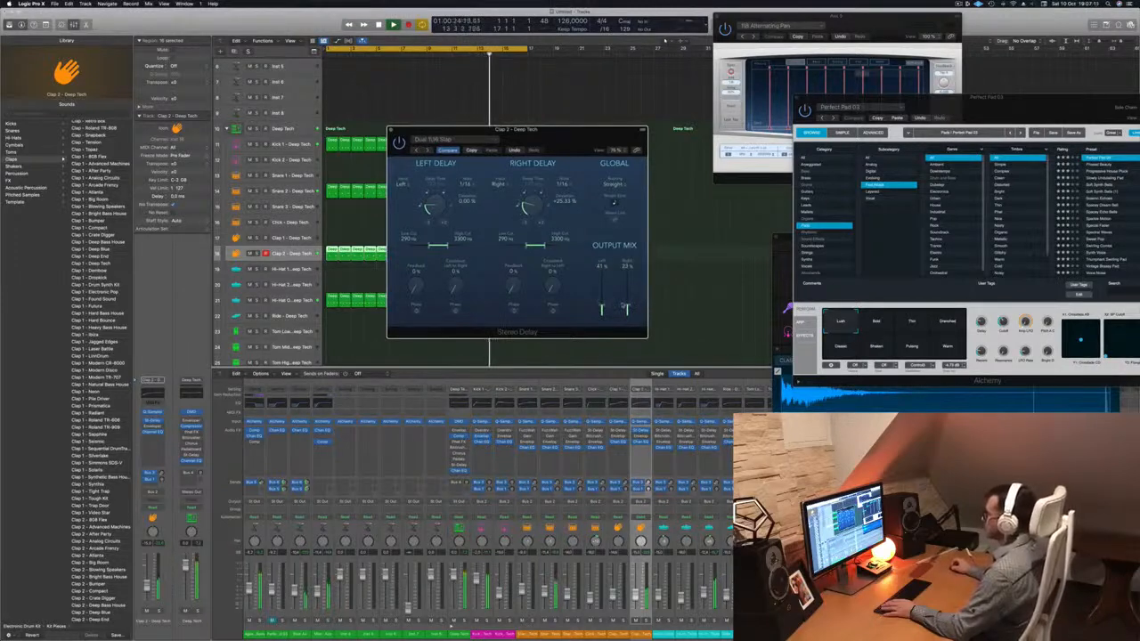
mouse_move(626, 298)
left_mouse_down()
mouse_move(627, 266)
mouse_move(628, 303)
left_mouse_up()
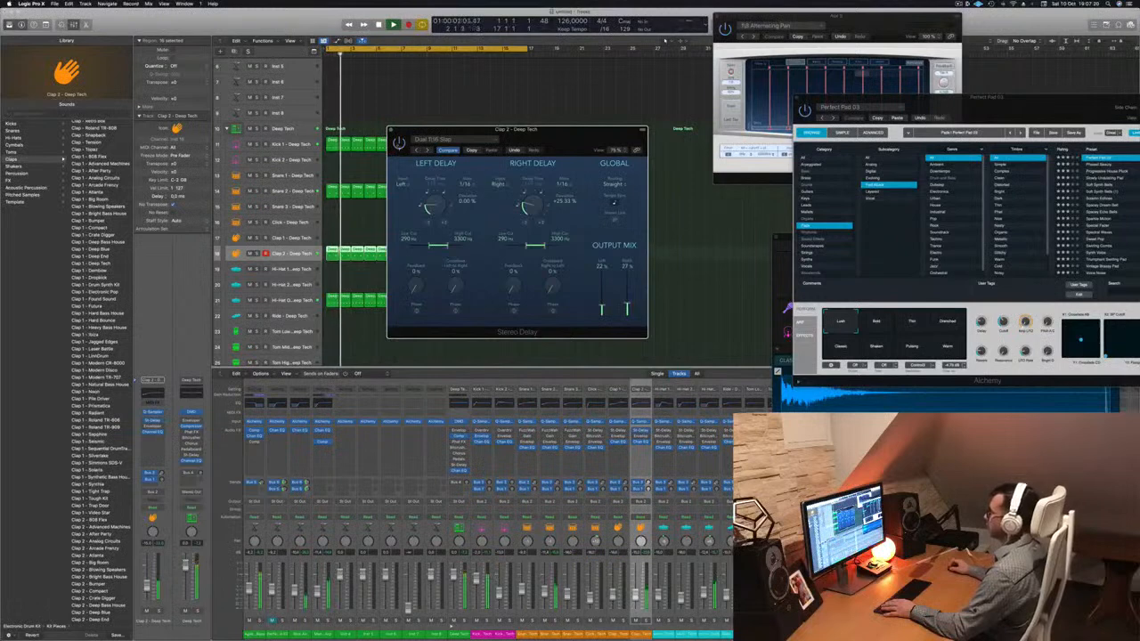
left_click(390, 130)
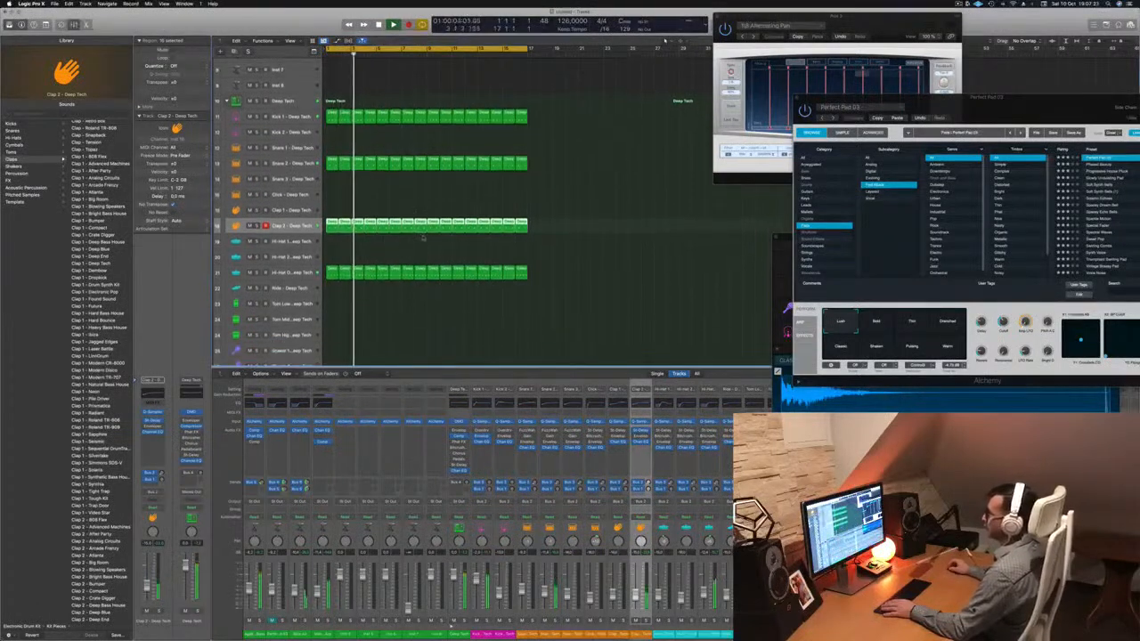
Copy the first Hi-Hat Open region onto the Tom Low track at the start of the loop.
scroll(408, 201, "down", 6)
scroll(374, 241, "down", 1)
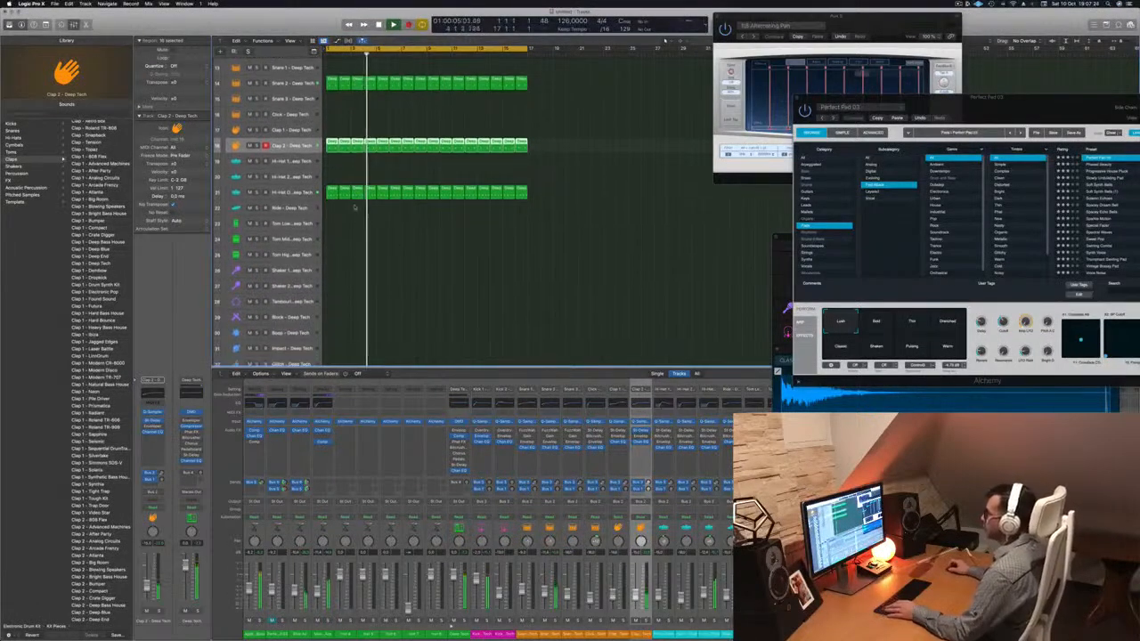
left_click(332, 192)
left_click_drag(332, 192, 331, 224)
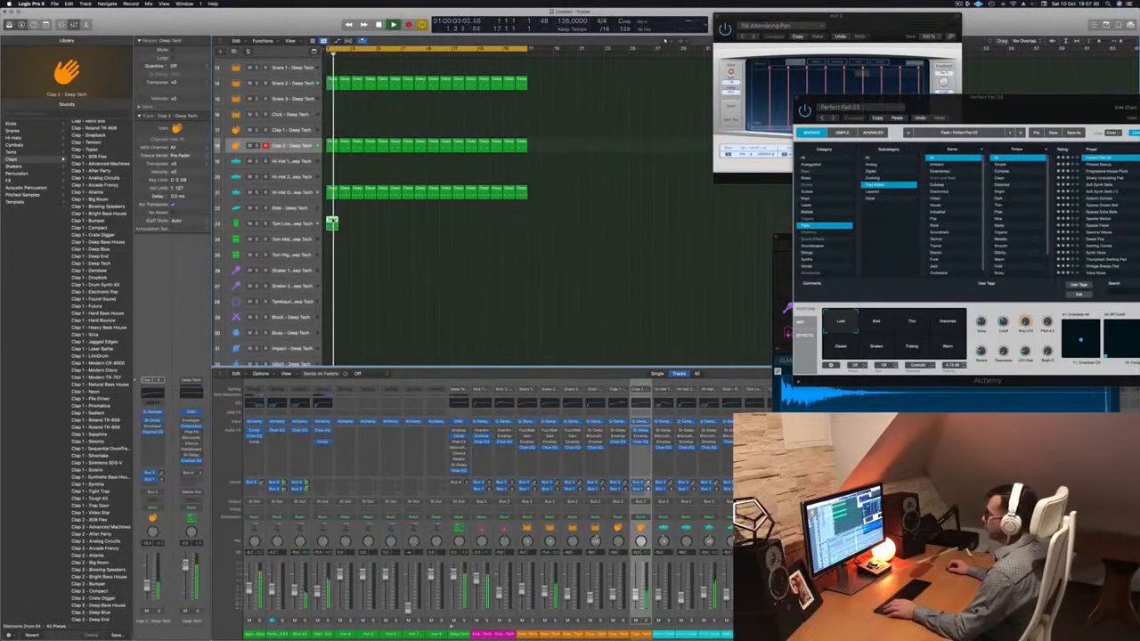
Stop playback, open the Tom Low region in the Piano Roll, and move its four notes down in pitch.
double_click(332, 224)
key("space")
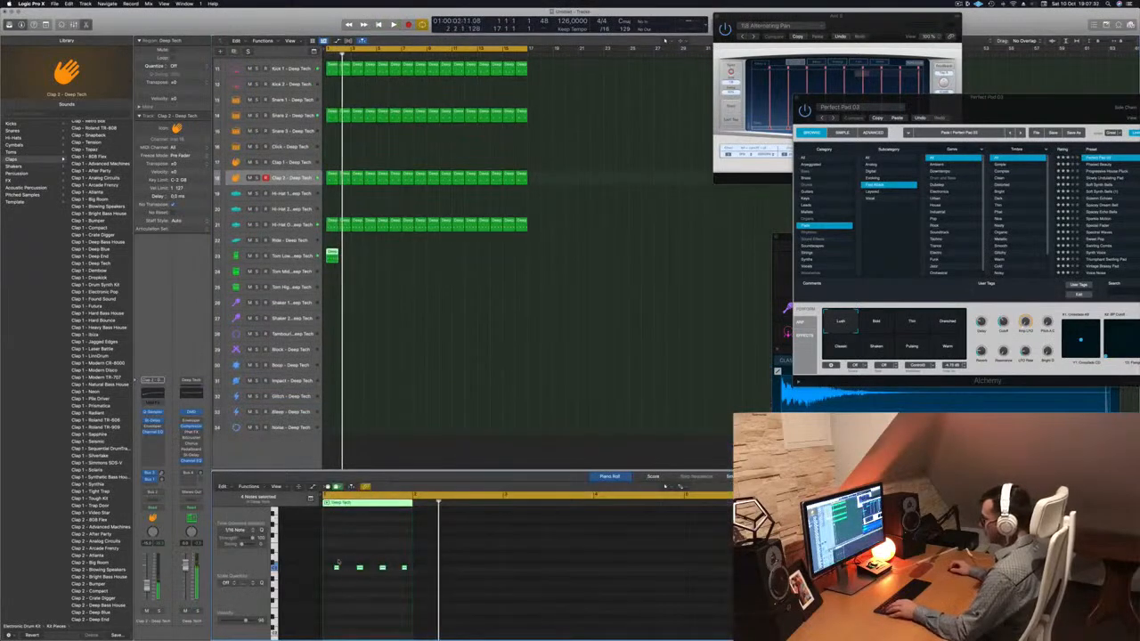
left_click_drag(339, 560, 439, 588)
key("Delete")
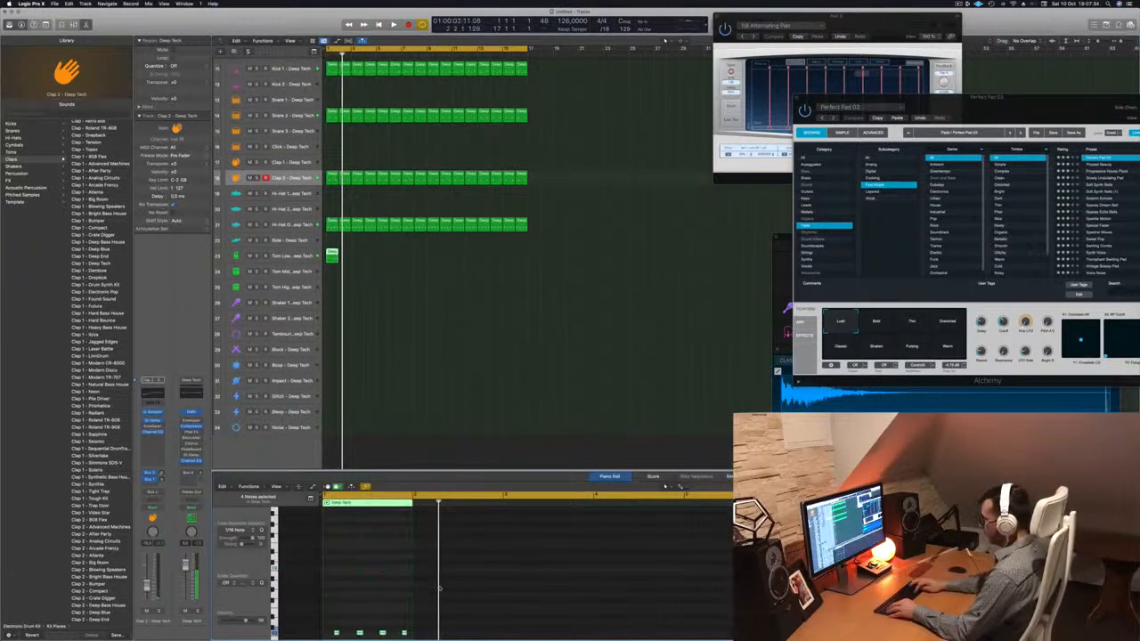
Undo the last pitch move, play the loop, and move the Tom Low region's four notes down in pitch again.
key("super+z")
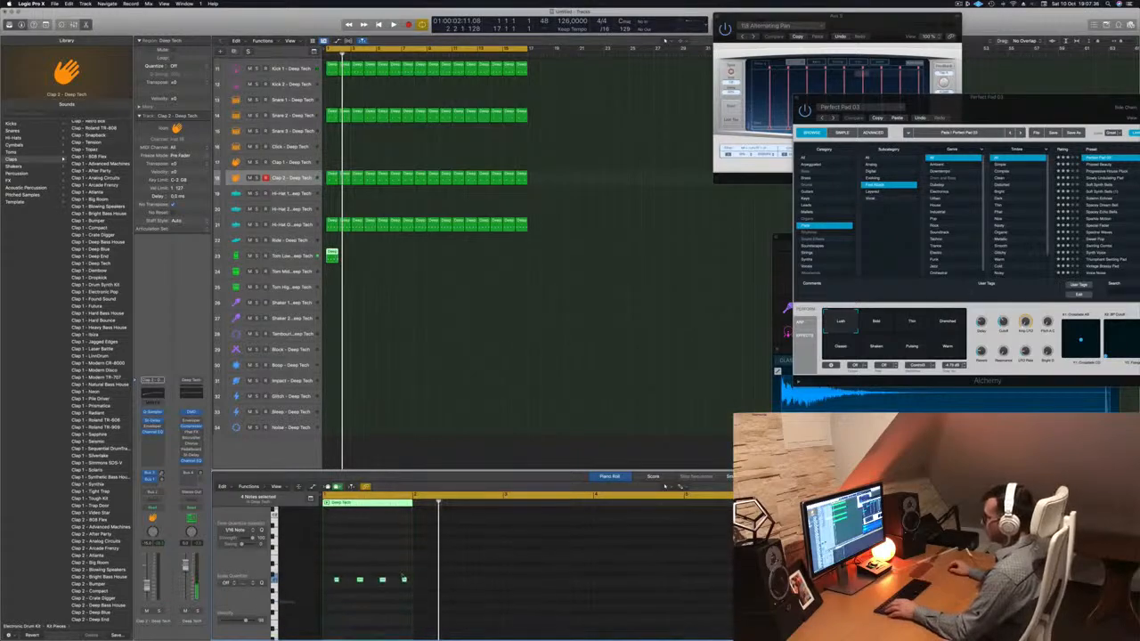
key("space")
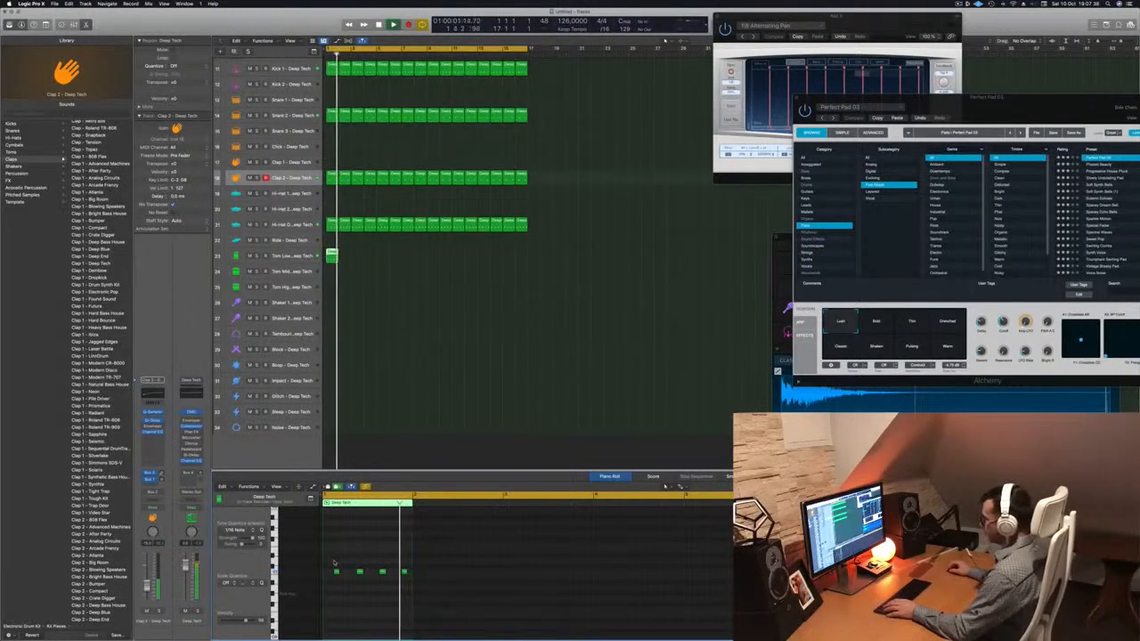
left_click_drag(333, 561, 413, 586)
key("alt+Down")
key("alt+Down")
key("alt+Down")
key("alt+Down")
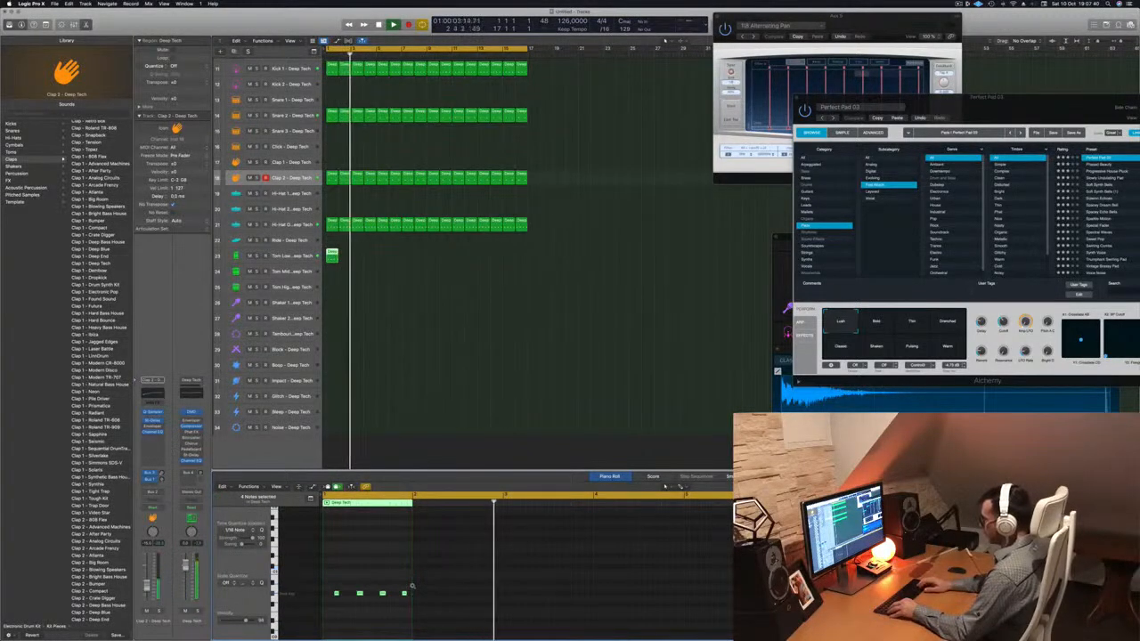
key("Return")
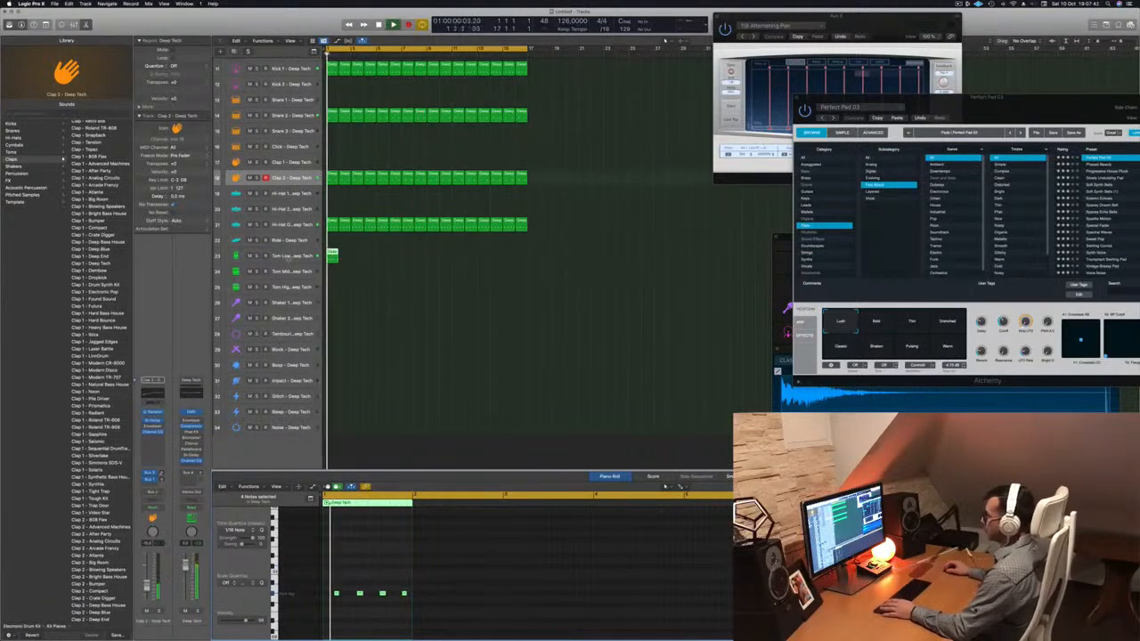
Copy the Tom Low region onto every other bar of the 16-bar loop and check the track soloed.
left_click(332, 256)
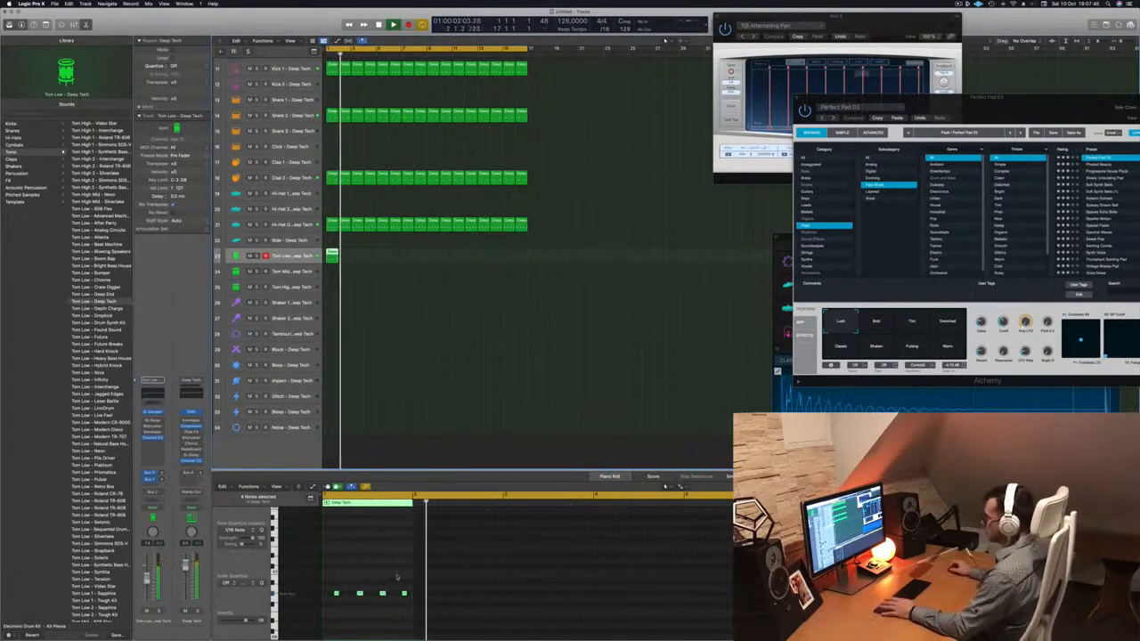
key("space")
key("space")
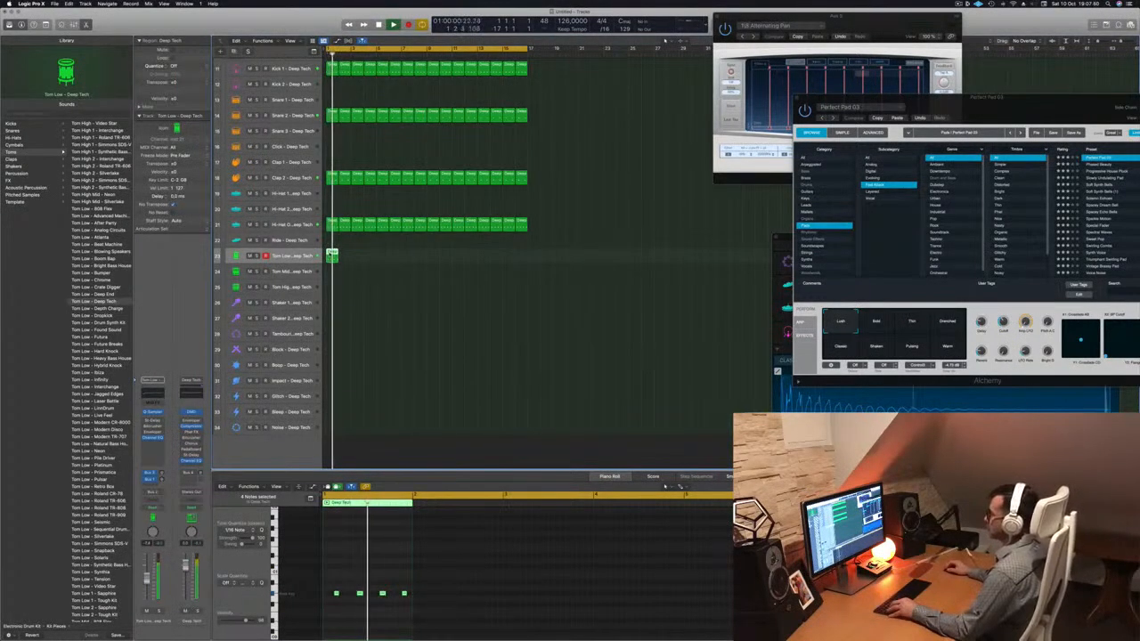
left_click_drag(331, 255, 434, 259)
key("Return")
left_click(258, 256)
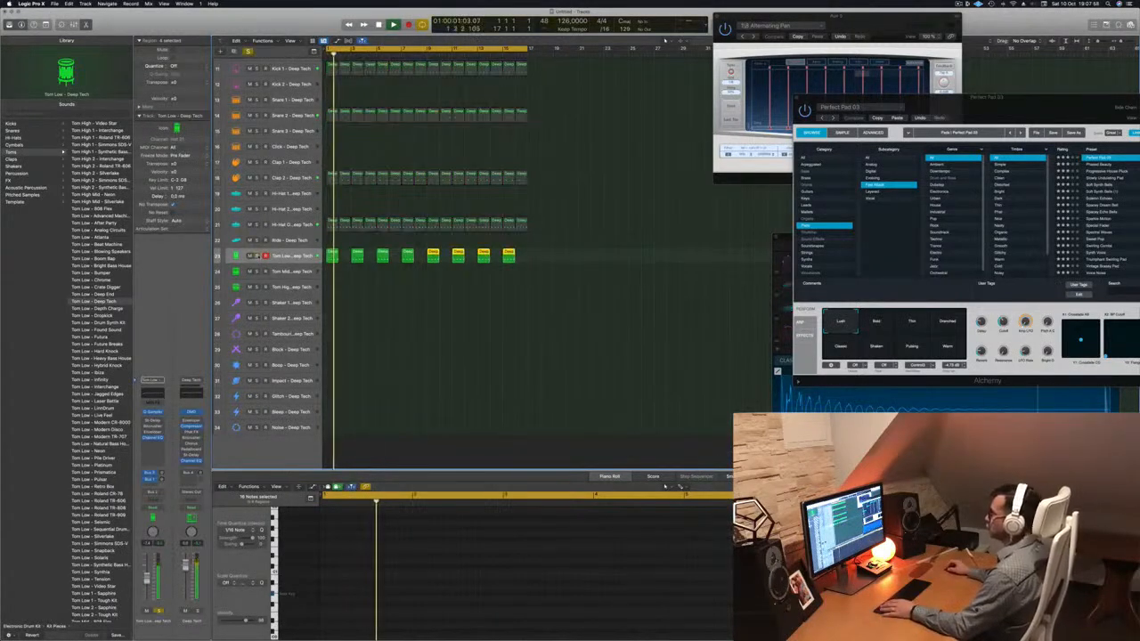
left_click(257, 257)
left_click(294, 256)
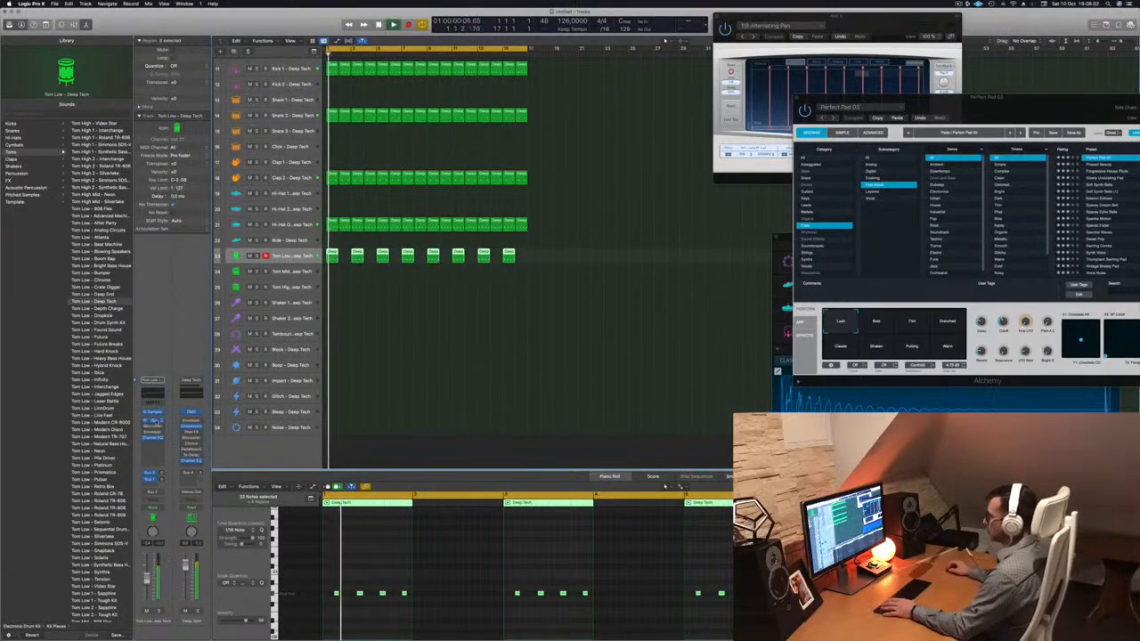
Open the Stereo Delay on the Tom Low track and audition its Dual Resonating preset from the loop start.
left_click(156, 421)
key("Return")
left_click(380, 117)
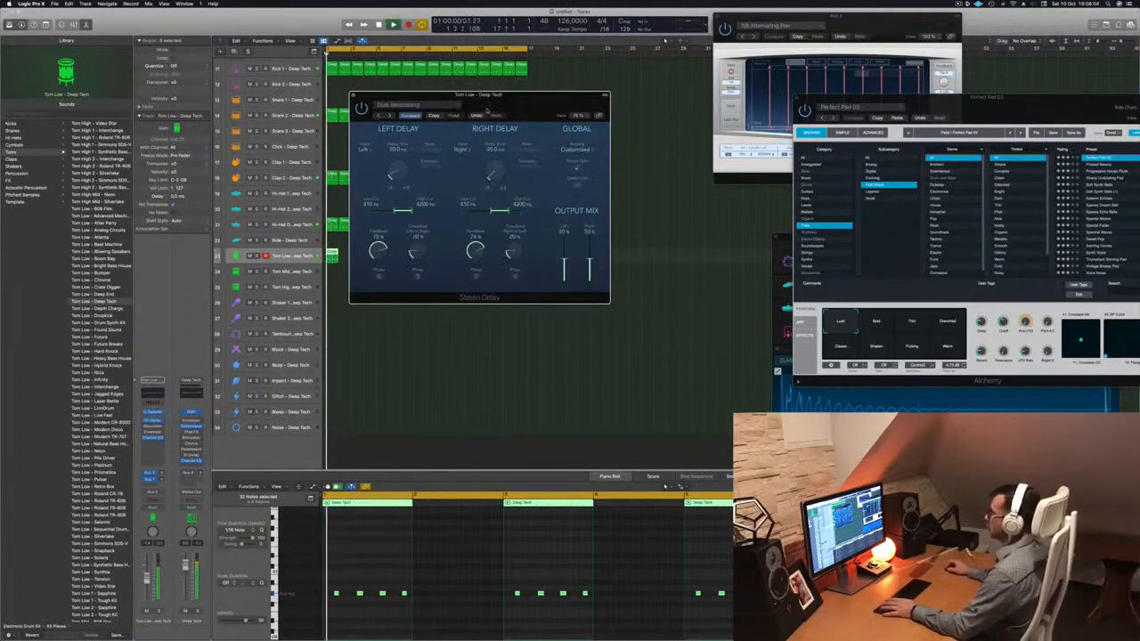
left_click_drag(511, 106, 547, 129)
left_click_drag(471, 142, 542, 147)
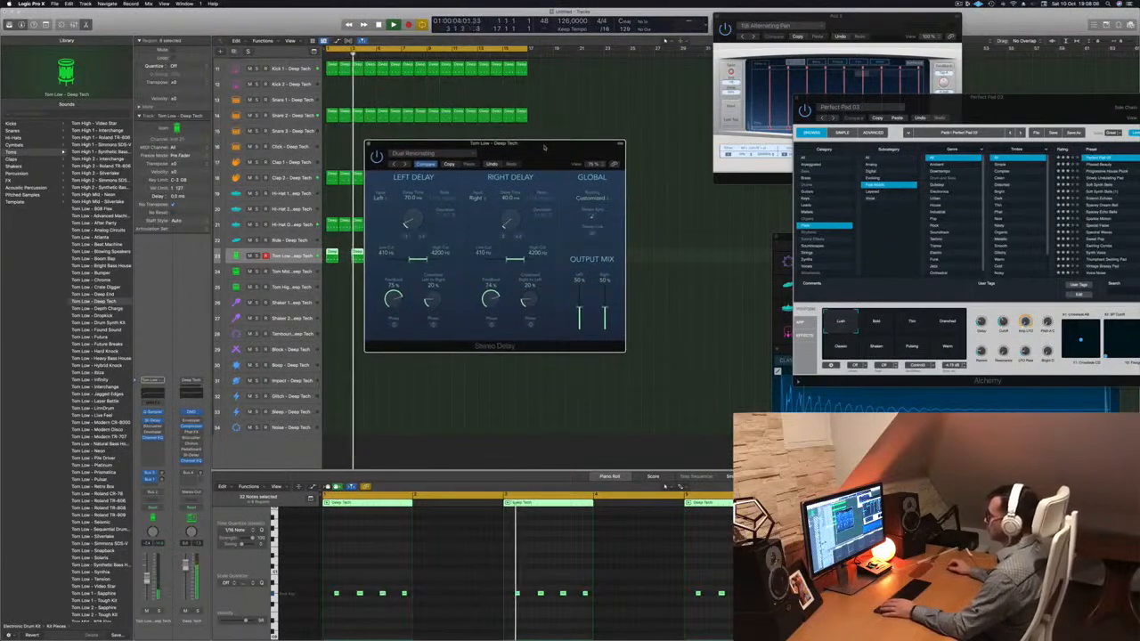
key("Return")
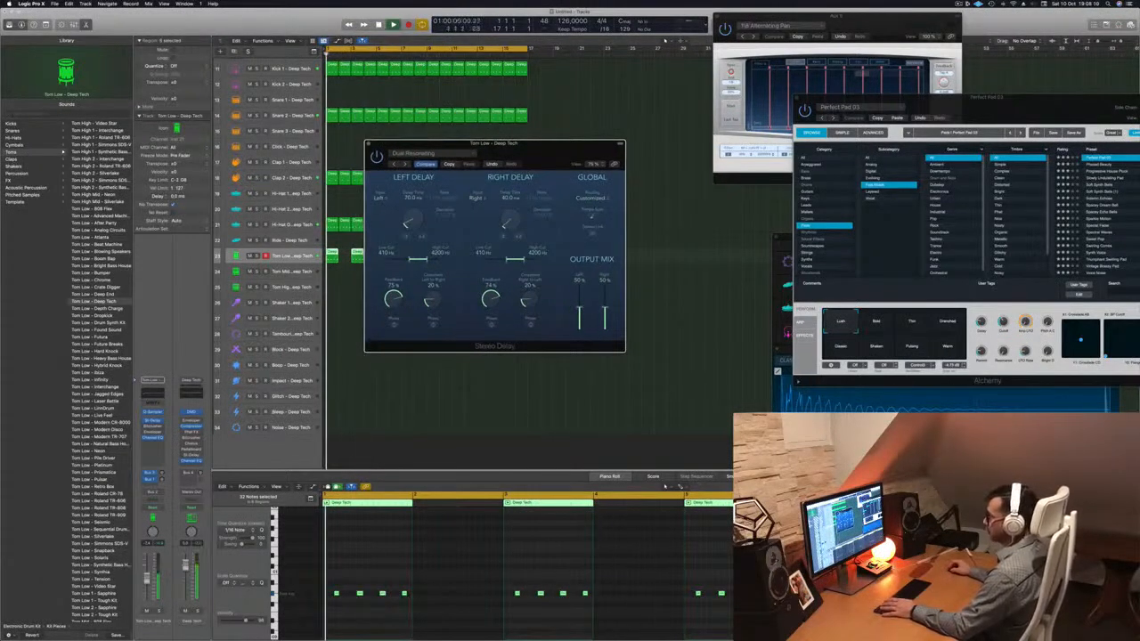
With Tom Low soloed, load the Dual 1/16 Slap delay preset, set its output mix to 41% left and 47% right, and unsolo the track.
key("s")
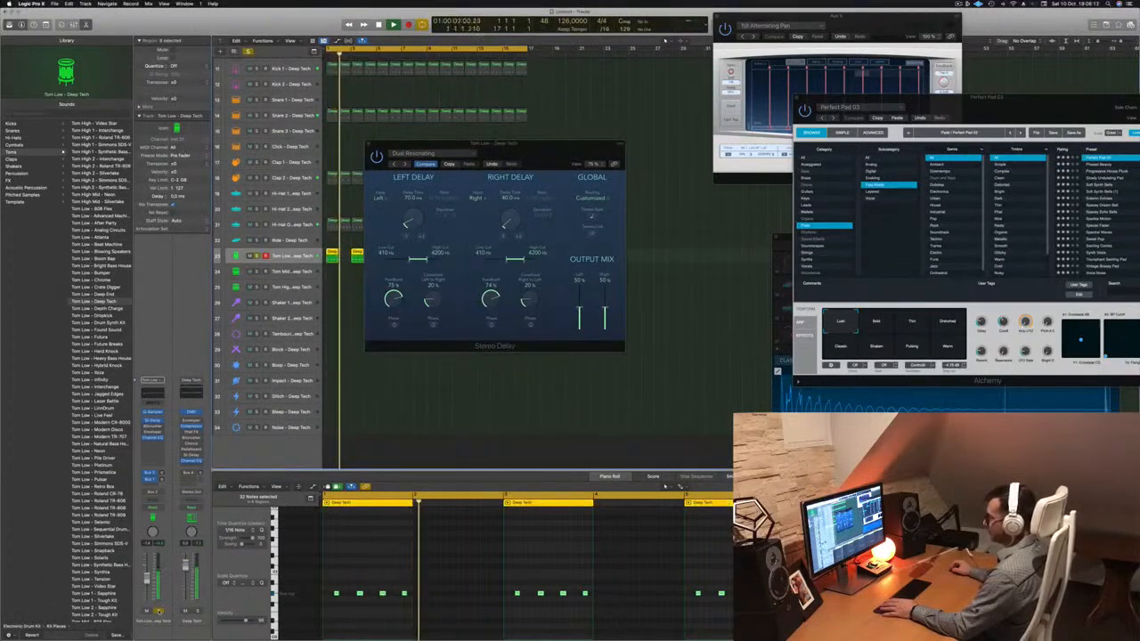
left_click(395, 164)
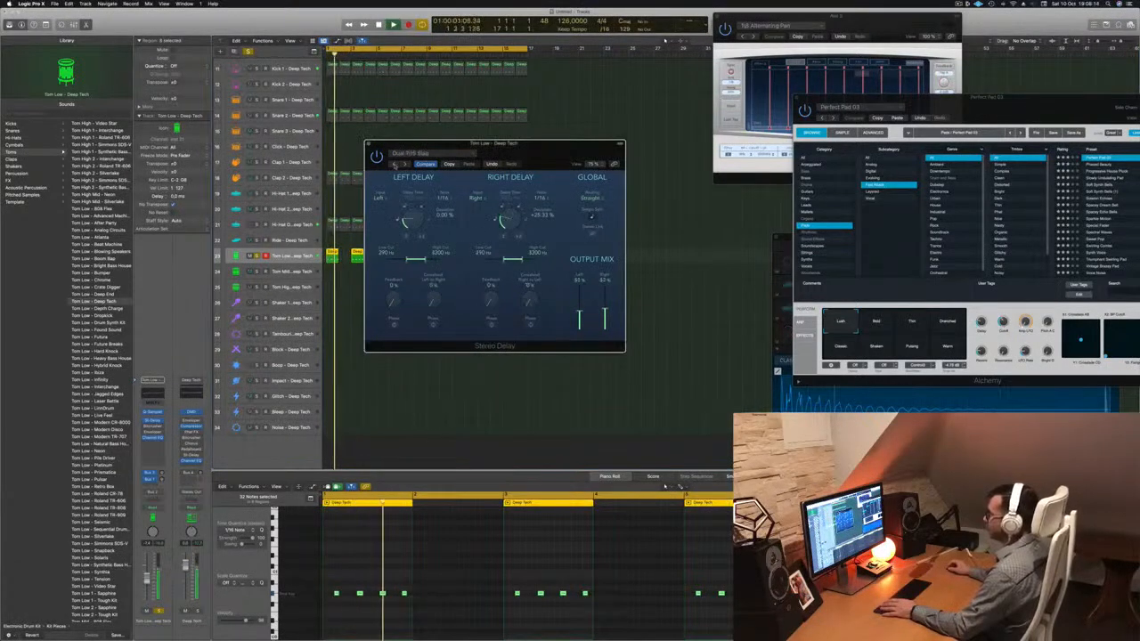
key("Return")
left_click(256, 256)
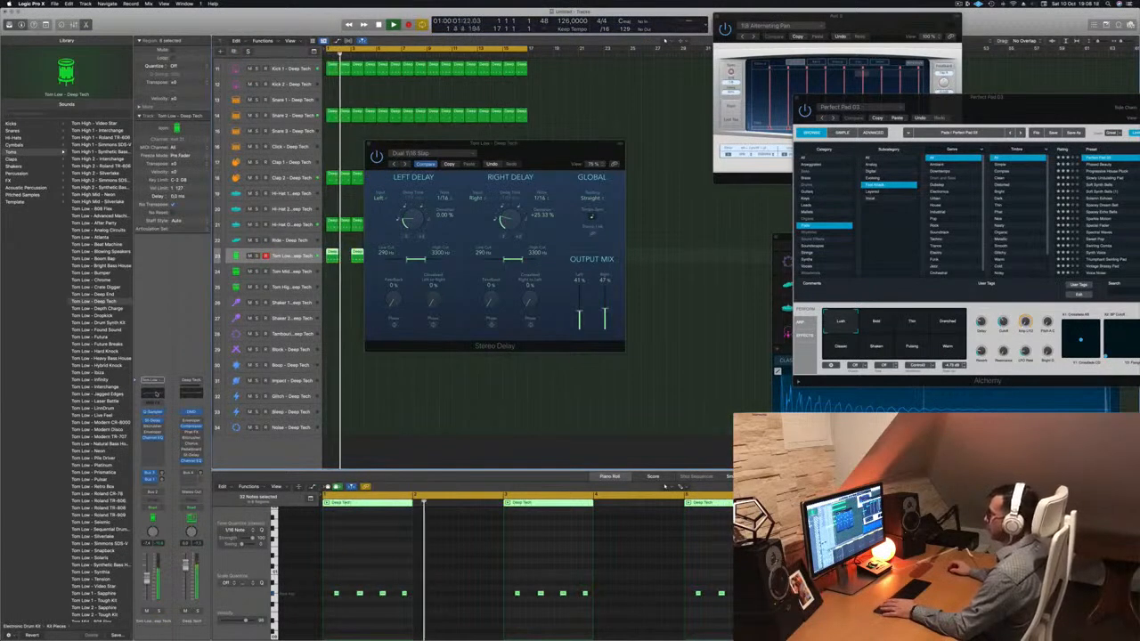
Add a 184 Hz, 24 dB/Oct low cut in the Tom Low track's Channel EQ and close the EQ.
left_click(157, 393)
left_click(393, 136)
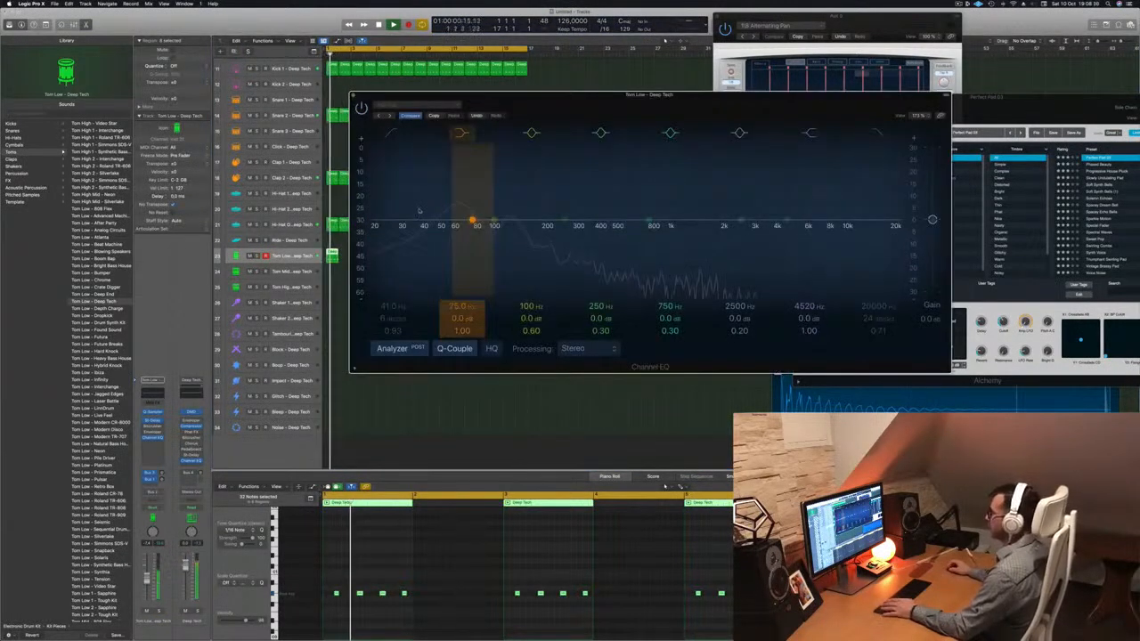
left_click(383, 134)
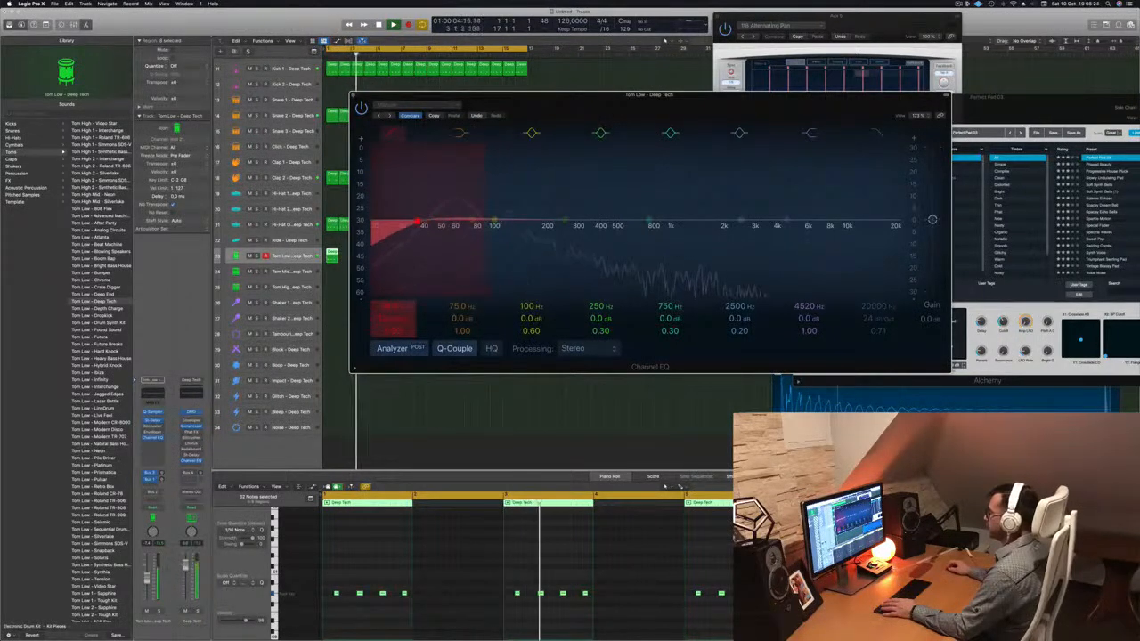
left_click_drag(425, 224, 530, 219)
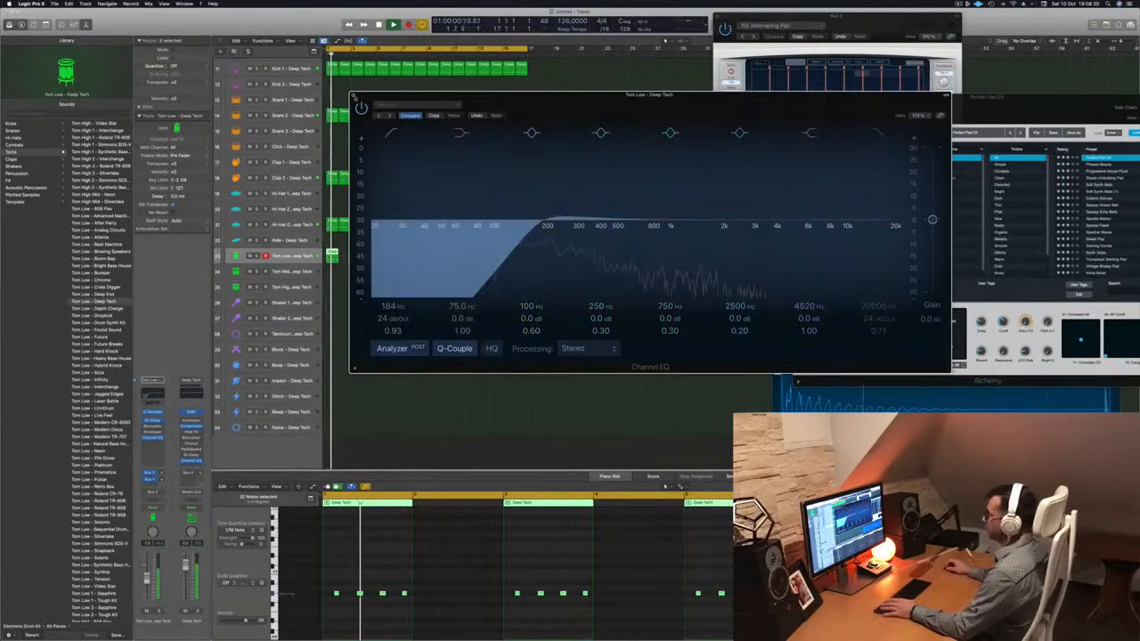
left_click(354, 96)
key("space")
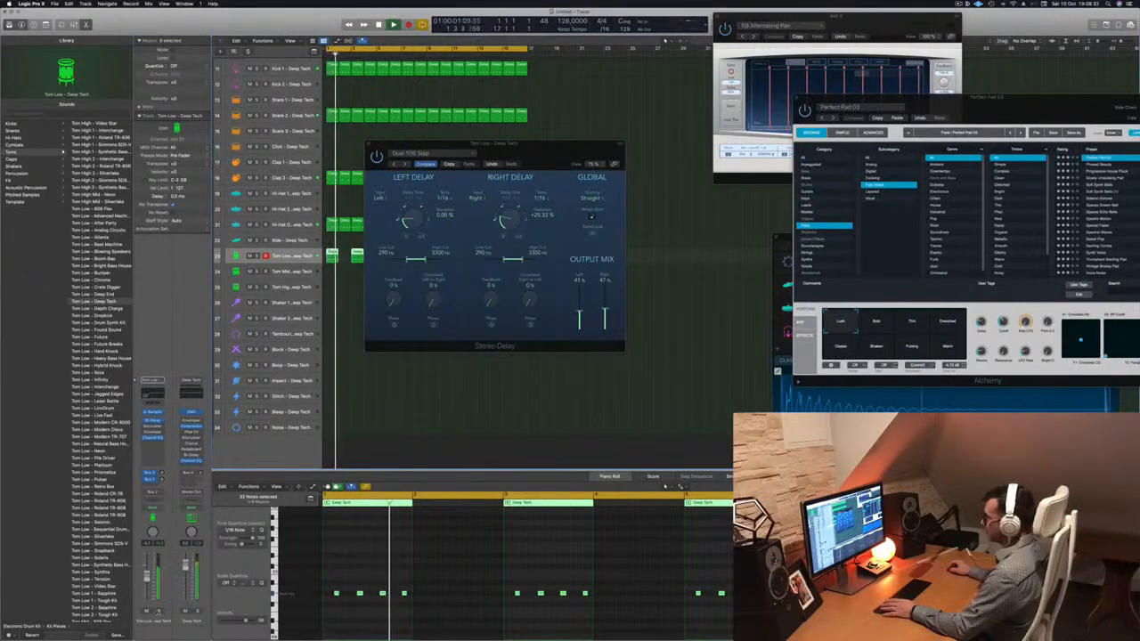
Compare the Tom Low track in solo and within the full mix from the loop start.
left_click(159, 612)
left_click(158, 611)
key("Return")
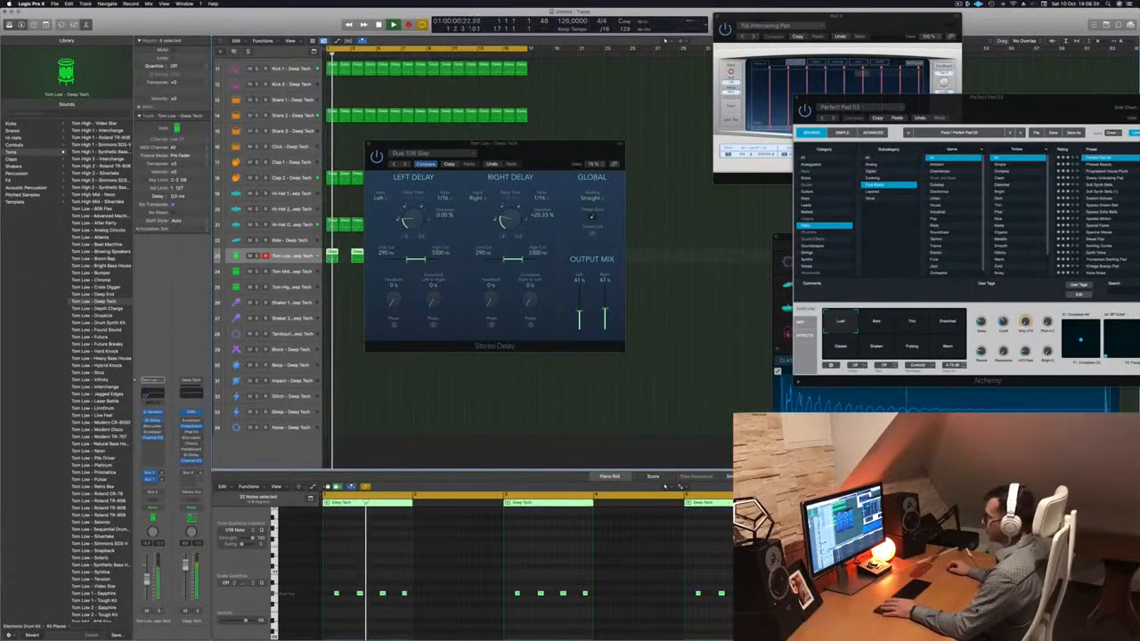
key("Return")
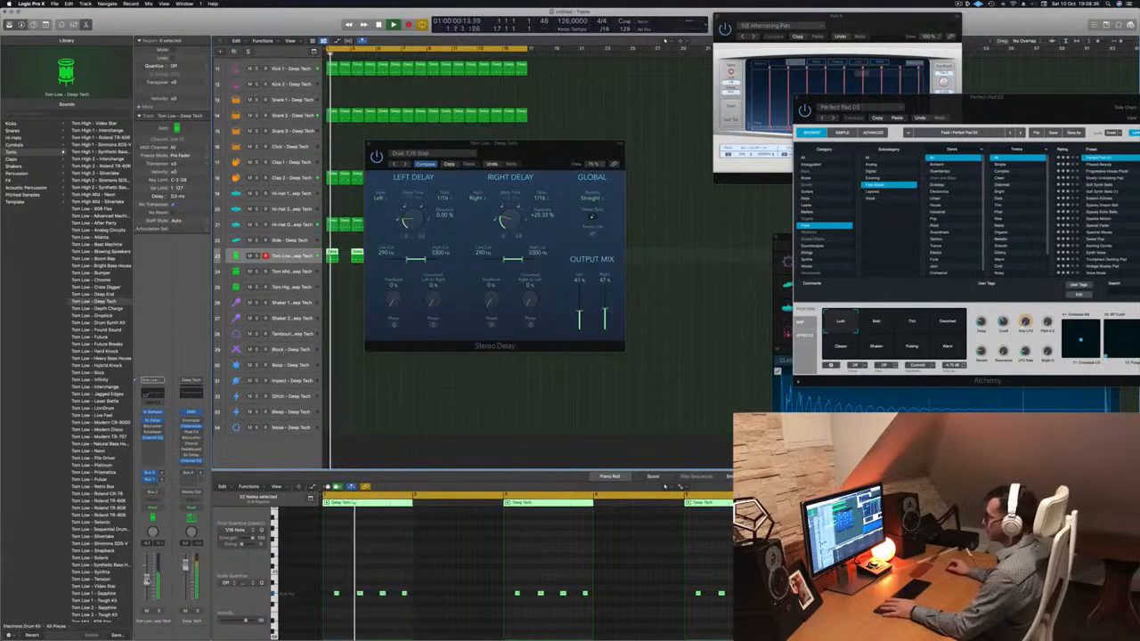
Move the Stereo Delay window clear of the regions and copy the first Hi-Hat Open region onto the Shaker 1 track at the loop start.
left_click_drag(569, 140, 834, 117)
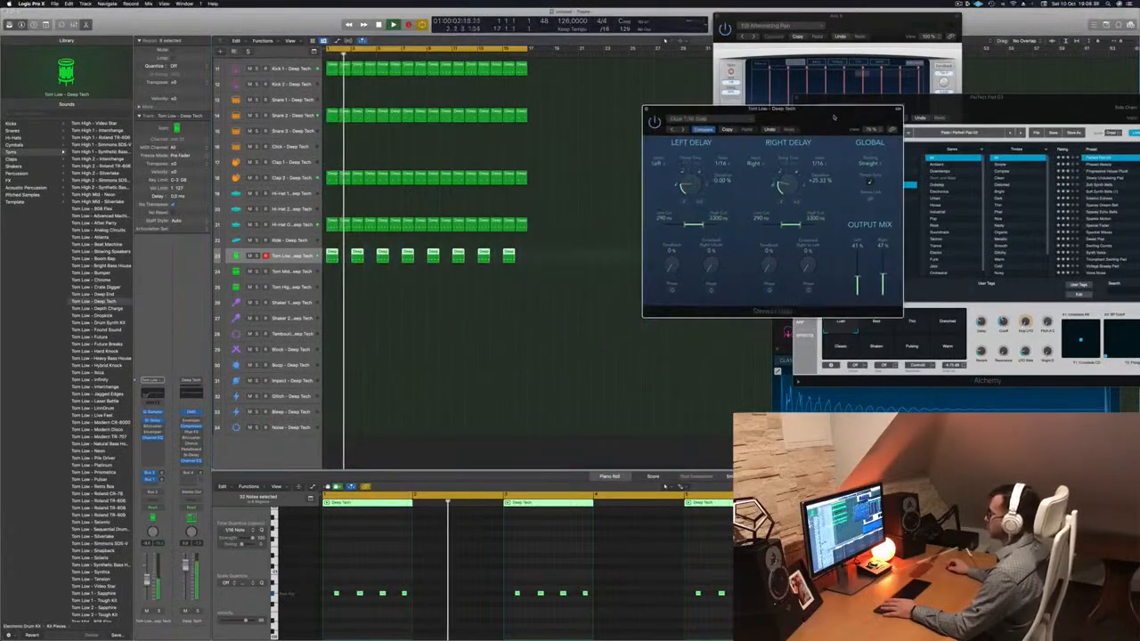
left_click(568, 311)
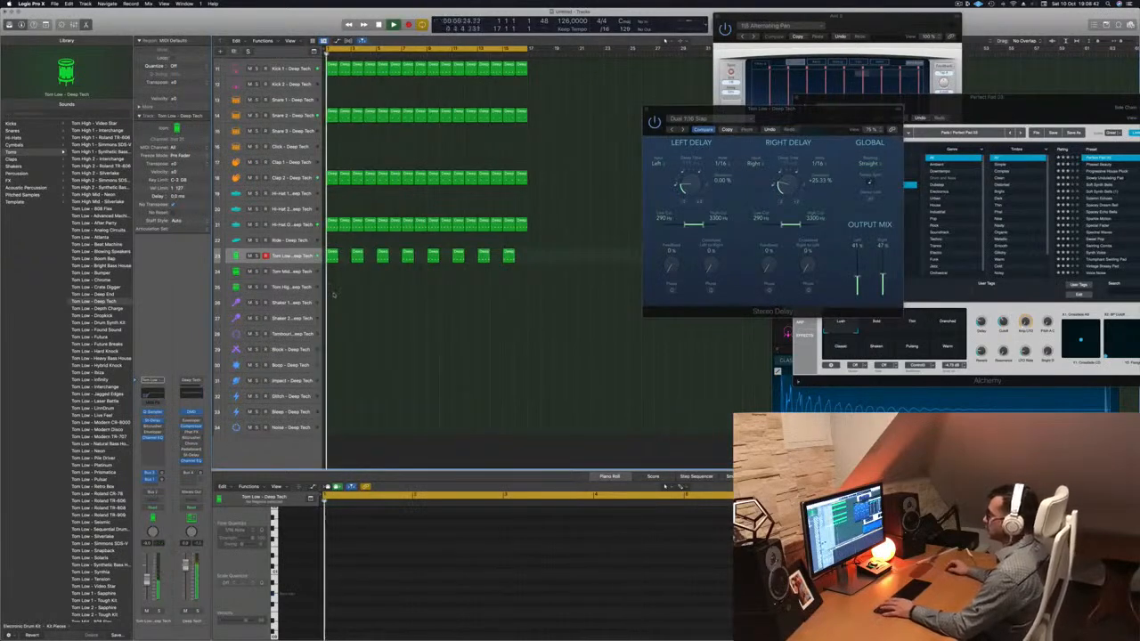
left_click(332, 223)
left_click_drag(332, 223, 331, 304)
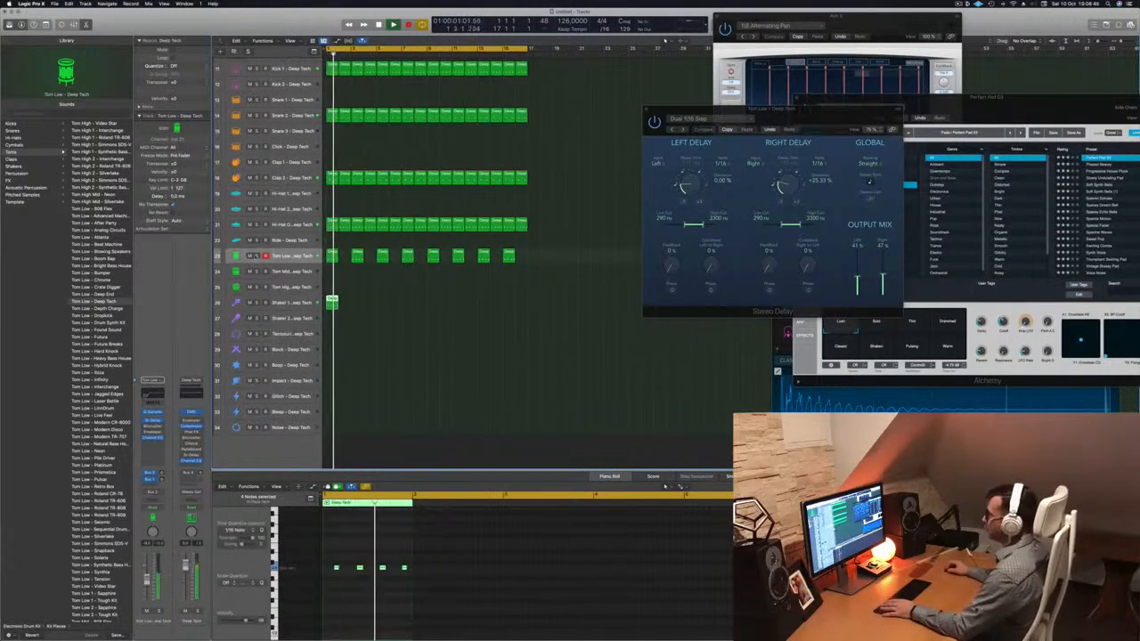
left_click(256, 255)
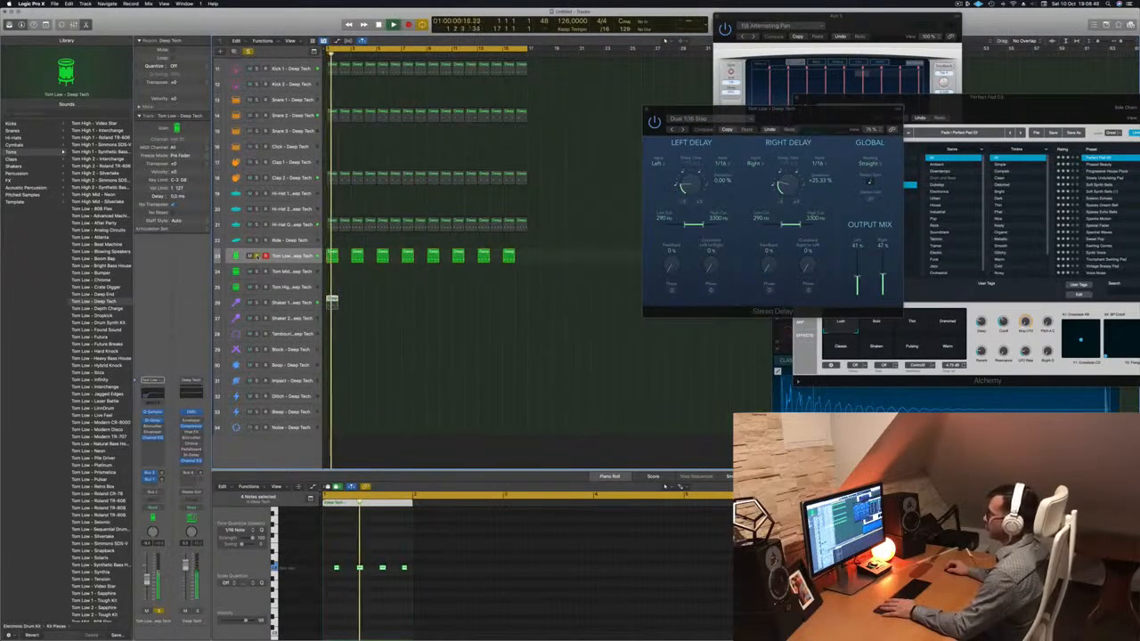
left_click(256, 256)
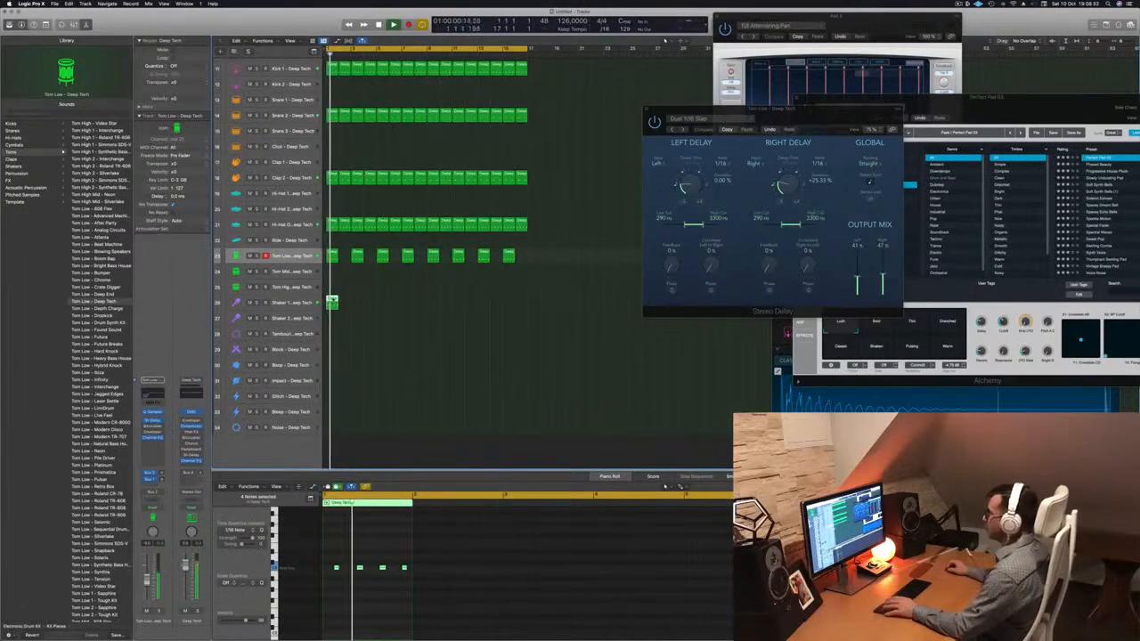
Move the Shaker 1 region to bar 2 and repeat it on every other bar through the end of the loop.
left_click_drag(332, 302, 345, 302)
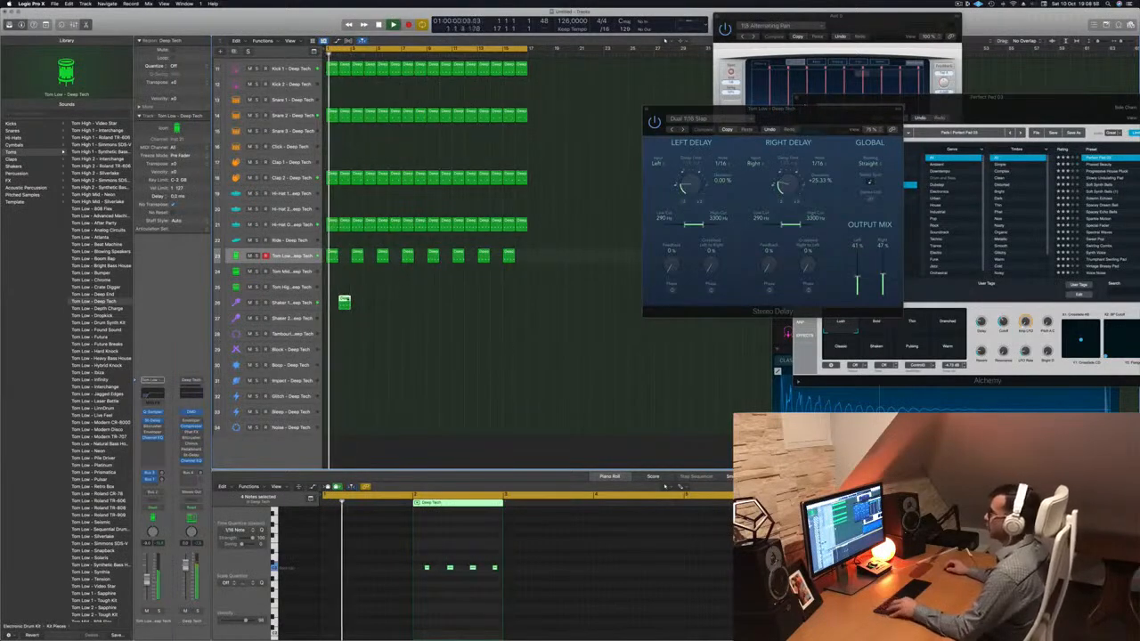
left_click_drag(344, 302, 449, 306)
left_click(345, 303, "shift")
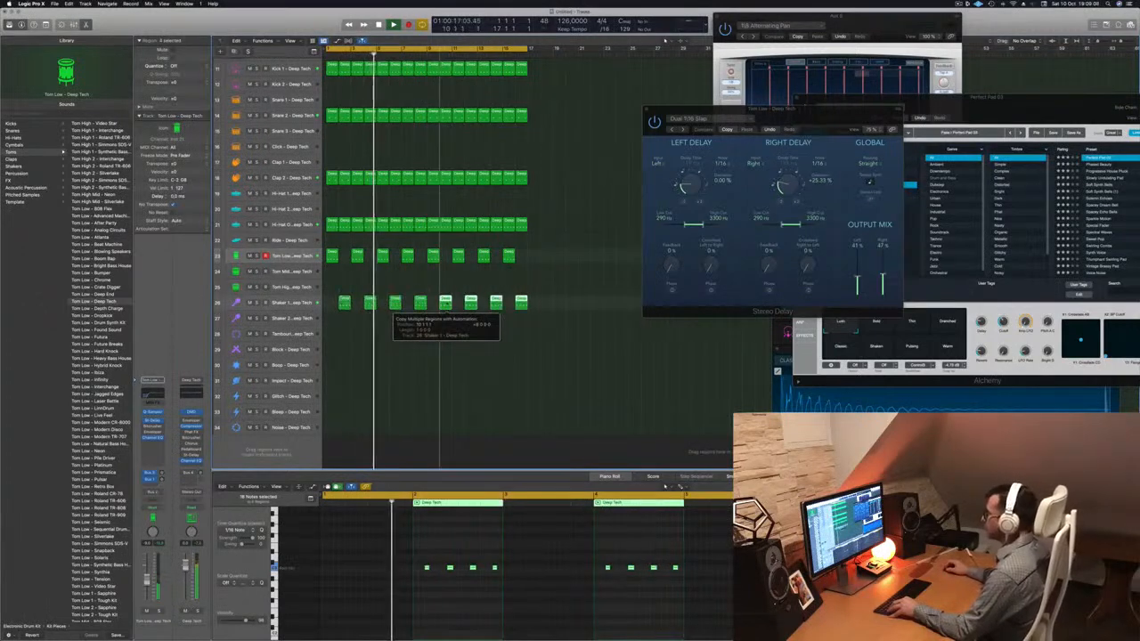
scroll(452, 338, "down", 2)
scroll(451, 339, "up", 2)
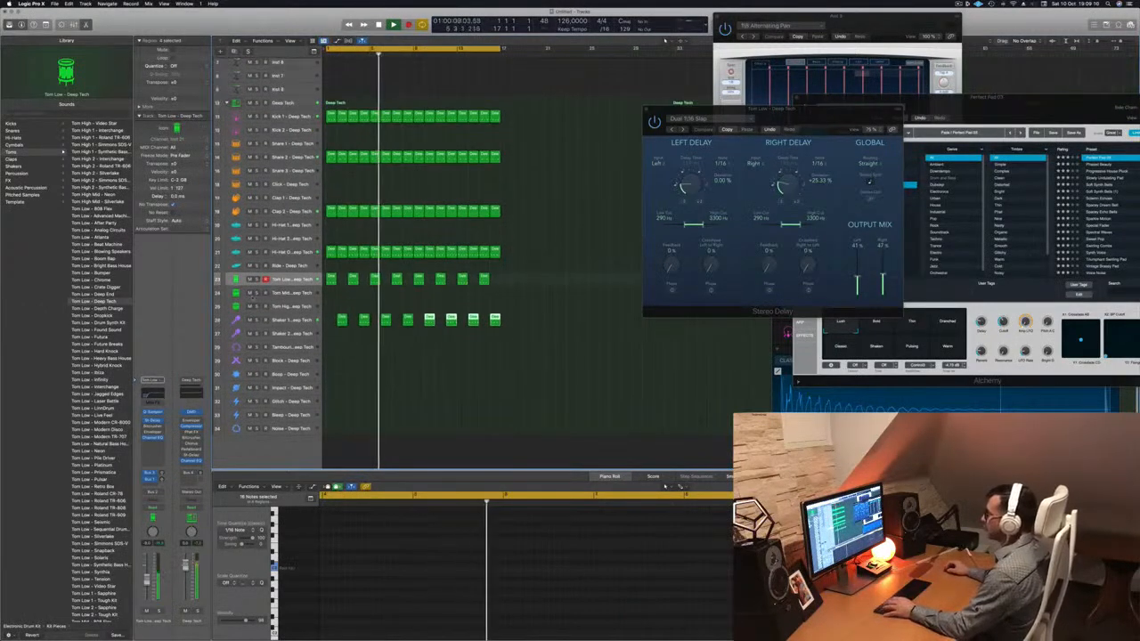
left_click(384, 319)
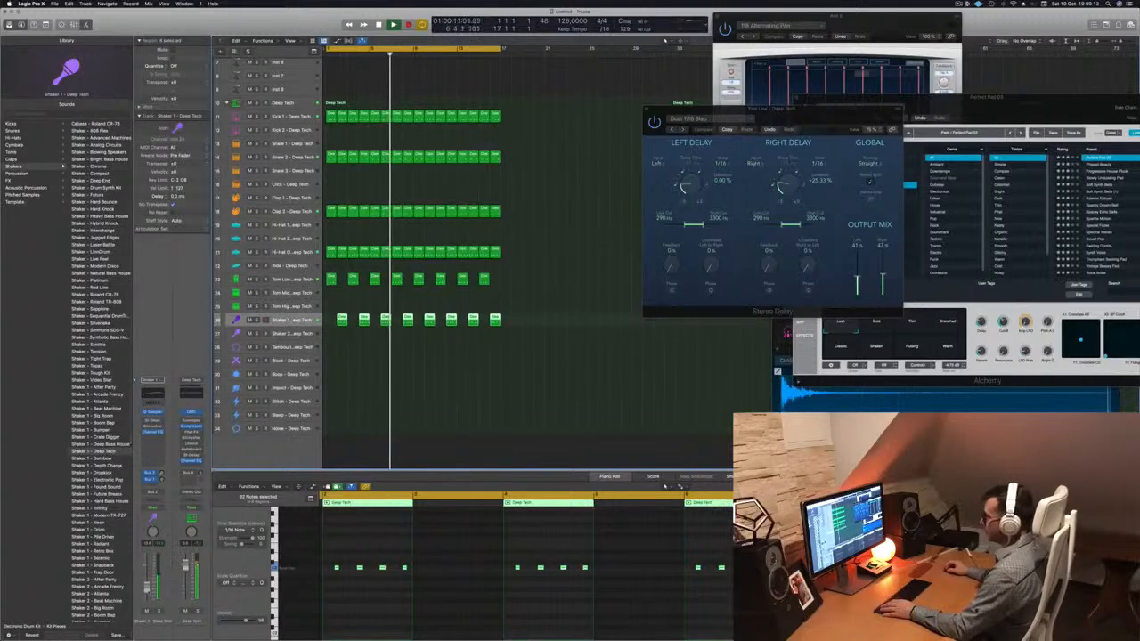
Stop playback and copy the first region of the Mandrake Arp track onto the empty Inst 4 track at the loop start.
scroll(587, 194, "up", 5)
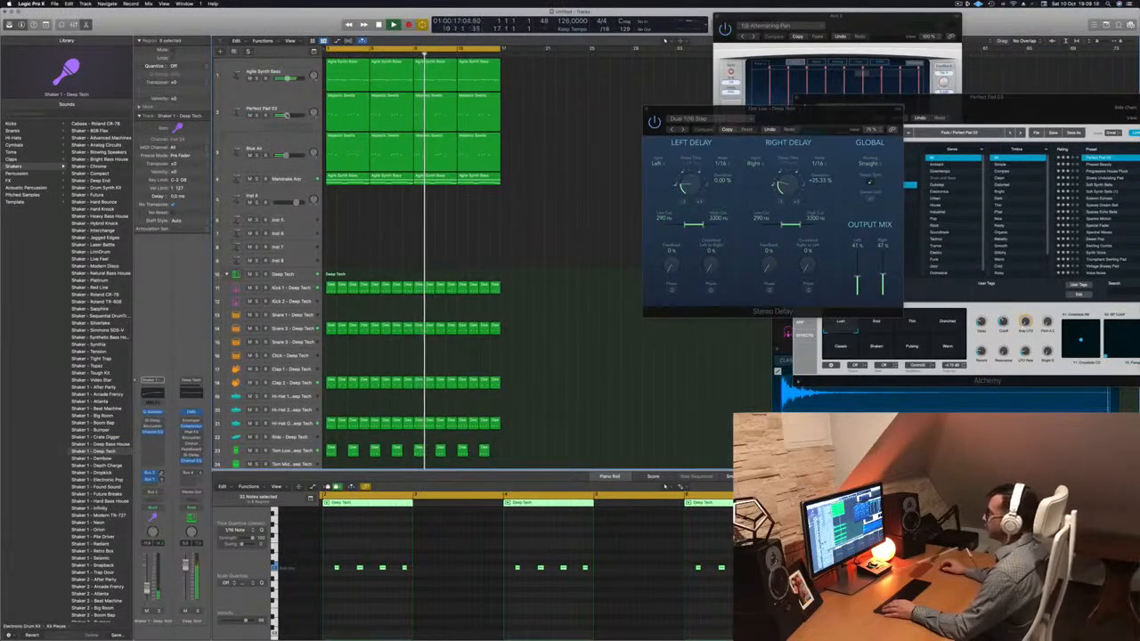
left_click(283, 117)
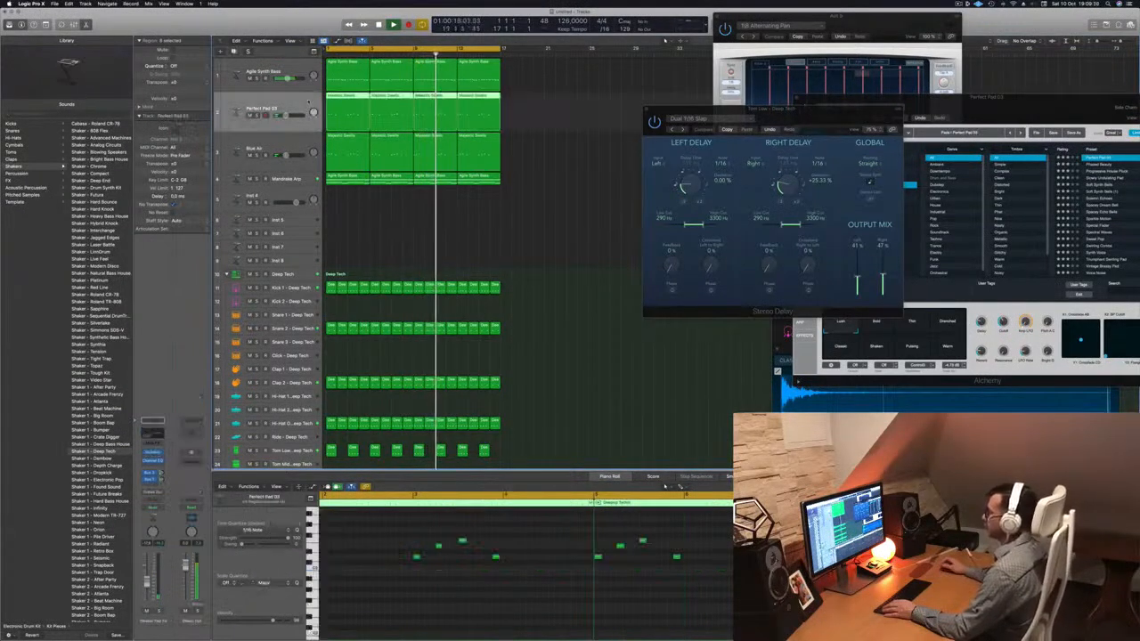
left_click(279, 196)
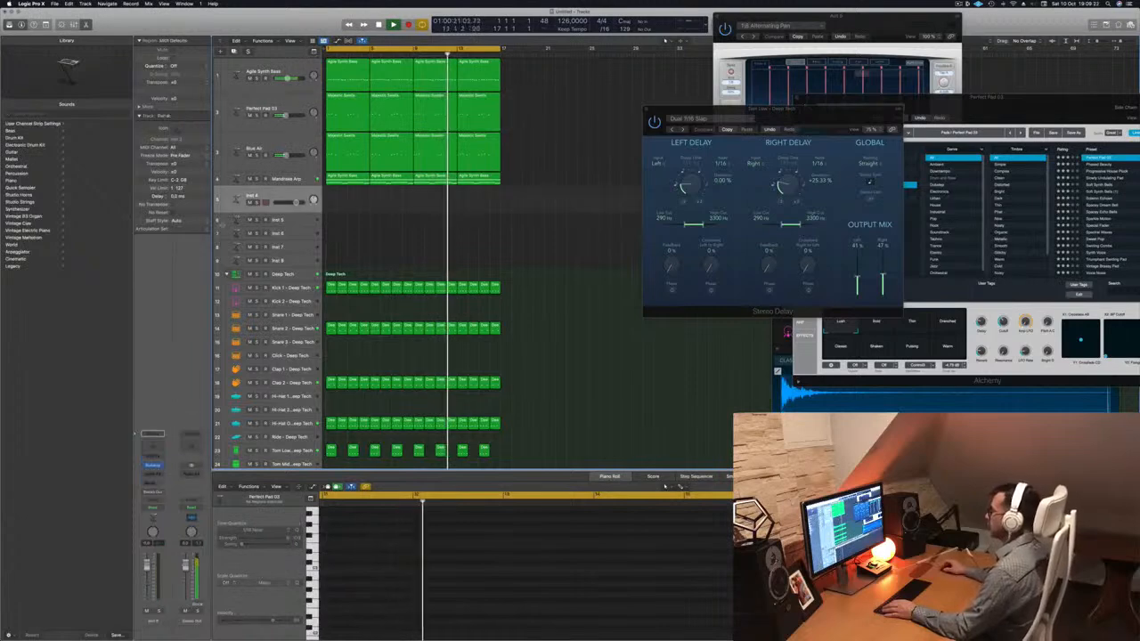
left_click(347, 176)
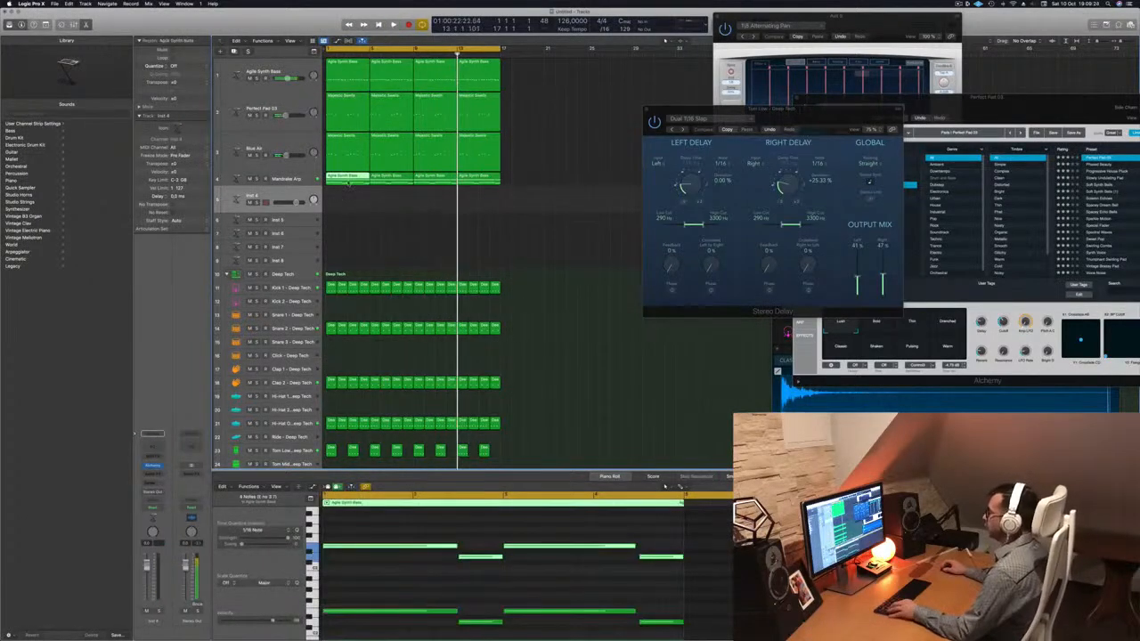
left_click_drag(347, 193, 348, 195)
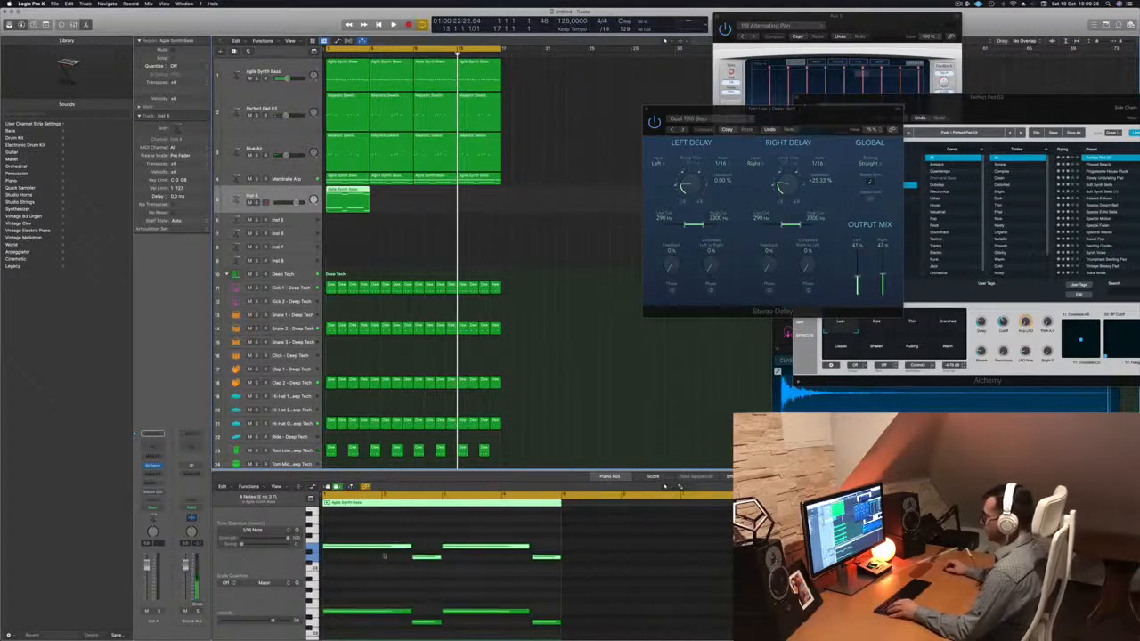
Shorten the notes in the first half of the Inst 4 region and replace the long notes in its second half with copies of them.
left_click_drag(380, 560, 363, 632)
left_click_drag(409, 541, 436, 631)
left_click_drag(440, 545, 562, 627)
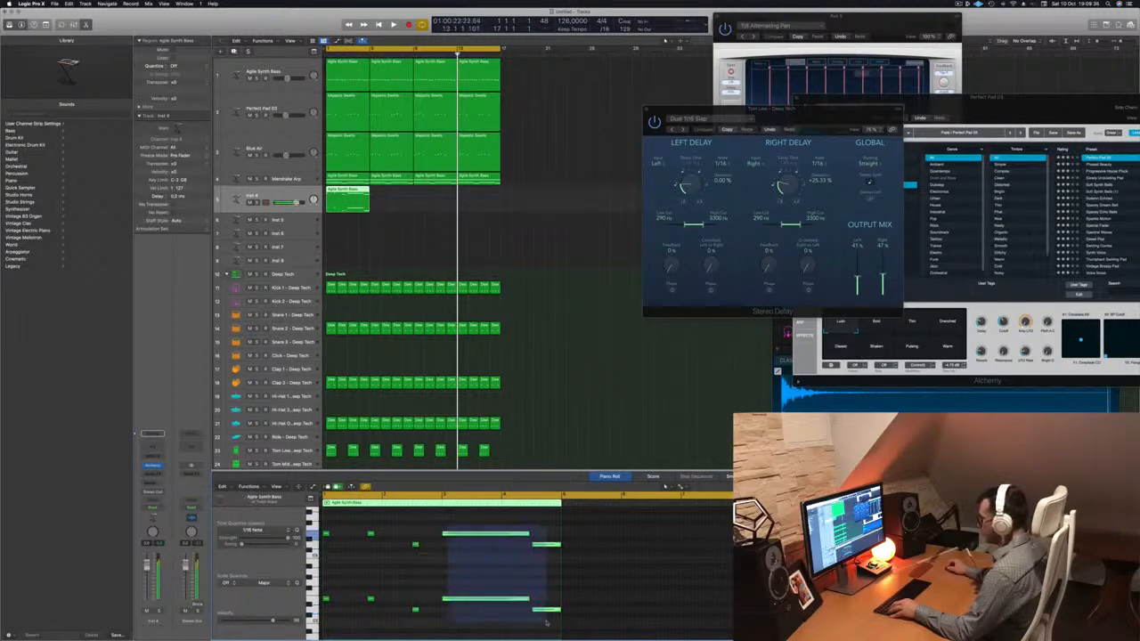
key("Delete")
left_click_drag(463, 528, 445, 600)
key("space")
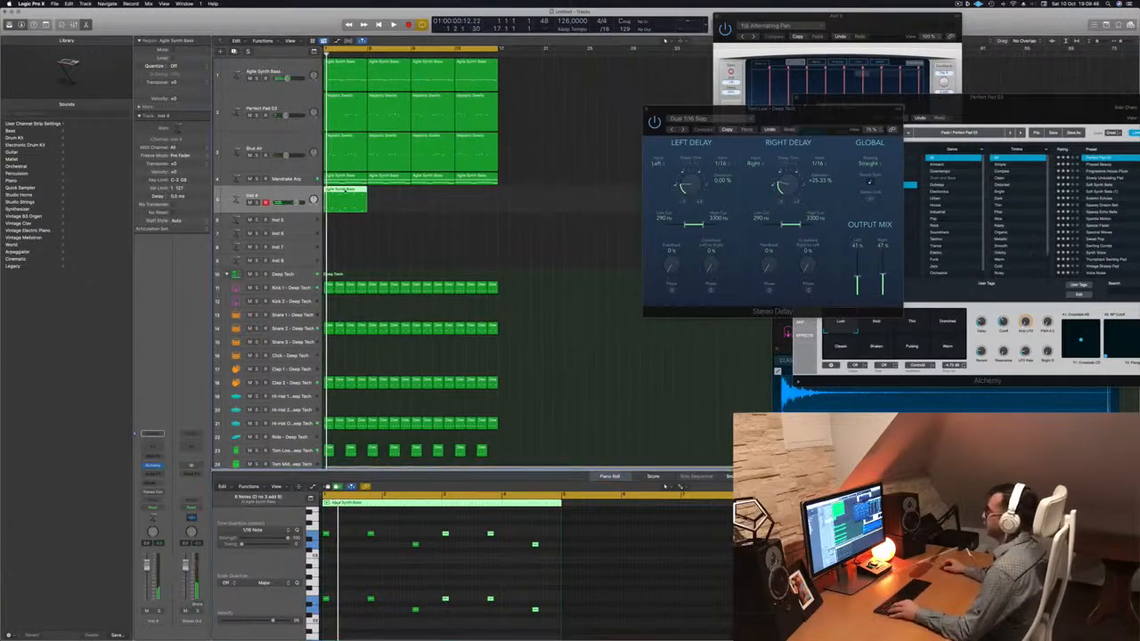
Repeat the short-note region on the Inst 4 track to fill the loop through bar 16 and play it.
left_click_drag(348, 198, 390, 197)
mouse_move(420, 206)
left_mouse_down()
mouse_move(353, 198)
mouse_move(431, 198)
left_mouse_up()
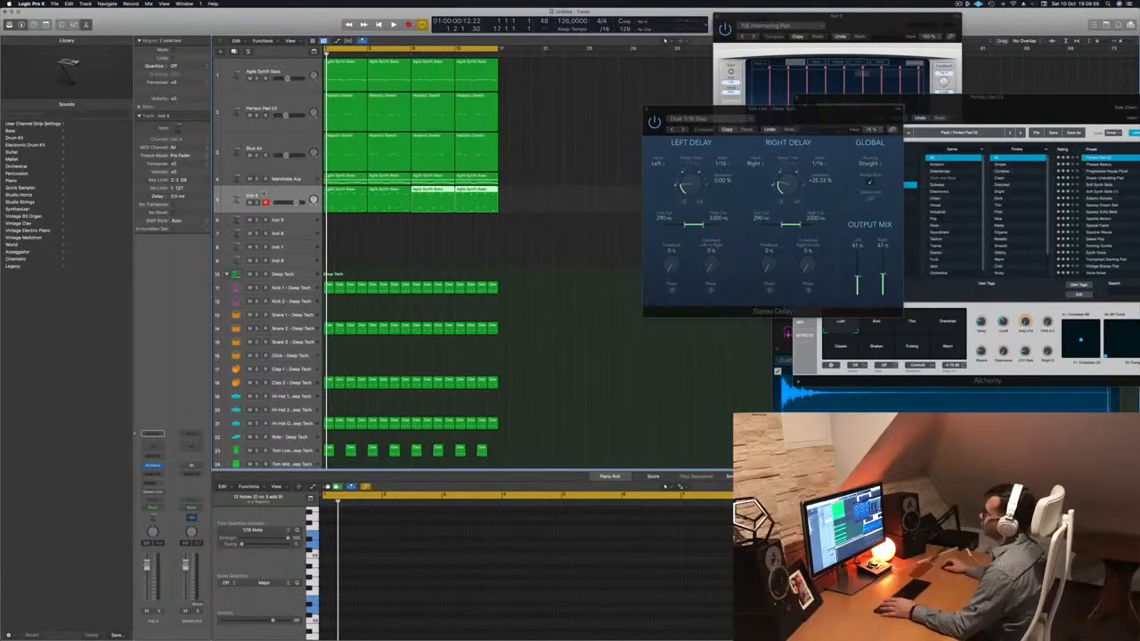
left_click(267, 196)
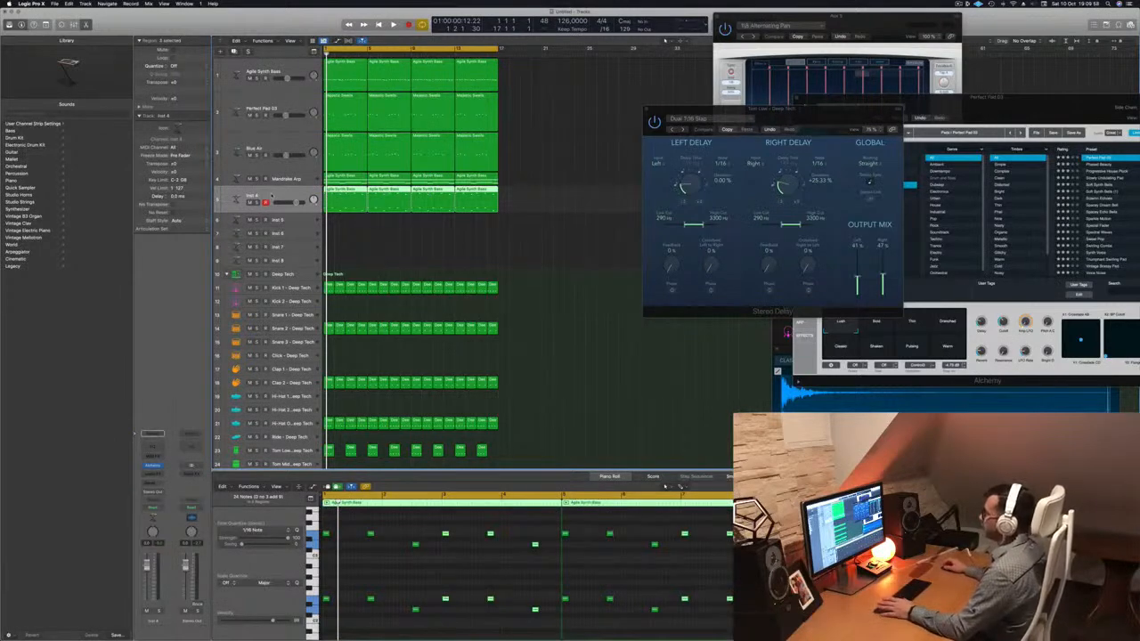
key("space")
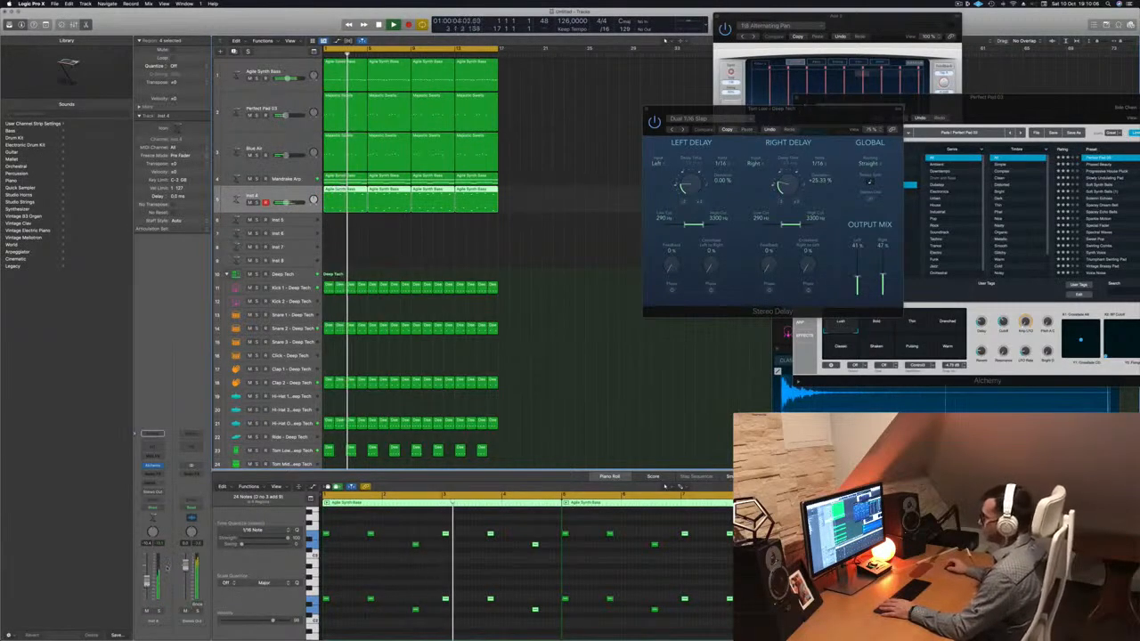
Add two sends to the Inst 4 channel strip, one to Bus 5 (Aux 5) and one to Bus 6 (Aux 6).
left_click(154, 482)
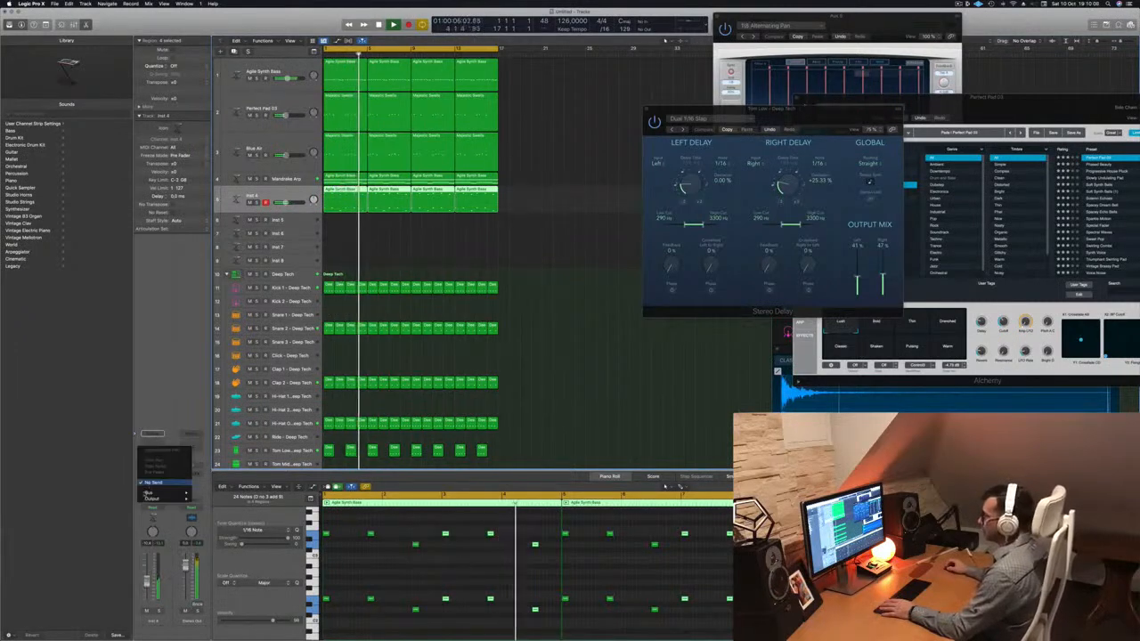
mouse_move(160, 491)
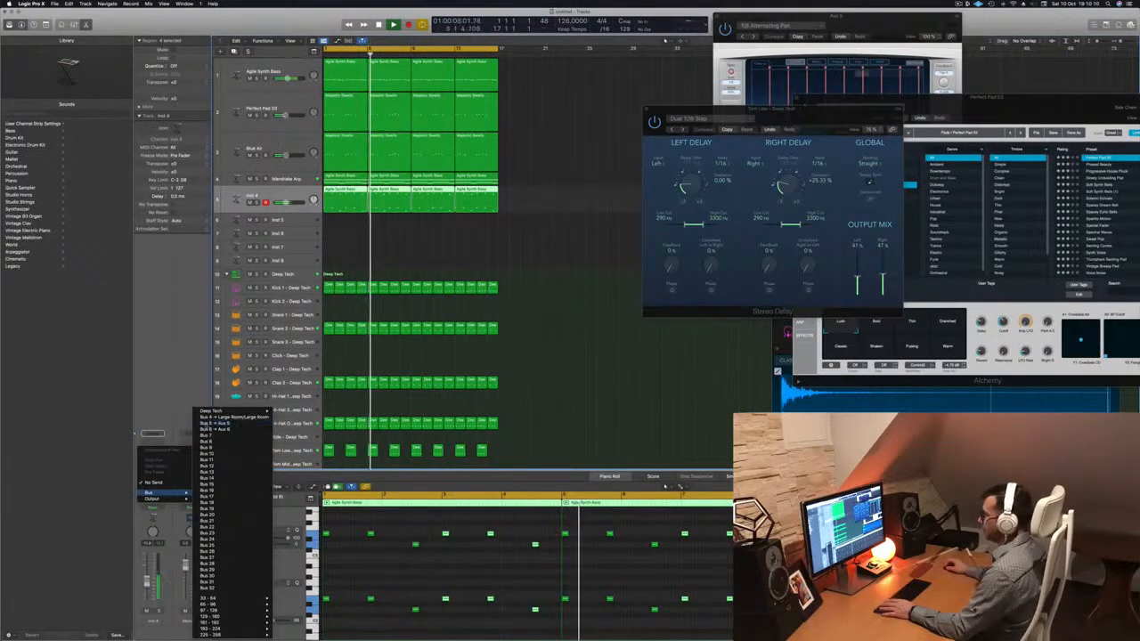
left_click(245, 423)
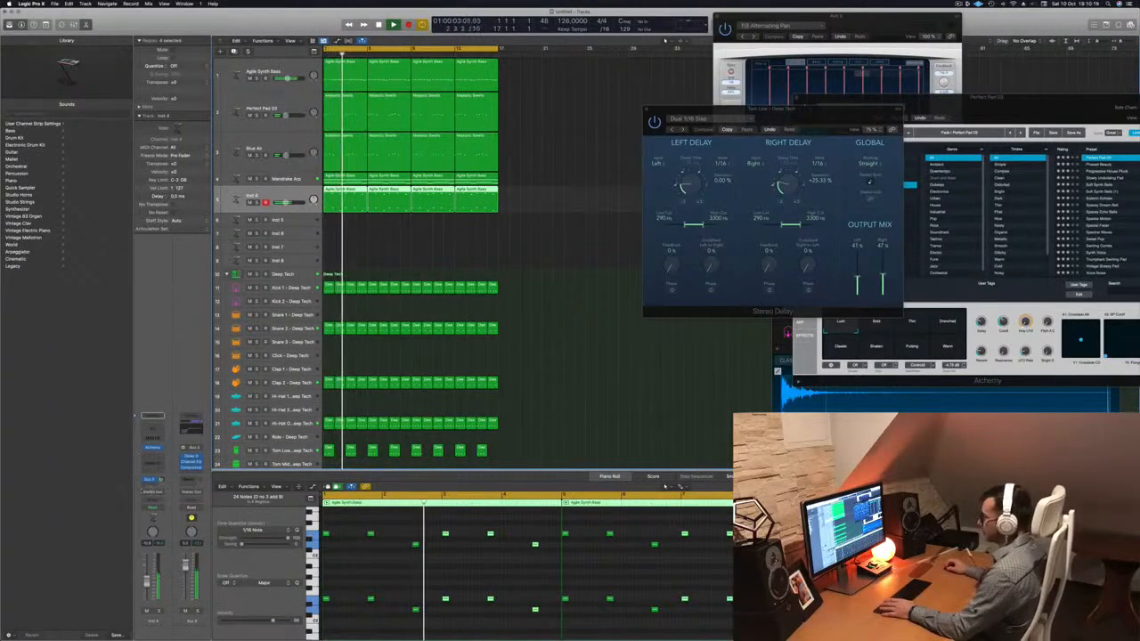
left_click(152, 484)
mouse_move(149, 494)
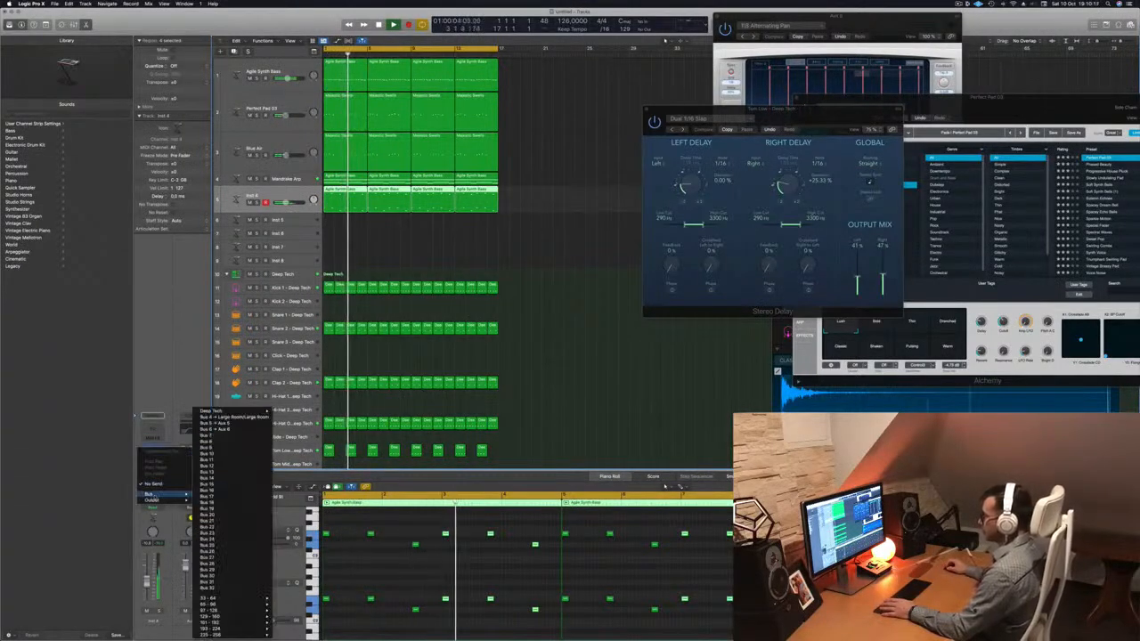
left_click(213, 430)
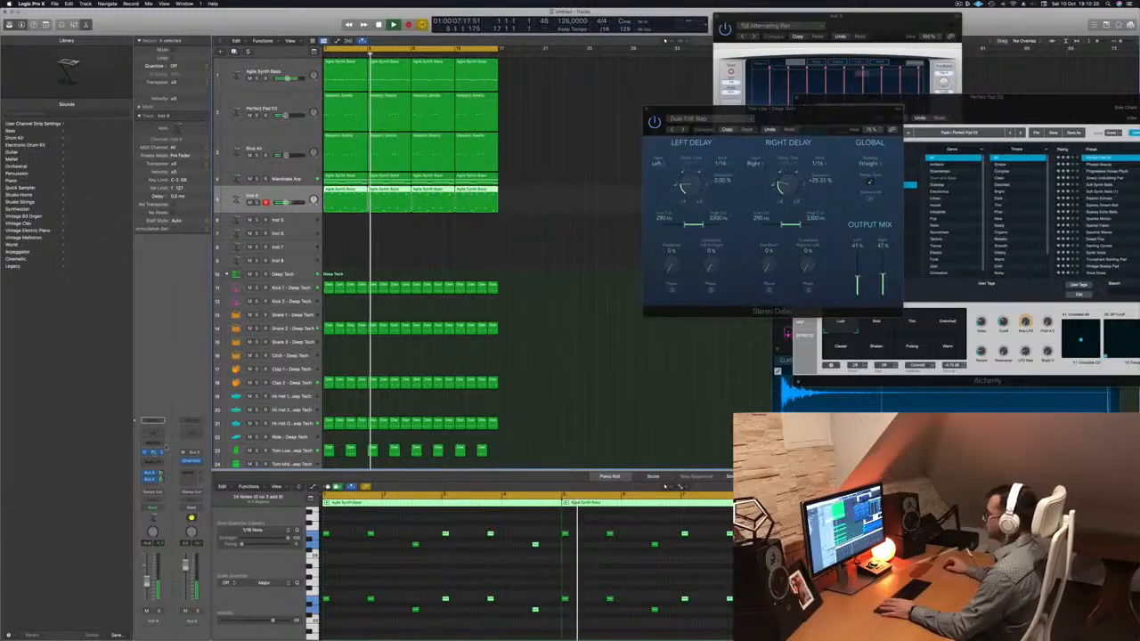
Move the Inst 4 Alchemy window off the regions and set its first XY pad near the lower-right corner while replaying the loop.
left_click_drag(589, 94, 664, 132)
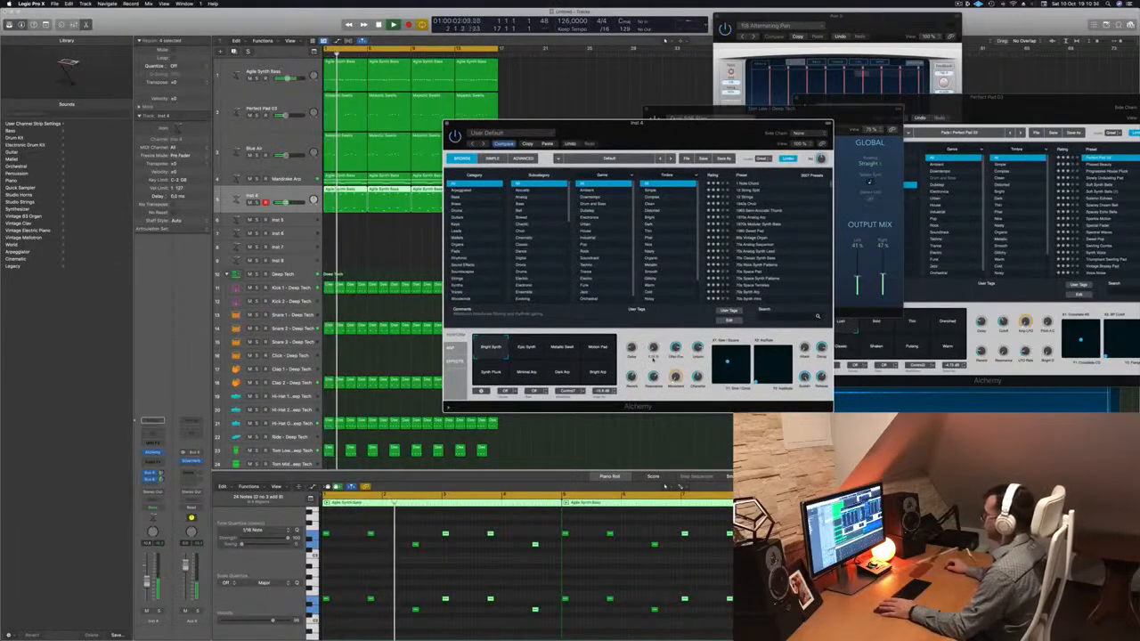
left_click_drag(672, 126, 749, 124)
key("space")
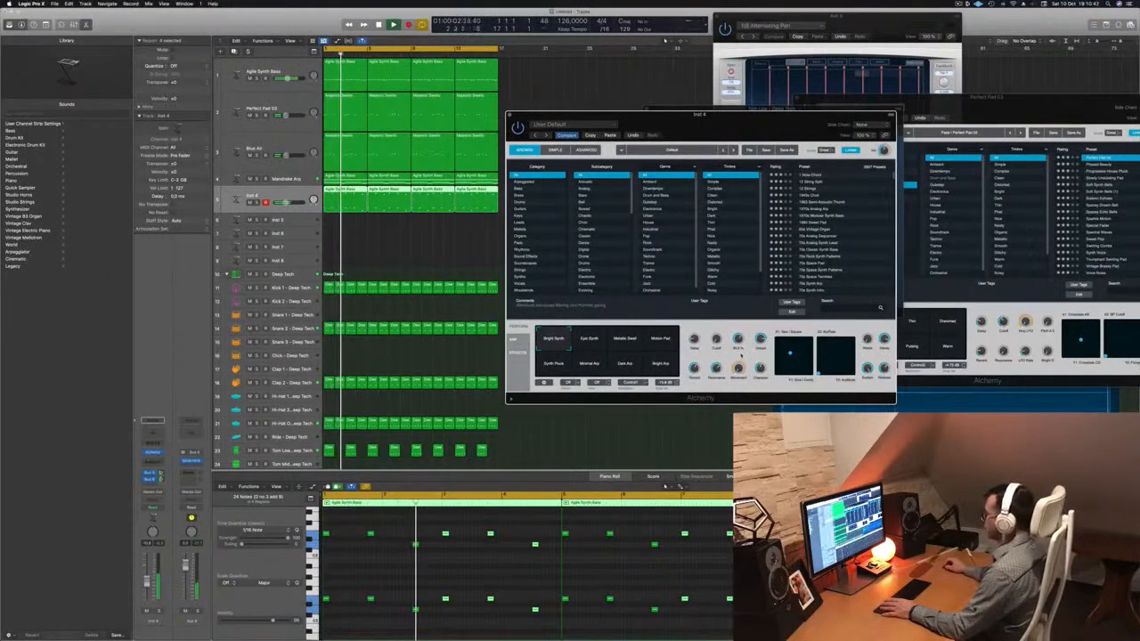
key("Return")
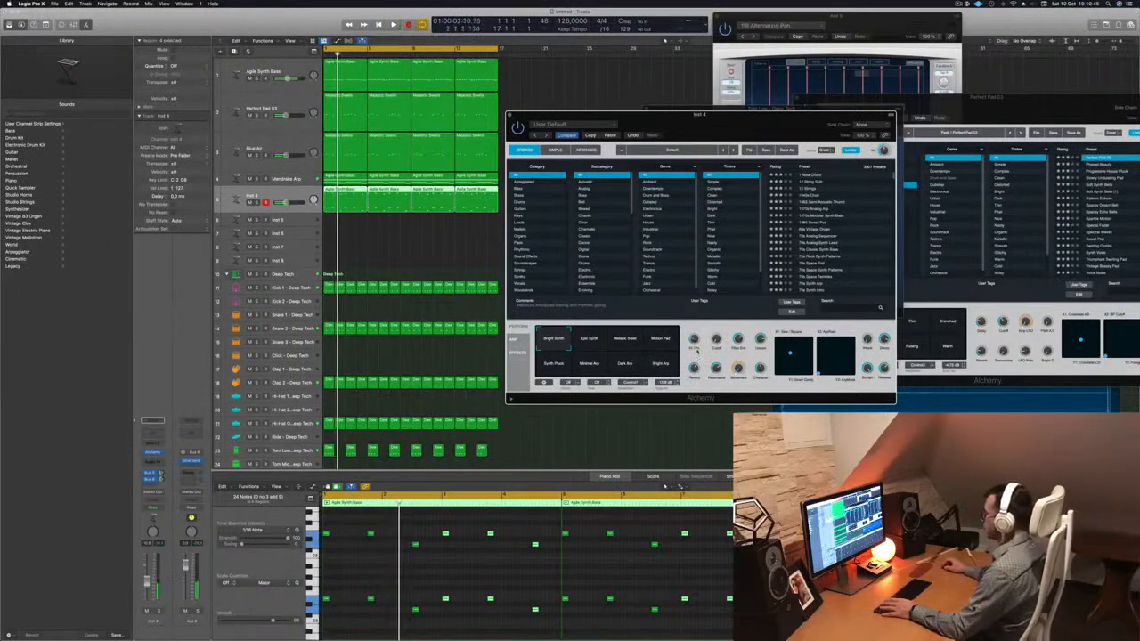
key("Return")
key("Return")
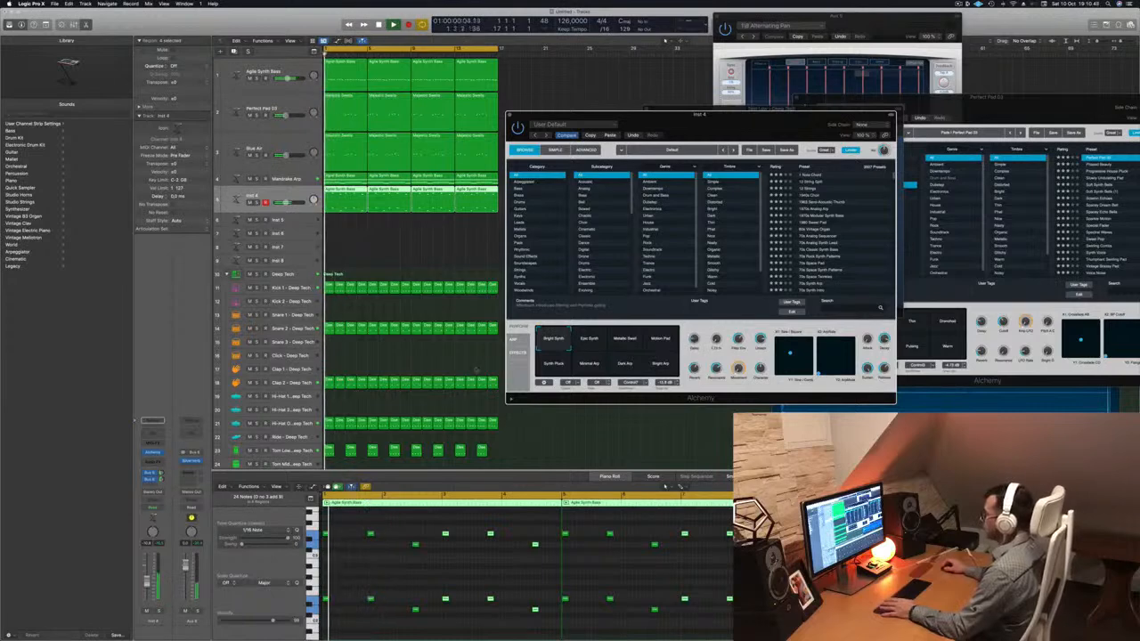
key("Return")
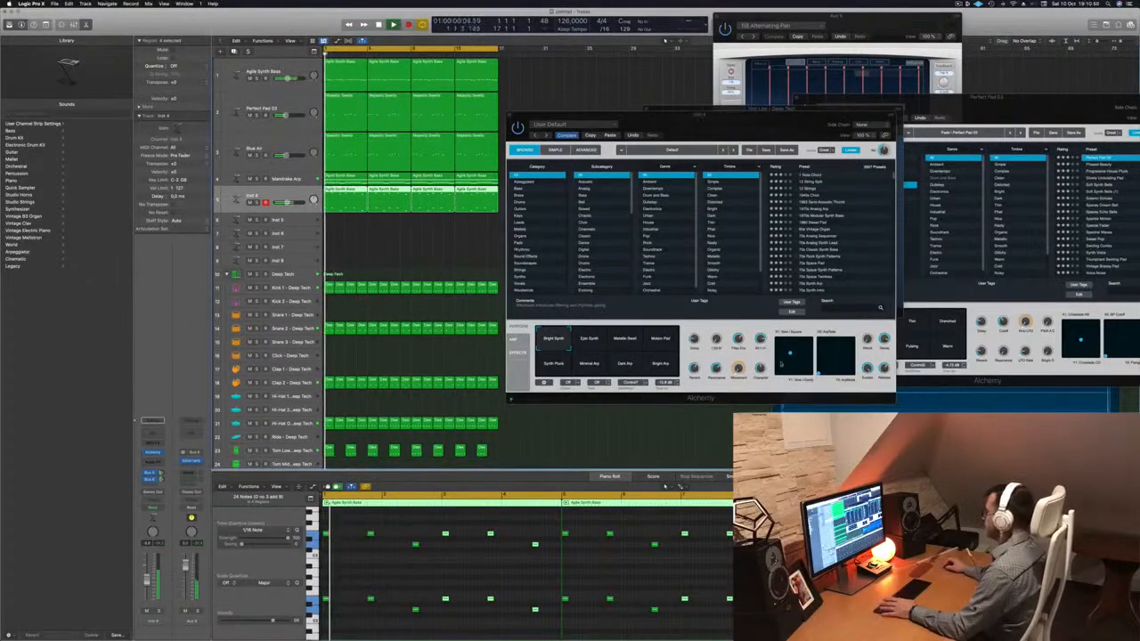
left_click(789, 351)
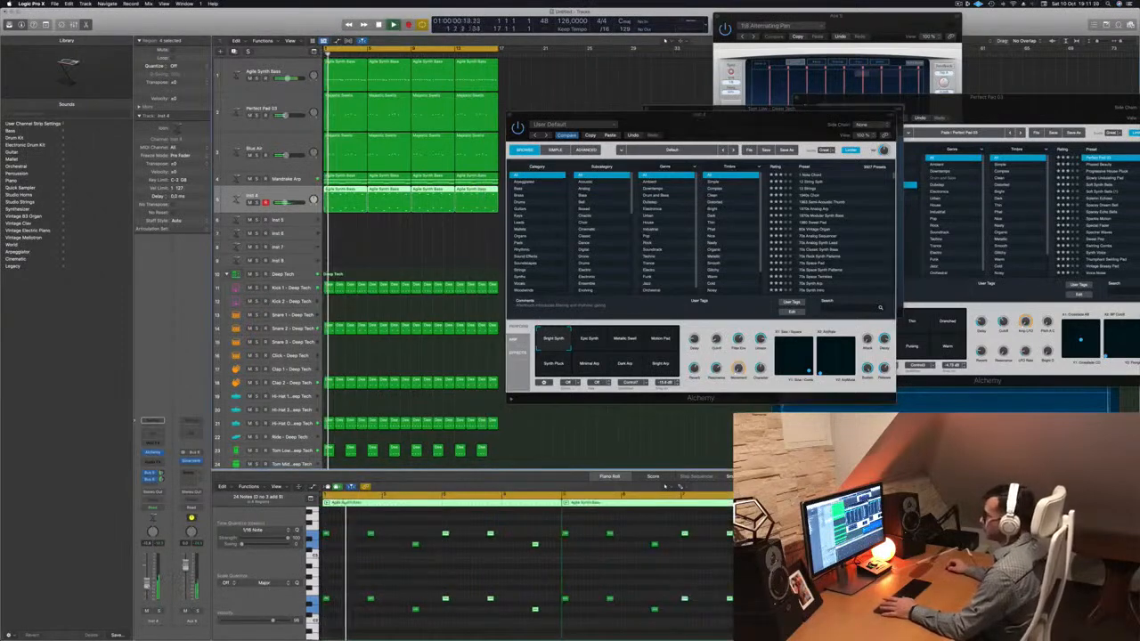
Move the Inst 4 Alchemy window around, close it and clear the region selection.
left_click(665, 486)
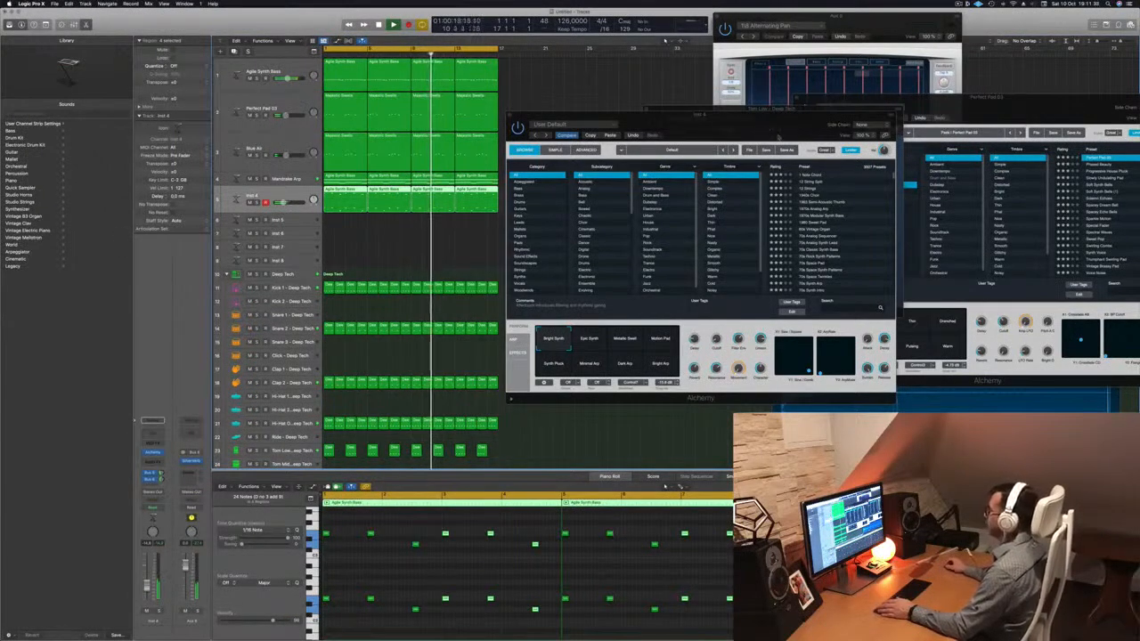
left_click_drag(718, 120, 746, 158)
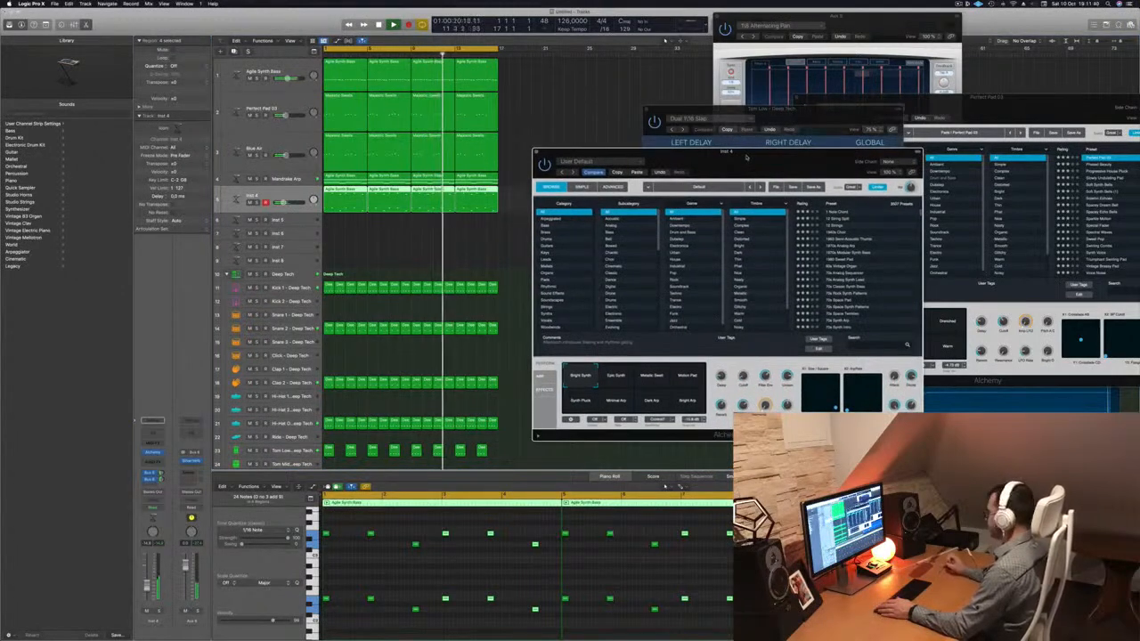
left_click_drag(746, 158, 776, 149)
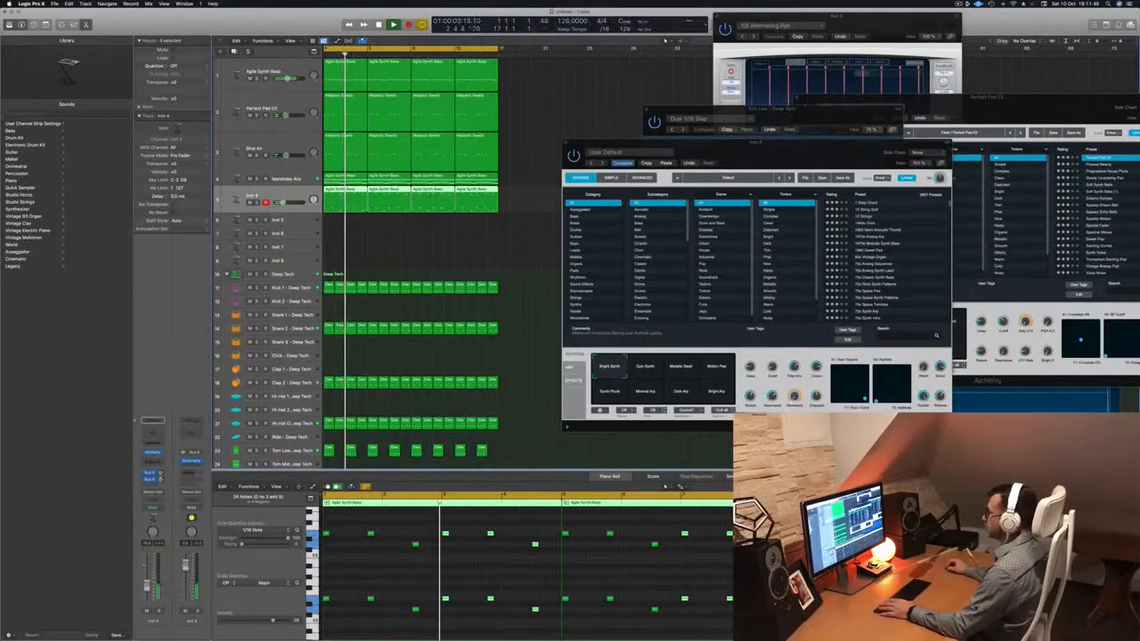
left_click_drag(778, 152, 677, 151)
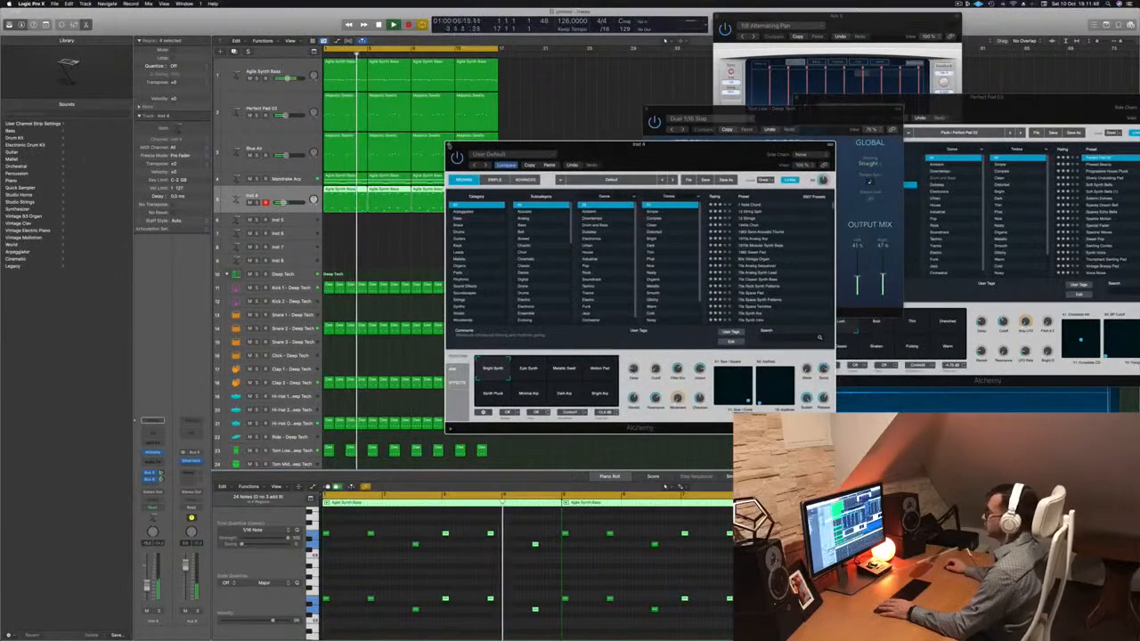
left_click(467, 145)
left_click(470, 246)
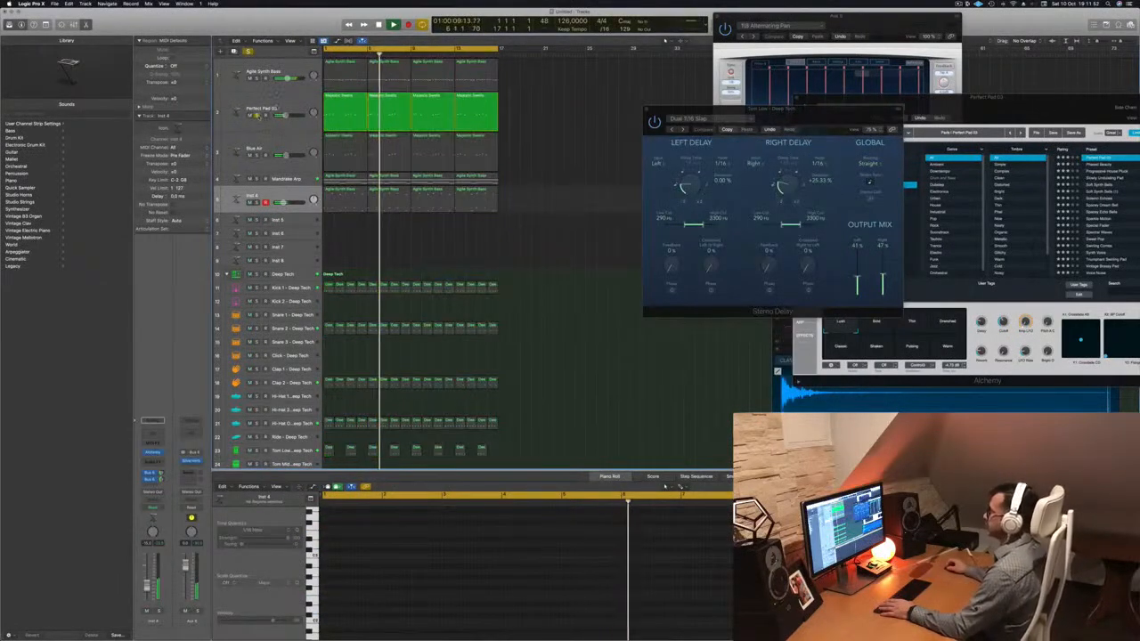
Compare the Perfect Pad and Mandrake Arp tracks in solo and within the full mix.
left_click(280, 108)
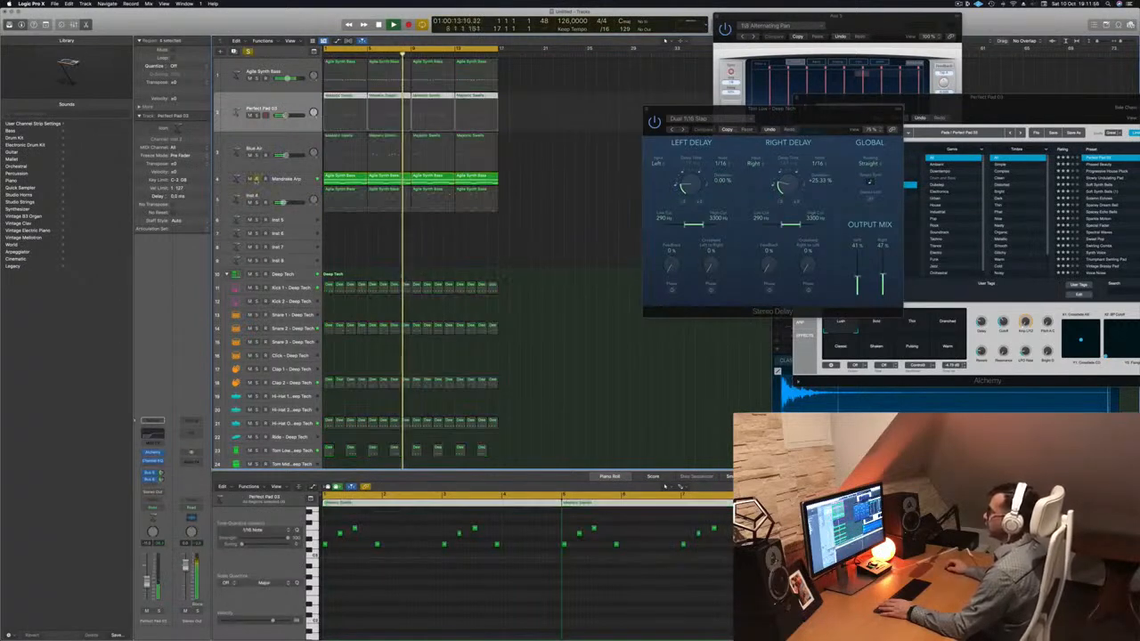
left_click(290, 179)
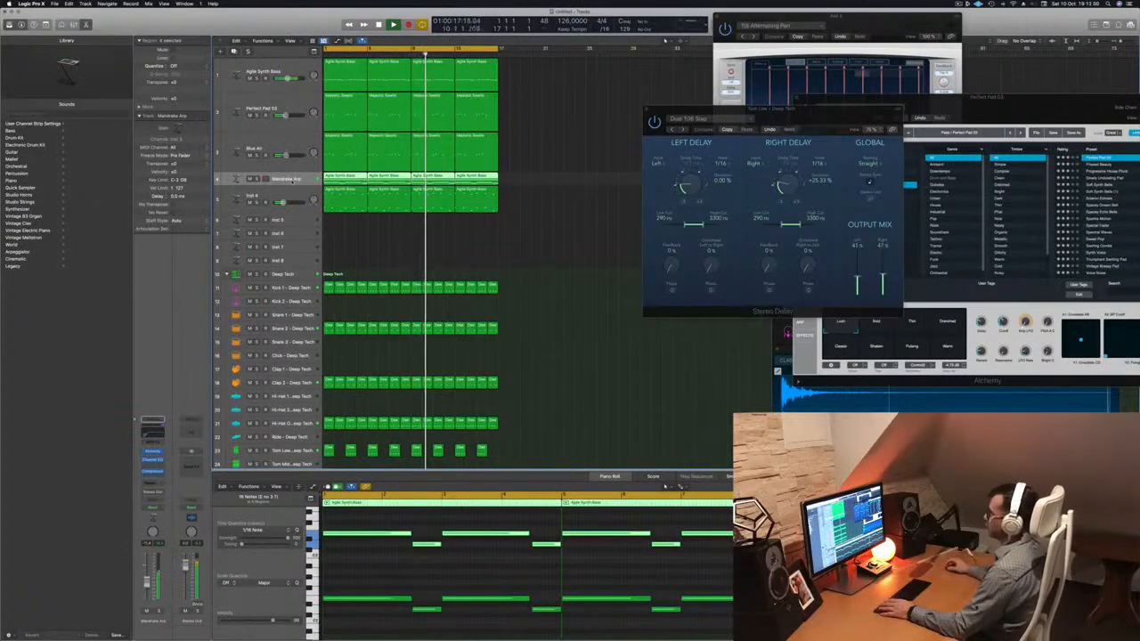
left_click_drag(756, 106, 757, 106)
left_click(884, 28)
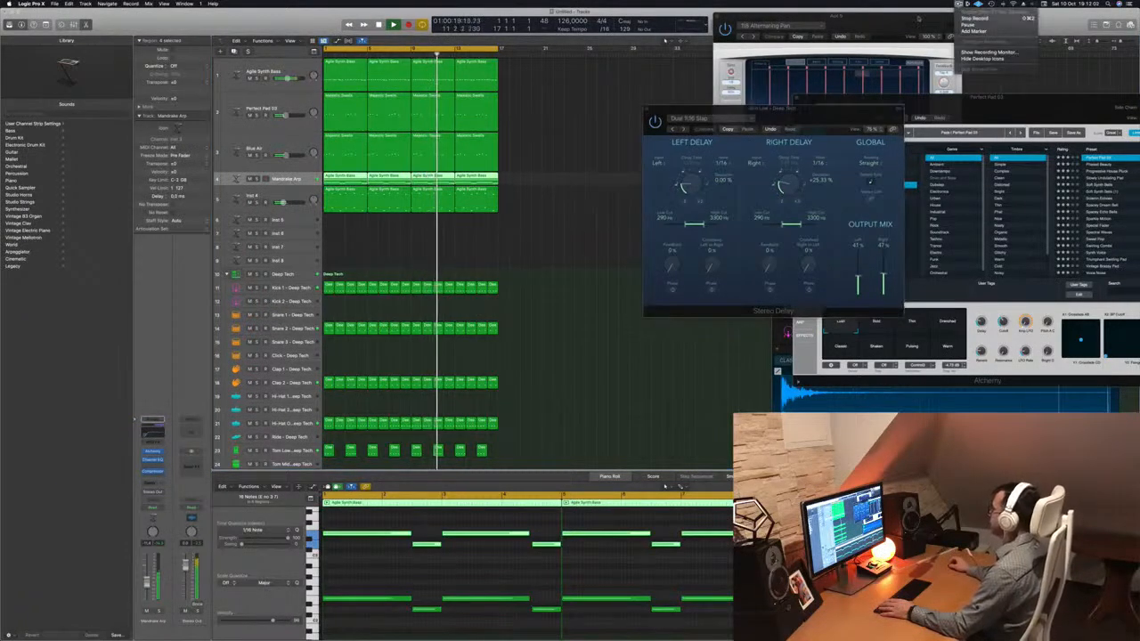
left_click(526, 228)
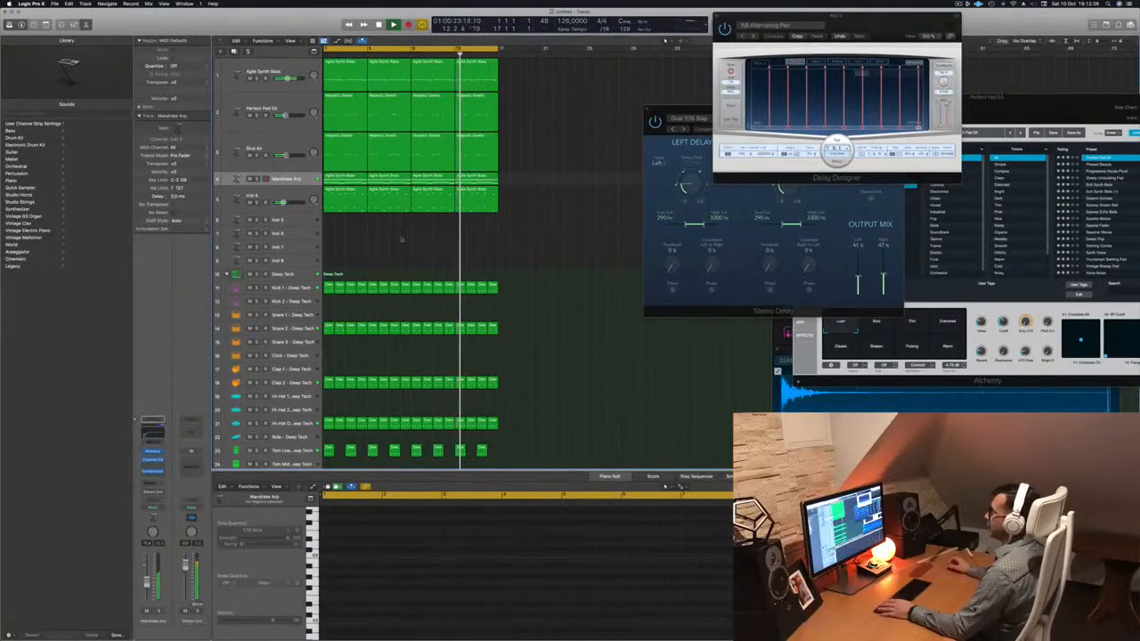
Duplicate the Inst 4 track with its instrument settings and restart playback from the loop start.
key("Return")
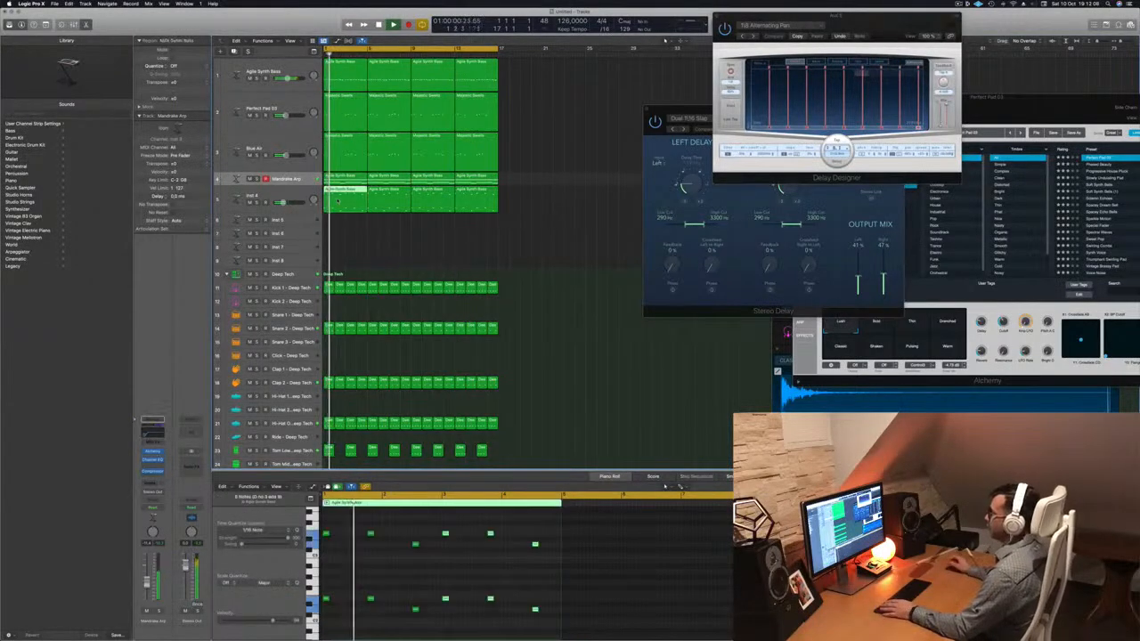
left_click(288, 196)
key("Return")
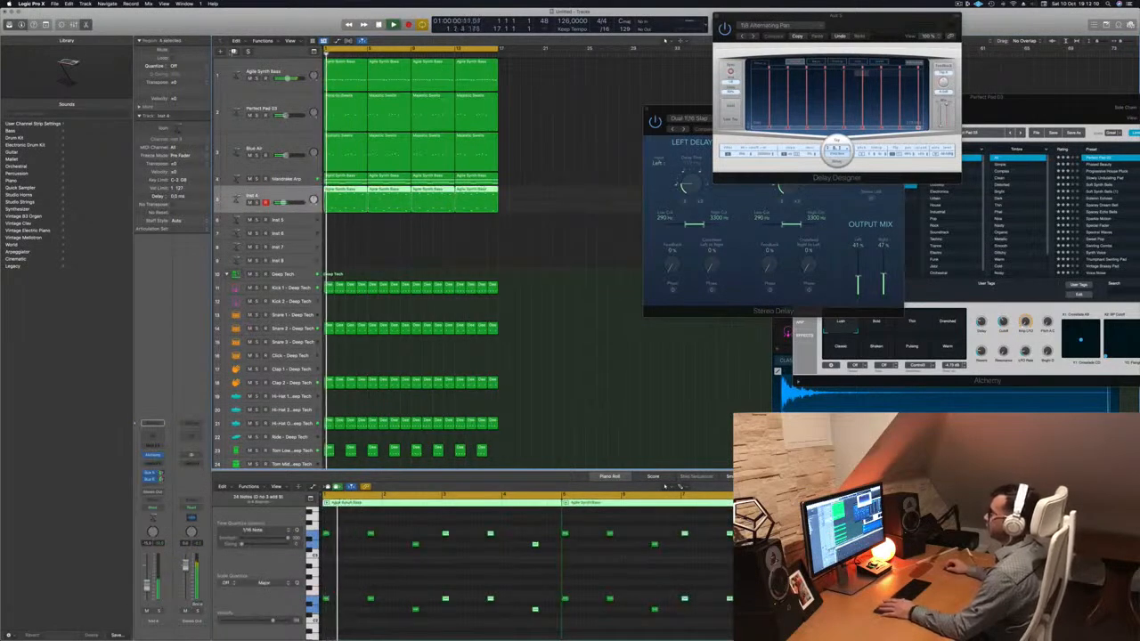
key("super+d")
key("Return")
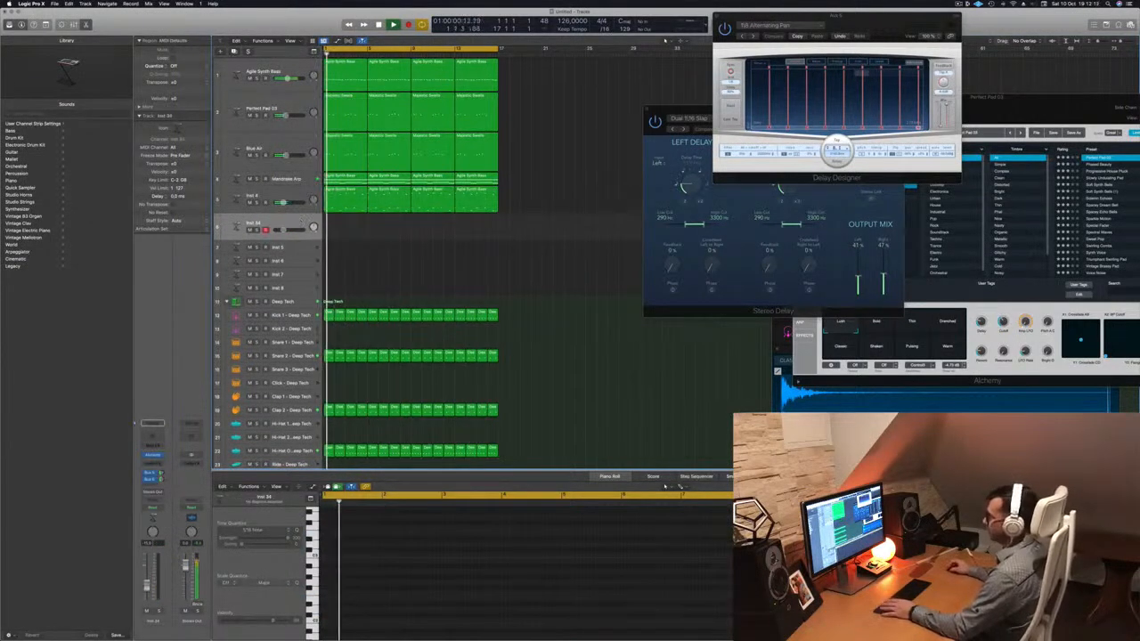
Open Alchemy on the duplicated track, choose the Motion Pad performance snapshot and move the window lower.
left_click(151, 455)
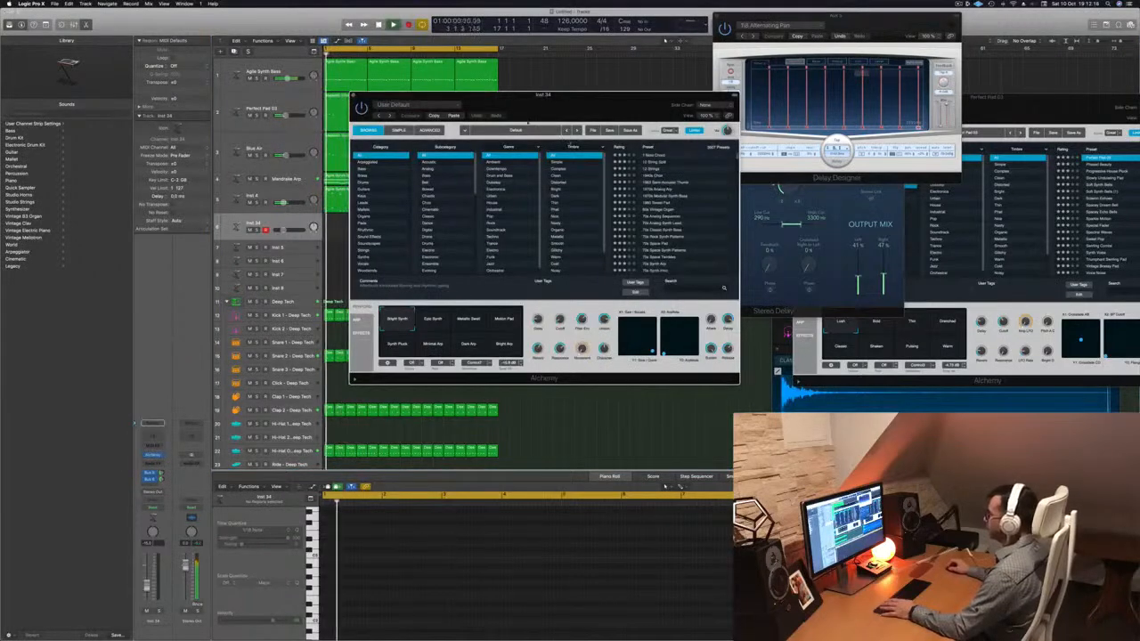
left_click_drag(540, 112, 571, 142)
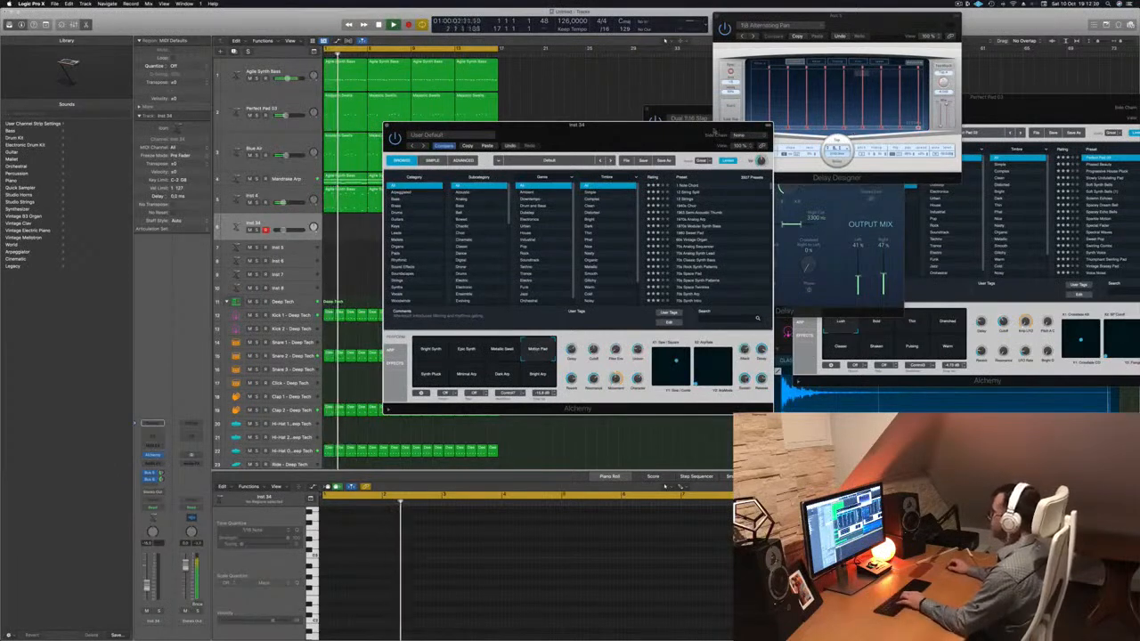
left_click_drag(660, 136, 714, 192)
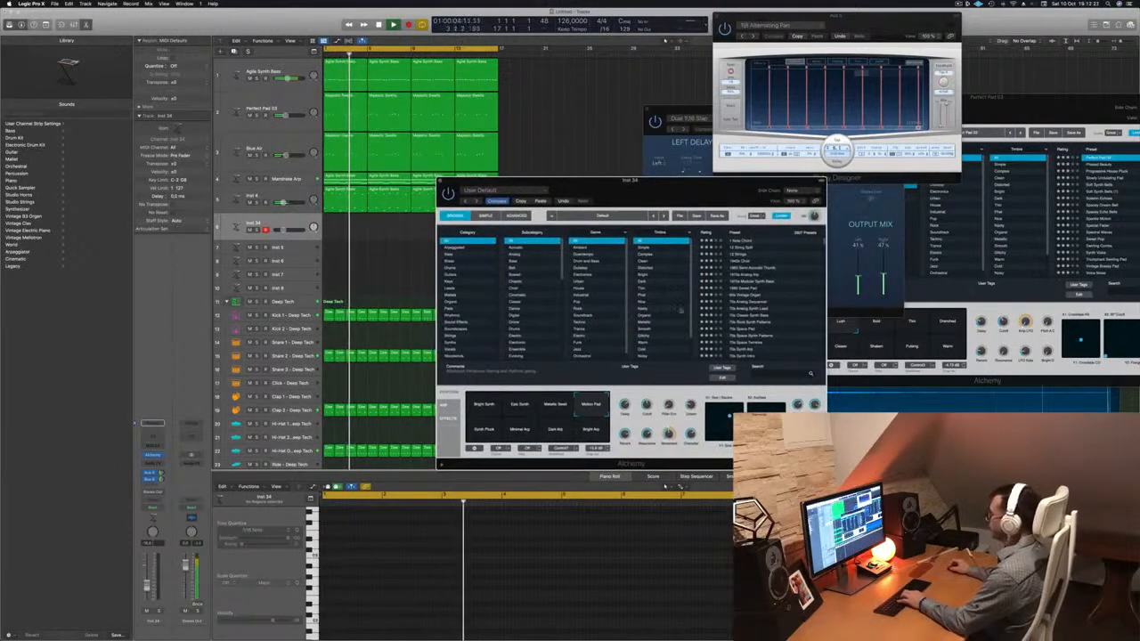
Record a repeated-note Motion Pad part on the Inst 34 track with Musical Typing, after uncovering the keyboard and adjusting the track level.
key("super+k")
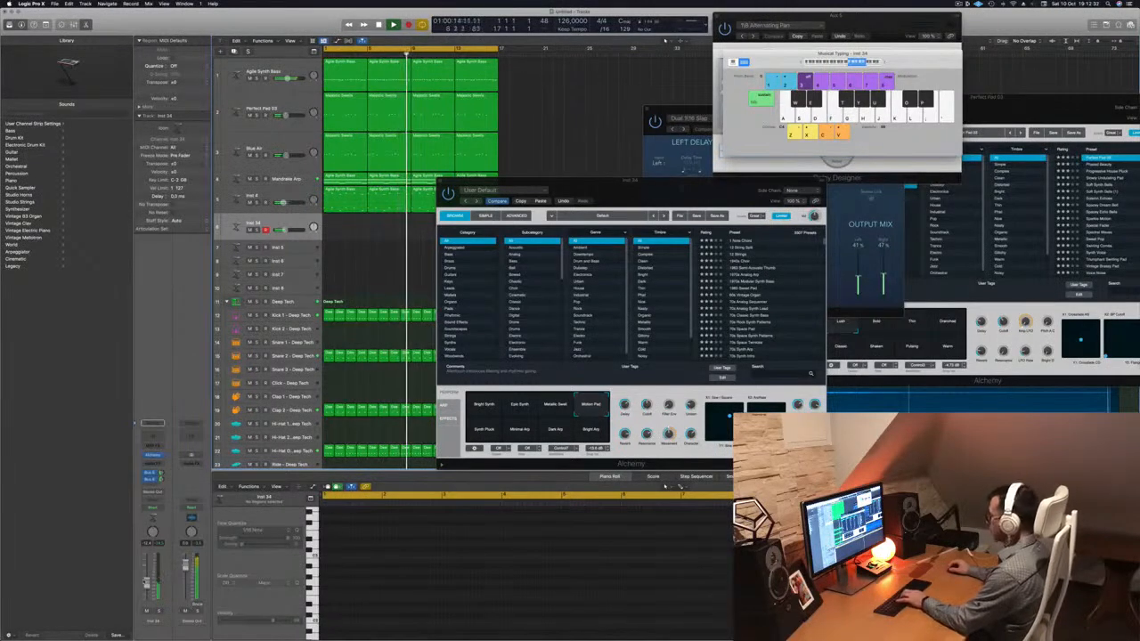
left_click_drag(702, 194, 853, 150)
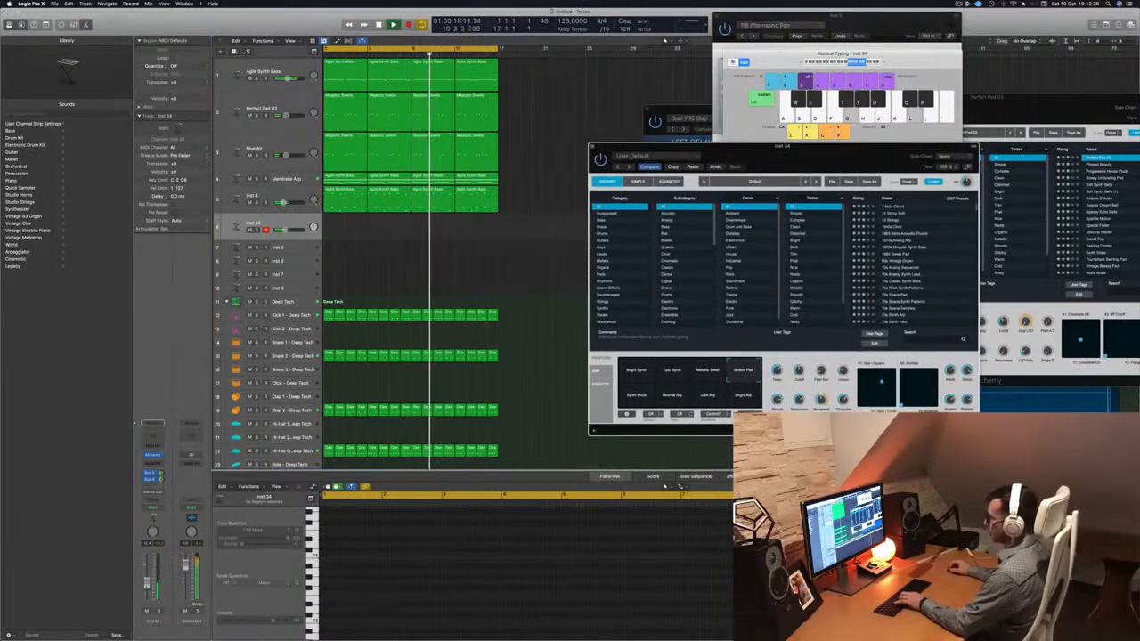
left_click(147, 586)
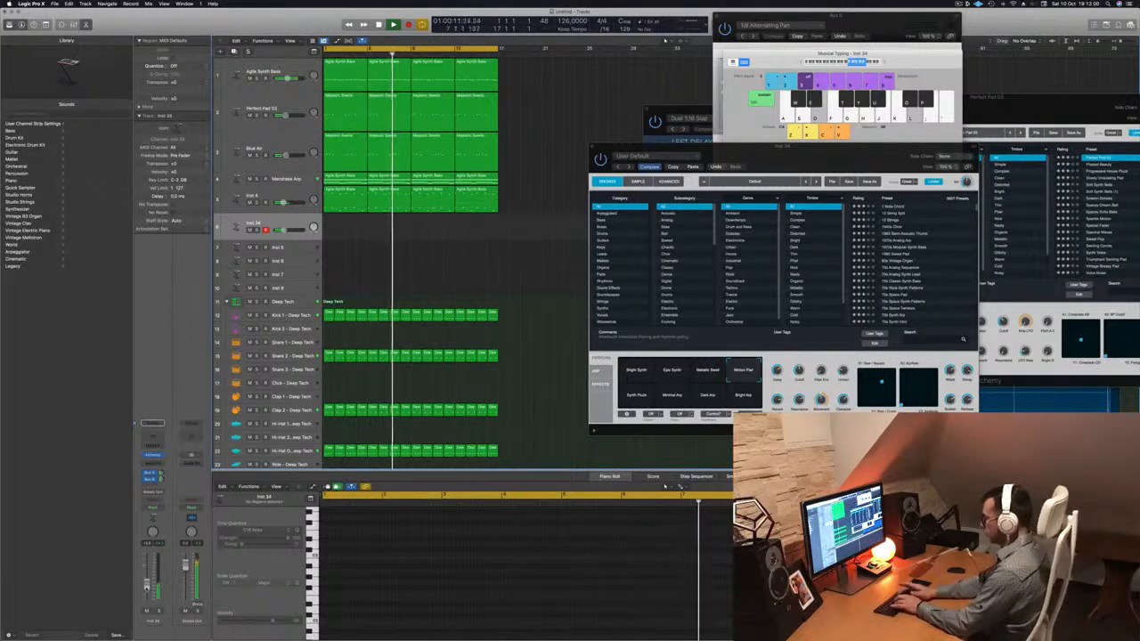
key("r")
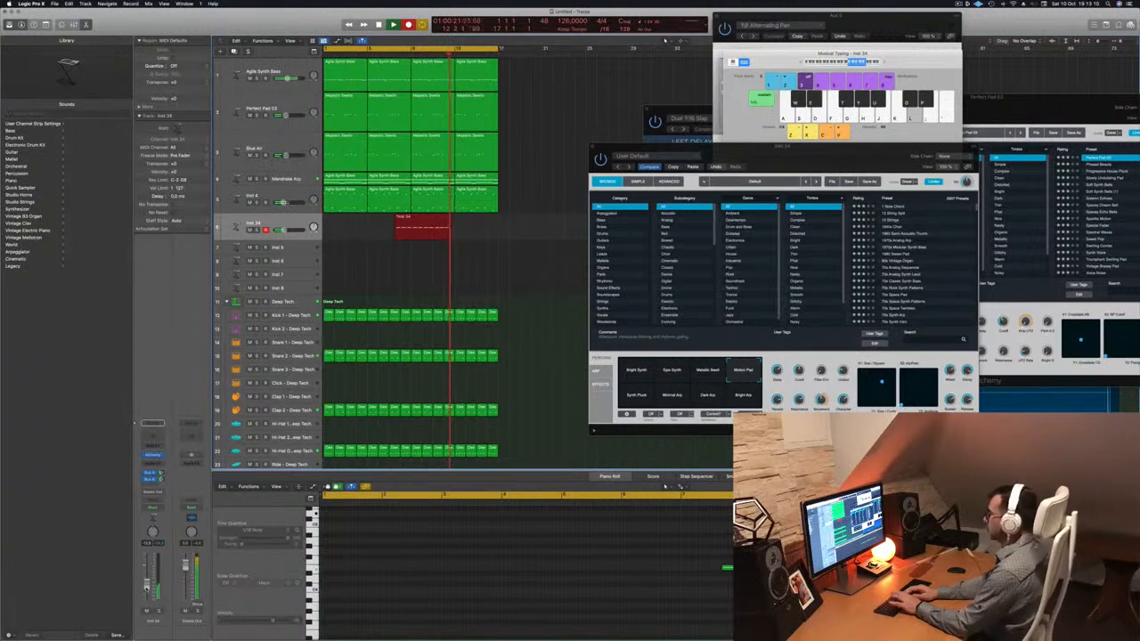
key("space")
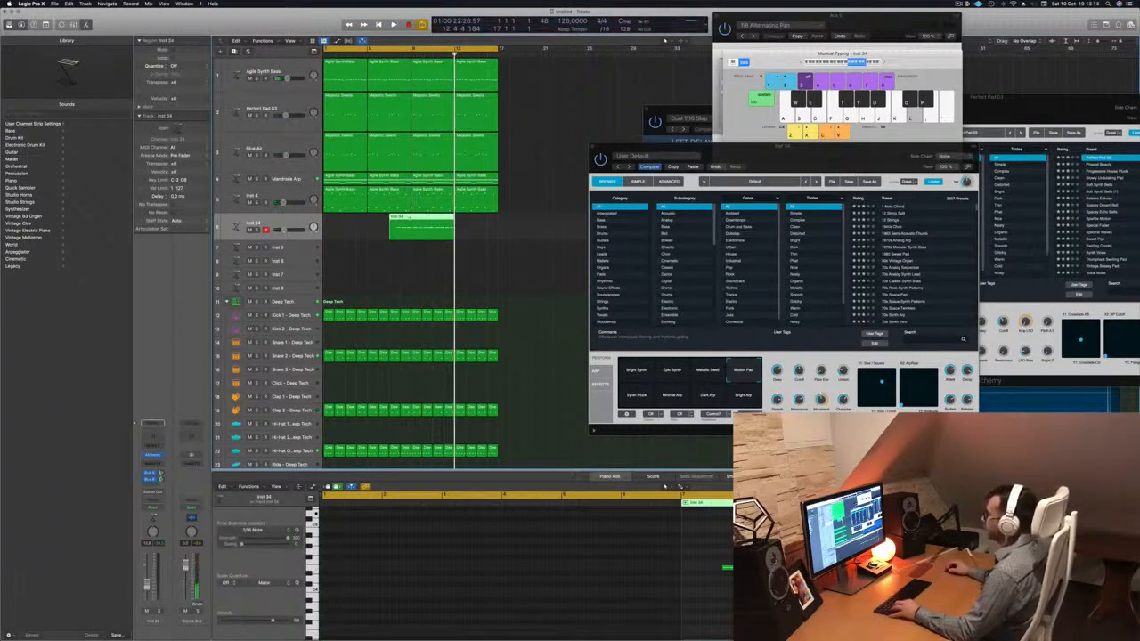
Split the recorded Inst 34 region at bar 9, move its four-bar second part to bar 1 and listen to it.
left_click(410, 218, "super")
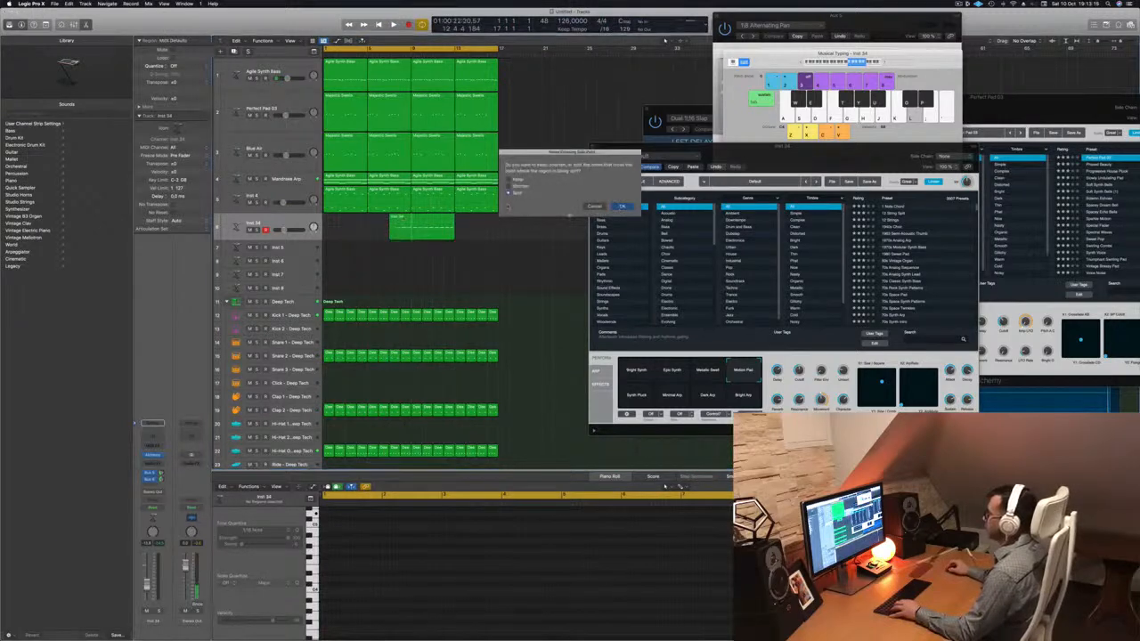
key("Return")
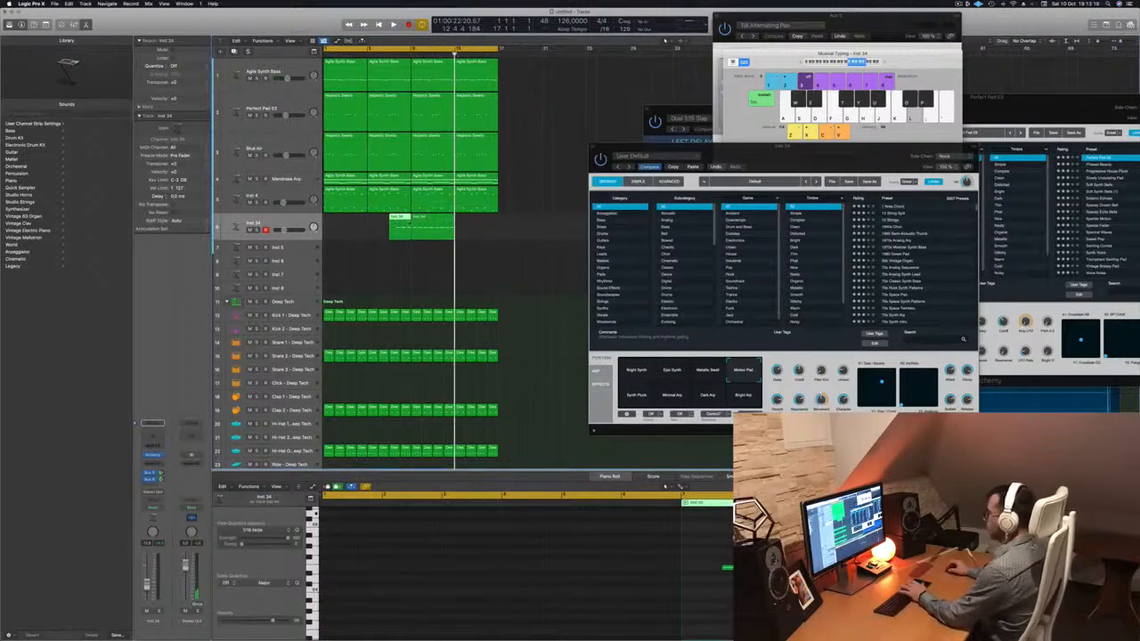
left_click_drag(409, 222, 343, 224)
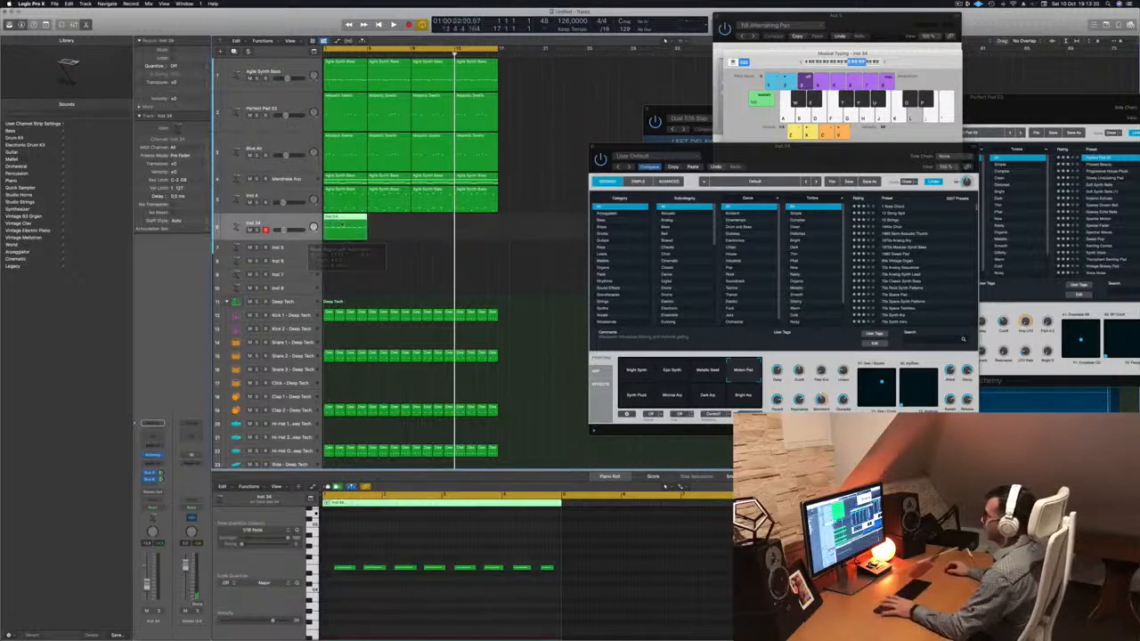
key("space")
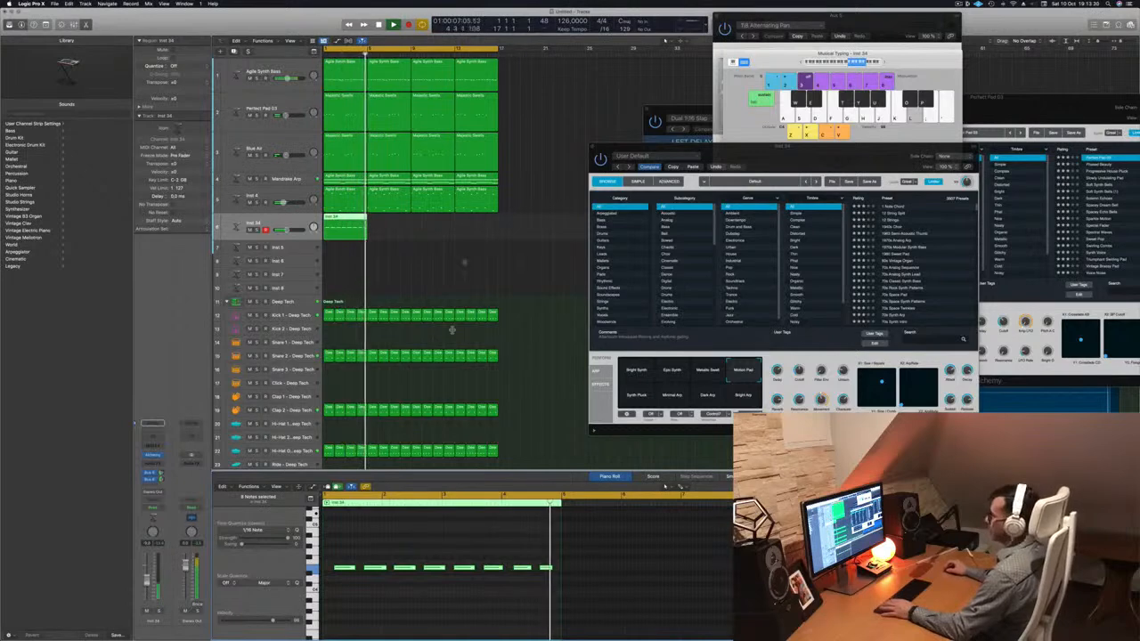
key("space")
Copy the four-bar Inst 34 region until it fills the 16-bar loop, and play the arrangement from the beginning.
left_click_drag(346, 226, 431, 224)
left_click(343, 226, "shift")
scroll(342, 226, "left", 1)
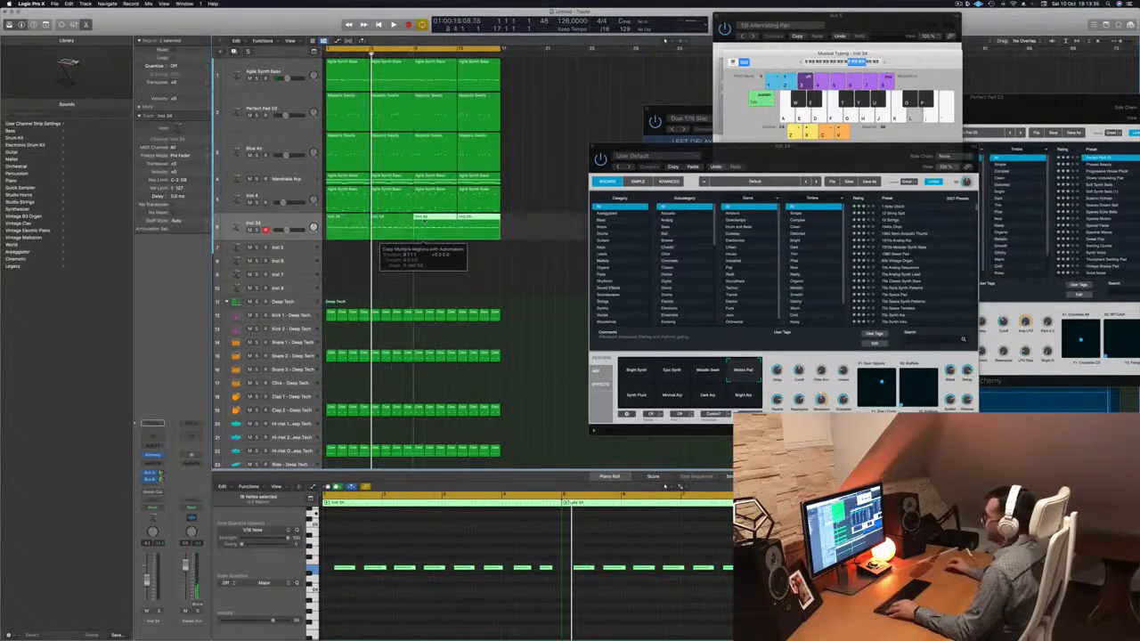
key("space")
key("Return")
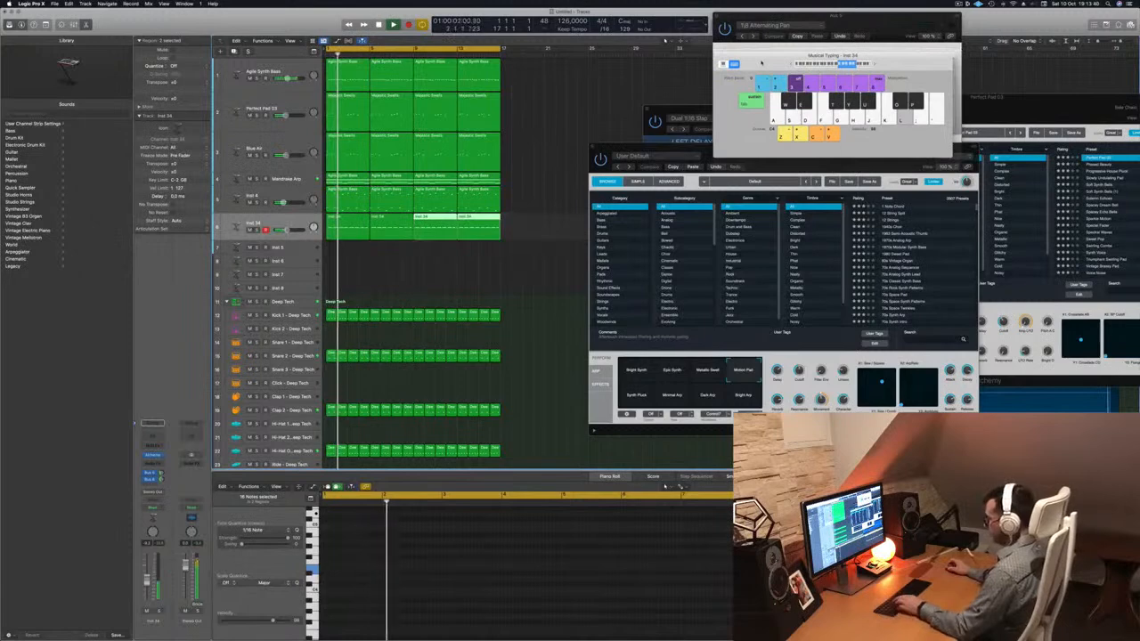
Replace Musical Typing with the mixer and move the Inst 34 Alchemy window aside, restarting playback from the beginning.
key("super+k")
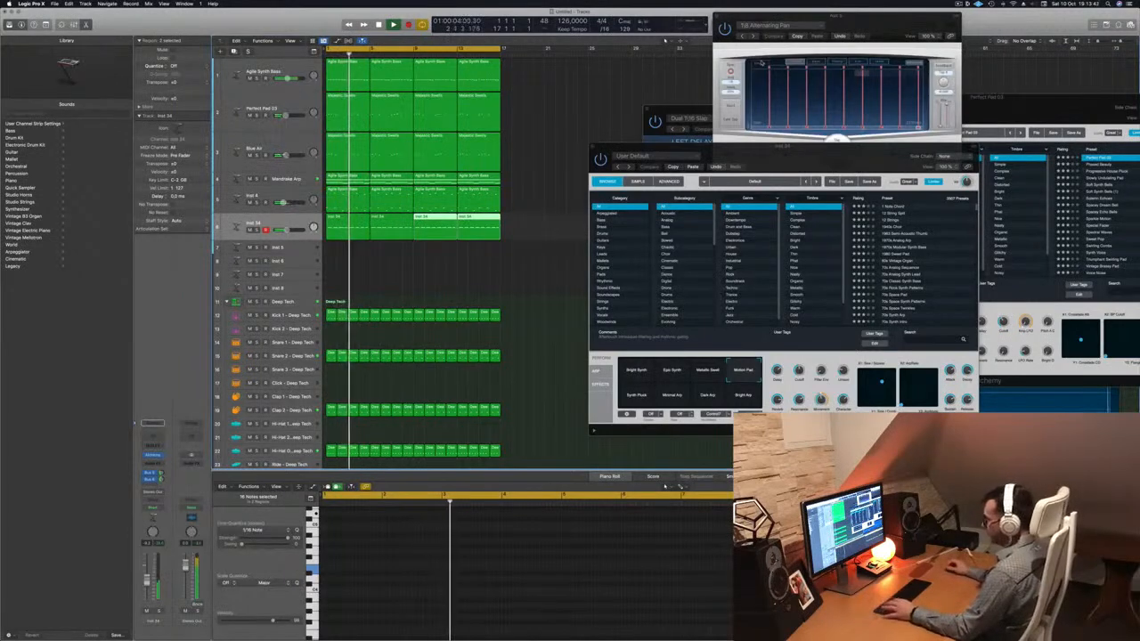
key("x")
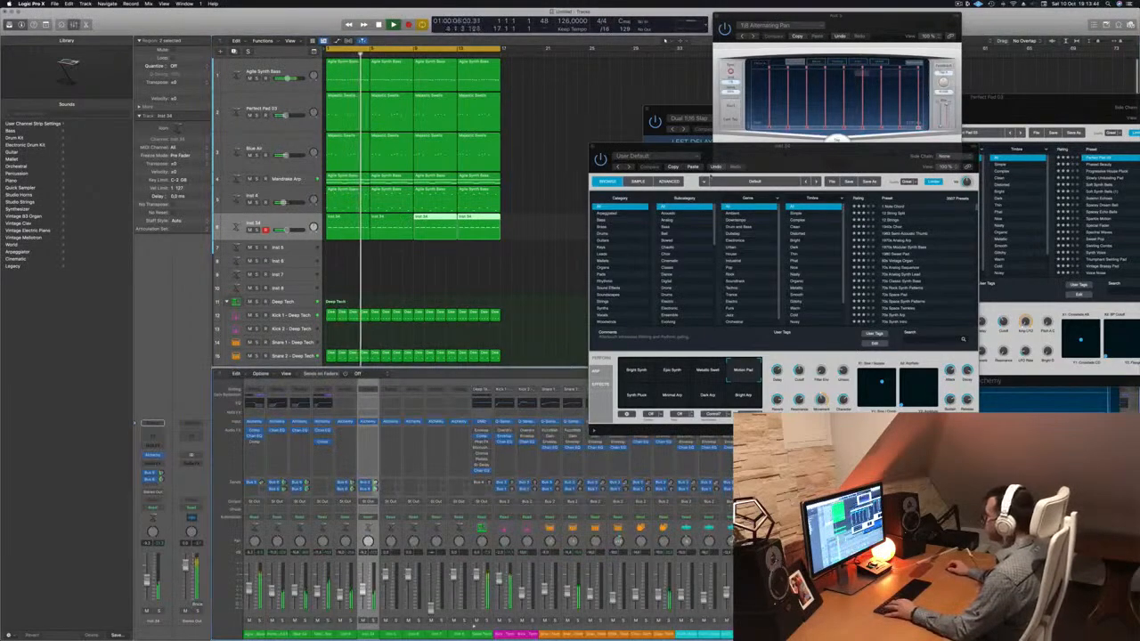
left_click_drag(753, 160, 923, 136)
key("Return")
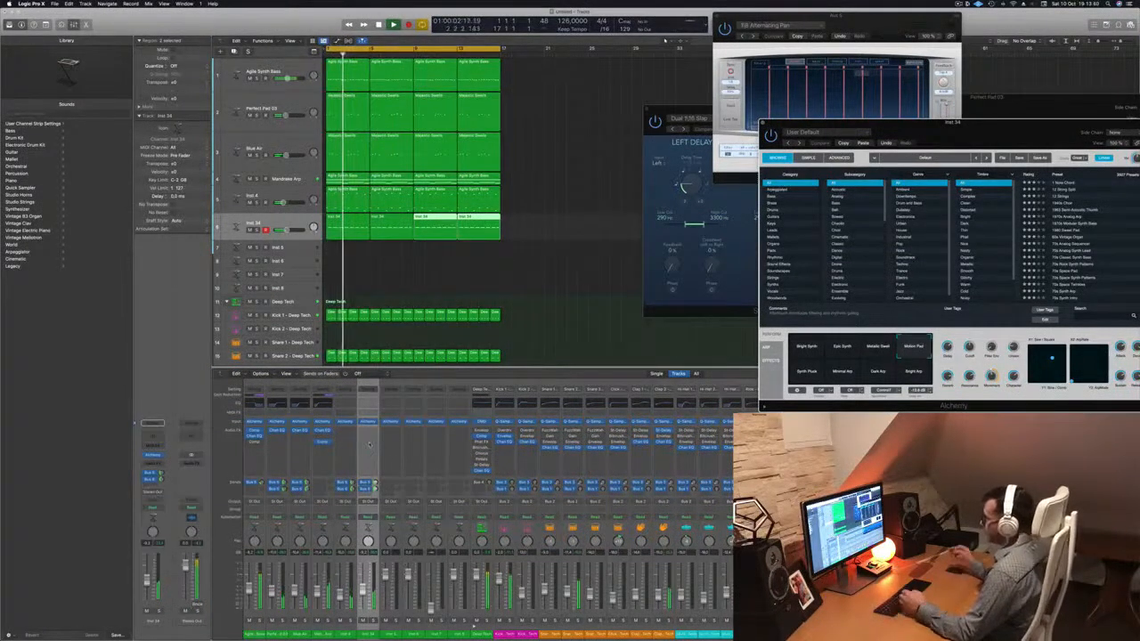
Add the side-chained Compressor to the Inst 34 channel and check its action in the graph and meter displays.
left_click_drag(369, 444, 369, 445)
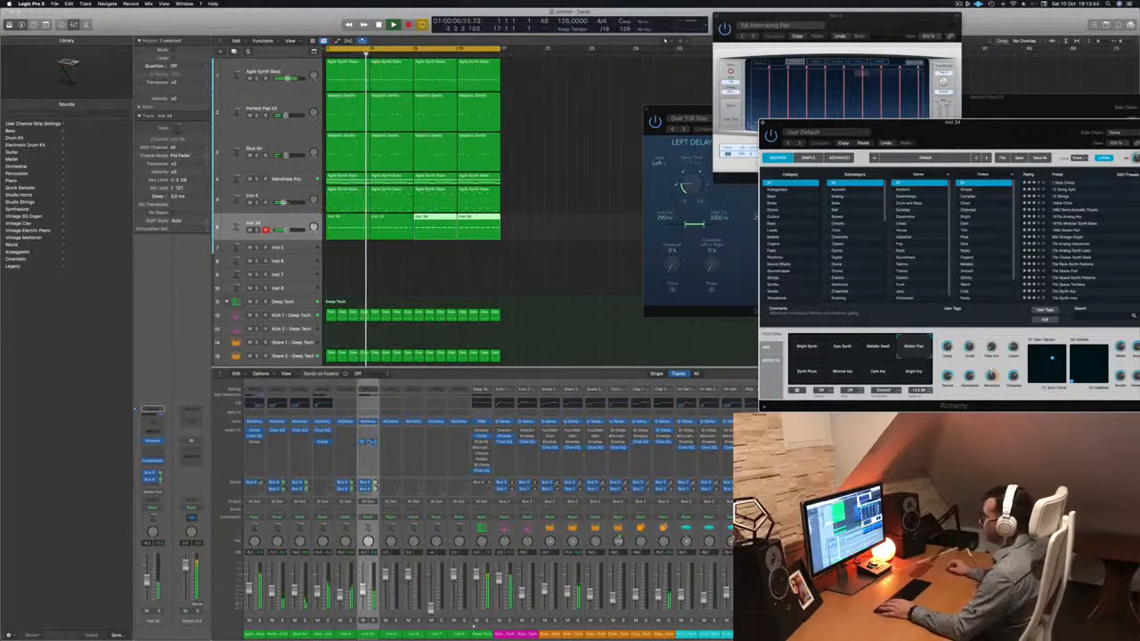
left_click(369, 442)
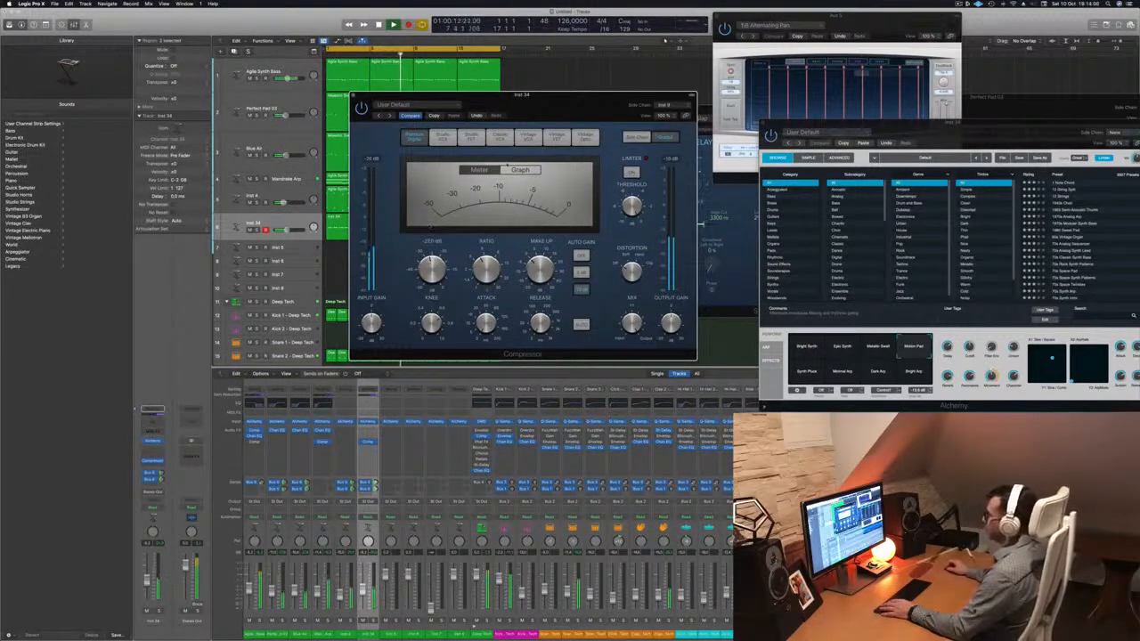
left_click(520, 171)
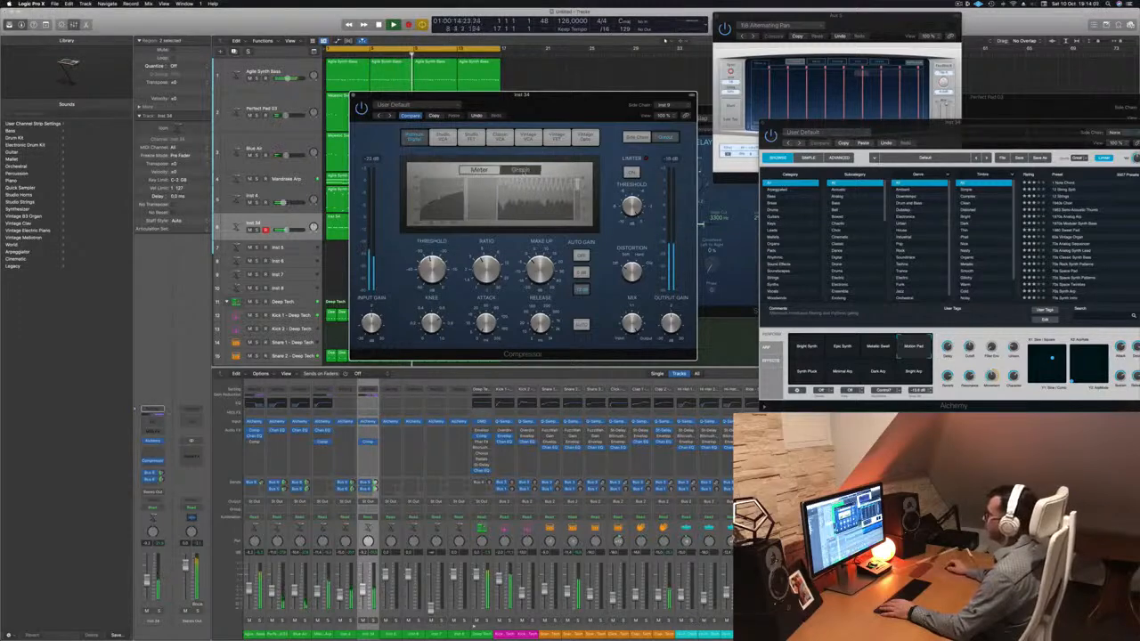
left_click(486, 171)
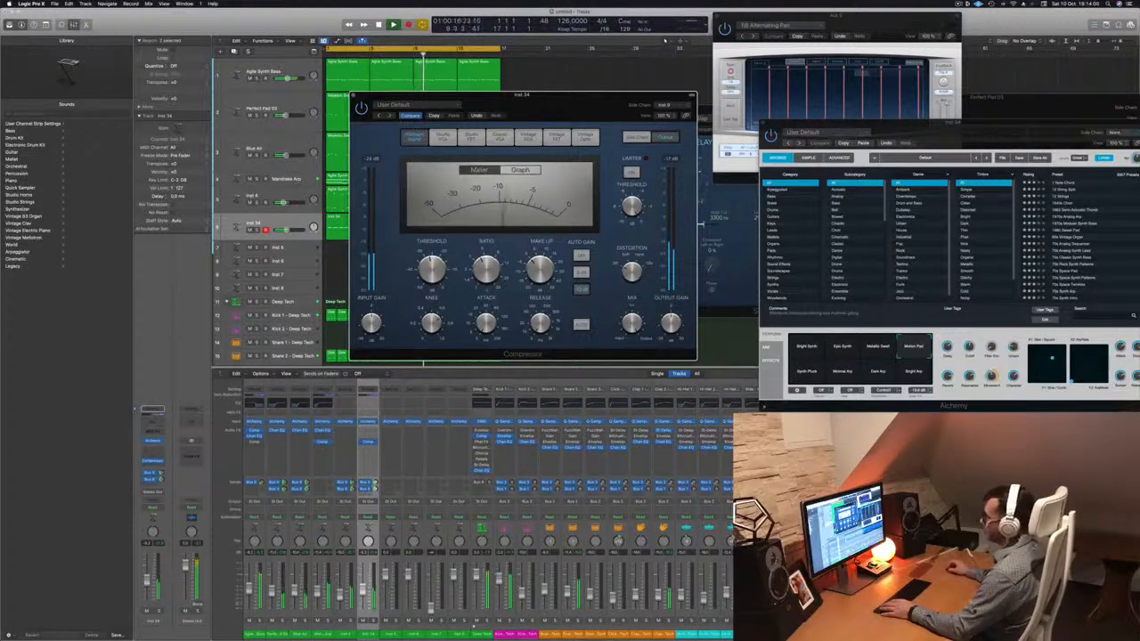
Lower the Inst 34 volume with the Compressor closed, and compare the mix with the track muted and unmuted.
left_click_drag(362, 590, 362, 594)
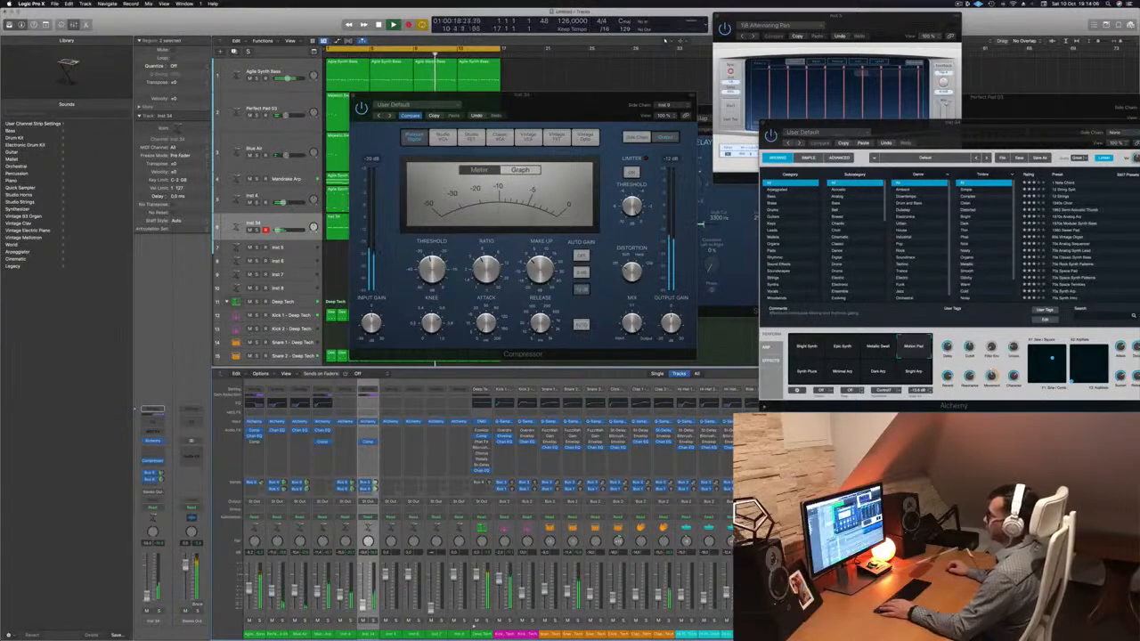
key("super+w")
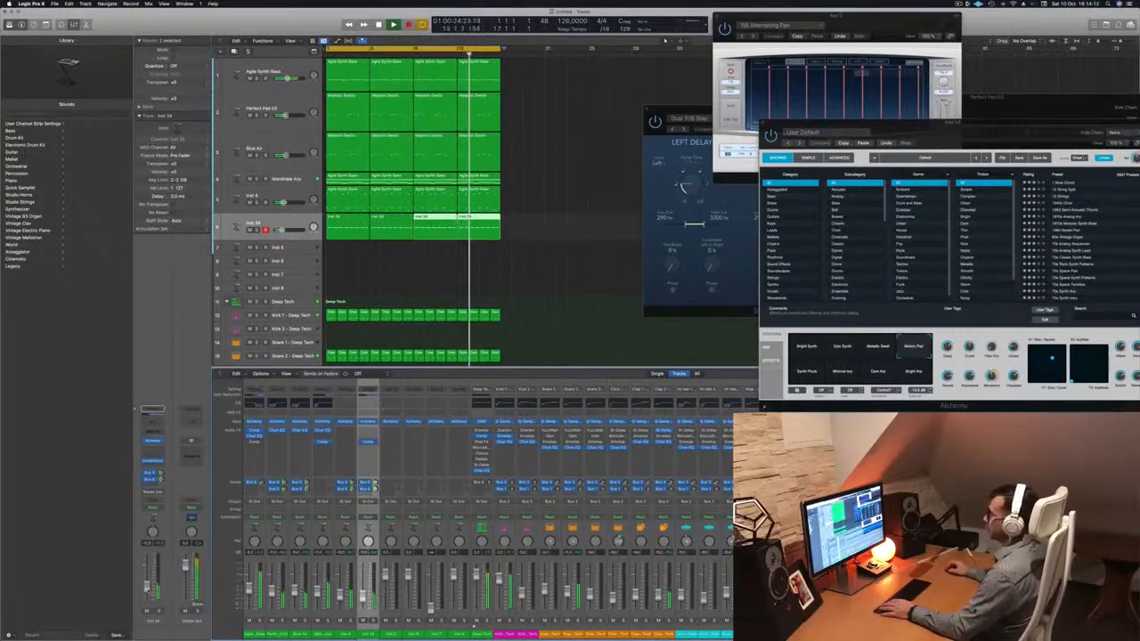
key("ctrl+m")
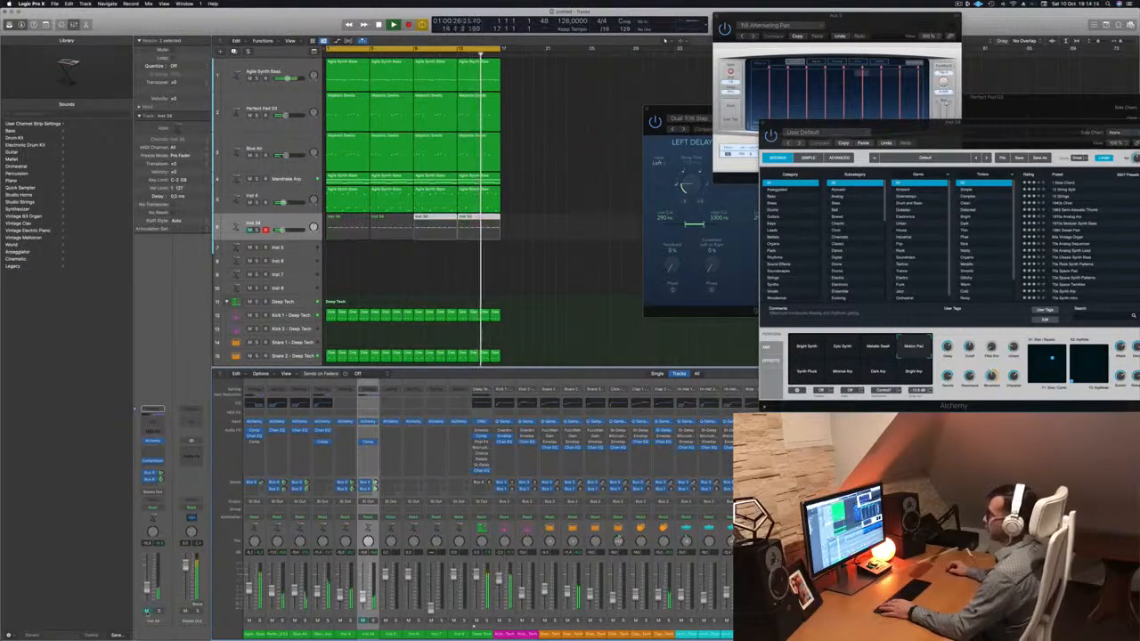
key("ctrl+m")
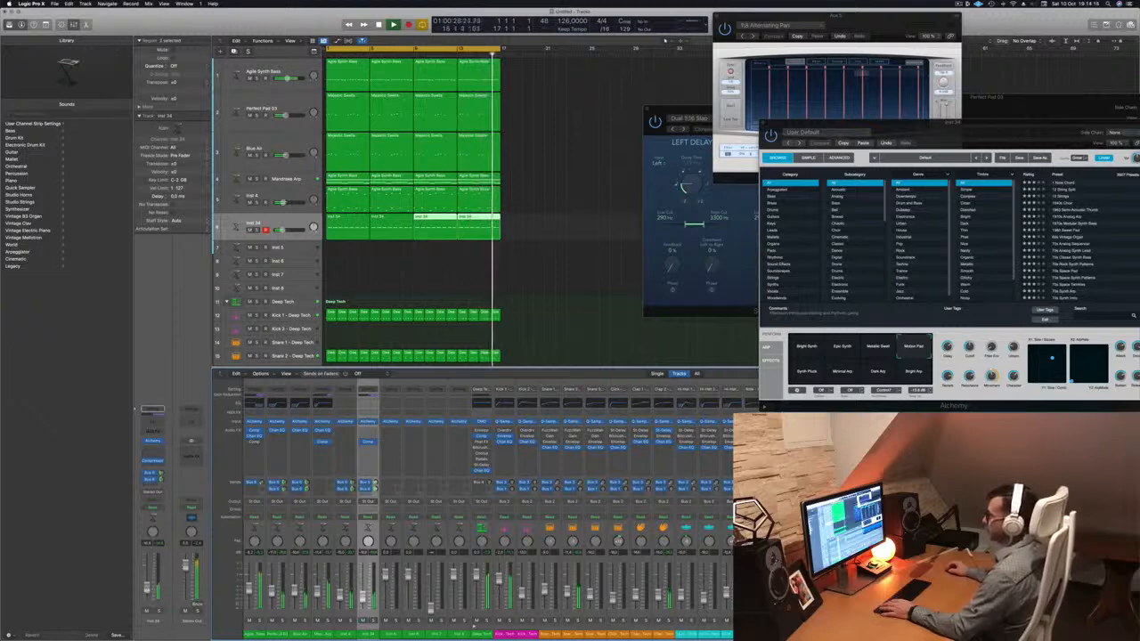
left_click(543, 275)
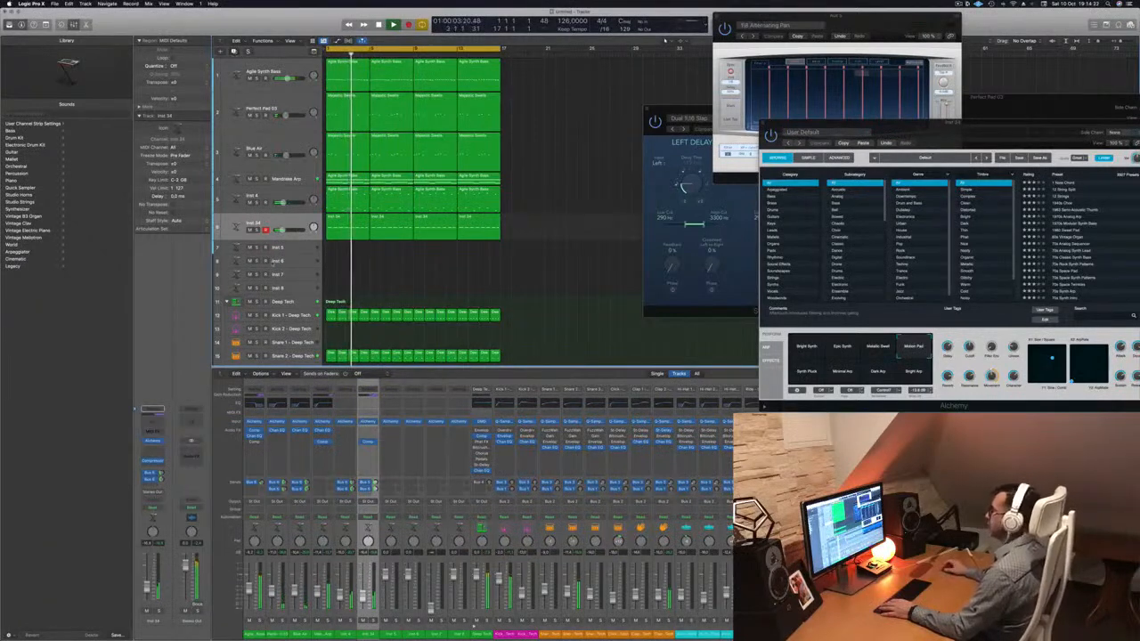
Duplicate the Inst 34 track with its settings and try out notes on the copy with Musical Typing one octave lower.
key("super+d")
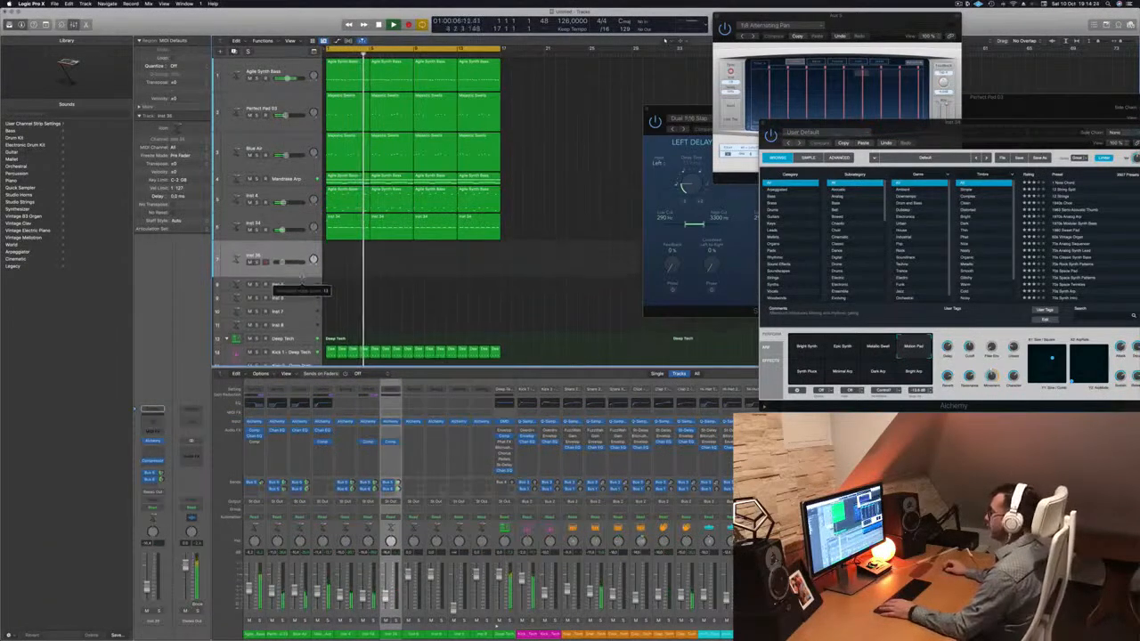
scroll(548, 281, "down", 3)
scroll(548, 281, "up", 3)
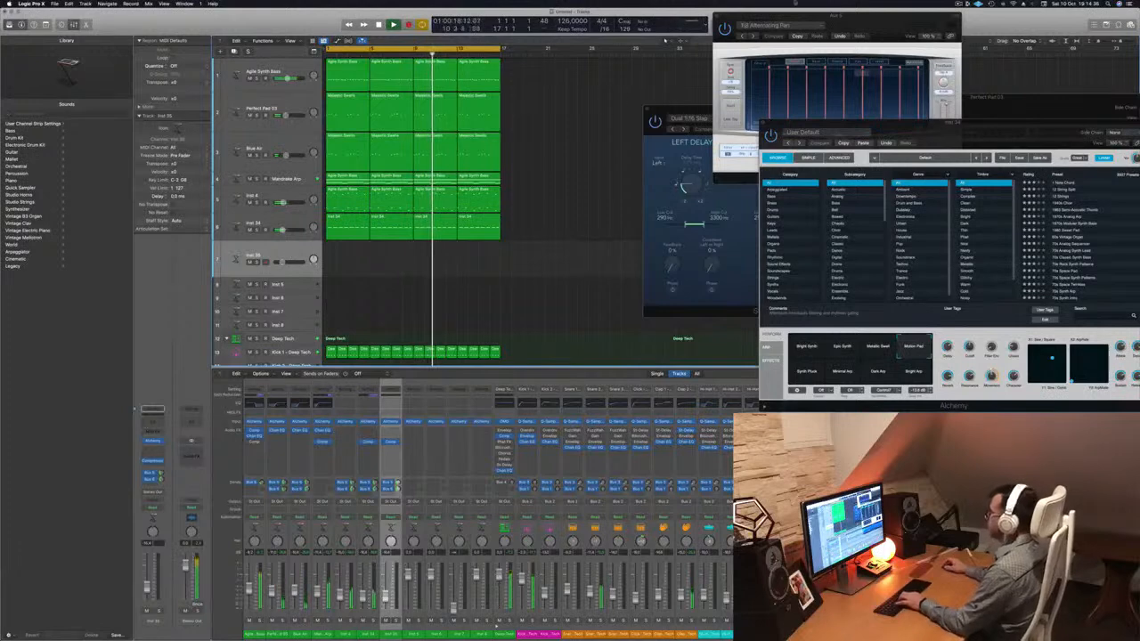
key("super+k")
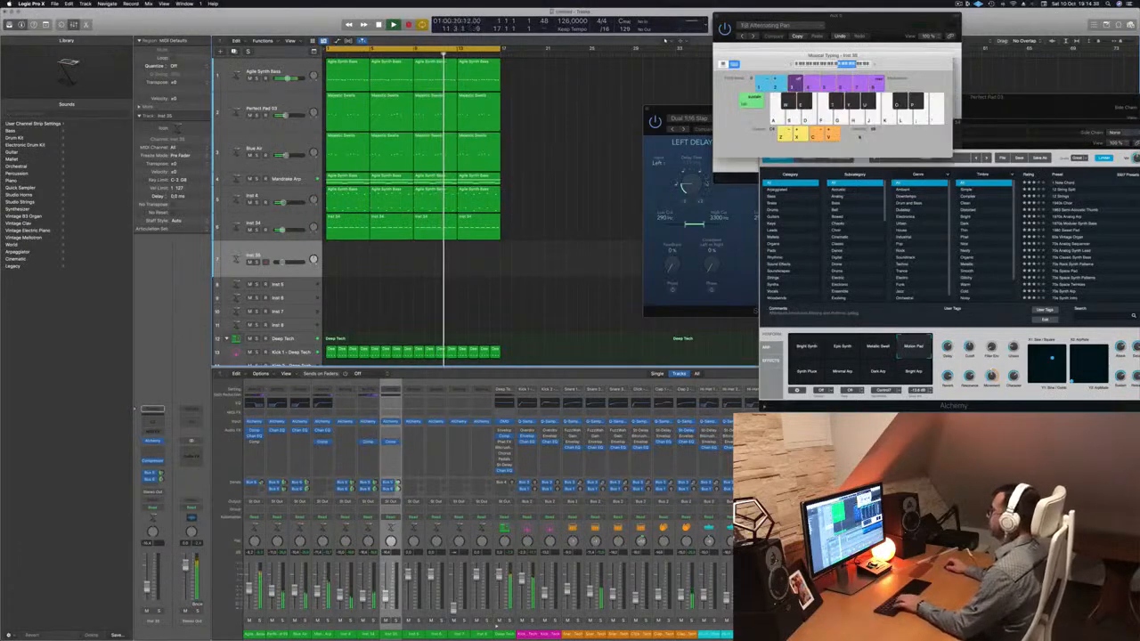
key("z")
key("f")
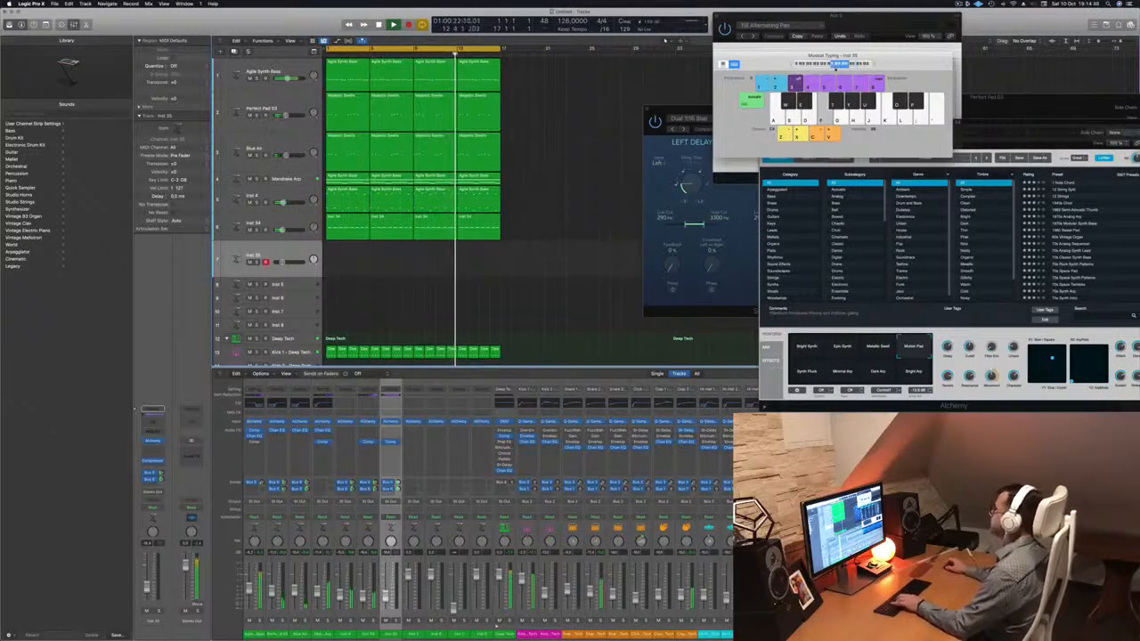
key("g")
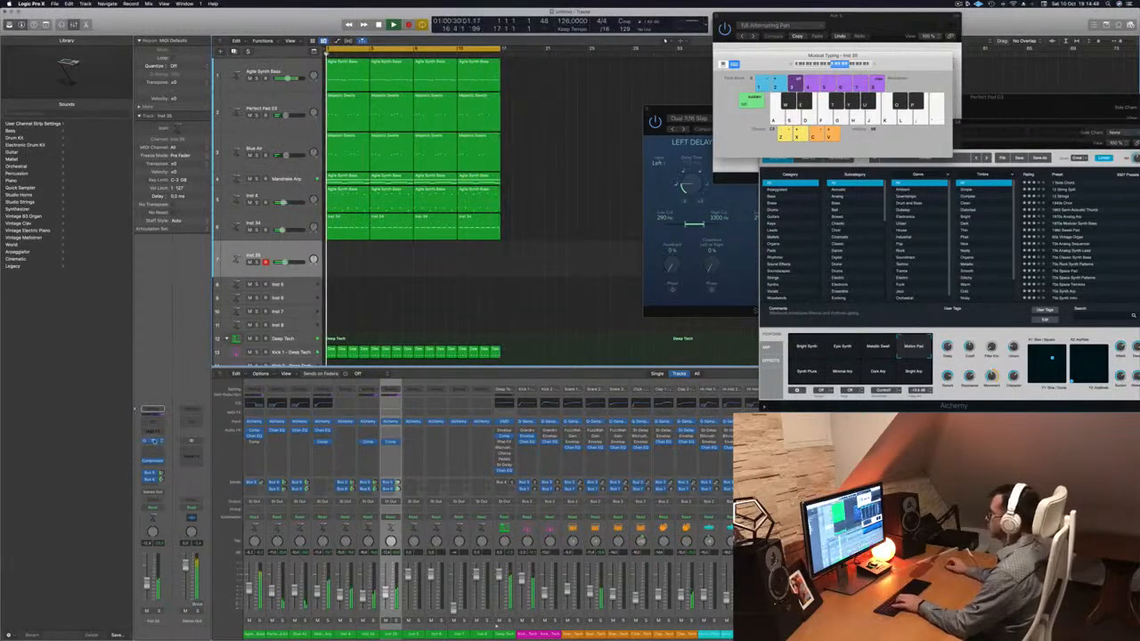
Open Alchemy on the duplicated track, audition Minimal Arp, Synth Pluck and Metallic Swell, and choose the Epic Synth snapshot.
left_click(154, 441)
left_click_drag(590, 110, 668, 187)
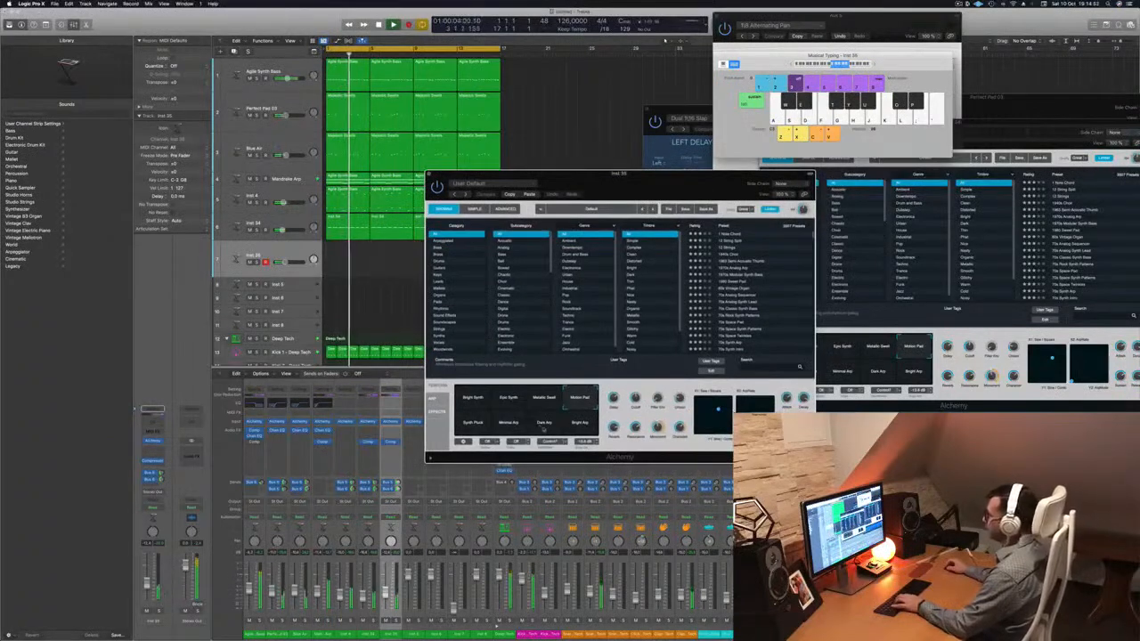
left_click(508, 426)
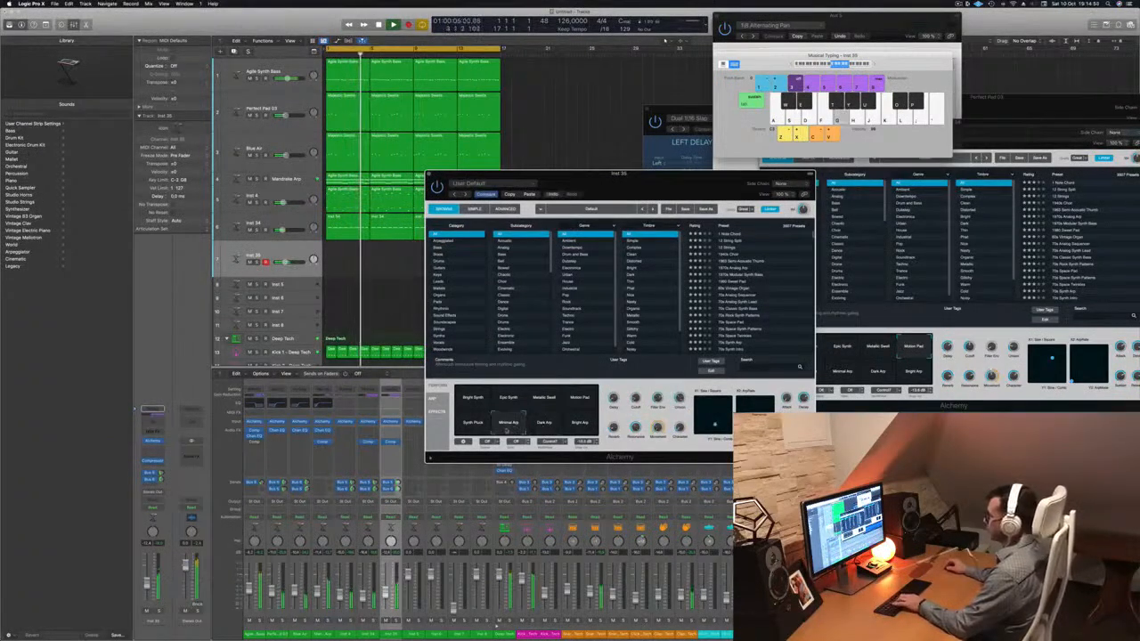
left_click(473, 423)
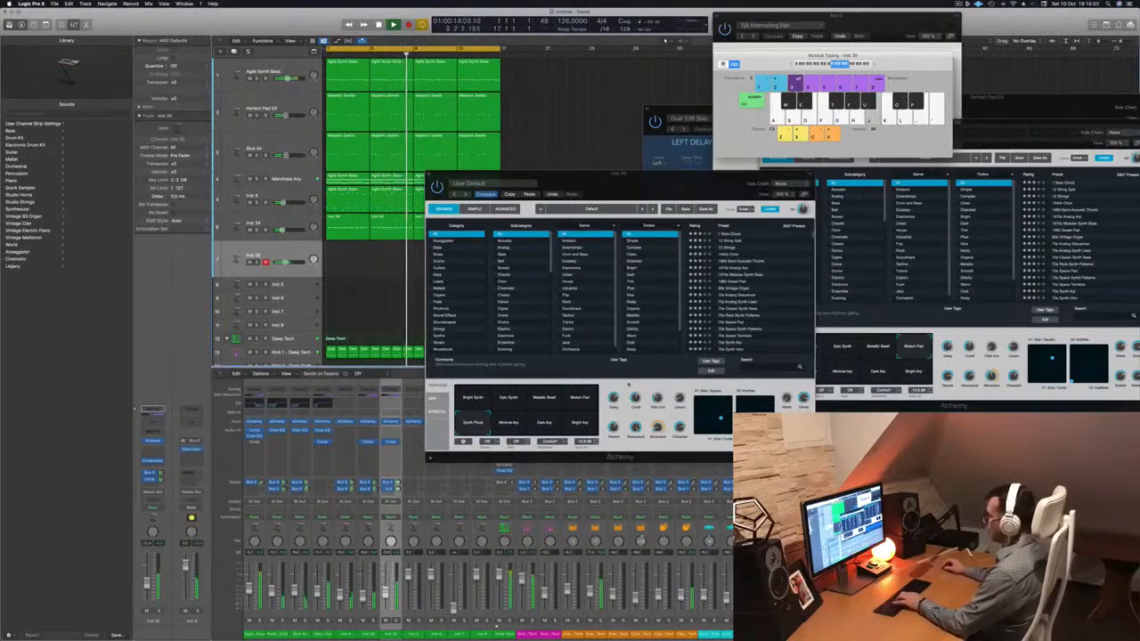
left_click(550, 399)
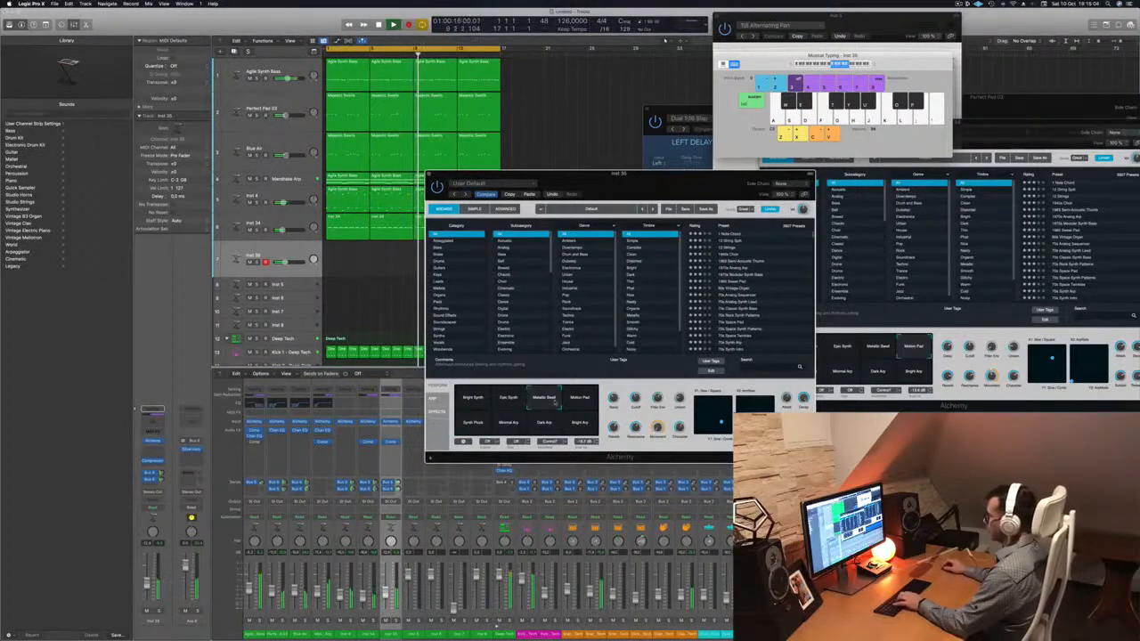
left_click(512, 399)
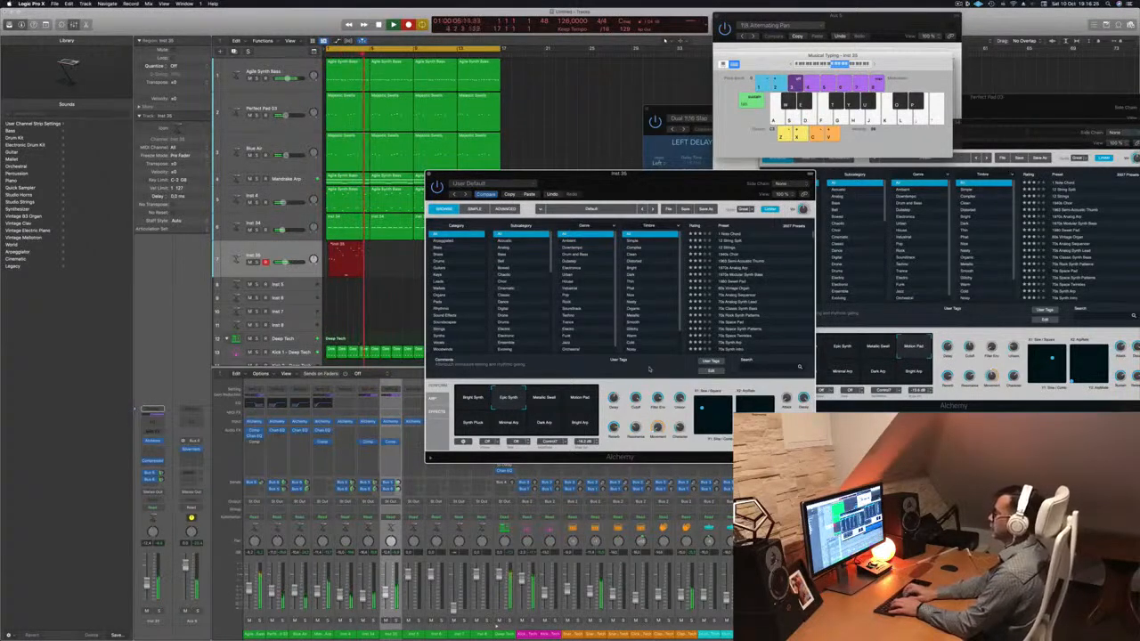
Finish recording a four-bar Epic Synth melody on the duplicated track and open the region in the Piano Roll.
key("space")
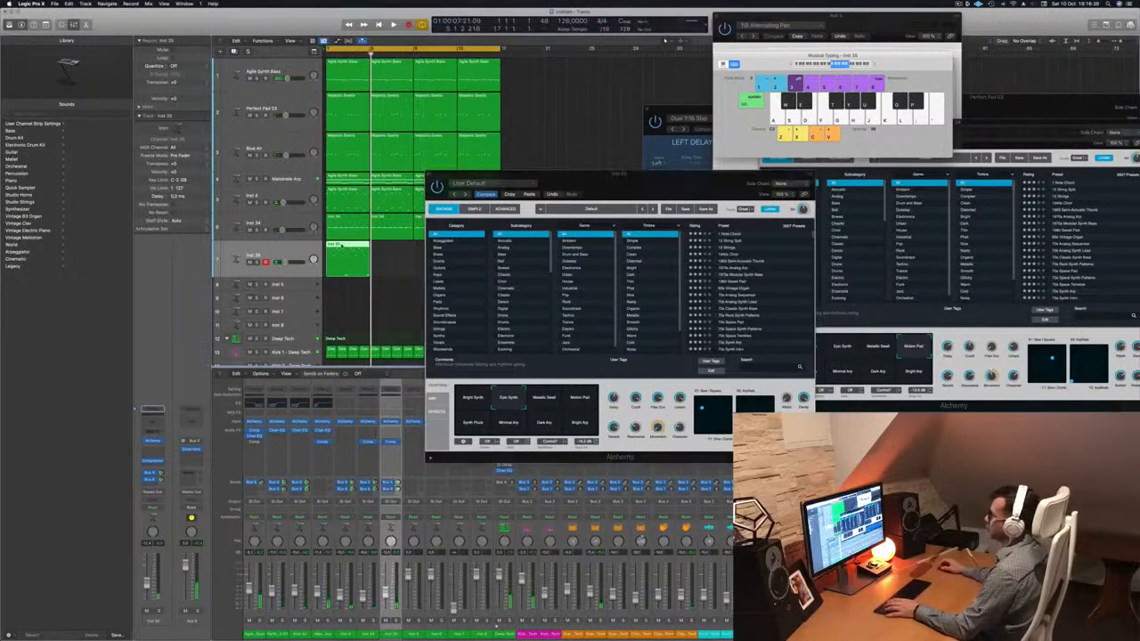
key("p")
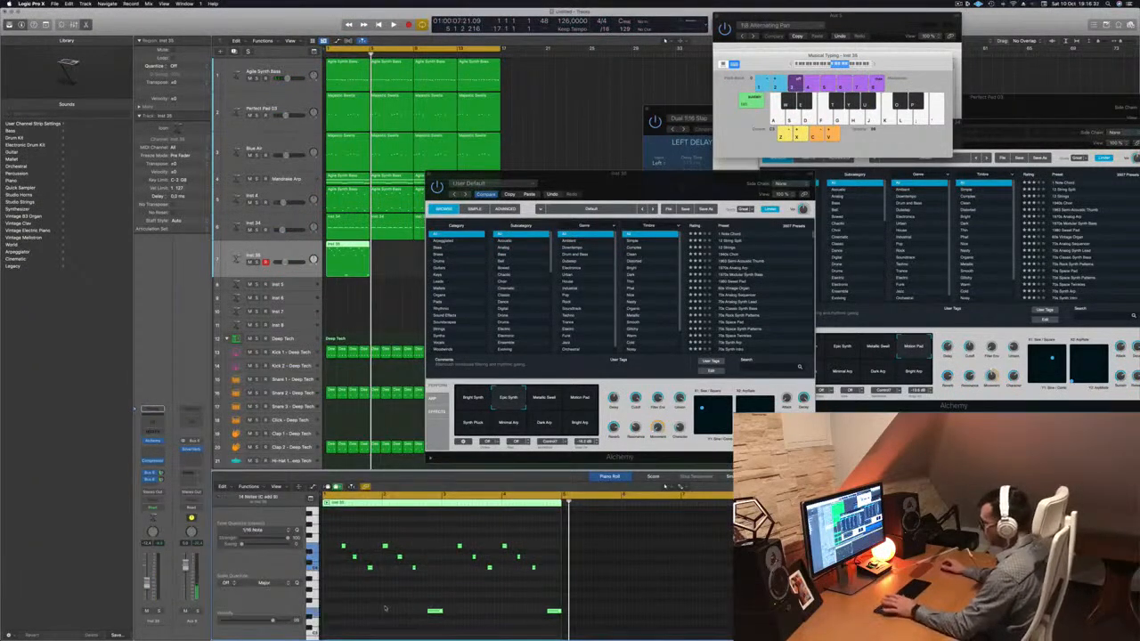
Play back the recorded Epic Synth melody and examine its notes up close in the Piano Roll.
key("space")
key("super+Right")
key("super+Right")
key("super+Right")
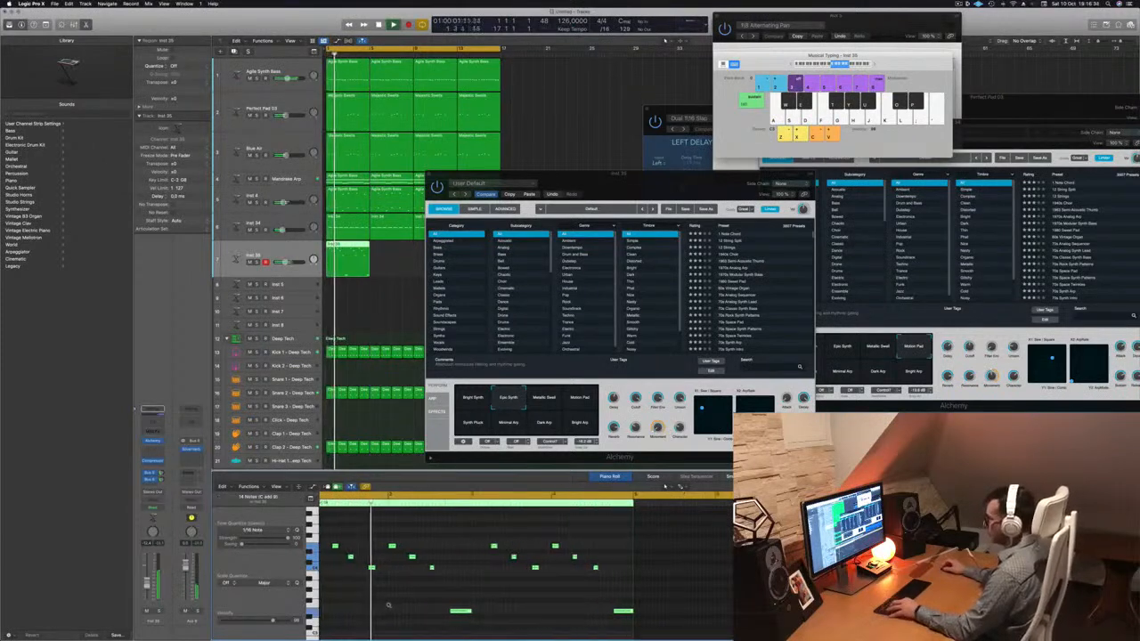
scroll(390, 605, "up", 1)
scroll(390, 606, "left", 2)
key("space")
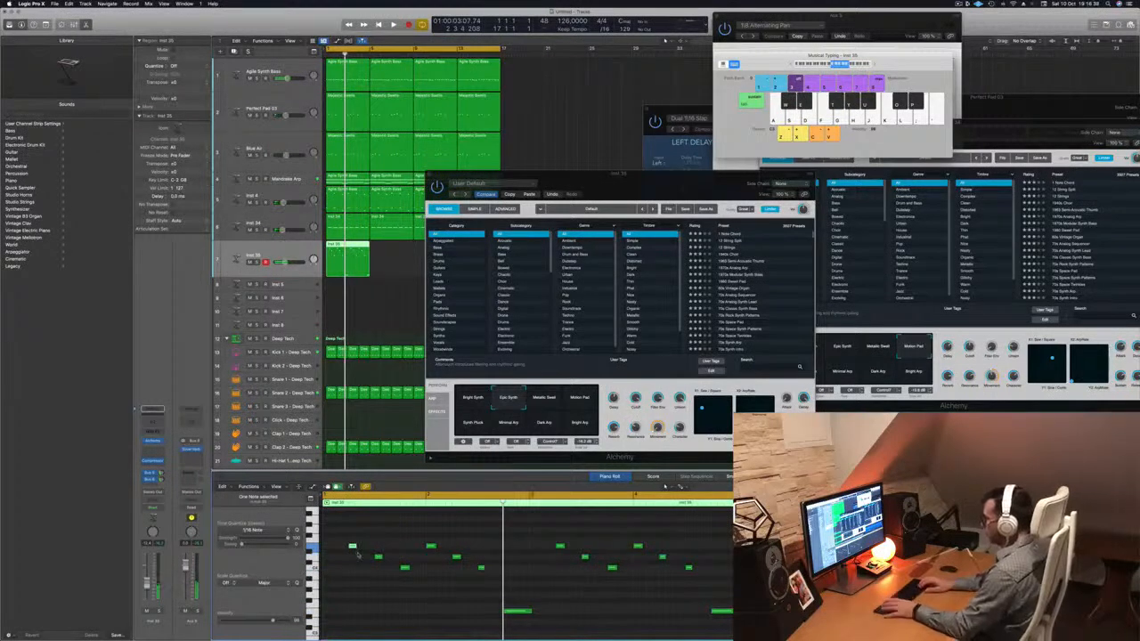
key("space")
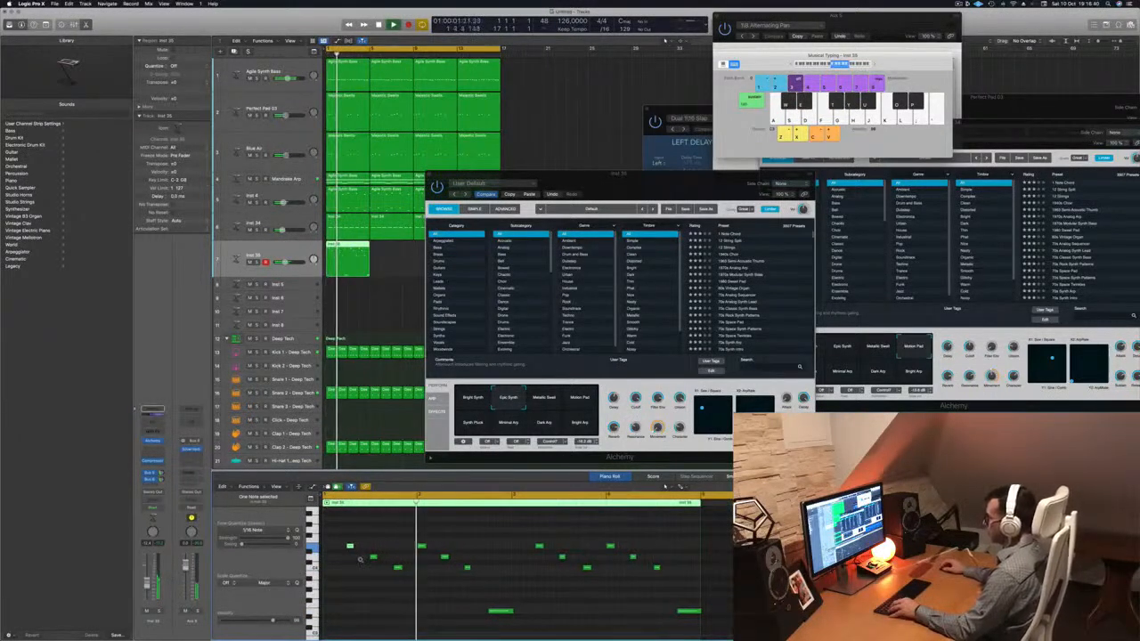
scroll(361, 560, "down", 3)
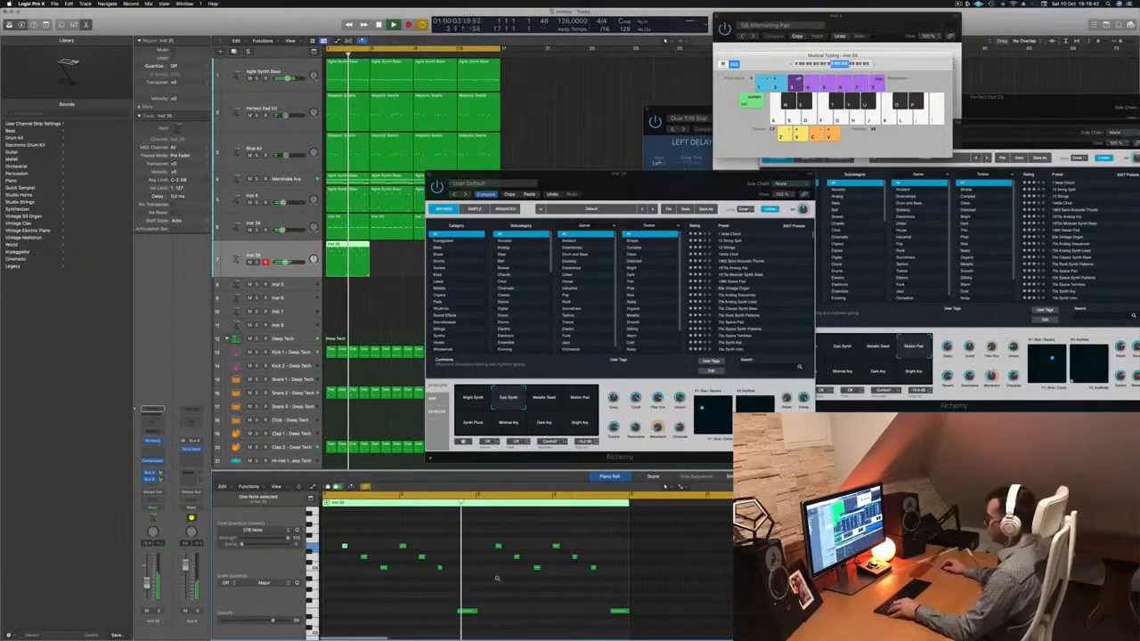
scroll(497, 578, "down", 3)
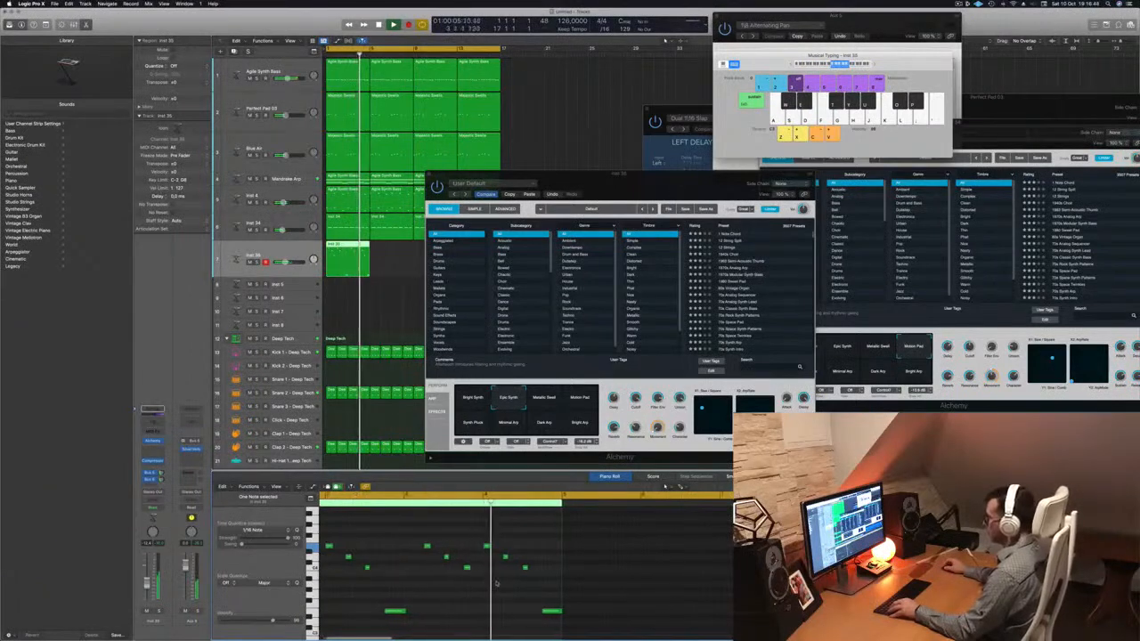
scroll(496, 583, "down", 2)
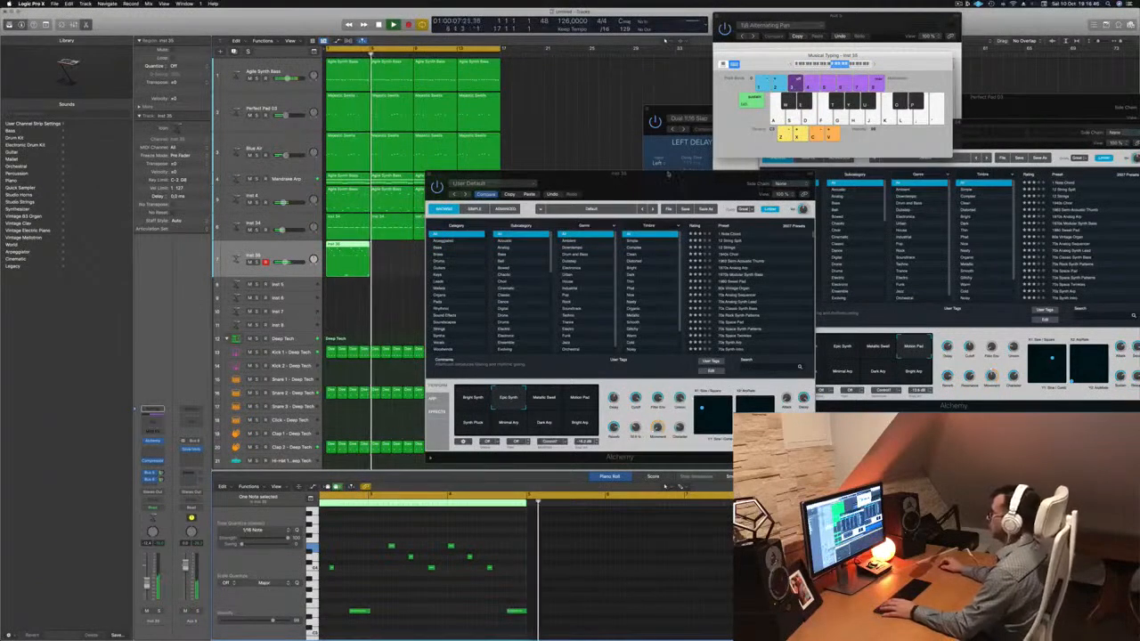
key("space")
Delete the stray region at the end of the Inst 35 track and repeat the first melody region up to bar 17.
left_click_drag(668, 173, 854, 178)
left_click(486, 265)
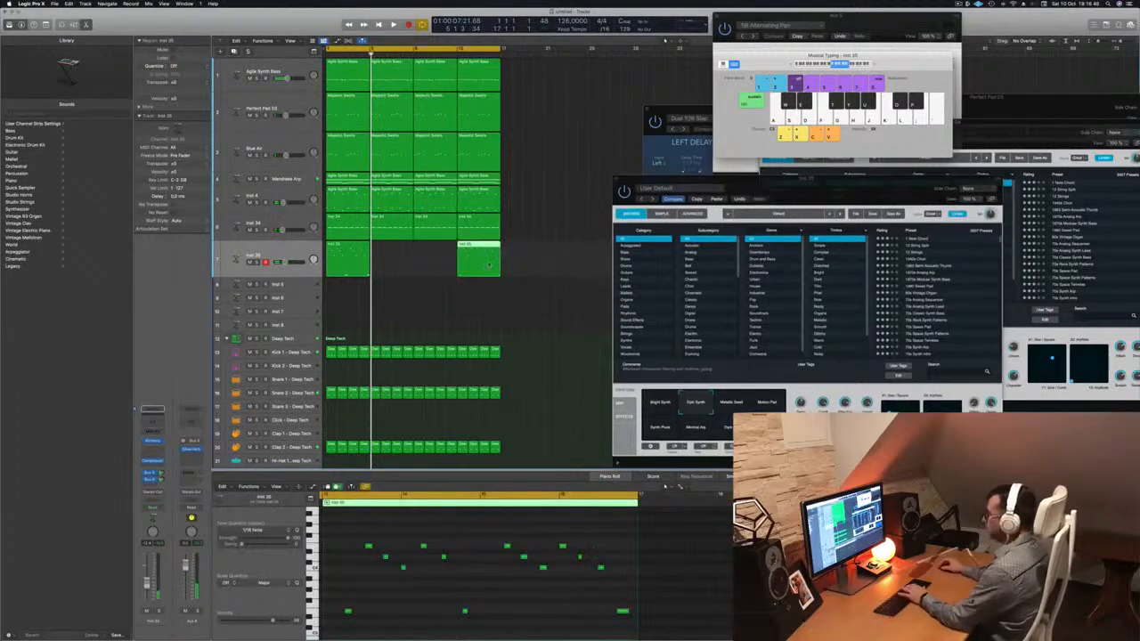
key("BackSpace")
left_click(345, 257)
left_click_drag(346, 258, 435, 255)
Reopen Alchemy on the Inst 35 track during playback and lower the Epic Synth's Cutoff.
key("space")
left_click(276, 255)
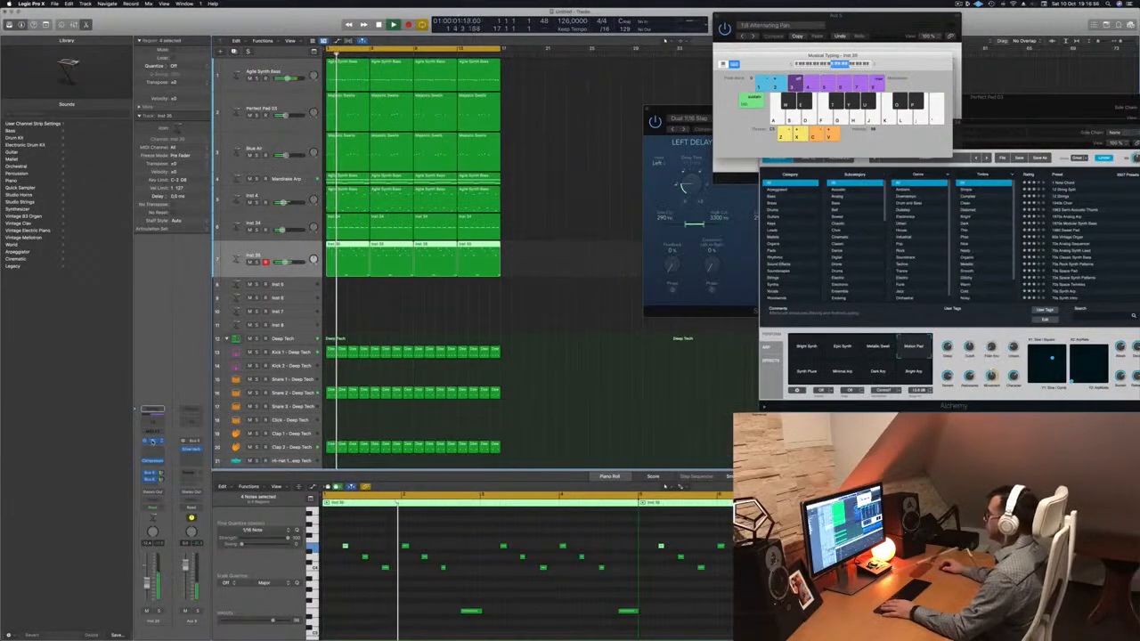
left_click(959, 5)
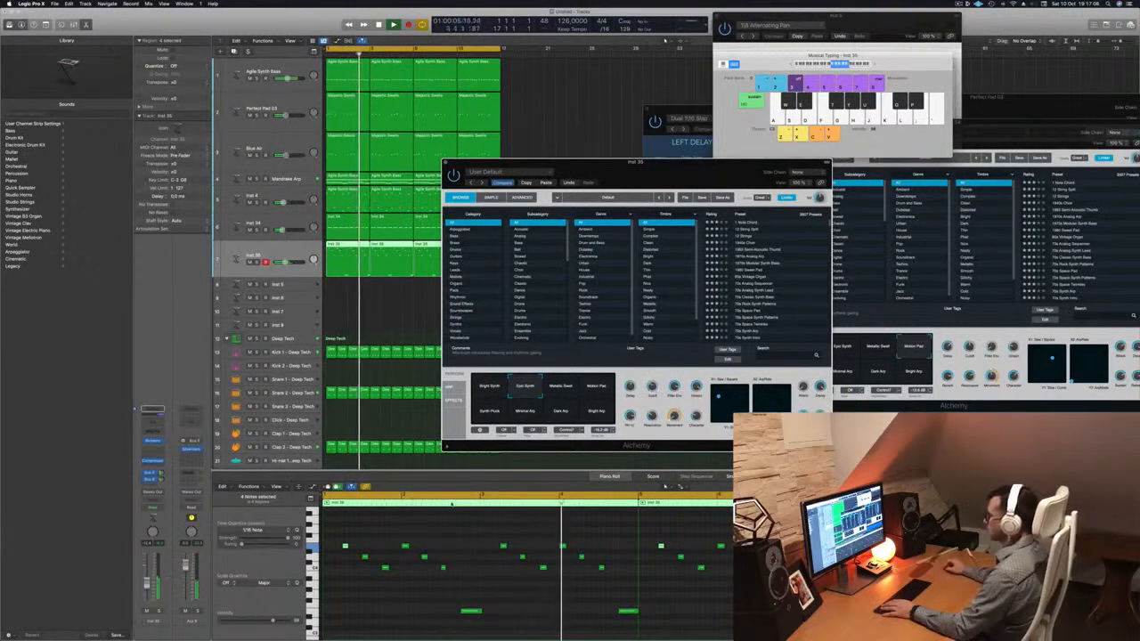
left_click(652, 388)
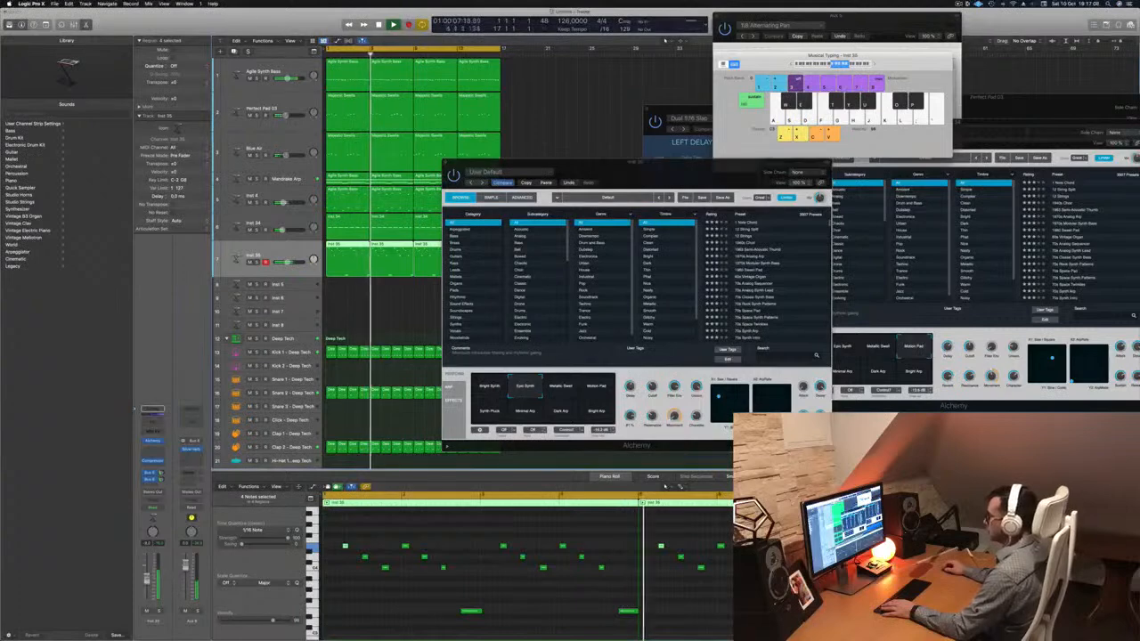
left_click_drag(652, 388, 653, 405)
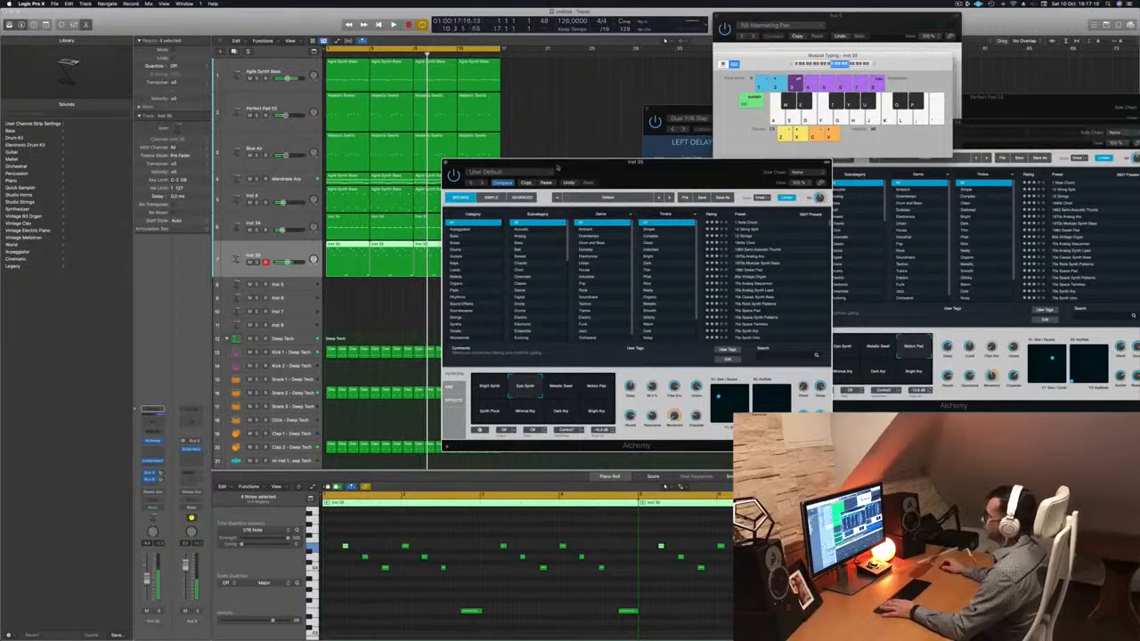
Filter the Alchemy presets to Leads and audition 80s Synth Pop Lead, Analog Glide Lead, Analog Sync Decay Lead and Anthemic Lead.
left_click(463, 268)
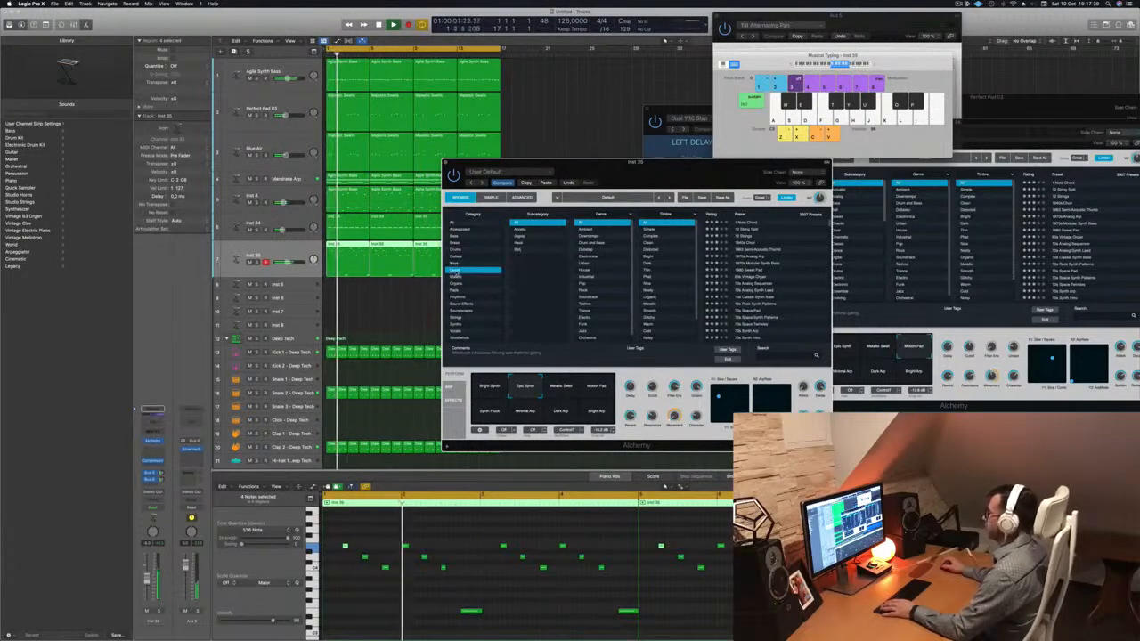
left_click(789, 257)
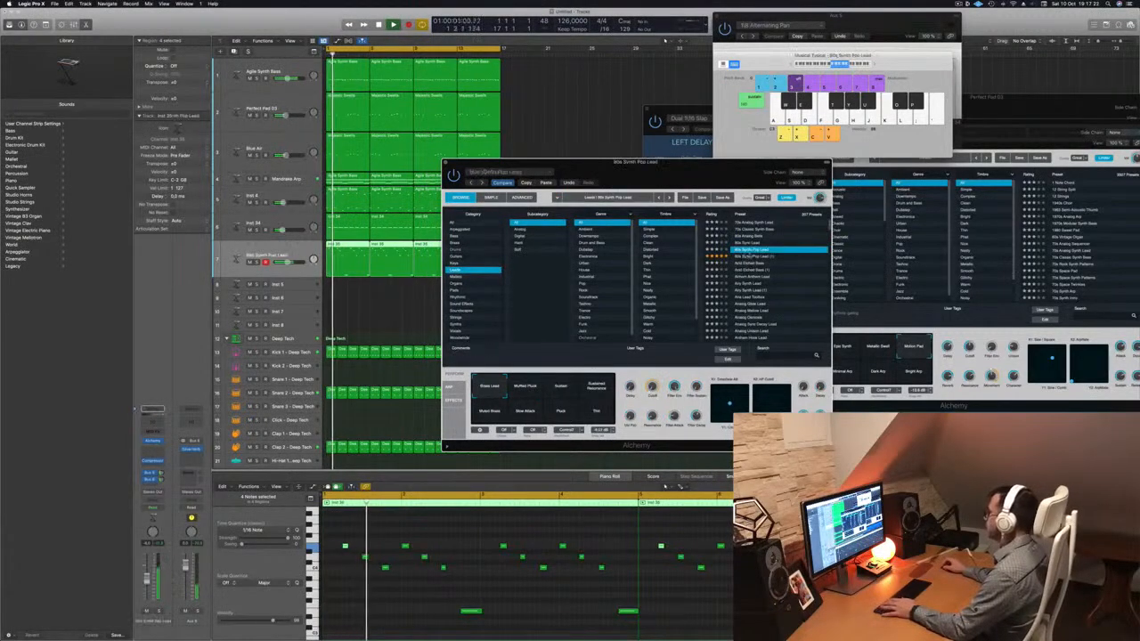
left_click_drag(684, 174, 754, 142)
left_click(745, 282)
left_click(734, 283)
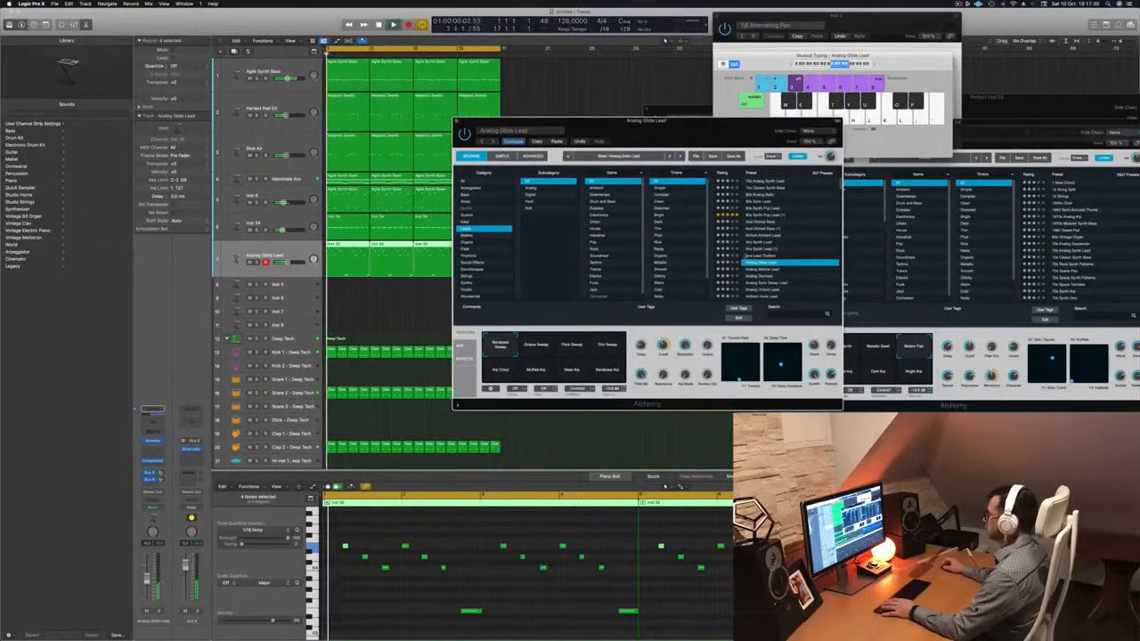
scroll(754, 256, "down", 3)
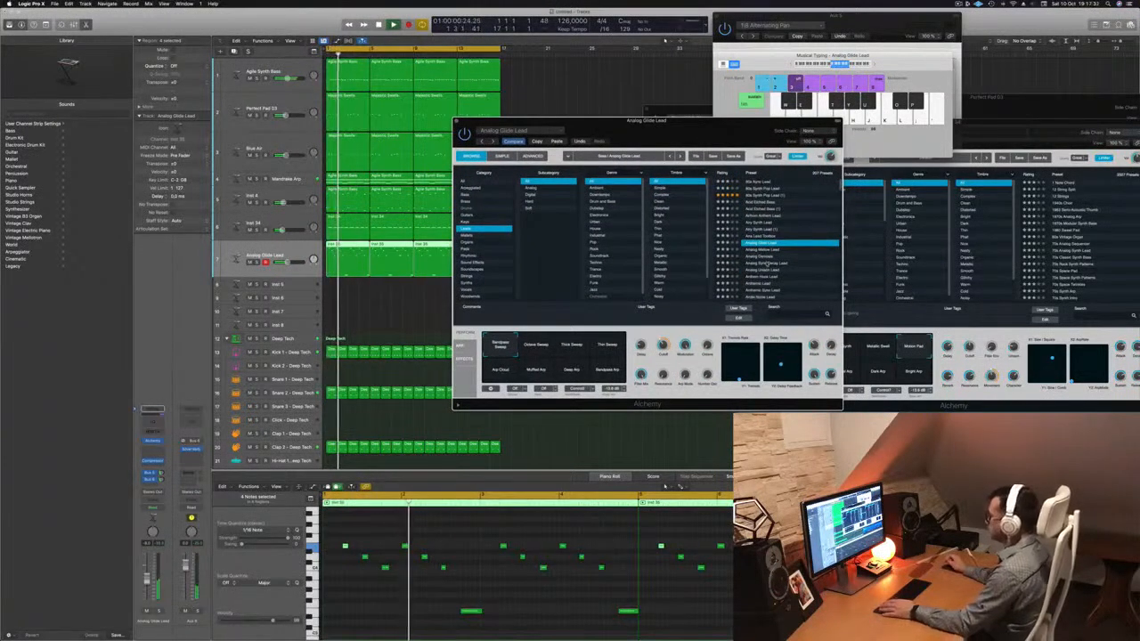
left_click(768, 263)
scroll(767, 259, "down", 4)
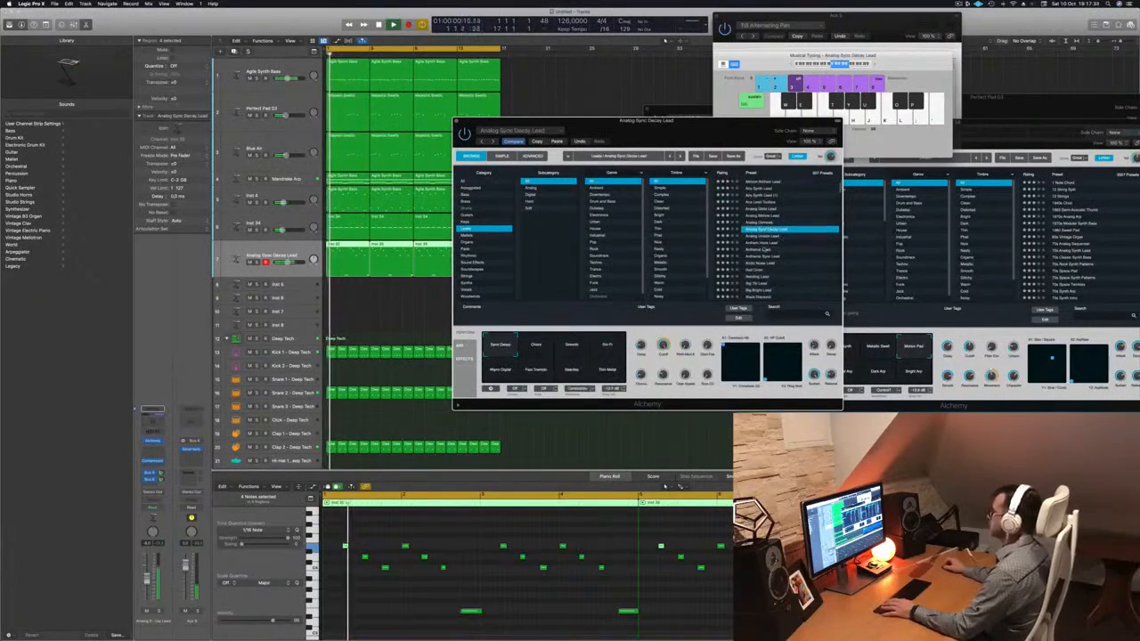
left_click(765, 251)
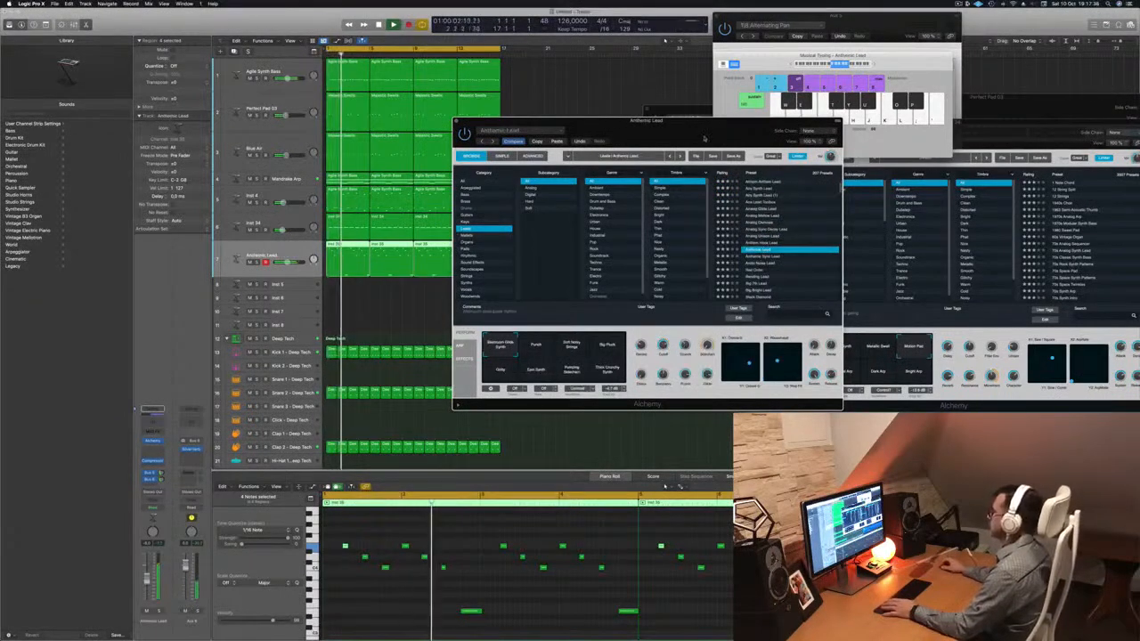
left_click_drag(704, 138, 710, 134)
Audition the lead presets from Audio Noise Lead through to Blue Laser Lead against the track.
scroll(805, 249, "down", 2)
left_click(768, 243)
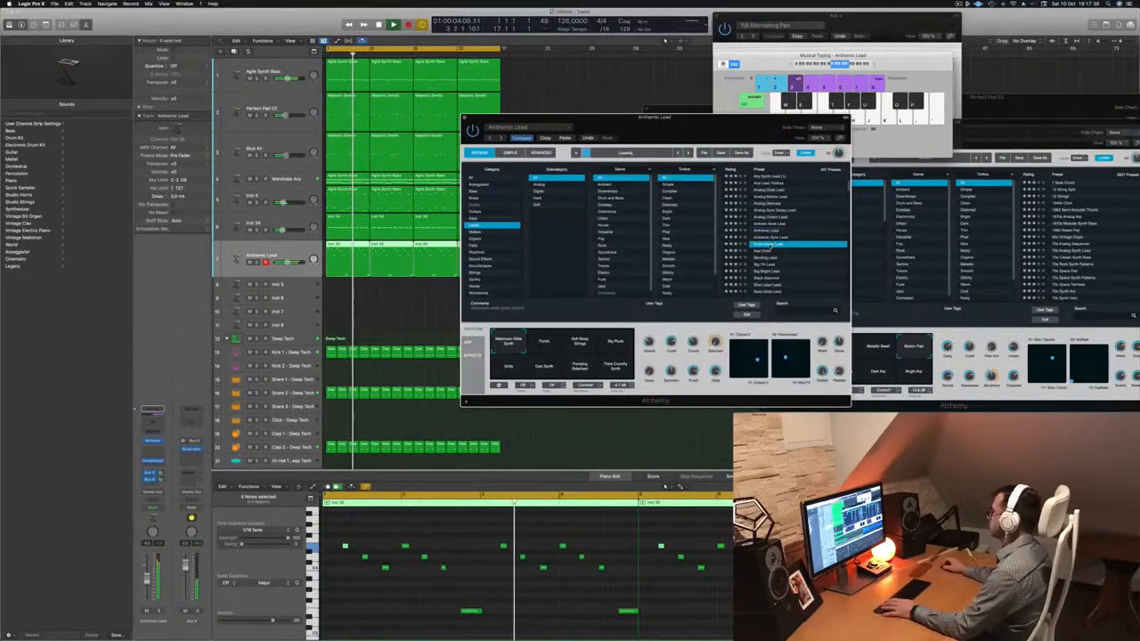
scroll(787, 252, "down", 3)
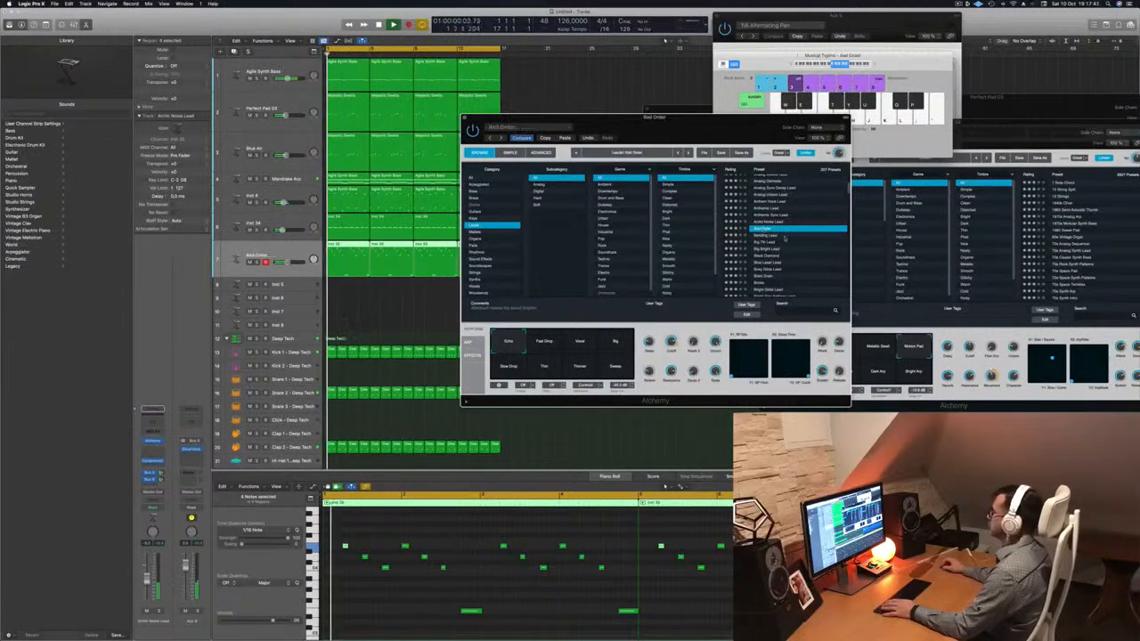
key("Down")
key("Down")
key("Down")
key("Down")
key("Down")
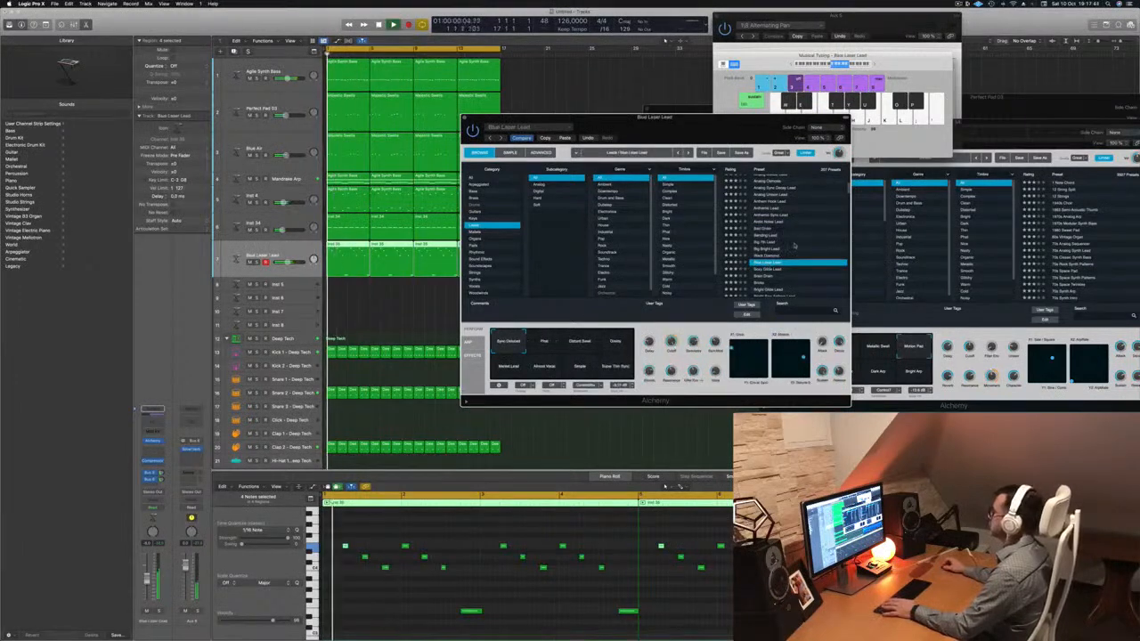
scroll(794, 246, "down", 2)
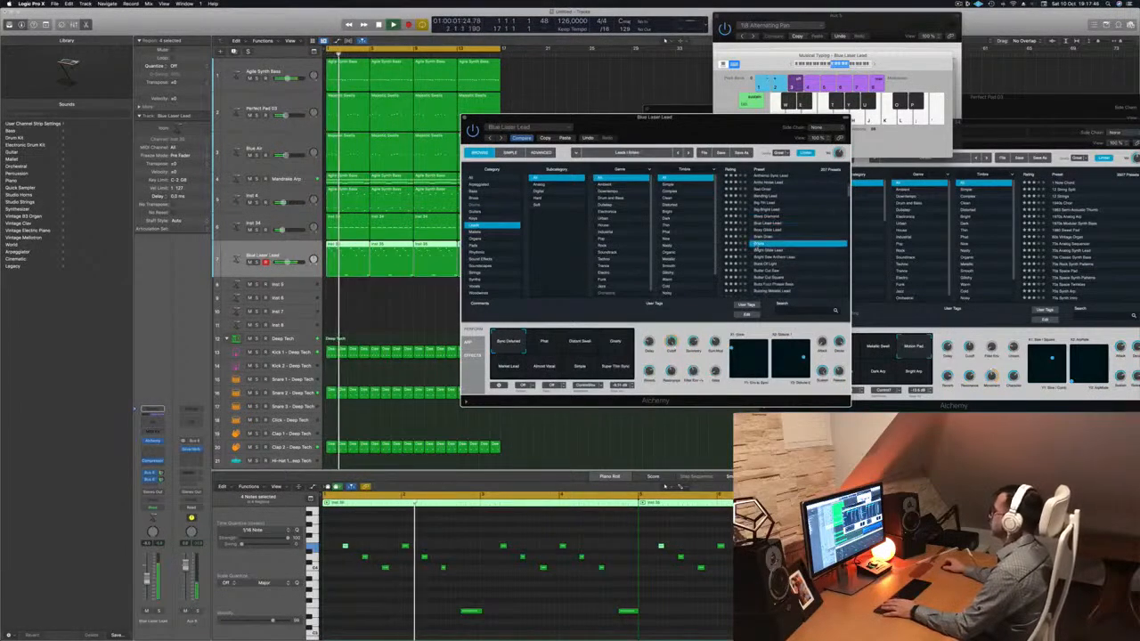
Audition the Bricks, Burst Of Light, Buzz Fuzz Phaser Bass and Classic 70s Funk Lead presets on the melody.
left_click(753, 238)
scroll(750, 237, "down", 2)
left_click(771, 233)
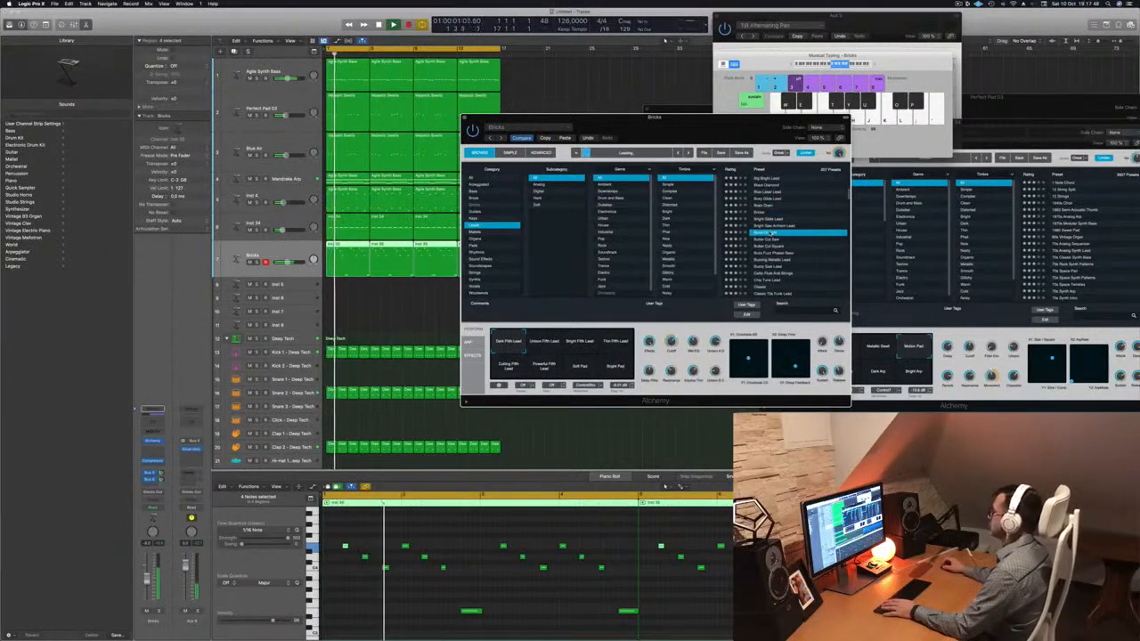
scroll(798, 240, "down", 1)
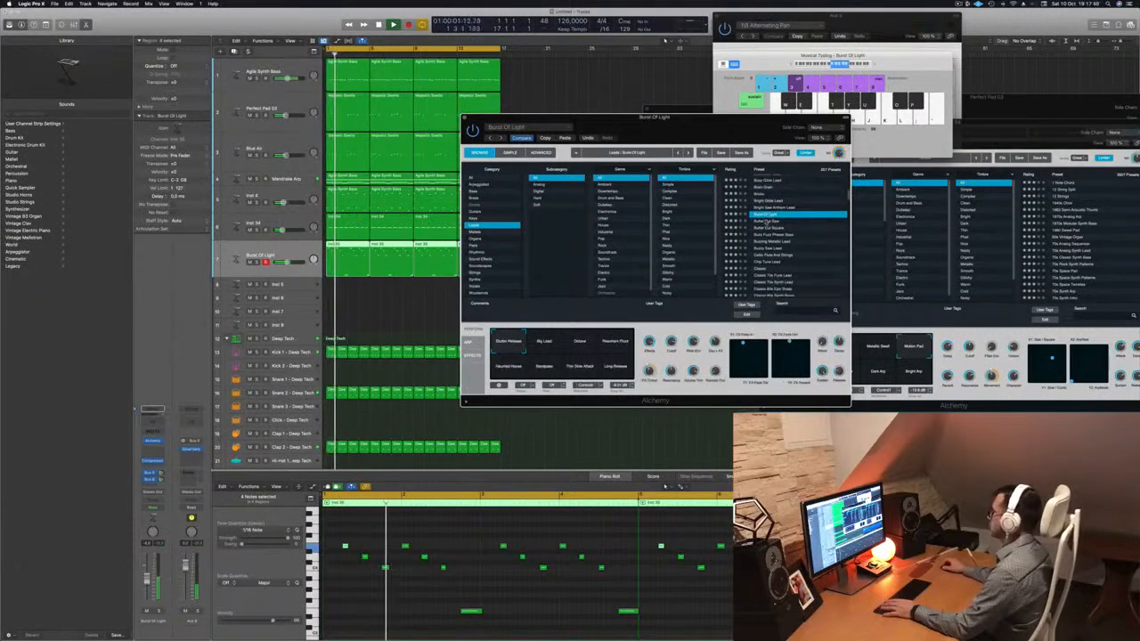
left_click(771, 234)
scroll(820, 233, "down", 1)
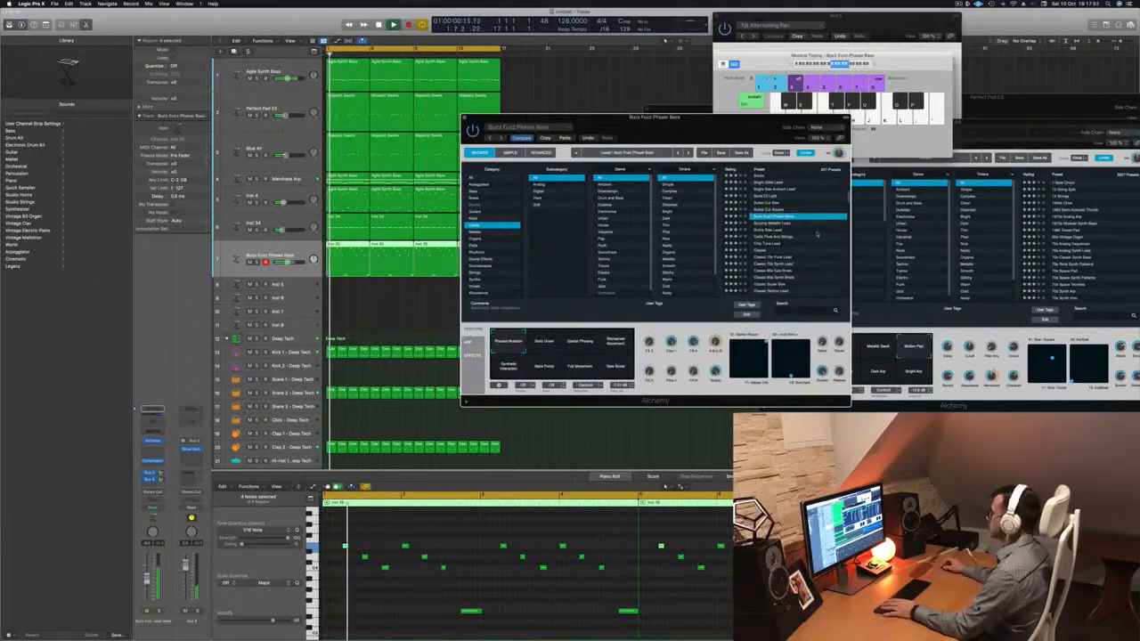
left_click(797, 254)
Try Classic 80s Synth Brass on the melody, and load the Classic Super Saw preset instead.
scroll(798, 249, "down", 2)
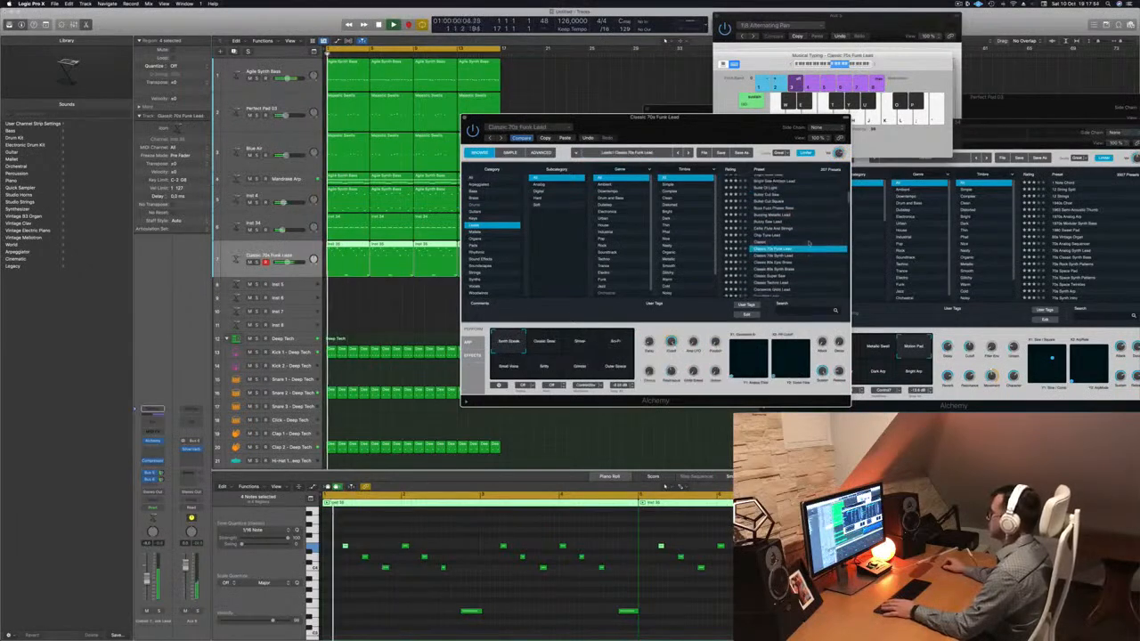
left_click(777, 240)
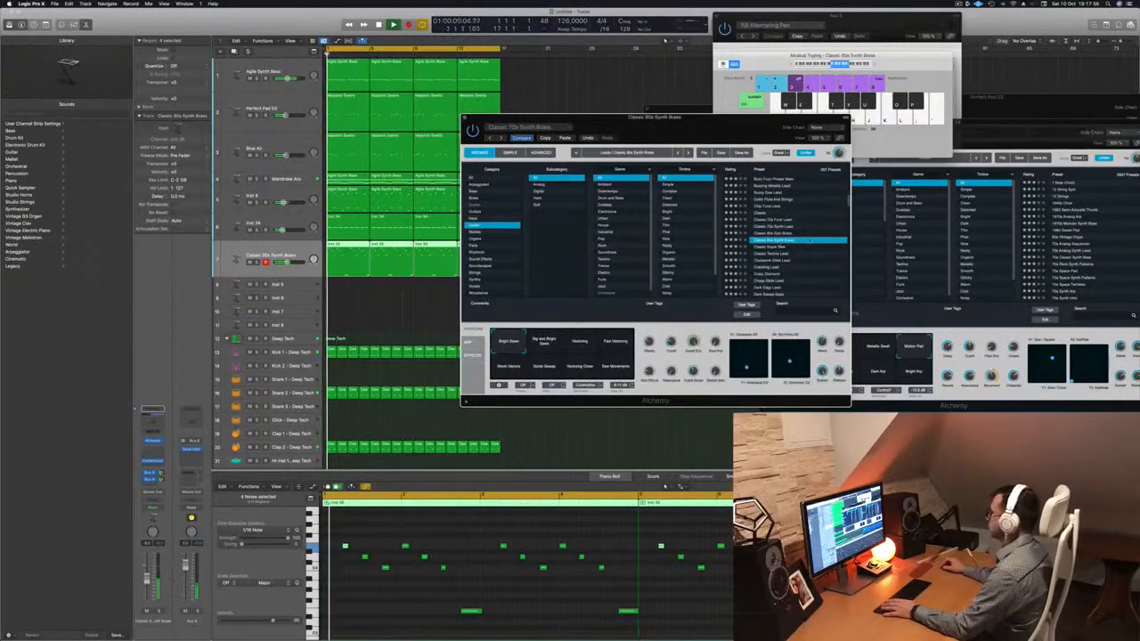
scroll(809, 240, "down", 2)
left_click(771, 216)
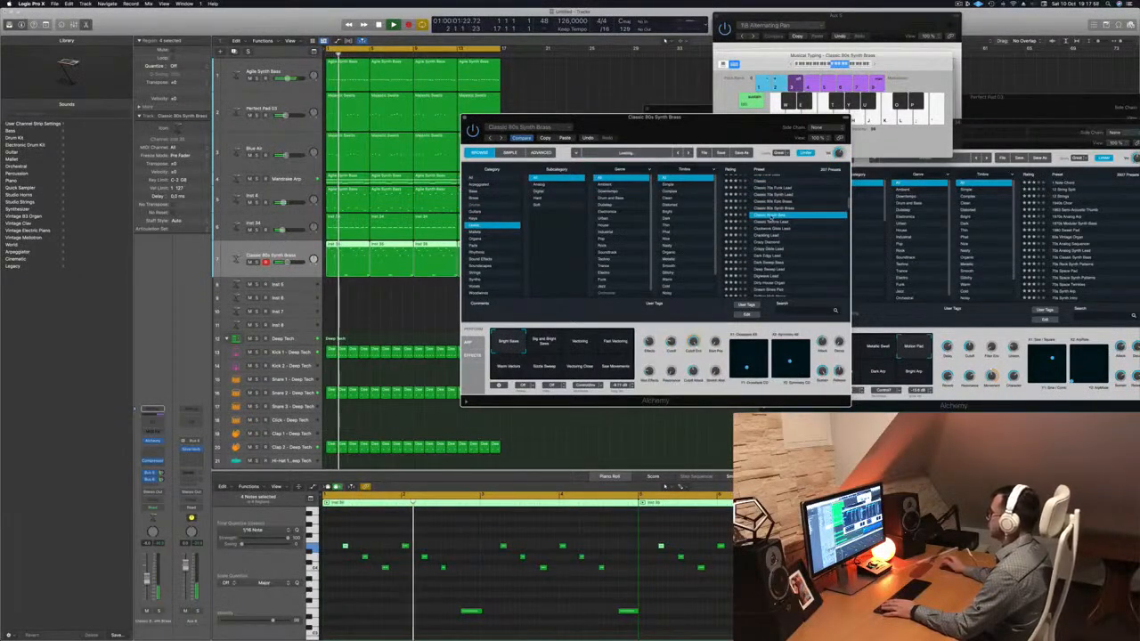
scroll(800, 228, "down", 1)
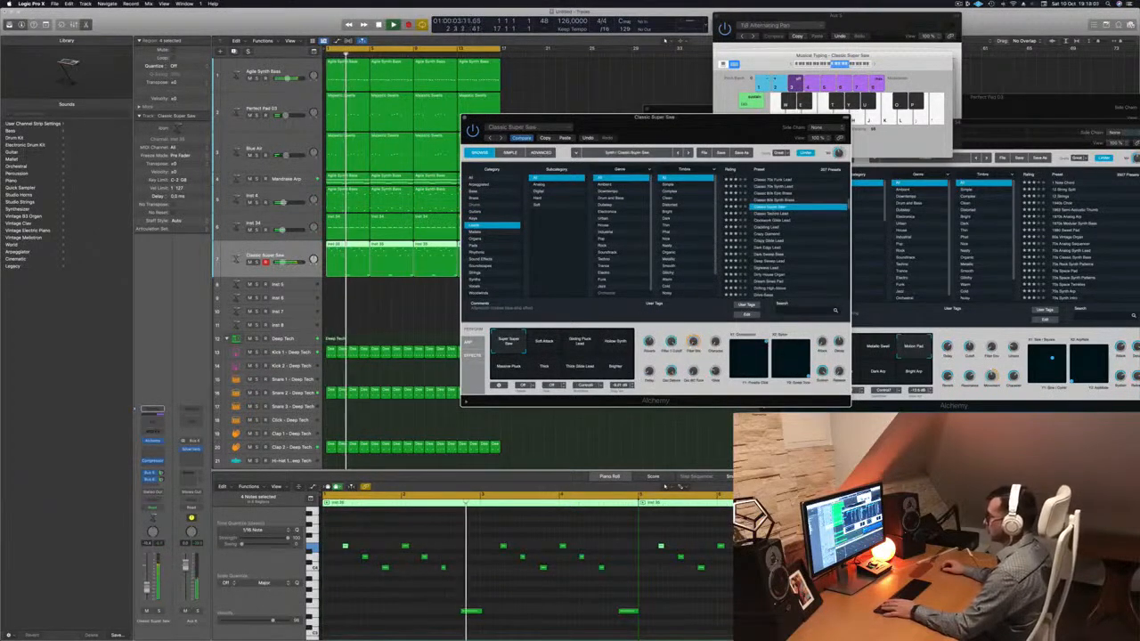
left_click(552, 588)
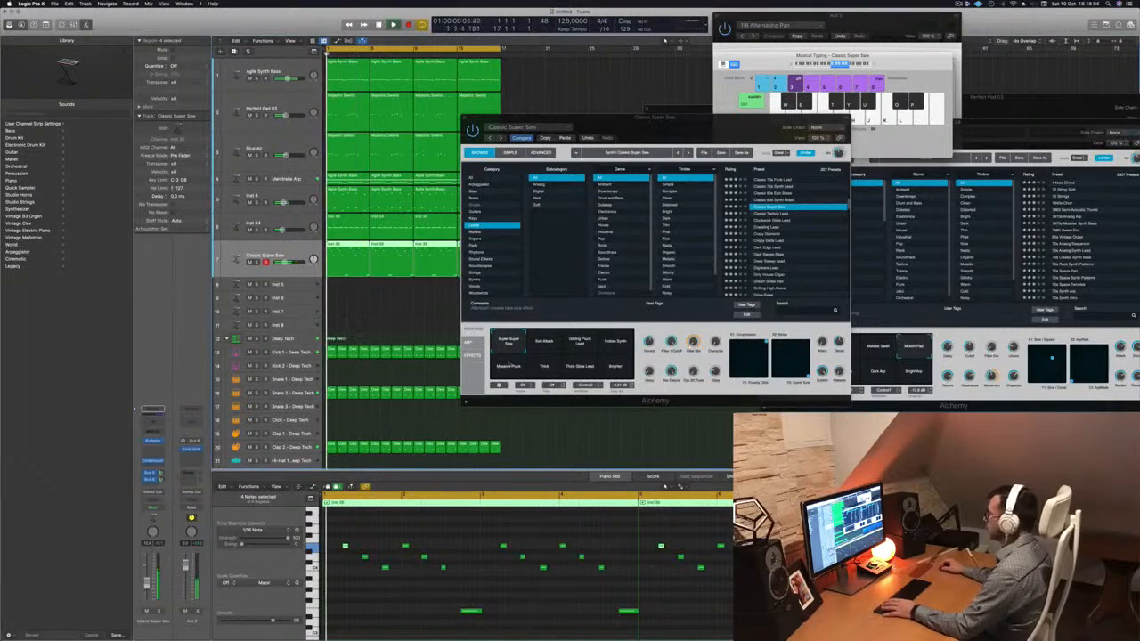
Audition the Soft Attack, Gliding Pluck Lead, Hollow Synth, Thick Glide Lead, Thick and Massive Pluck snapshots of Classic Super Saw.
left_click(549, 340)
left_click(581, 343)
left_click(613, 353)
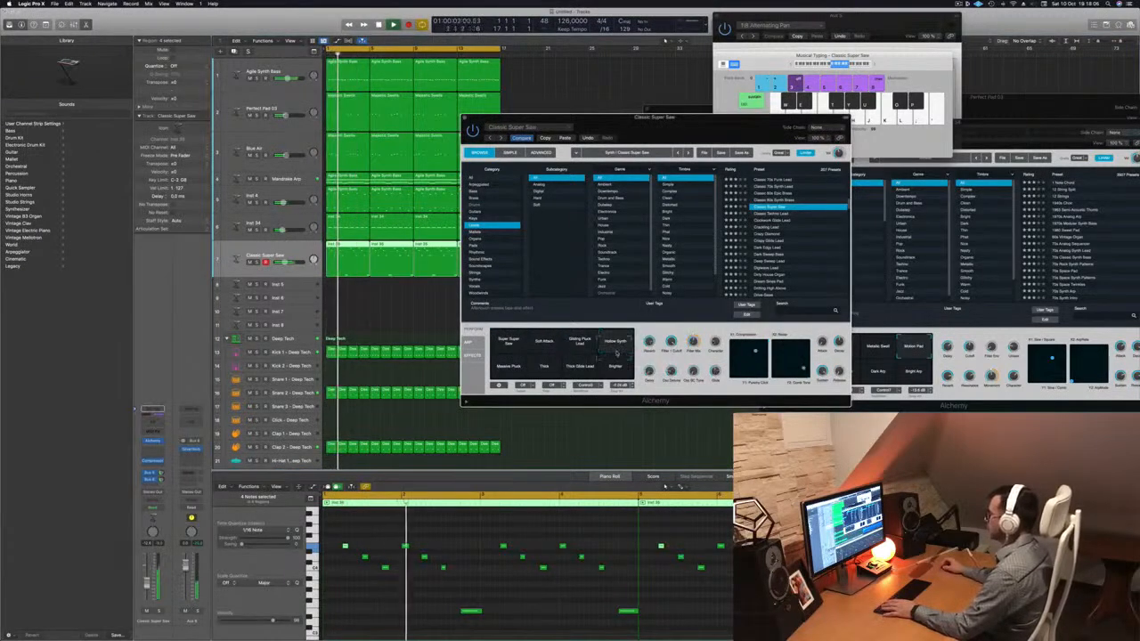
left_click(579, 366)
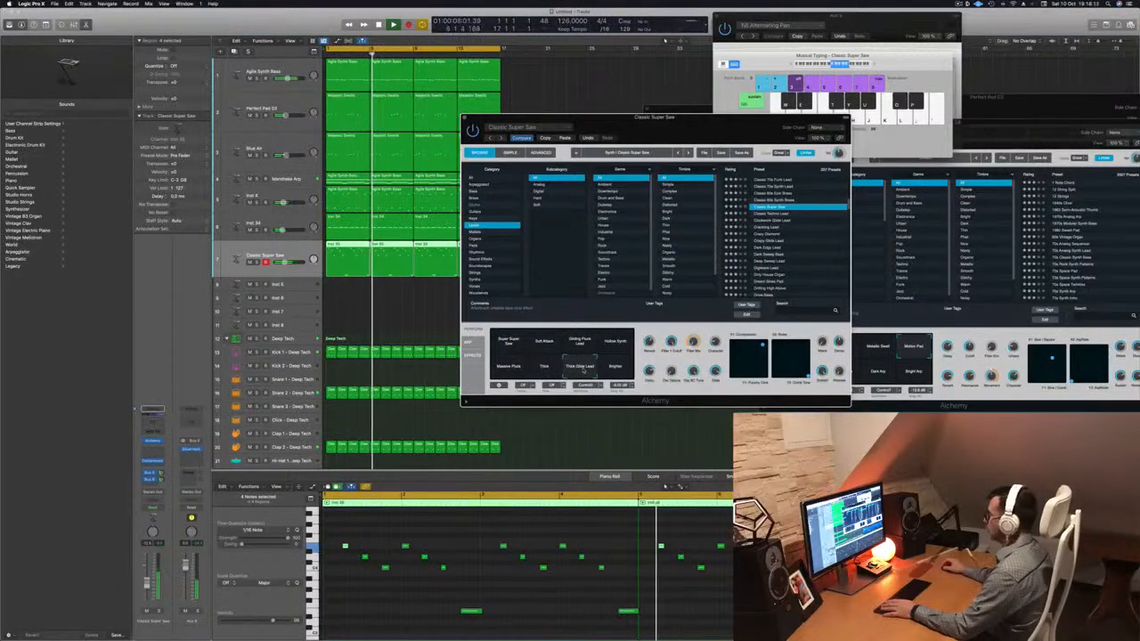
left_click(544, 368)
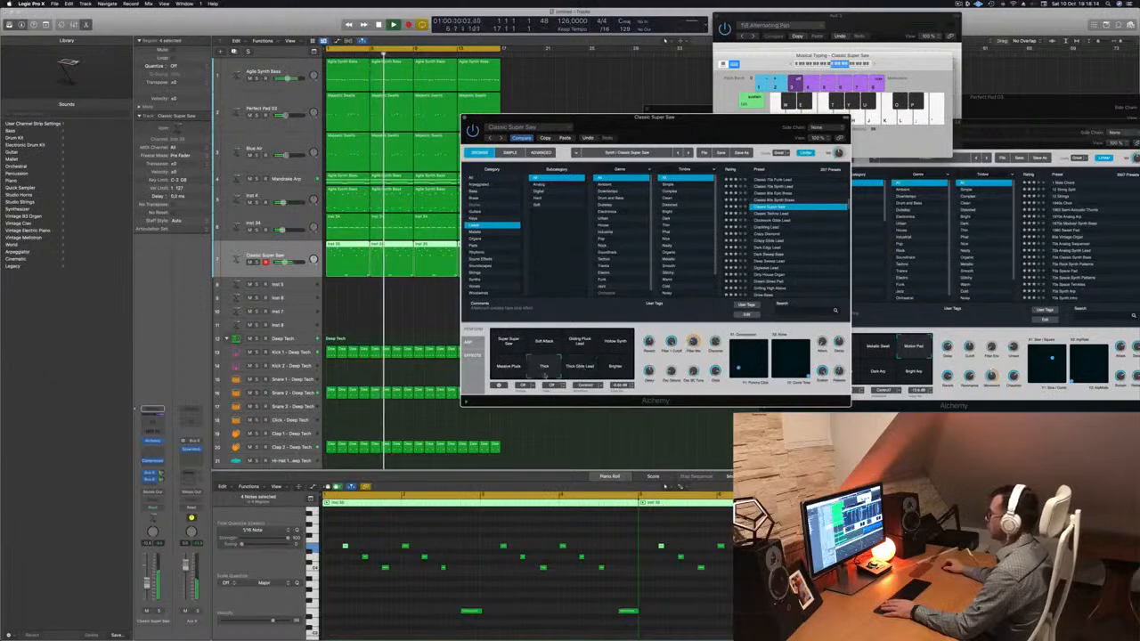
left_click(508, 368)
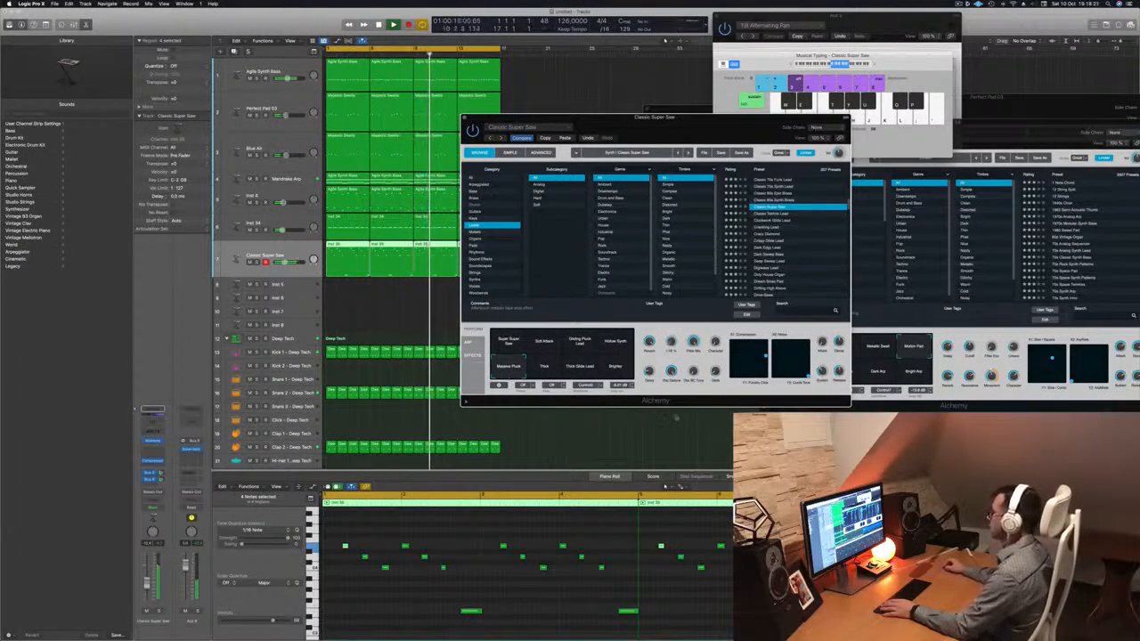
Compare the Thick, Thick Glide Lead and Brighter snapshots, and select Thick Glide Lead.
left_click(547, 367)
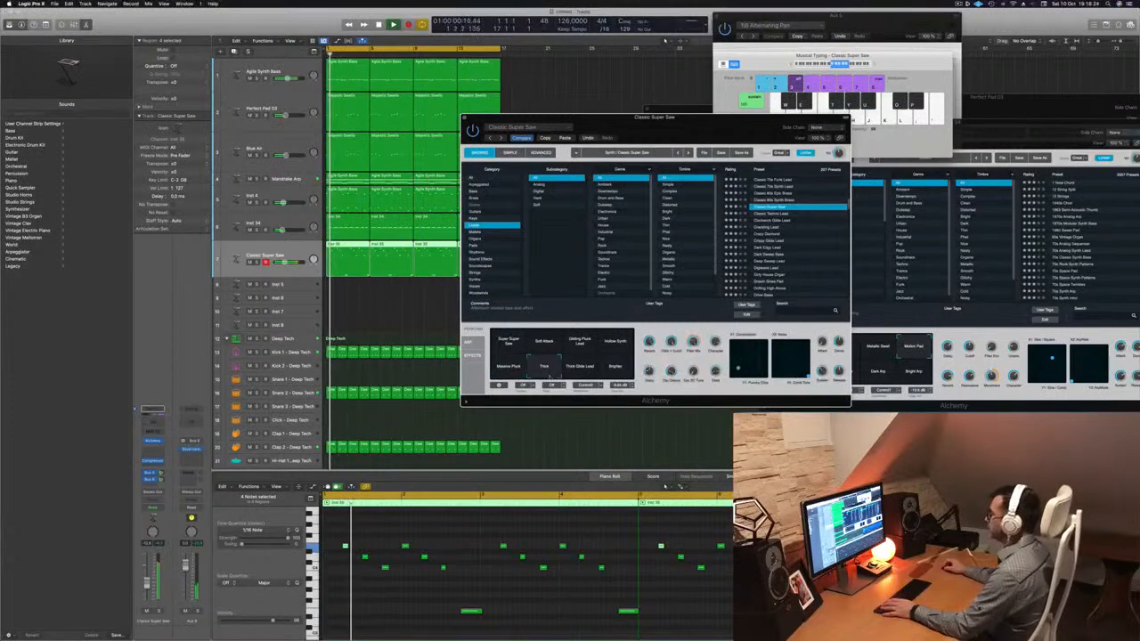
left_click(581, 369)
left_click(615, 374)
left_click(585, 374)
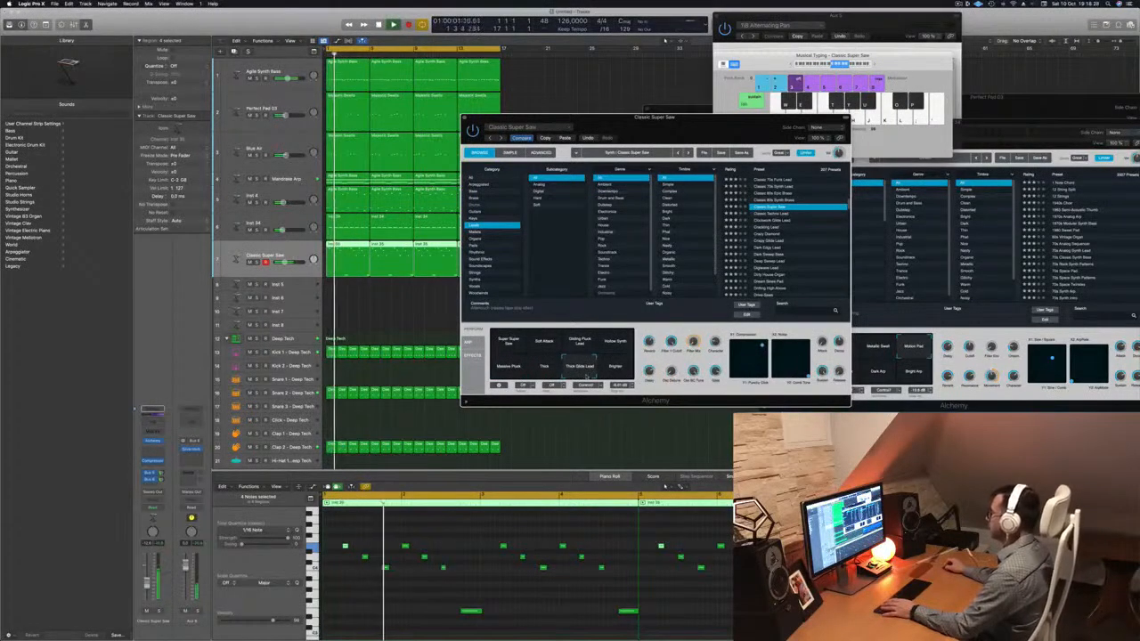
Compare the Massive Pluck and Thick Glide Lead snapshots, and audition the Clockwork Glide Lead, Crazy Diamond and Crispy Glide Lead presets on the melody.
left_click(509, 367)
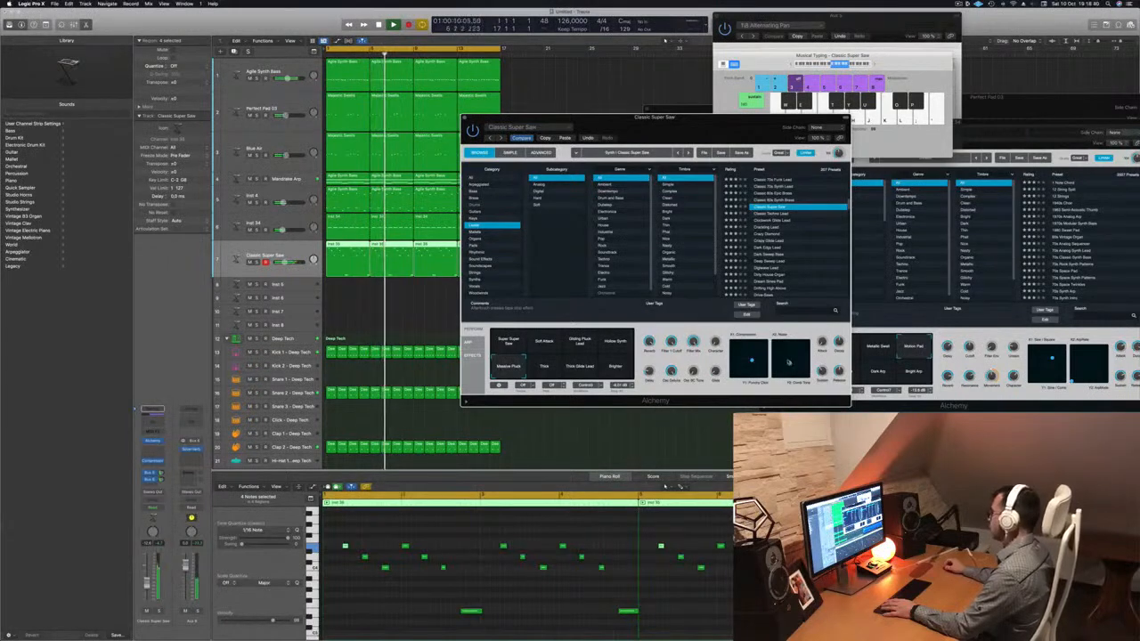
left_click(583, 367)
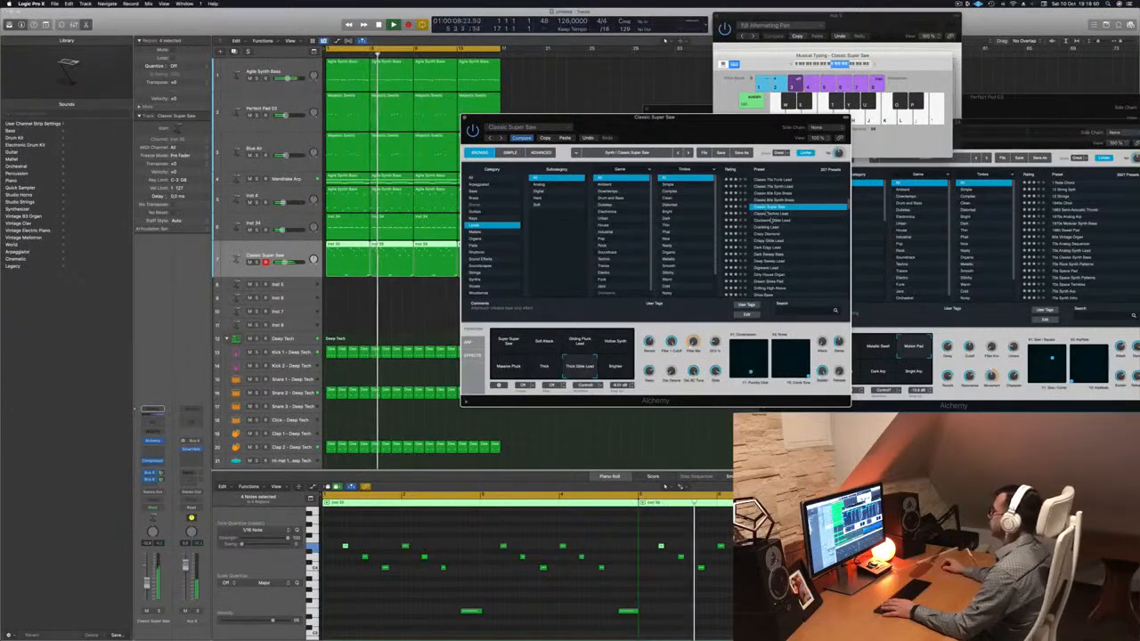
key("Down")
key("Down")
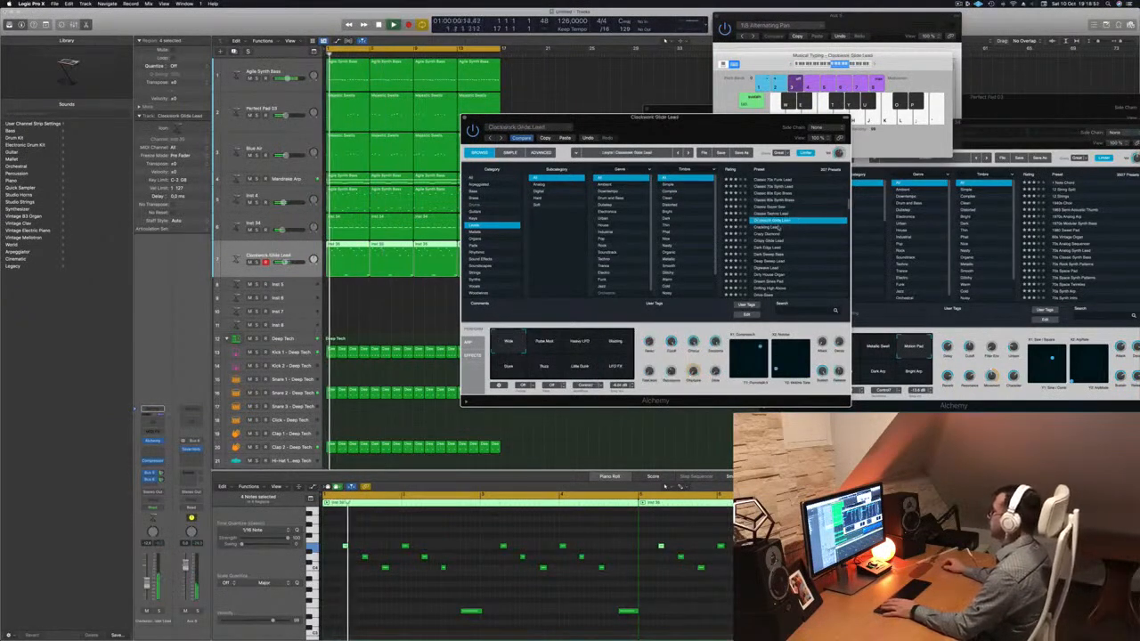
key("Down")
key("Down")
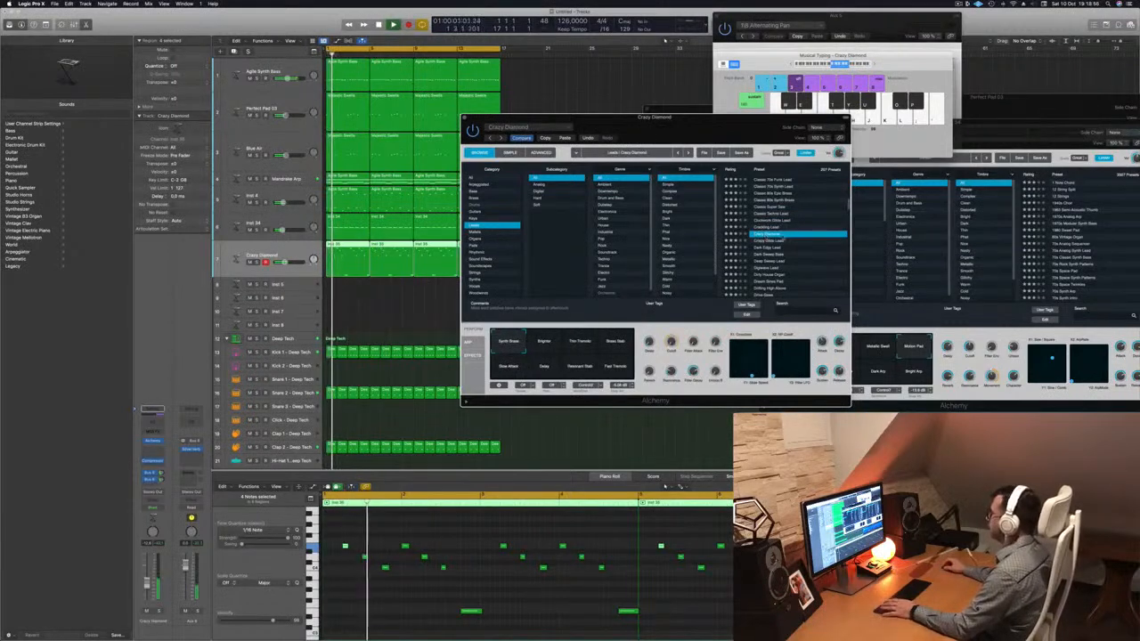
left_click(775, 241)
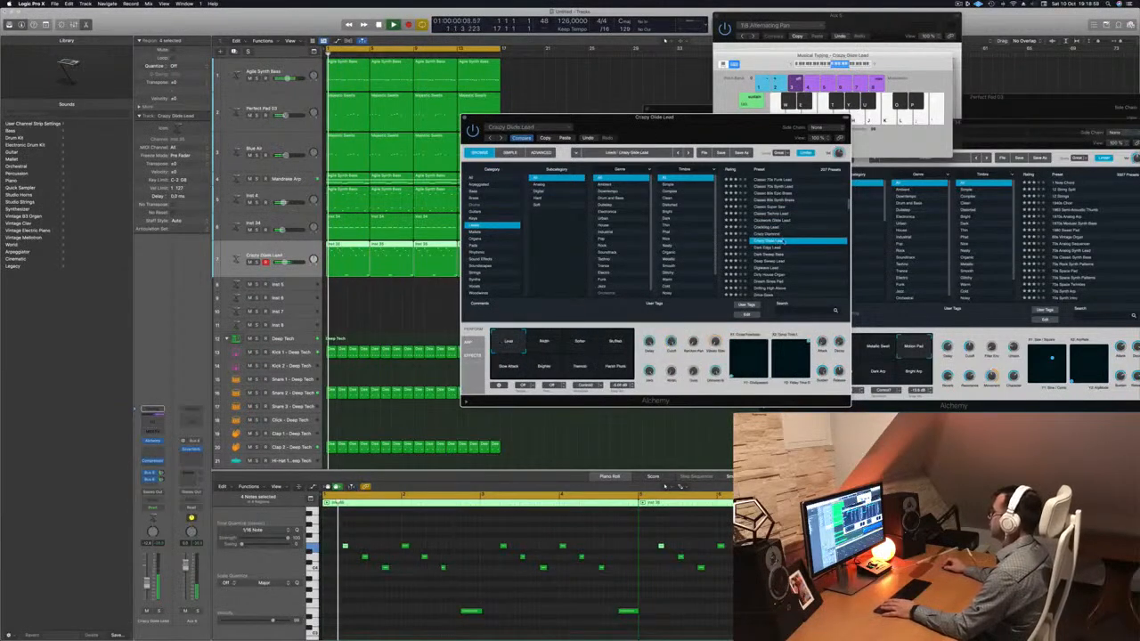
scroll(808, 237, "down", 3)
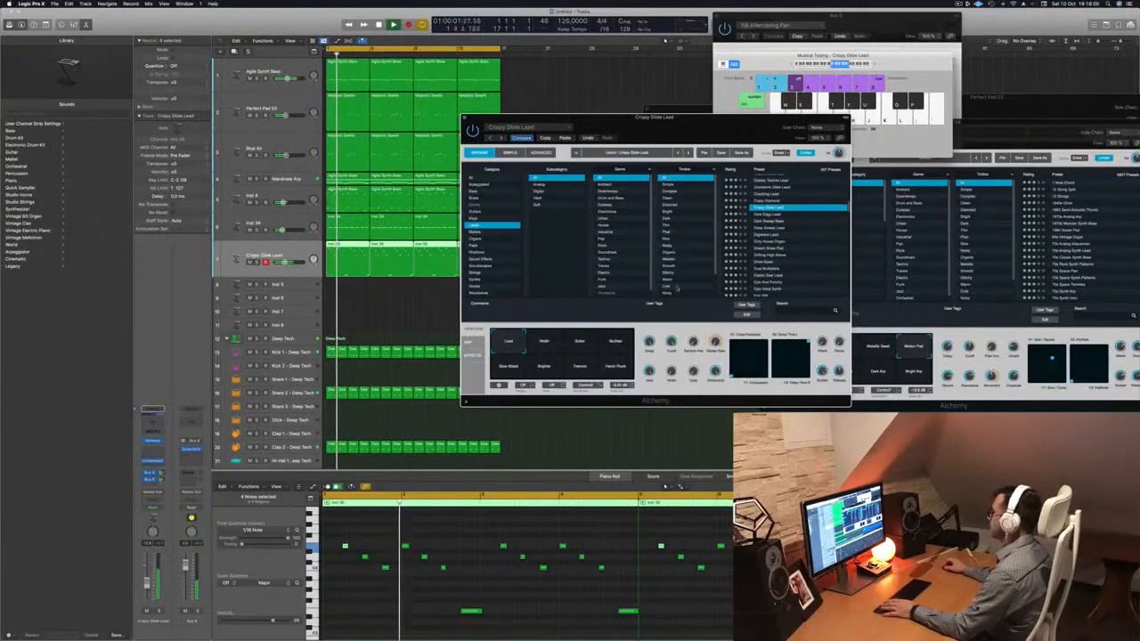
Audition the Width, Softer, Muffled, Slow Attack, Brighter and Tremolo snapshots of Crispy Glide Lead.
left_click(545, 344)
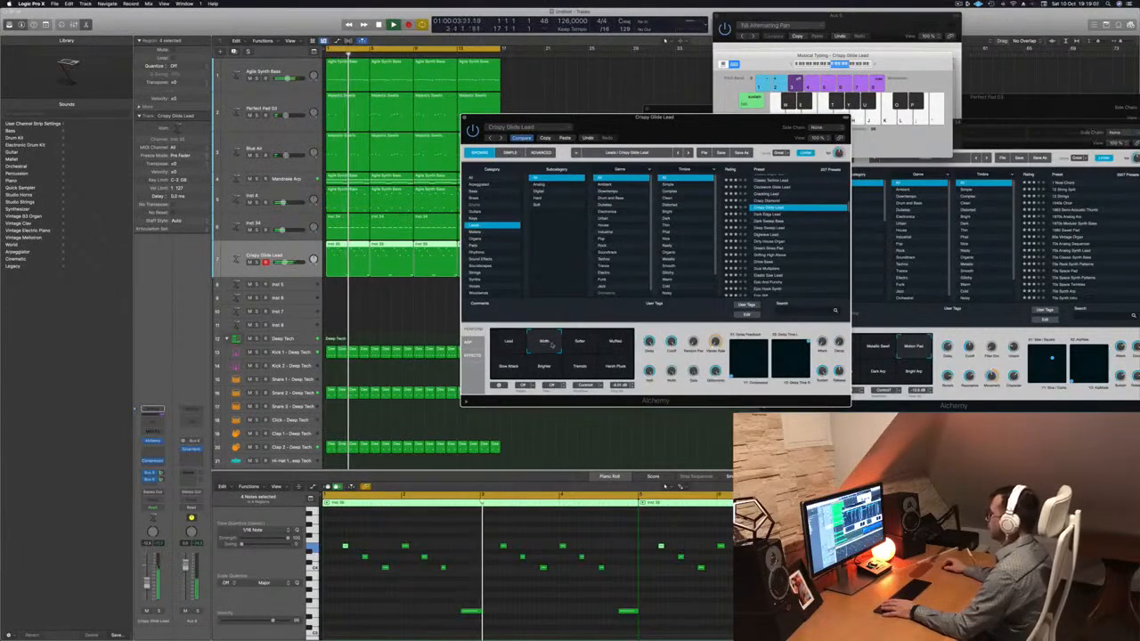
left_click(584, 345)
left_click(622, 351)
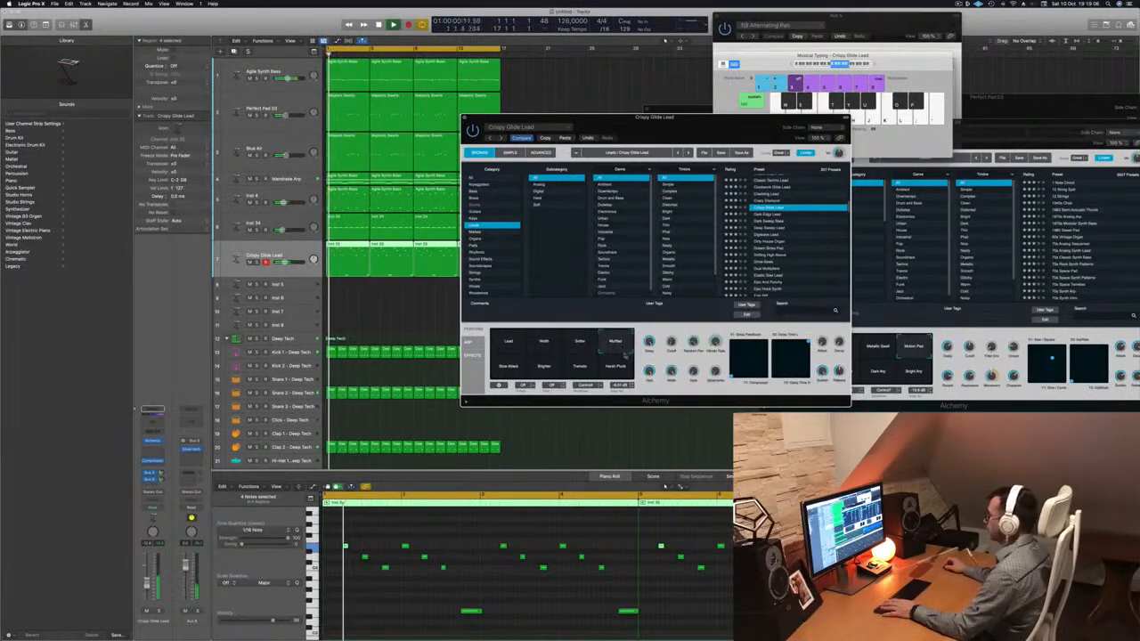
left_click(510, 365)
left_click(544, 368)
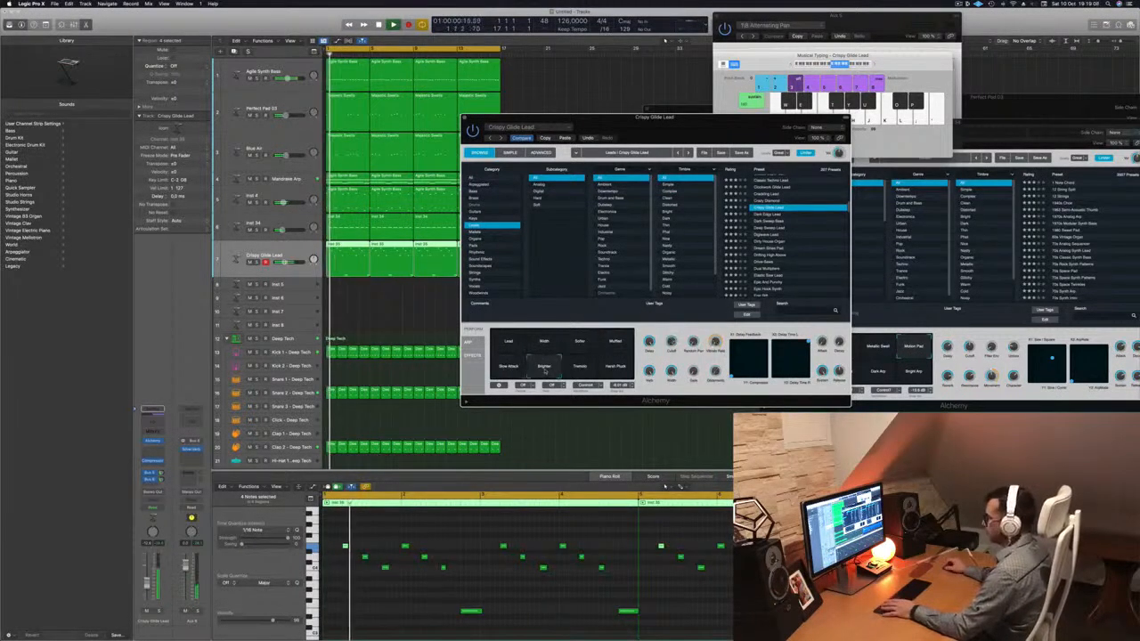
left_click(579, 367)
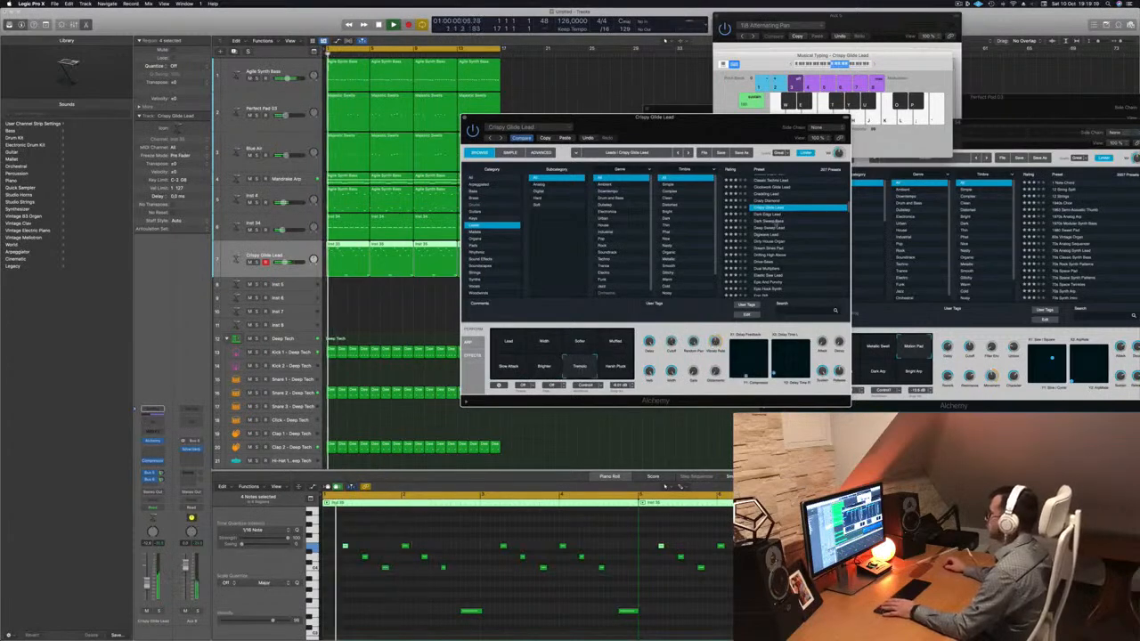
Audition the Dark Sweep Bass, Digiwave Lead, Dirty House Organ and Dream Sines Pad presets on the melody, and stop playback.
left_click(776, 222)
scroll(803, 212, "down", 1)
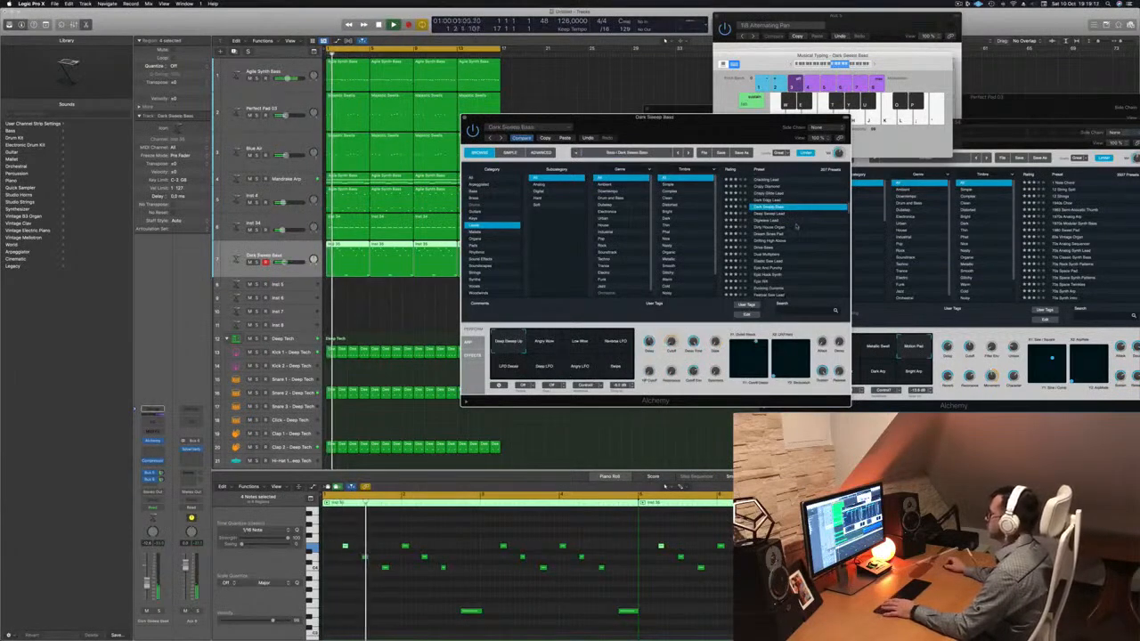
left_click(775, 222)
scroll(810, 225, "down", 1)
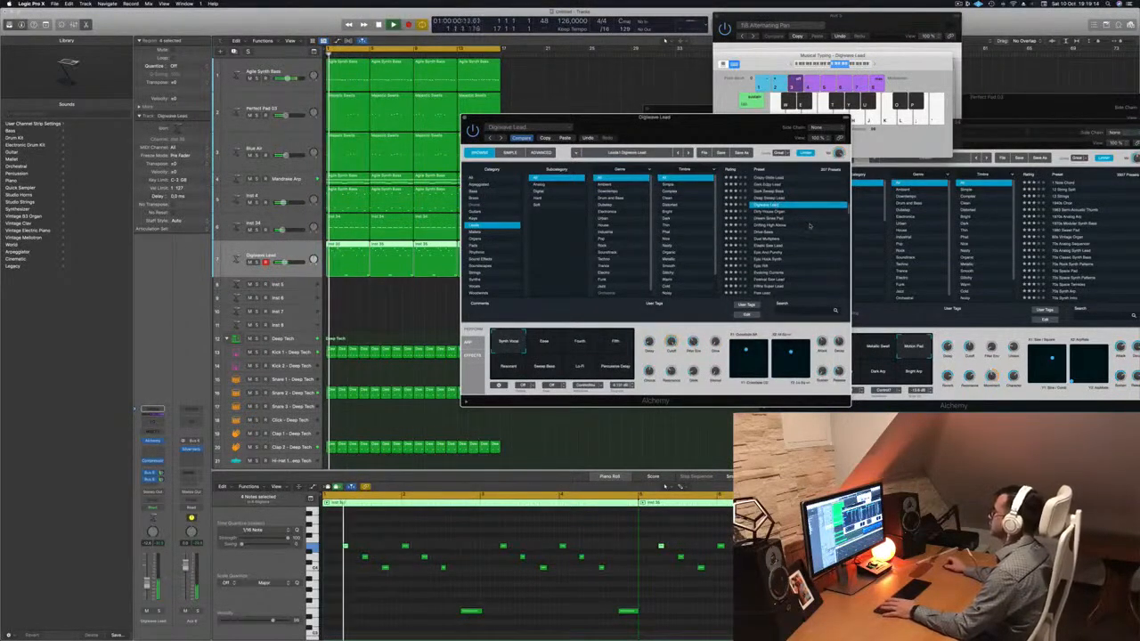
left_click(773, 212)
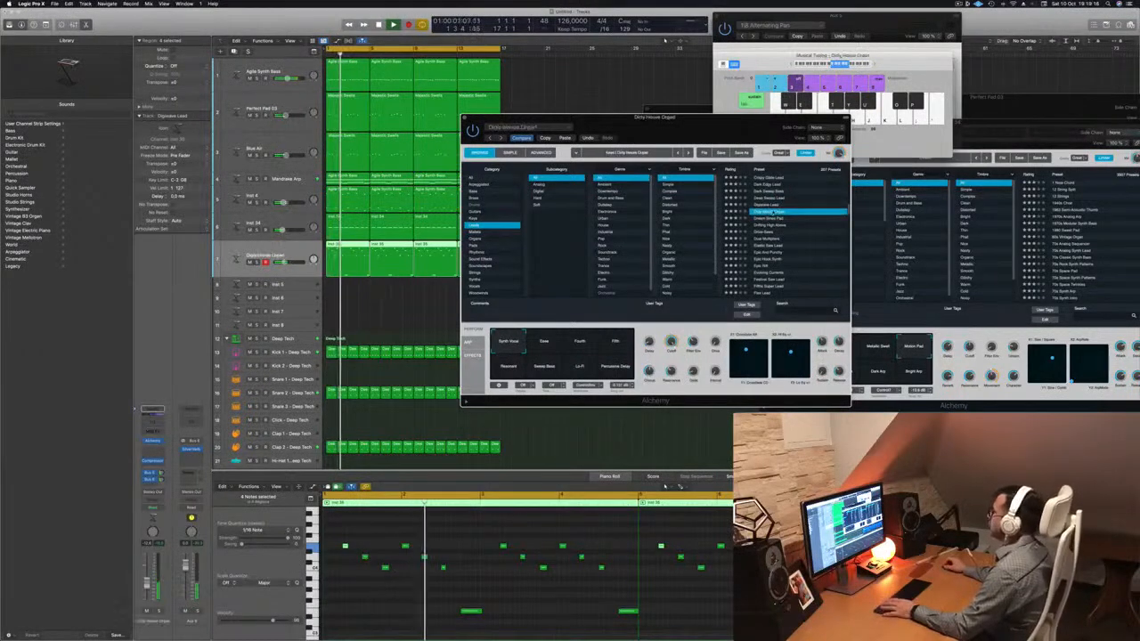
left_click(766, 219)
key("space")
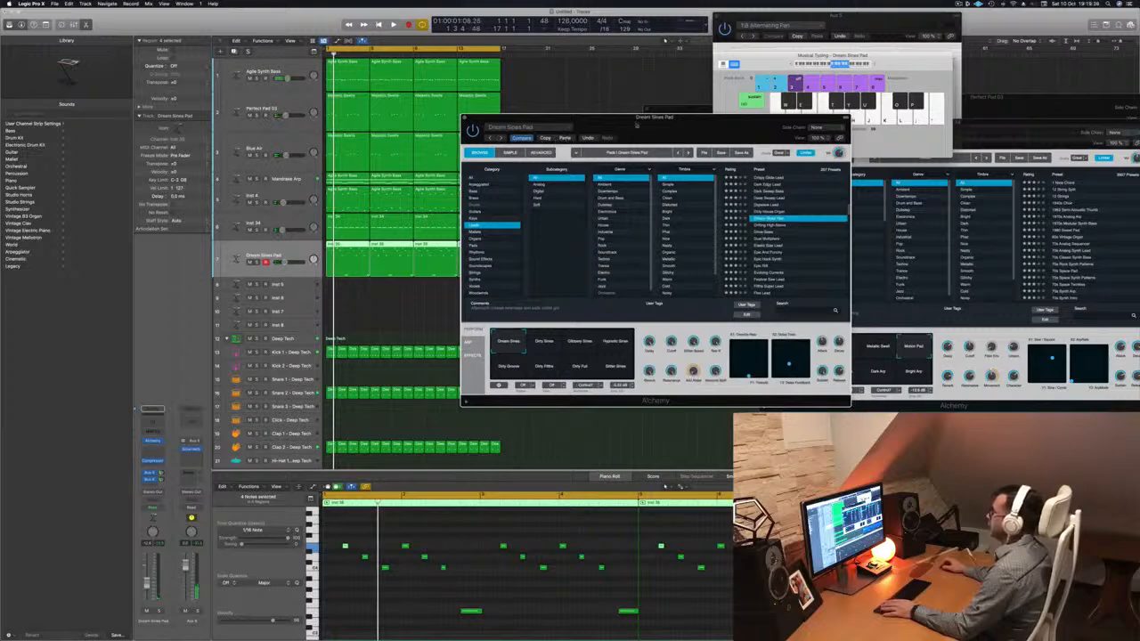
Undo the preset changes on the melody's Alchemy, resume playback, and move its plug-in window aside.
key("super+z")
key("space")
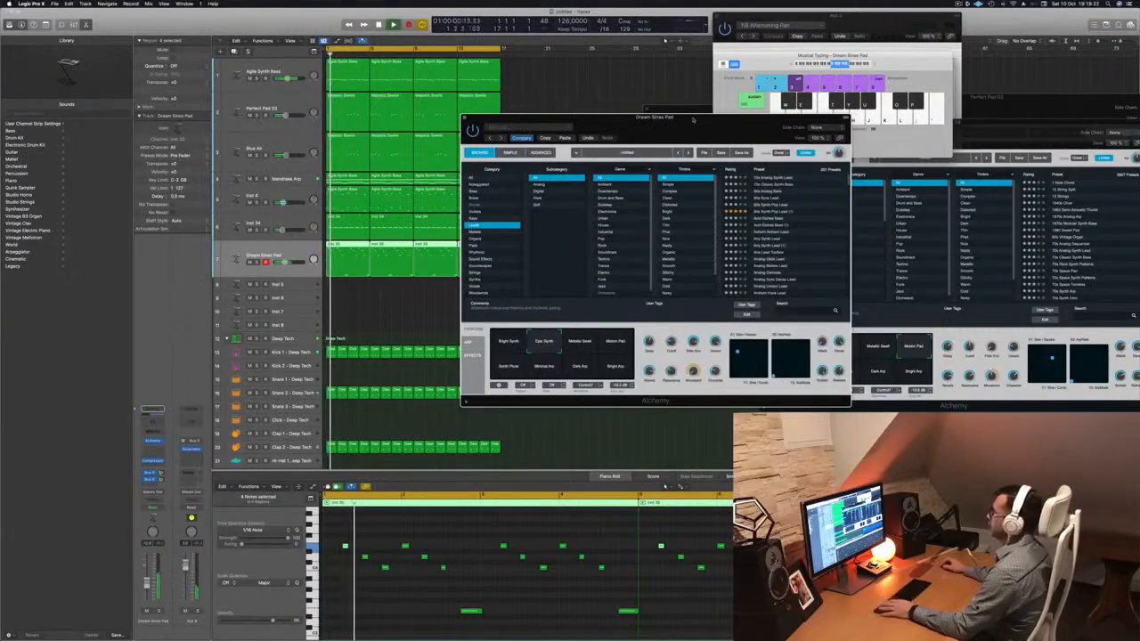
left_click_drag(693, 119, 683, 119)
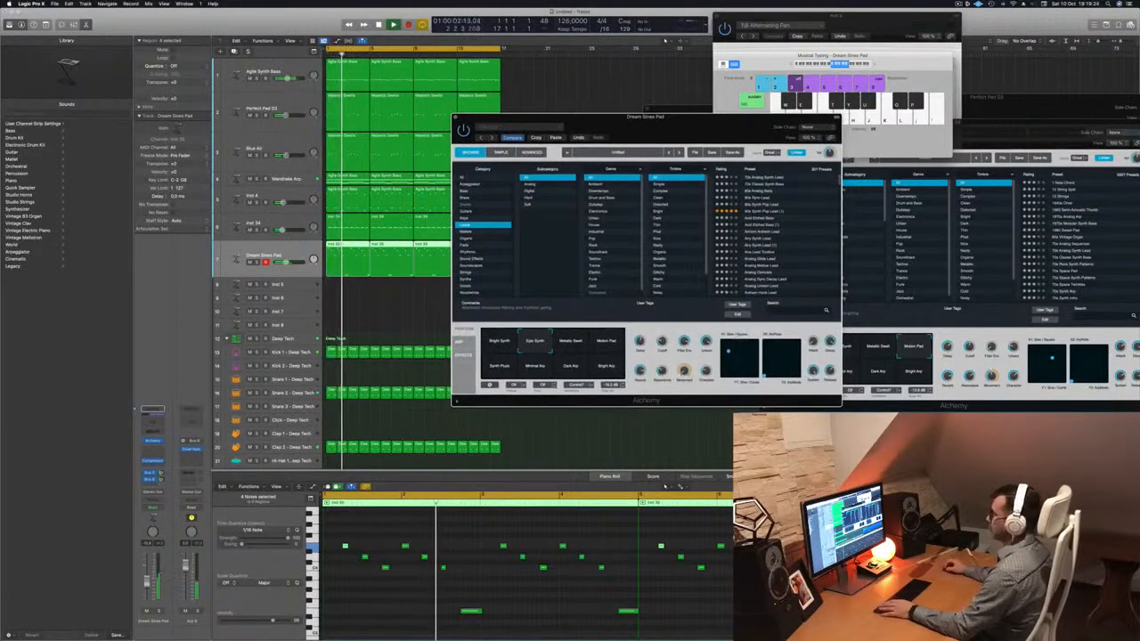
left_click_drag(677, 120, 647, 119)
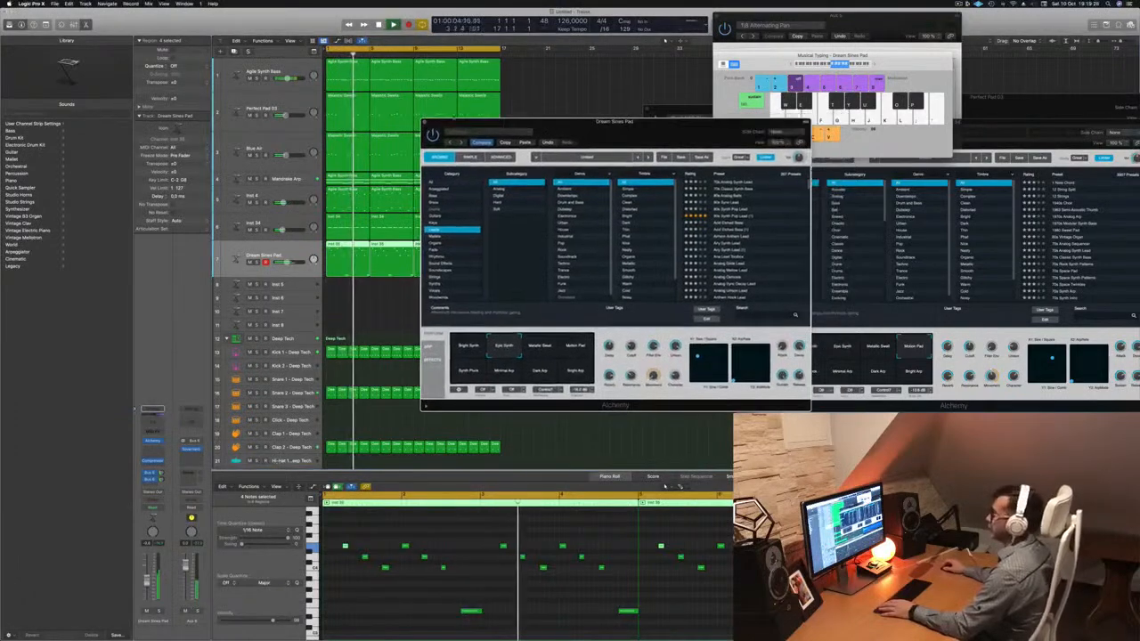